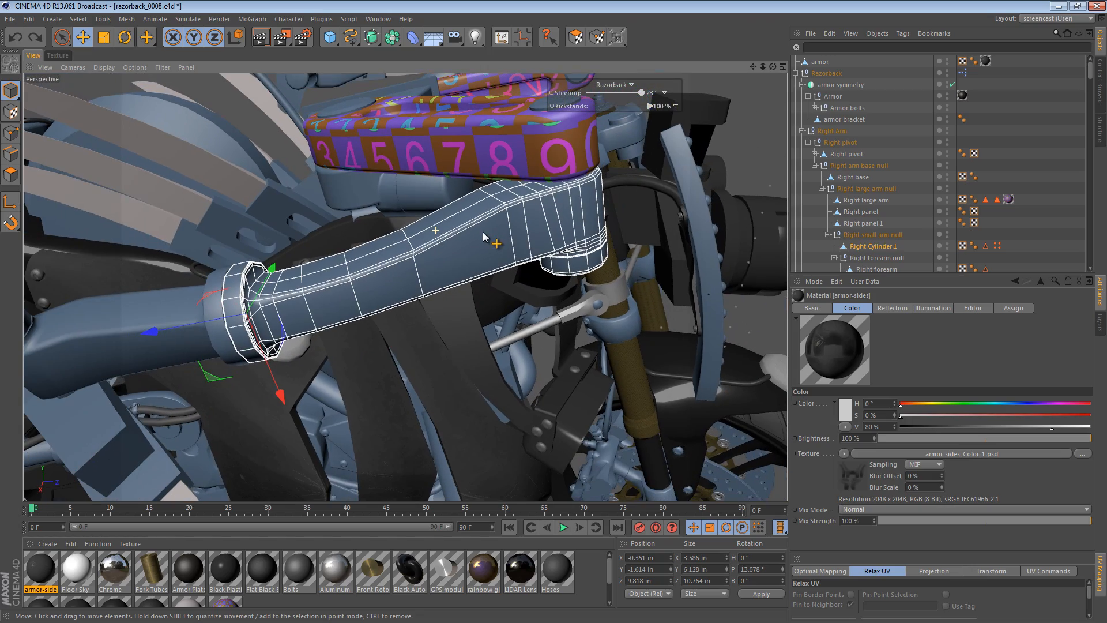
Examine the curved Right Cylinder.1 arm from several angles, including its collar and the joint beneath the large arm
left_click_drag(411, 258, 357, 282, "alt")
scroll(356, 282, "up", 3)
scroll(356, 282, "up", 2)
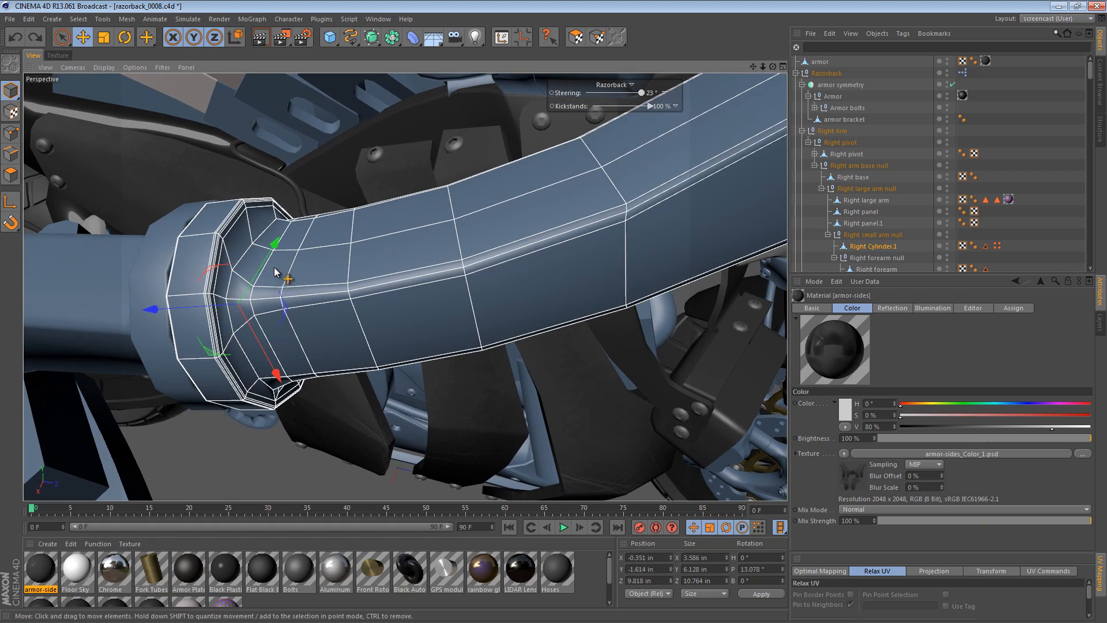
left_click_drag(275, 273, 257, 304, "alt")
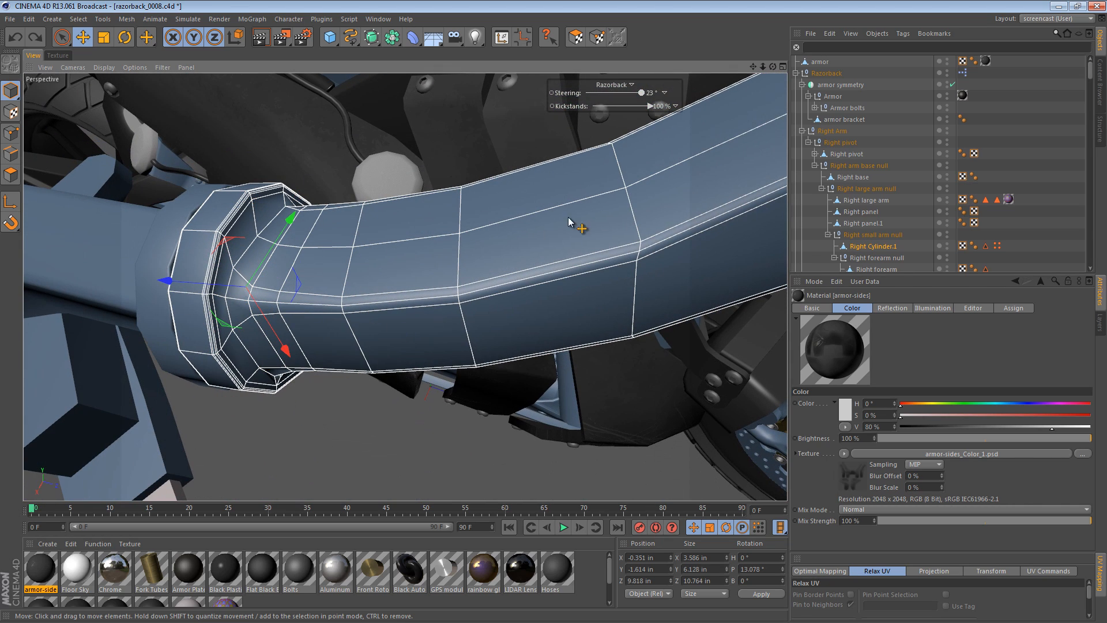
right_click_drag(568, 218, 488, 238, "alt")
left_click_drag(488, 238, 523, 346, "alt")
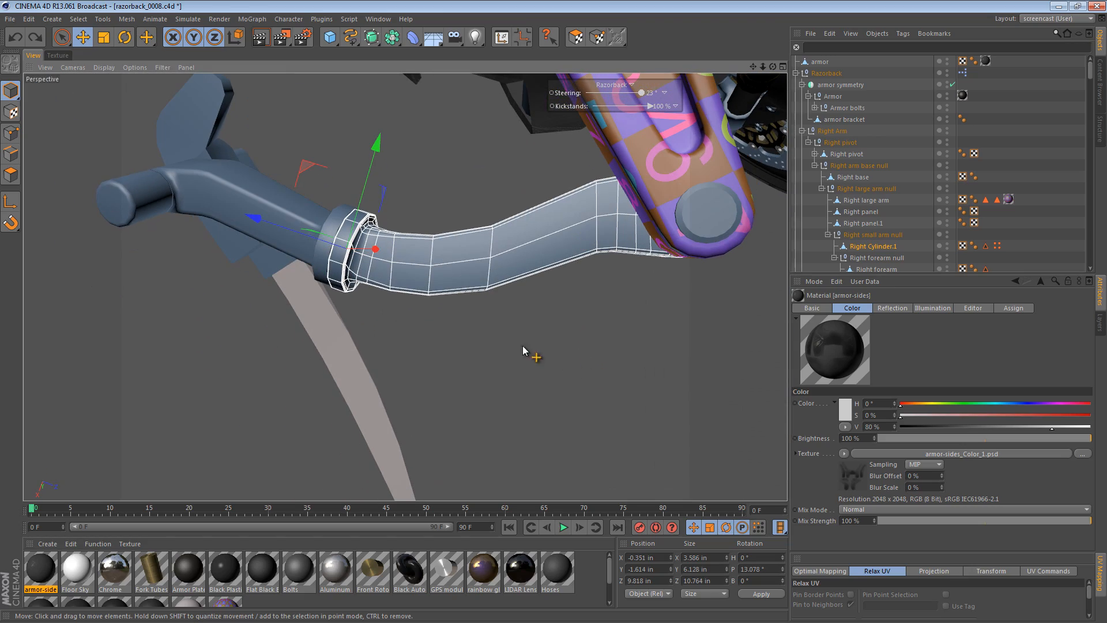
left_click_drag(537, 214, 629, 118, "alt")
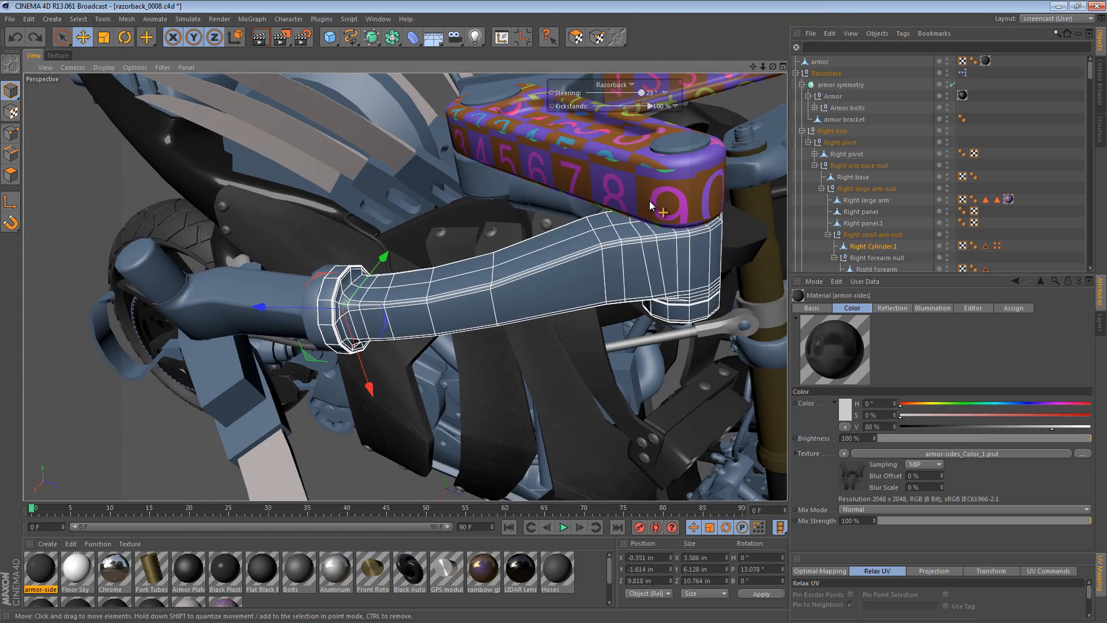
left_click_drag(650, 205, 605, 205, "alt")
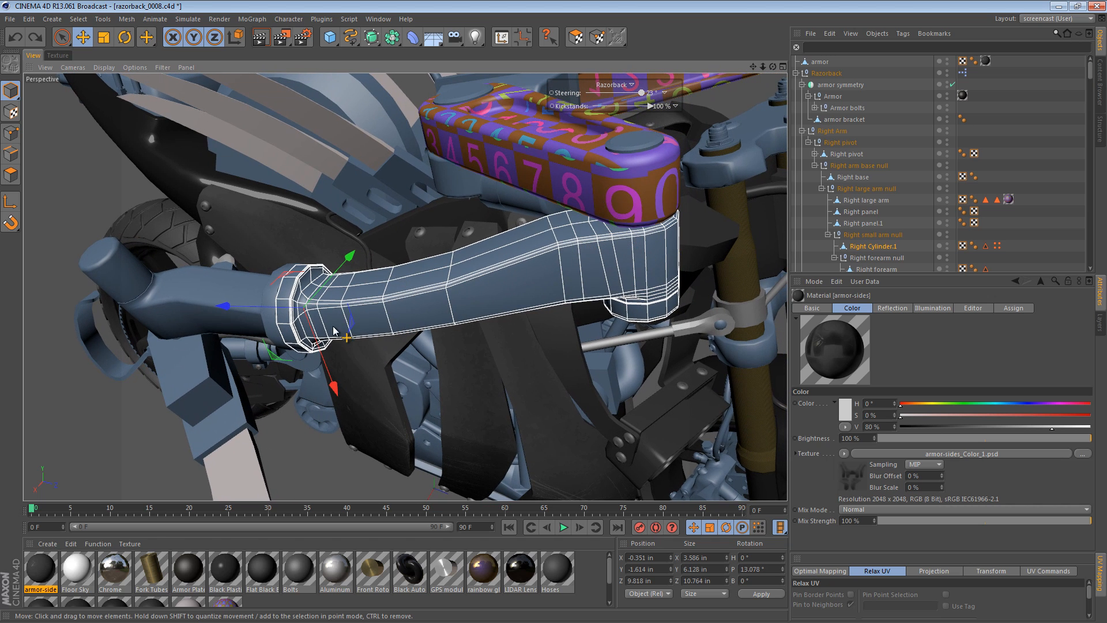
Loop-select the narrow ring of polygons around the arm's collar rim
right_click_drag(410, 309, 482, 305, "alt")
middle_click_drag(624, 246, 549, 254, "alt")
right_click_drag(163, 302, 326, 289, "alt")
left_click(2, 178)
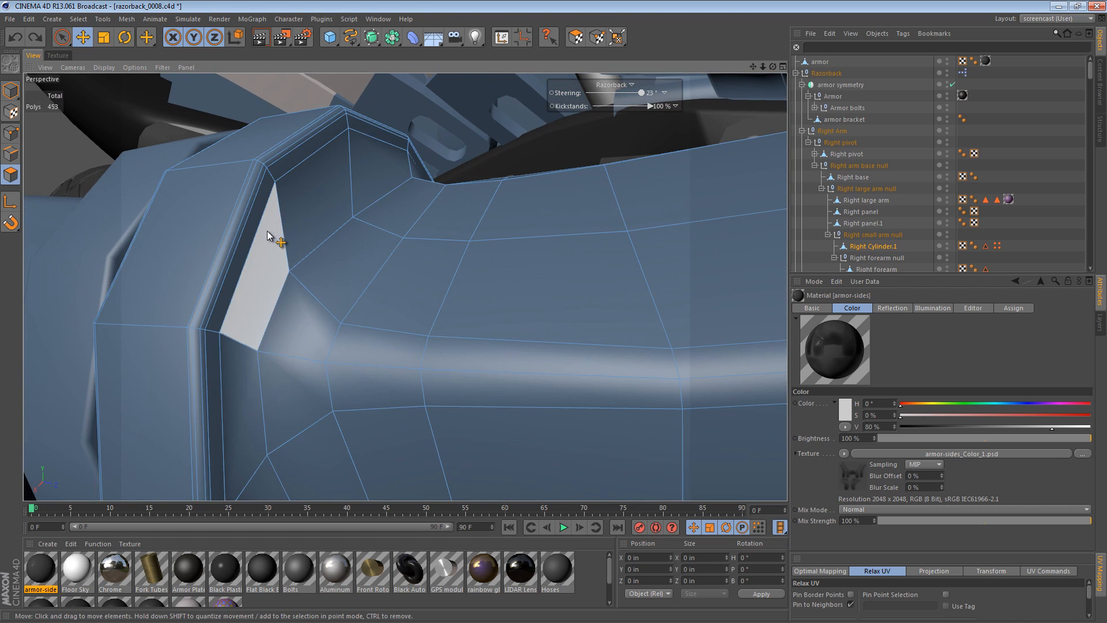
key("u")
key("l")
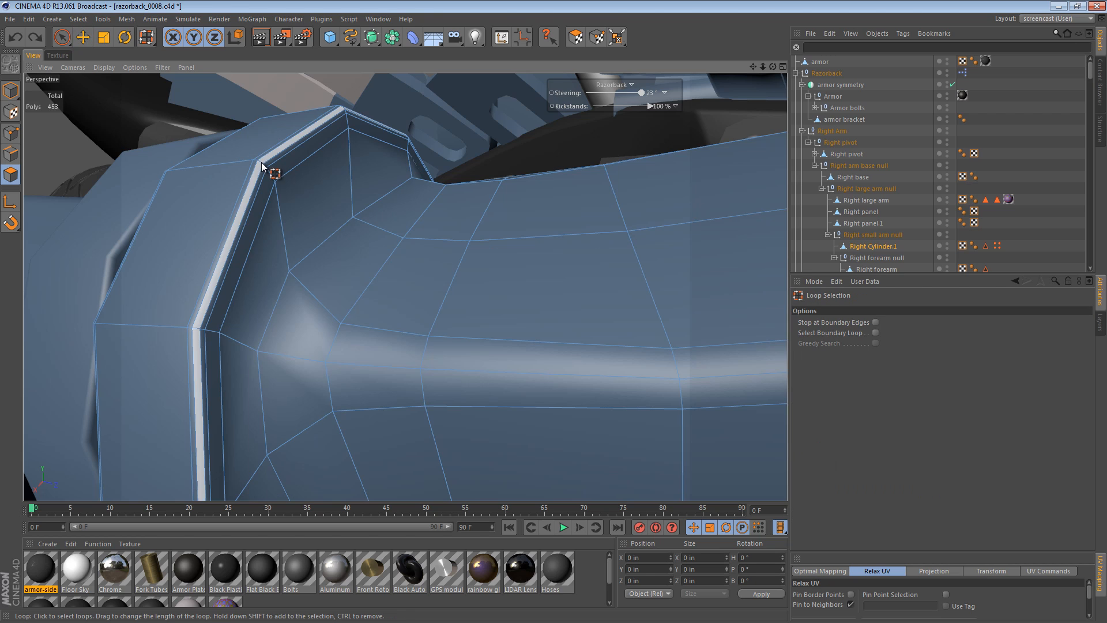
left_click(262, 162)
right_click_drag(549, 290, 419, 289, "alt")
left_click_drag(420, 294, 482, 269, "alt")
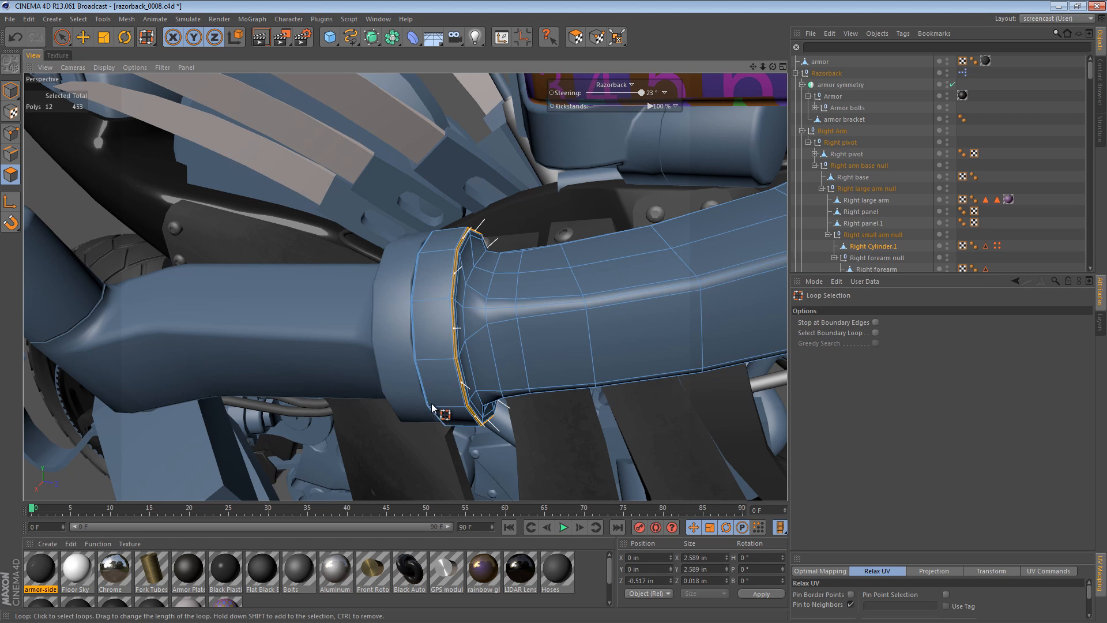
left_click_drag(424, 292, 441, 266, "alt")
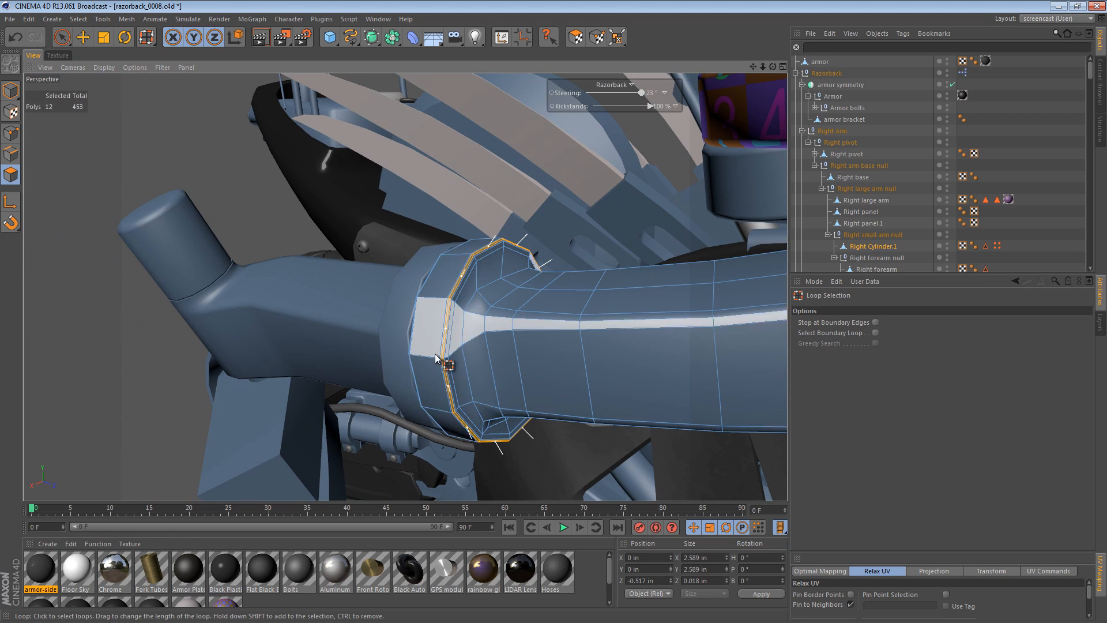
right_click_drag(676, 306, 587, 310, "alt")
middle_click_drag(635, 305, 470, 284, "alt")
left_click_drag(470, 289, 312, 302, "alt")
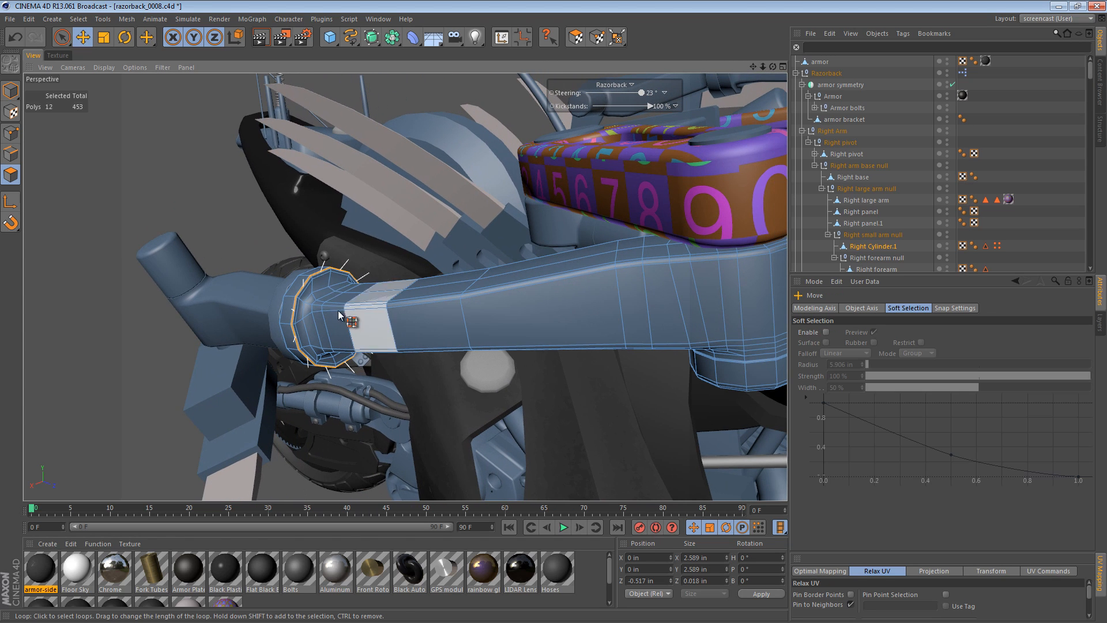
key("e")
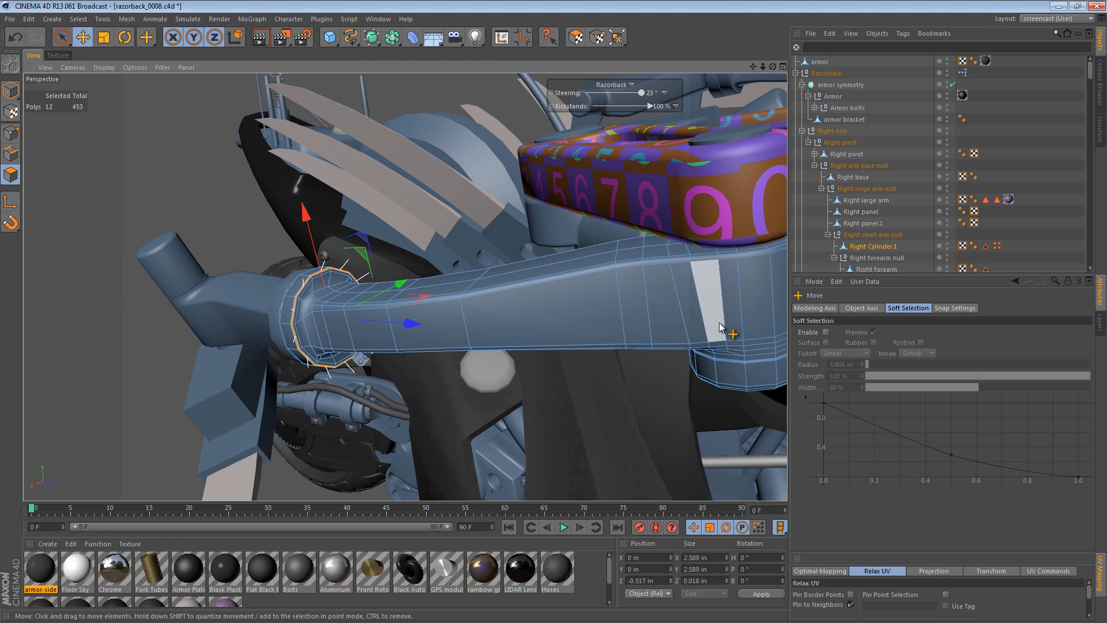
Try to path-select the edges running along the arm's upper and lower sides, and undo the selection
left_click_drag(721, 329, 603, 290, "alt")
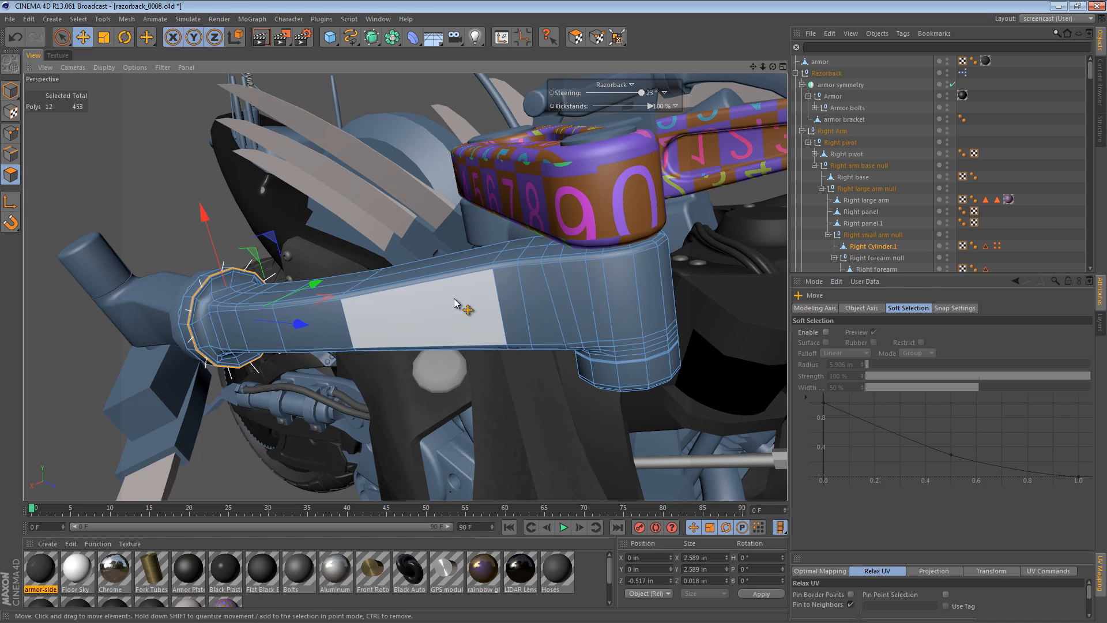
left_click_drag(484, 267, 795, 245, "alt")
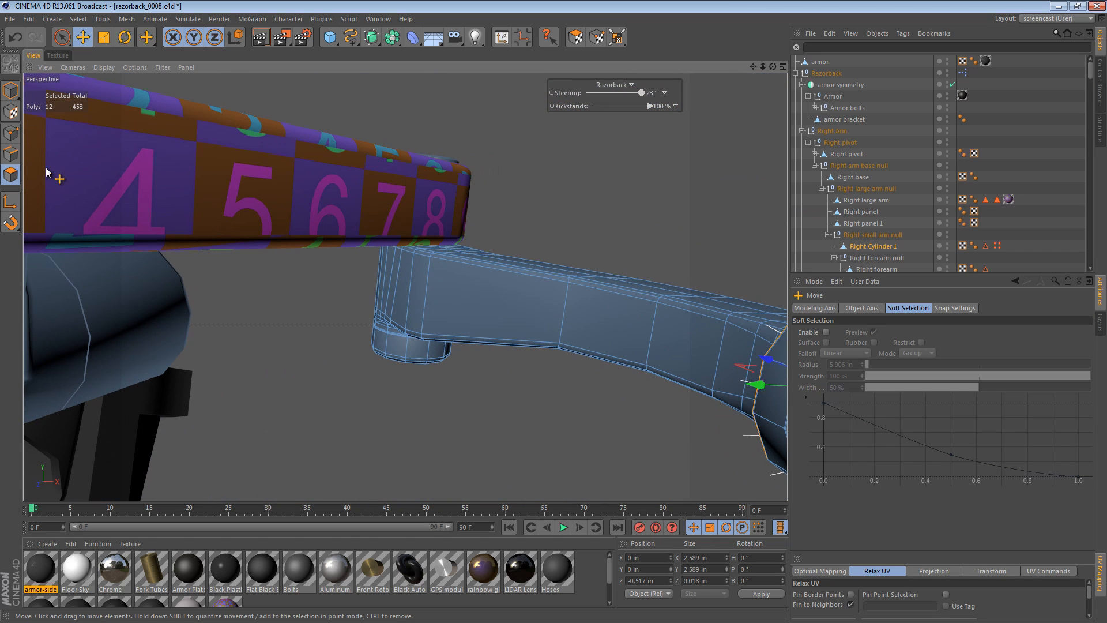
right_click(400, 230)
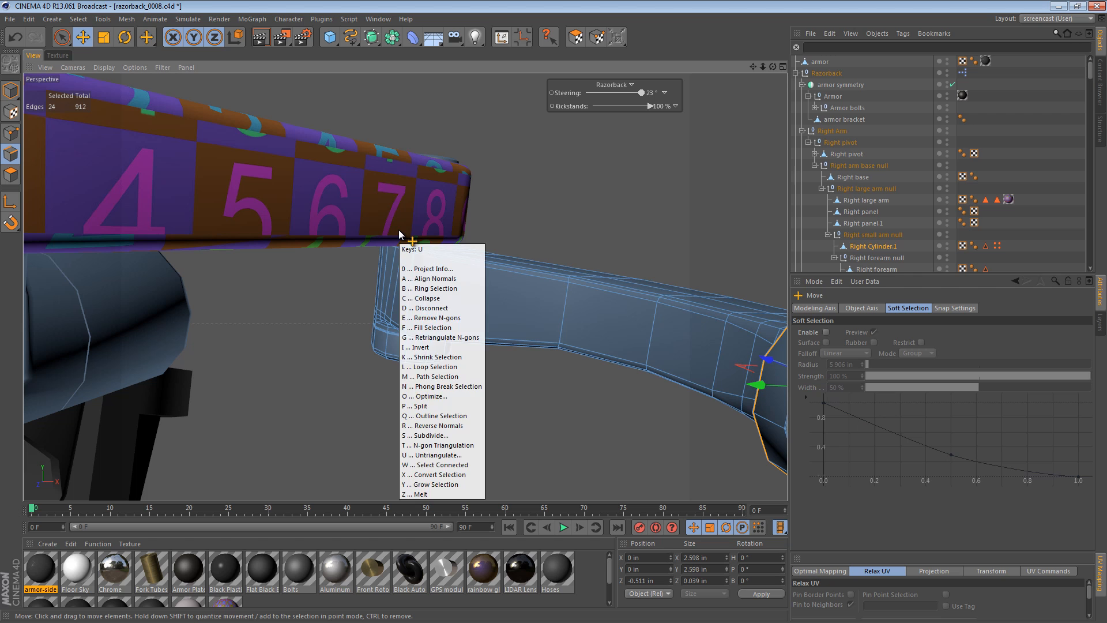
left_click(400, 248)
left_click_drag(509, 267, 614, 287)
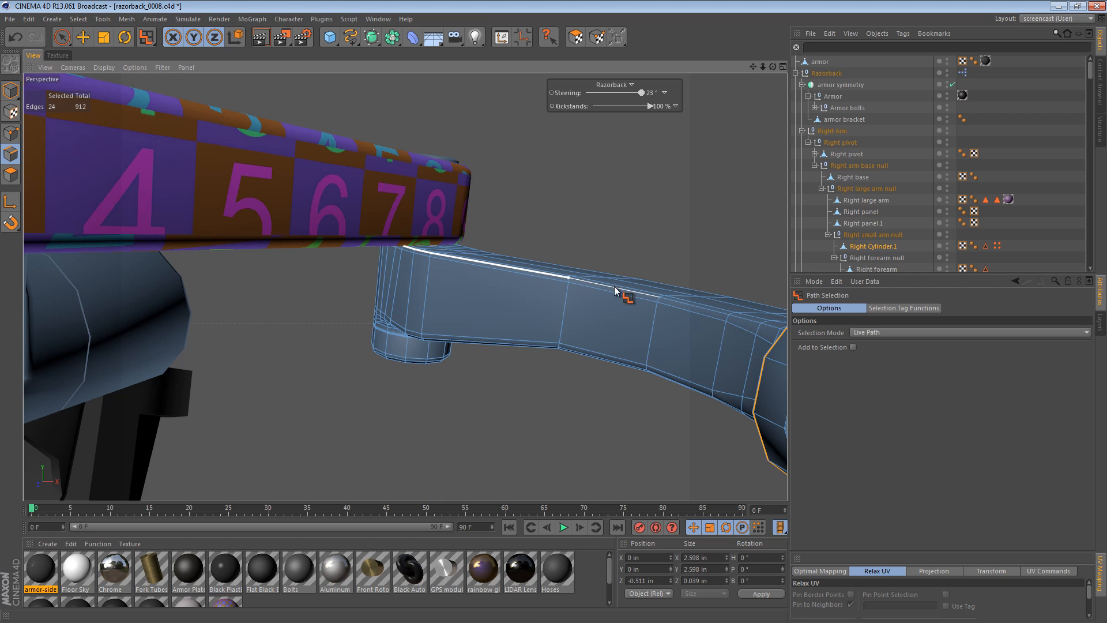
left_click_drag(693, 334, 417, 404, "alt")
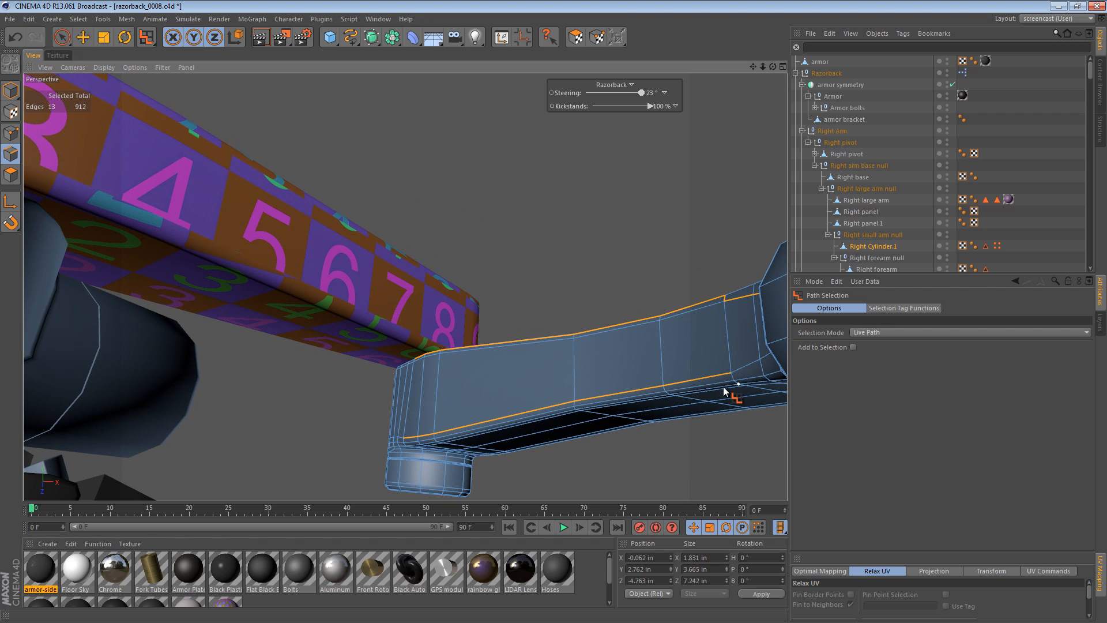
left_click_drag(725, 391, 762, 327, "alt")
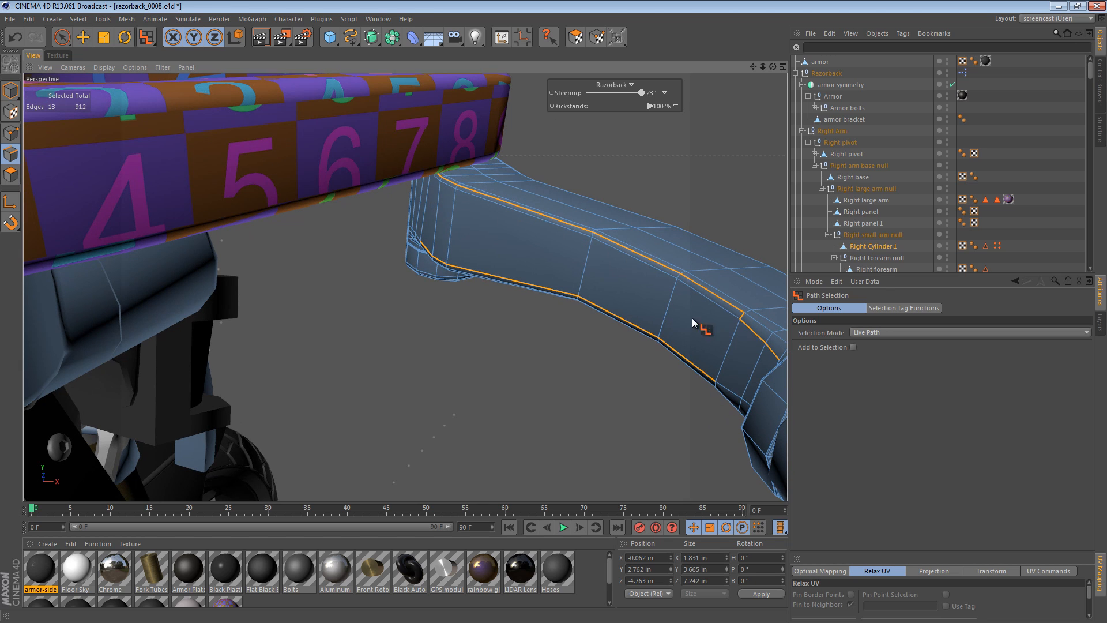
key("ctrl+z")
key("ctrl+z")
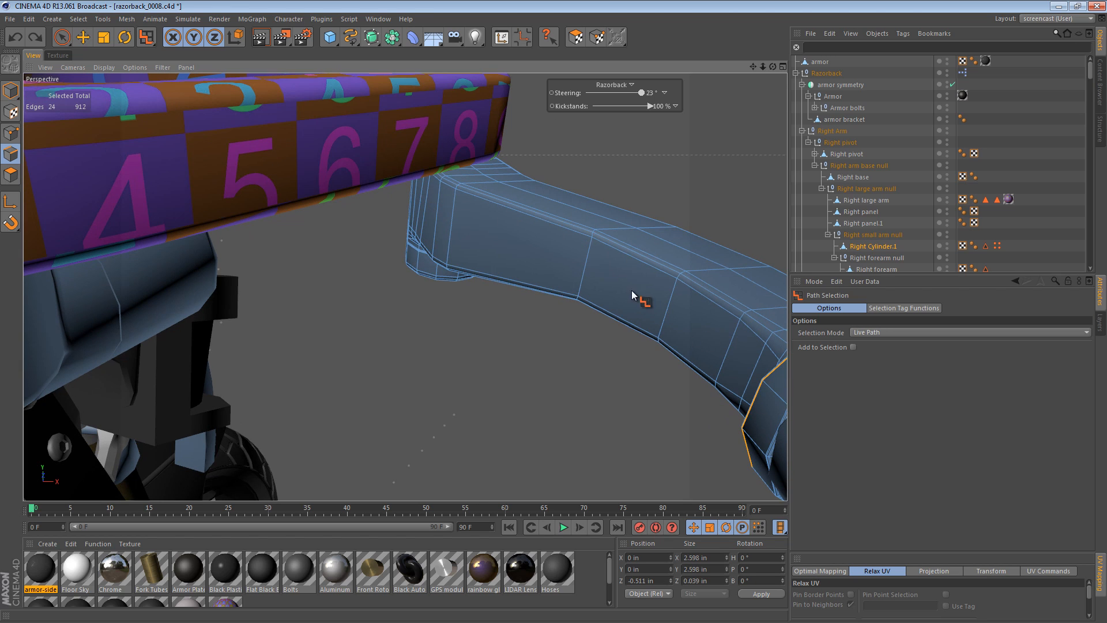
Leave path selection and switch back to editing the arm as a whole object with the Move tool
left_click_drag(618, 237, 546, 275, "alt")
right_click_drag(620, 259, 670, 239, "alt")
middle_click_drag(644, 246, 575, 262, "alt")
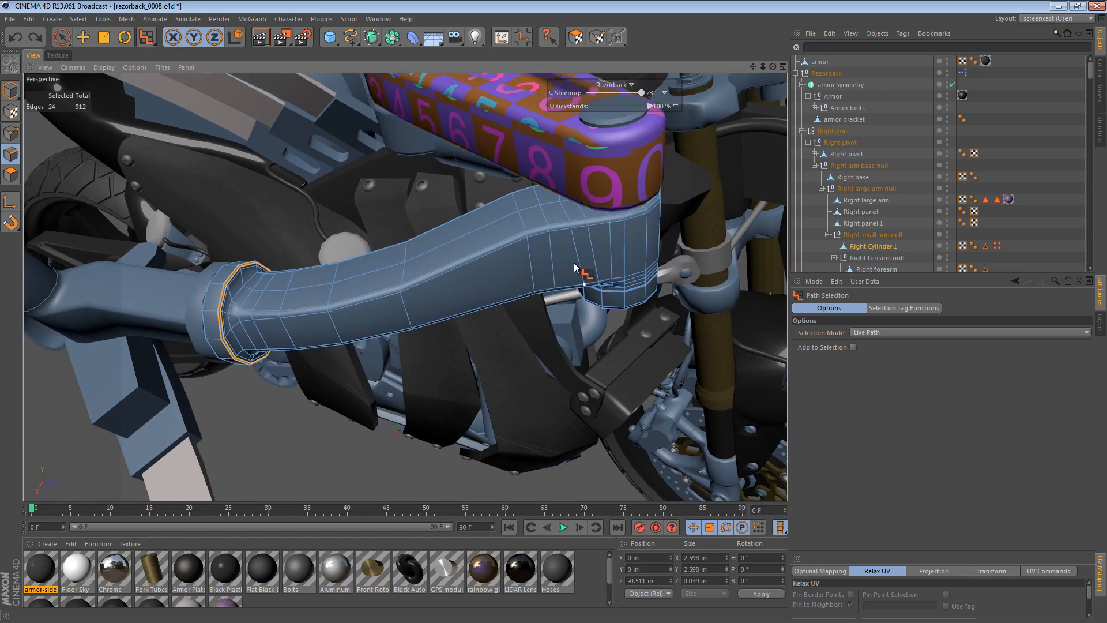
left_click_drag(575, 262, 587, 199, "alt")
key("e")
left_click(11, 90)
right_click_drag(528, 229, 486, 240, "alt")
Apply the 2048 checker material to the Right Cylinder.1 object
scroll(907, 190, "down", 3)
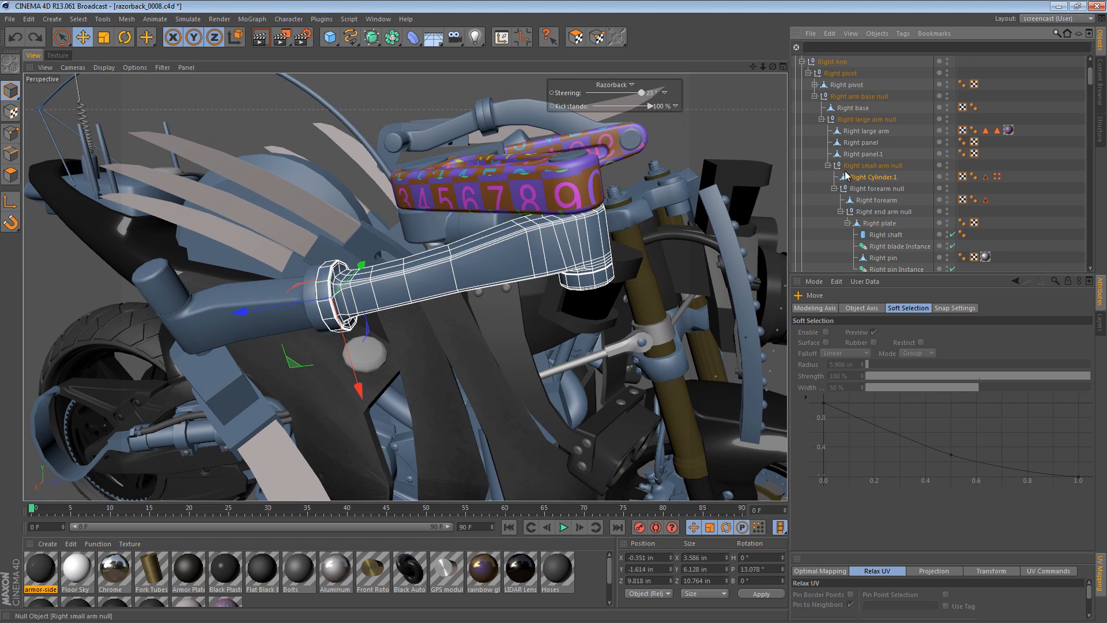
scroll(236, 577, "down", 2)
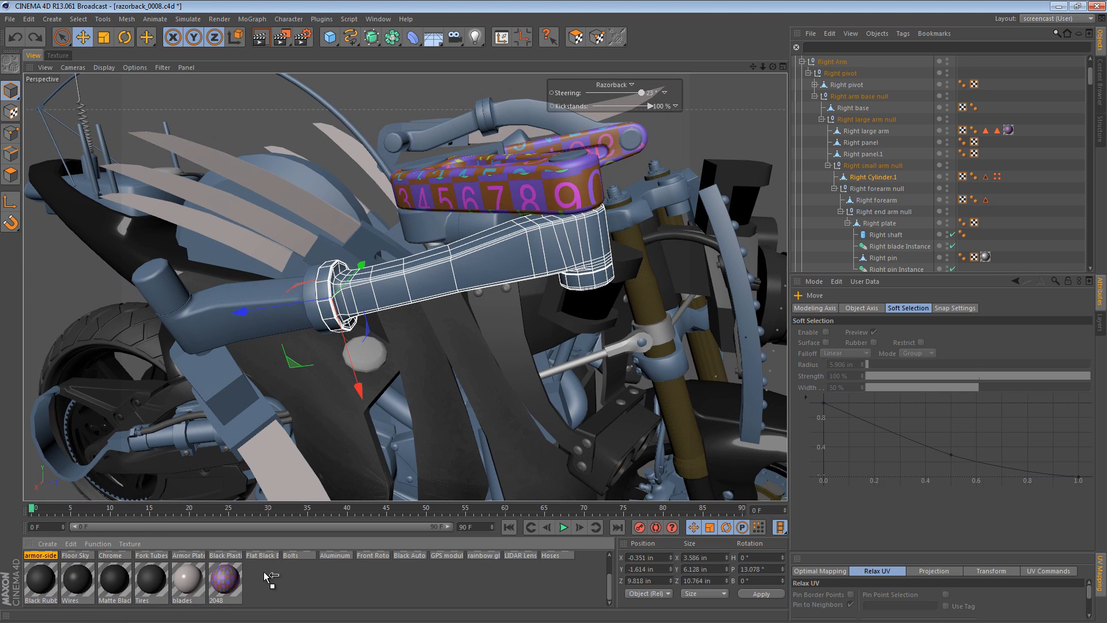
scroll(879, 184, "down", 1)
left_click_drag(874, 173, 875, 175)
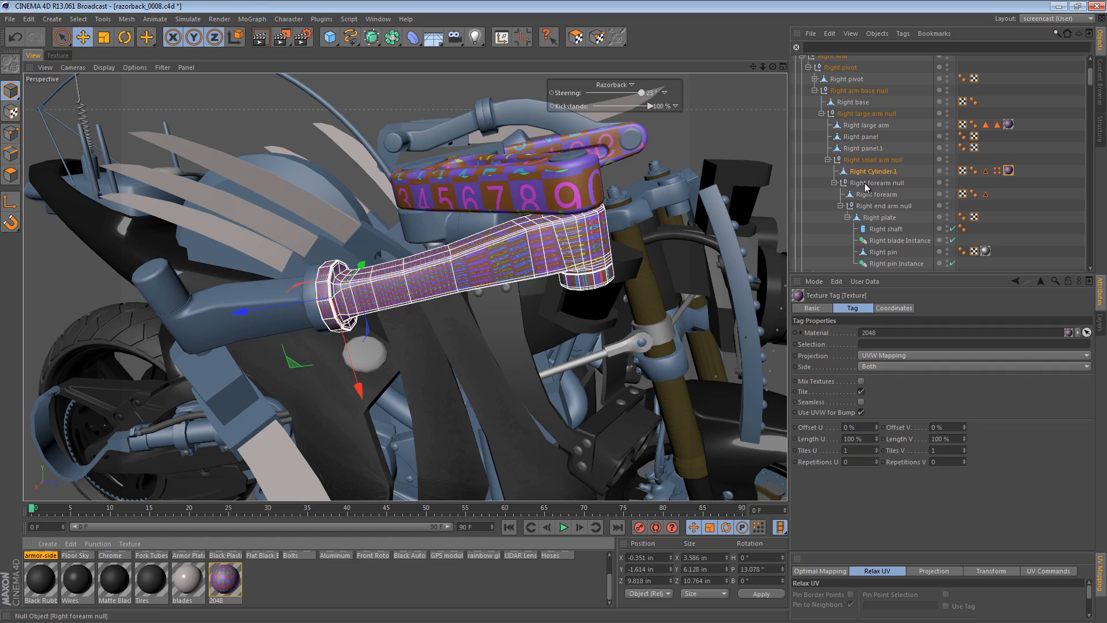
Delete the UVW tag of Right Cylinder.1 and set its texture projection to Cylindrical
right_click_drag(524, 248, 586, 247, "alt")
left_click_drag(575, 208, 583, 283, "alt")
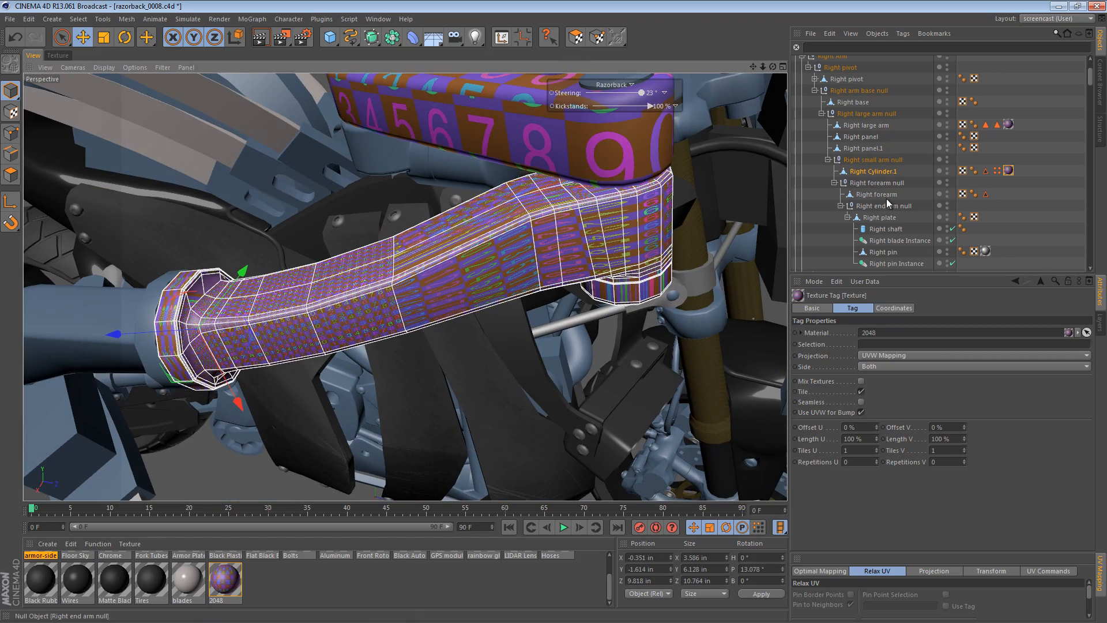
left_click(962, 170)
key("Delete")
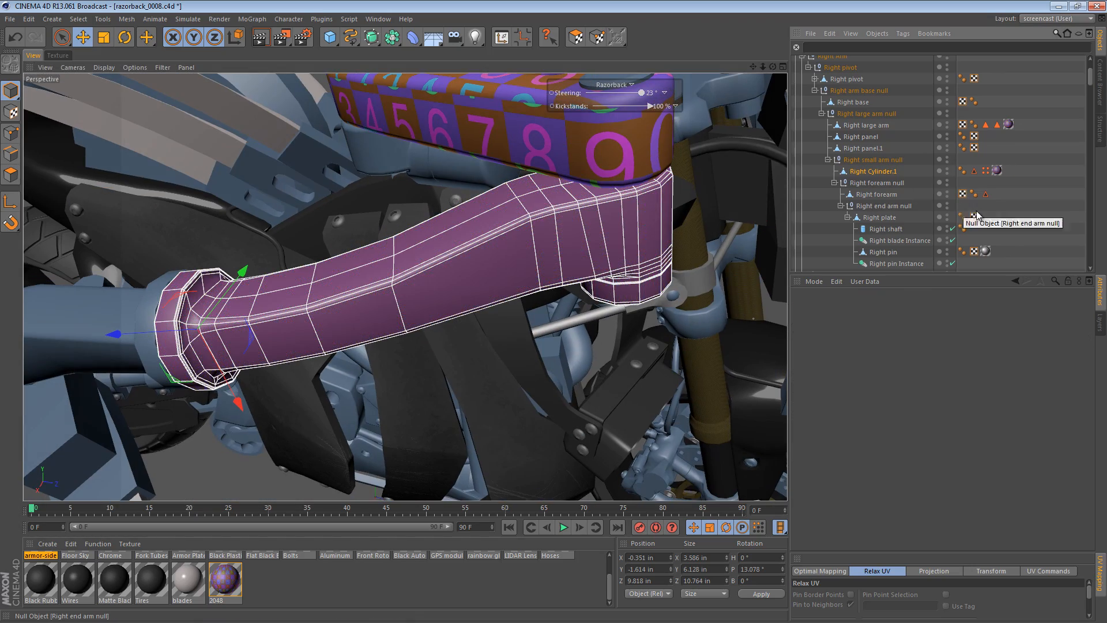
left_click(997, 171)
left_click(940, 354)
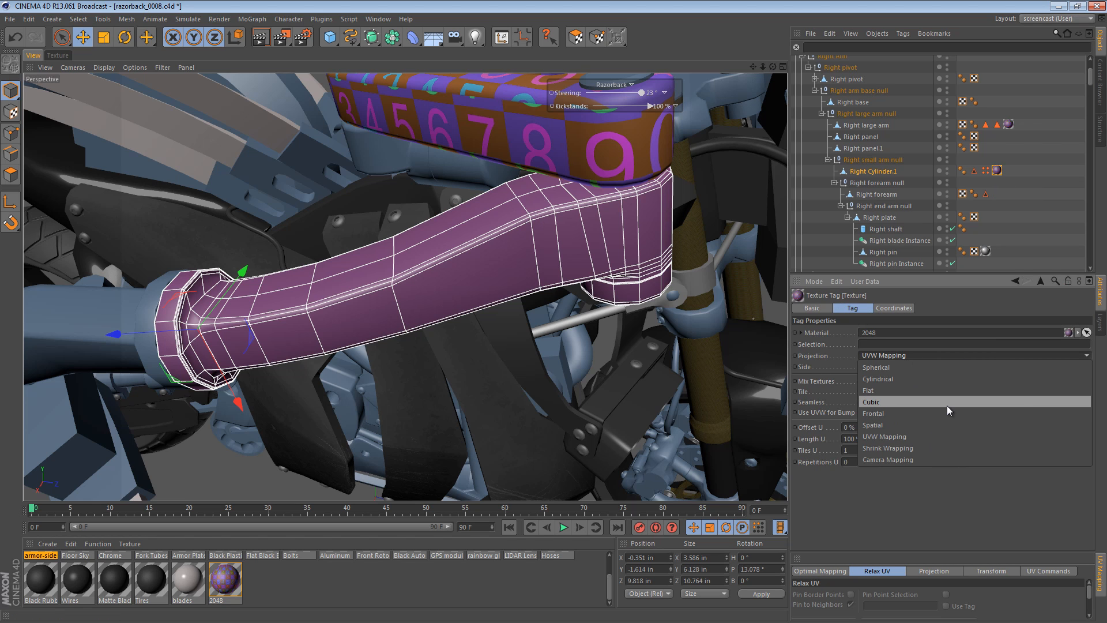
left_click(898, 378)
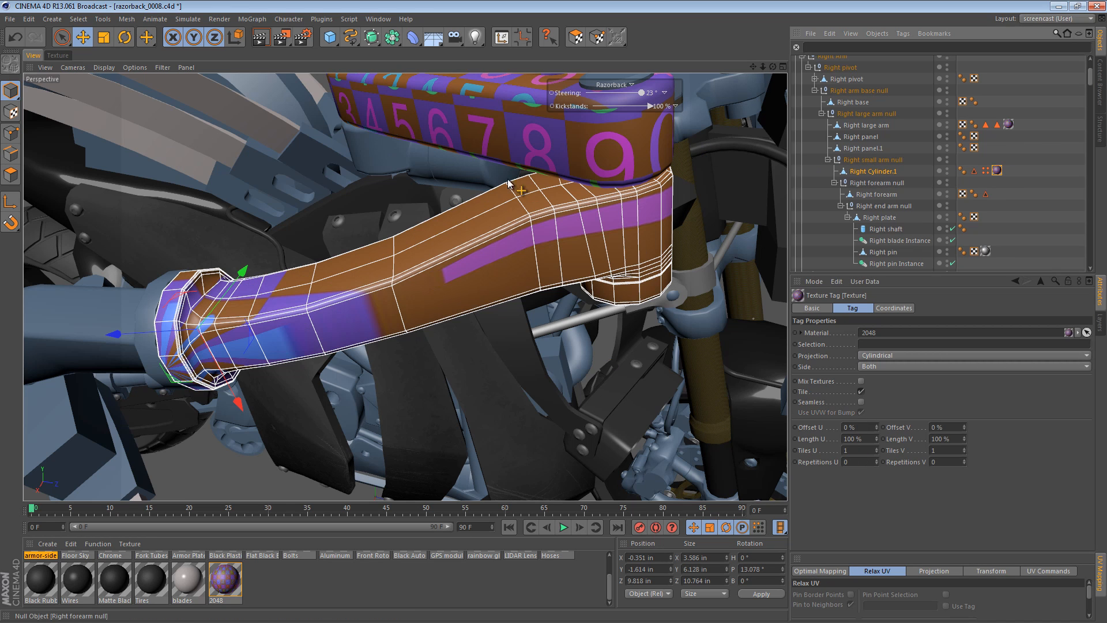
Scale down the cylindrical texture projection so its cage fits closely around the arm's collar, and activate Rotate
left_click(12, 116)
right_click_drag(546, 268, 518, 260, "alt")
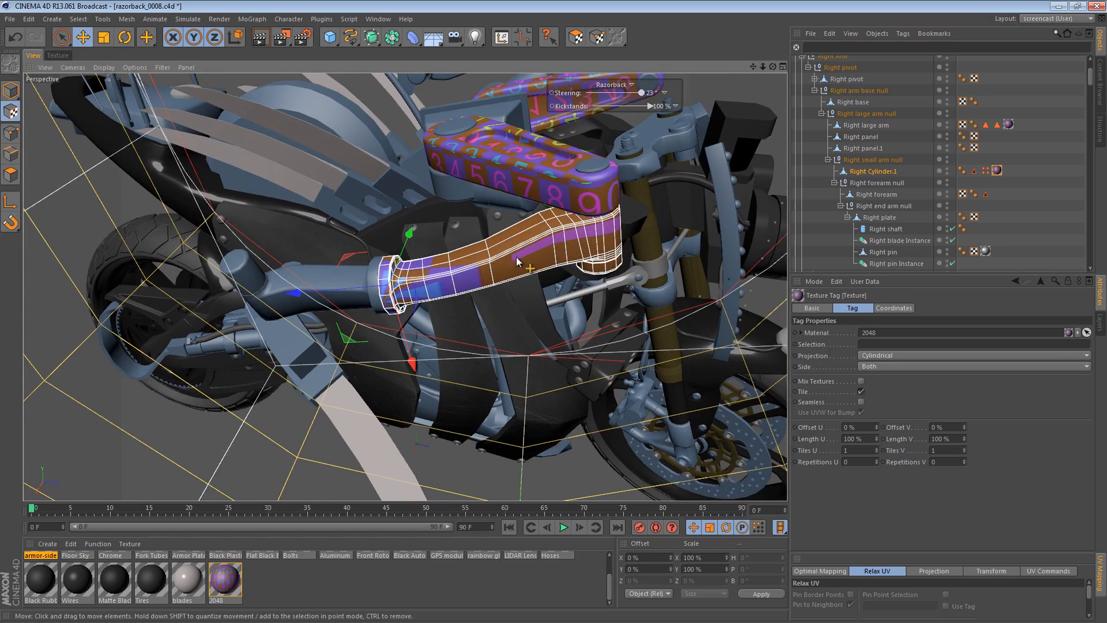
key("t")
left_click_drag(628, 221, 394, 307)
right_click_drag(394, 307, 480, 287, "alt")
left_click_drag(476, 253, 517, 313, "alt")
key("r")
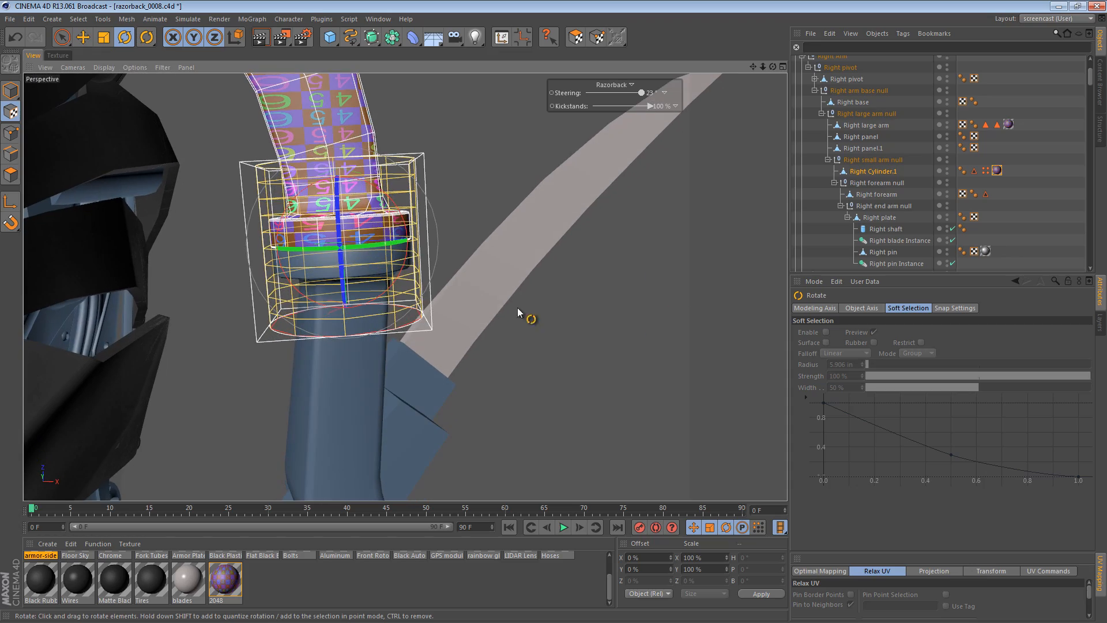
left_click_drag(367, 283, 158, 136, "alt")
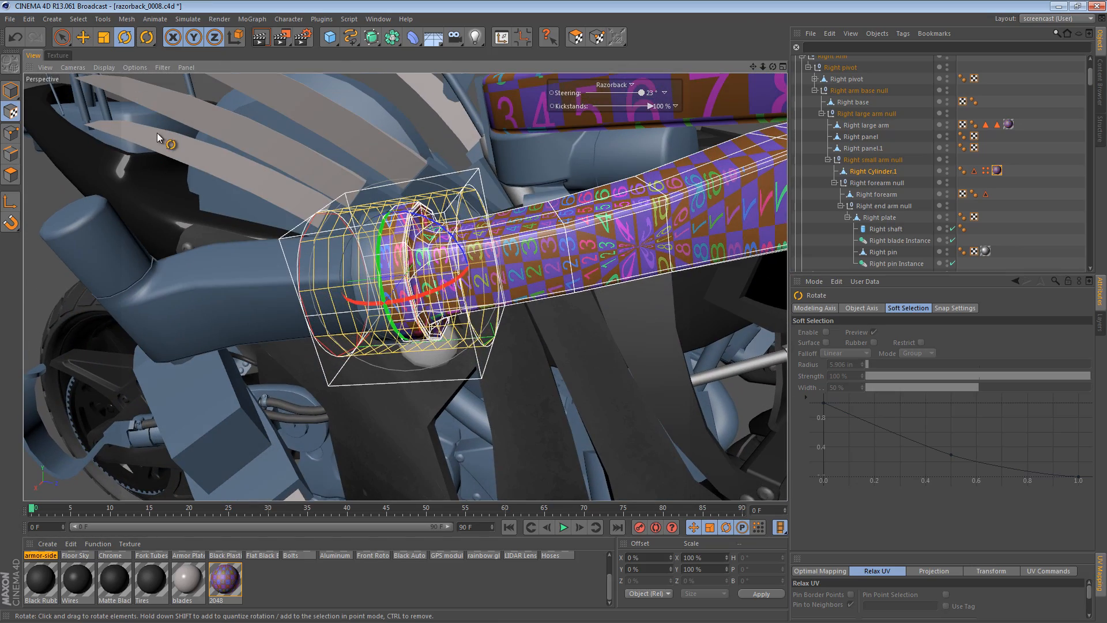
mouse_move(354, 206)
left_mouse_down("alt")
mouse_move(351, 1)
mouse_move(369, 117)
mouse_move(406, 211)
mouse_move(347, 216)
left_mouse_up("alt")
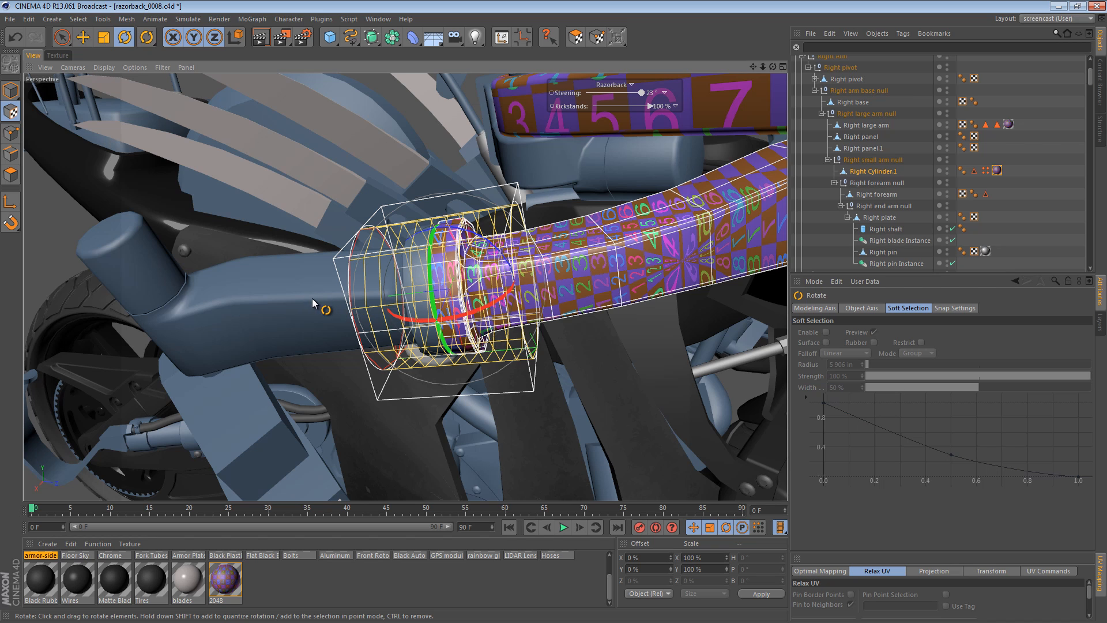
Check the Input Devices preferences and close the dialog
key("ctrl+e")
left_click(279, 128)
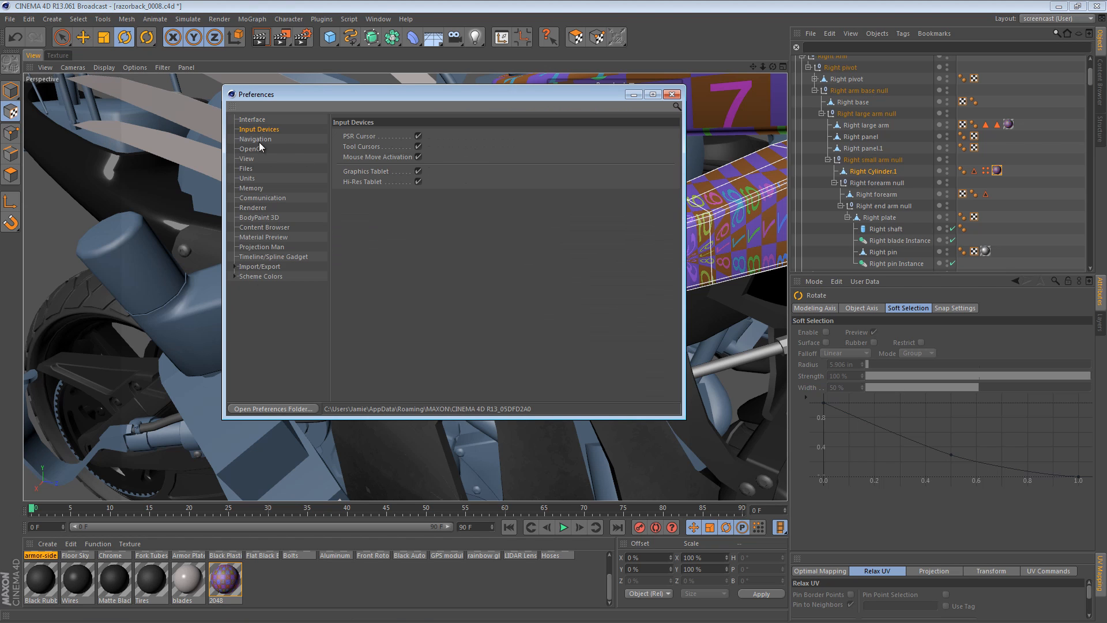
left_click(676, 93)
Fill-select the outer band of collar polygons bounded by the already selected rim loops
left_click_drag(449, 288, 373, 135, "alt")
right_click_drag(372, 135, 413, 184, "alt")
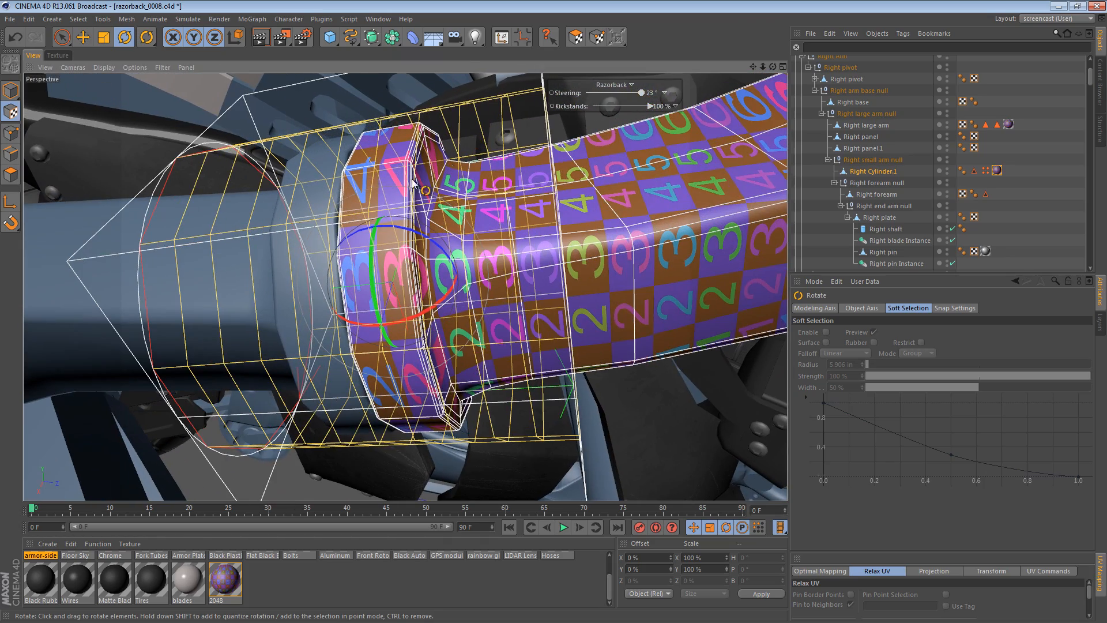
left_click(10, 174)
left_click_drag(418, 176, 369, 155, "alt")
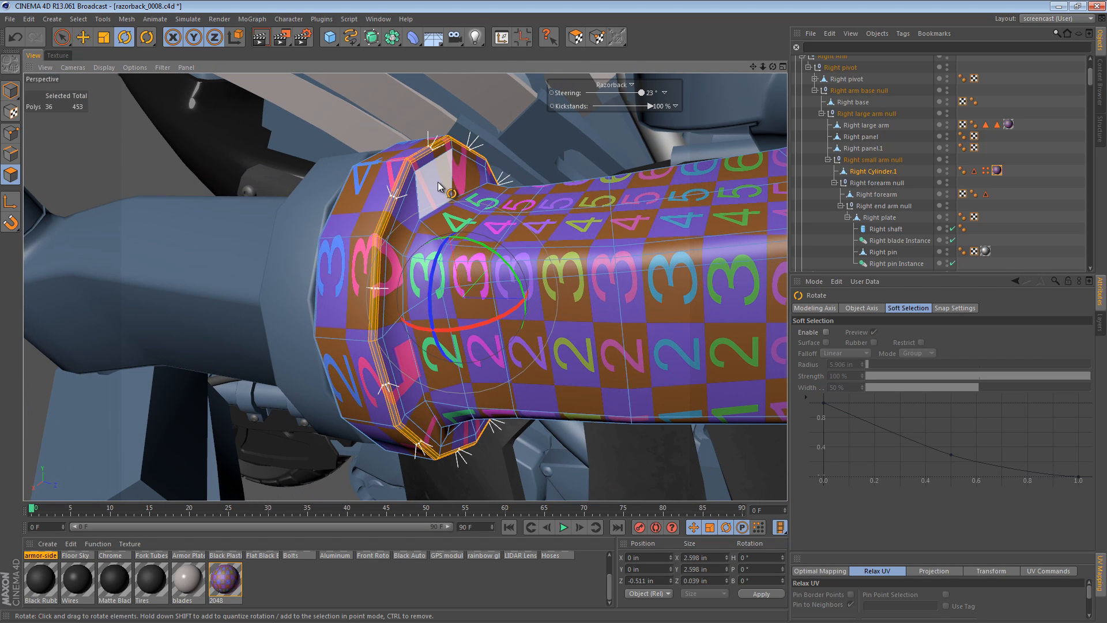
key("u")
key("f")
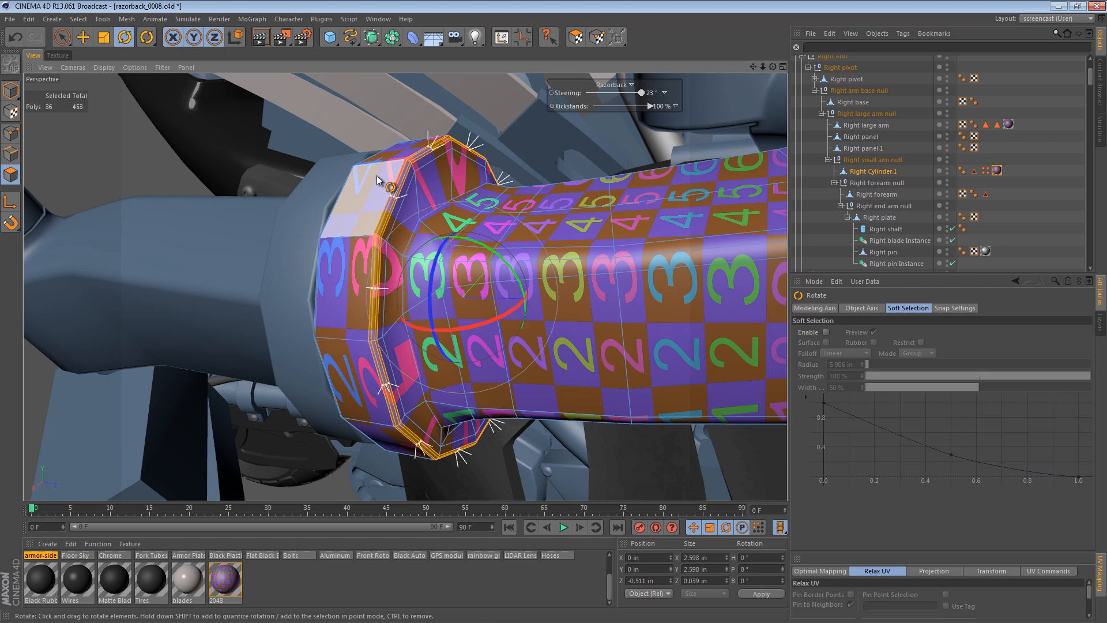
left_click(377, 176)
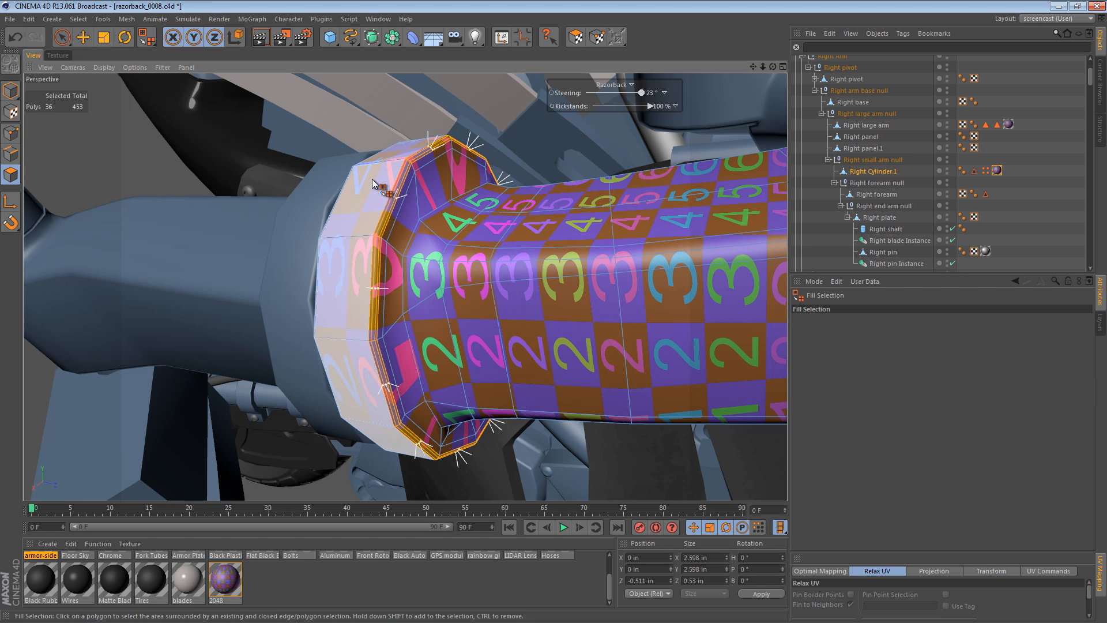
Rotate the cylindrical texture projection of Right Cylinder.1 about the collar's axis
mouse_move(403, 228)
left_mouse_down("alt")
mouse_move(396, 248)
mouse_move(549, 240)
mouse_move(642, 198)
mouse_move(434, 215)
left_mouse_up("alt")
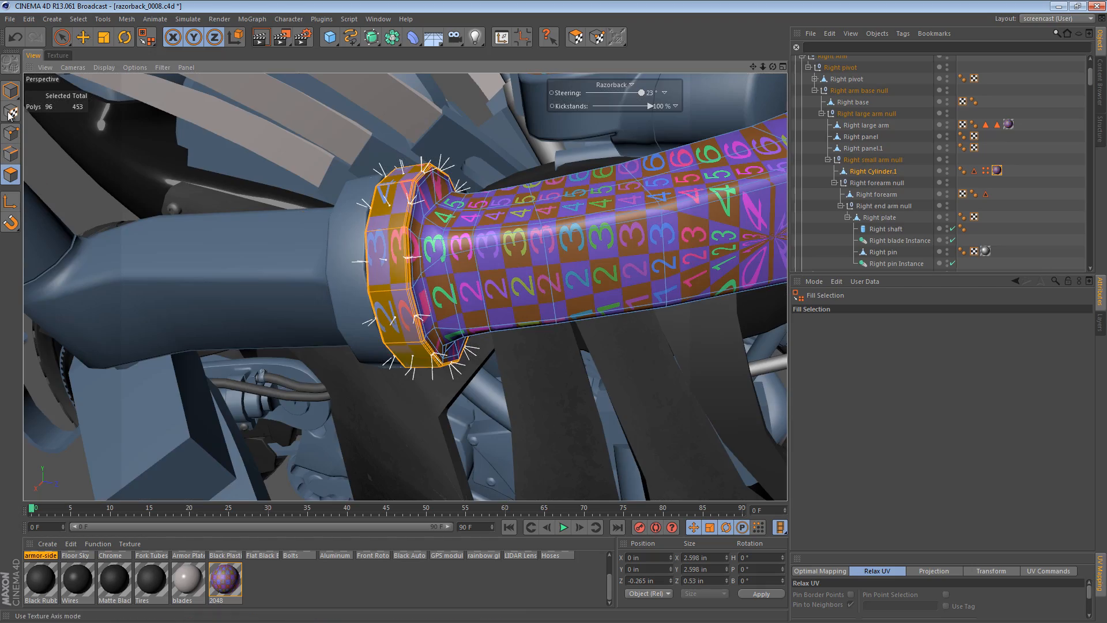
left_click(9, 114)
right_click_drag(489, 214, 452, 213, "alt")
left_click_drag(452, 213, 583, 218, "alt")
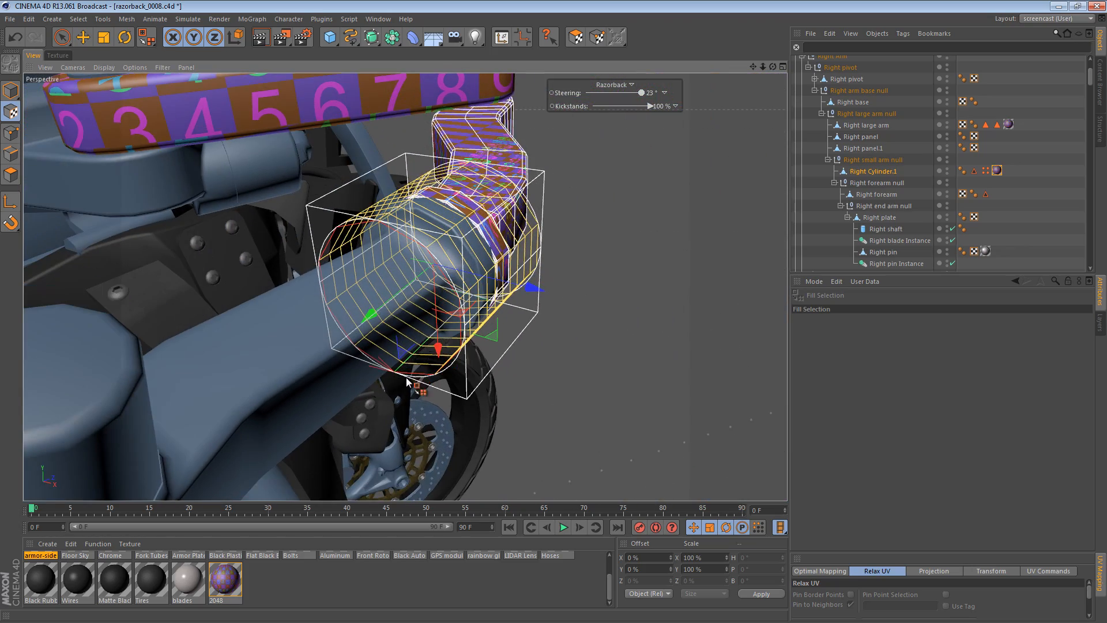
key("r")
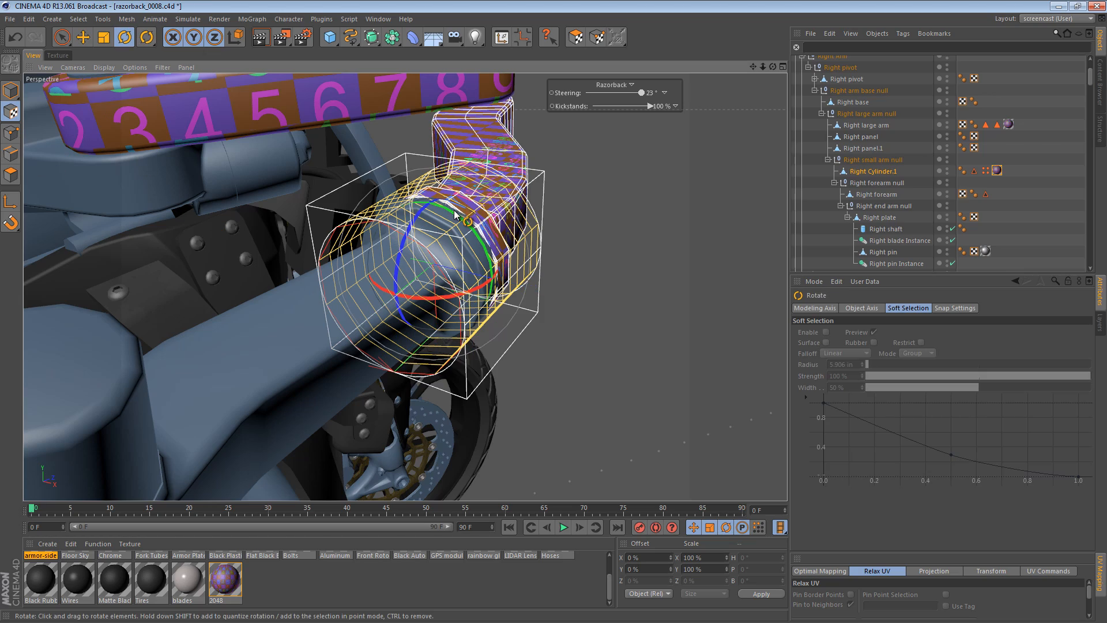
left_click_drag(458, 223, 487, 302)
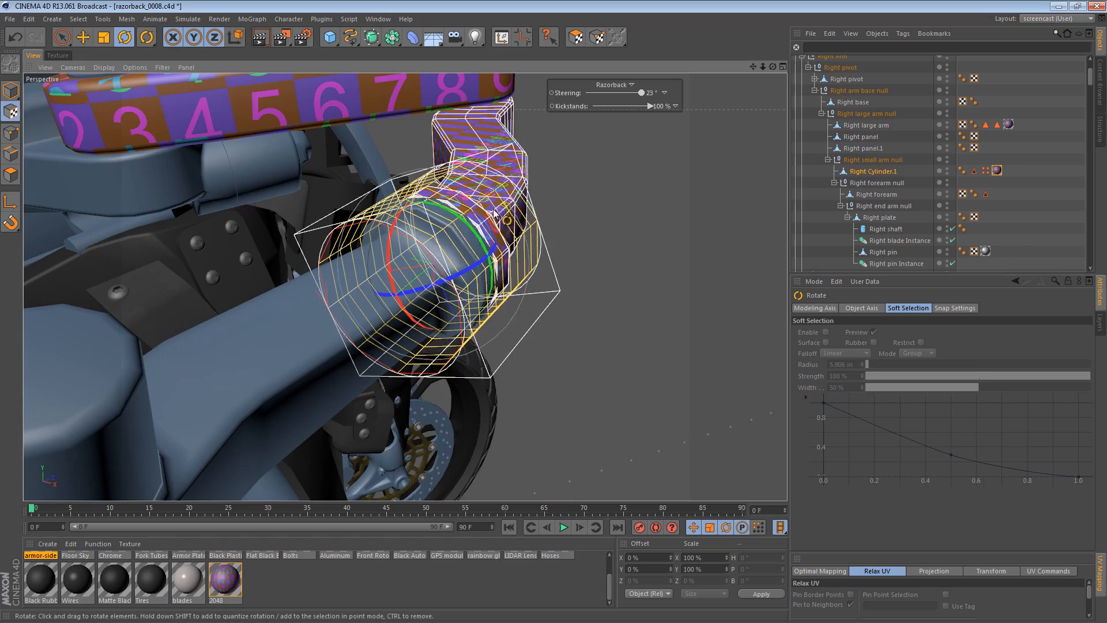
left_click_drag(493, 206, 306, 259, "alt")
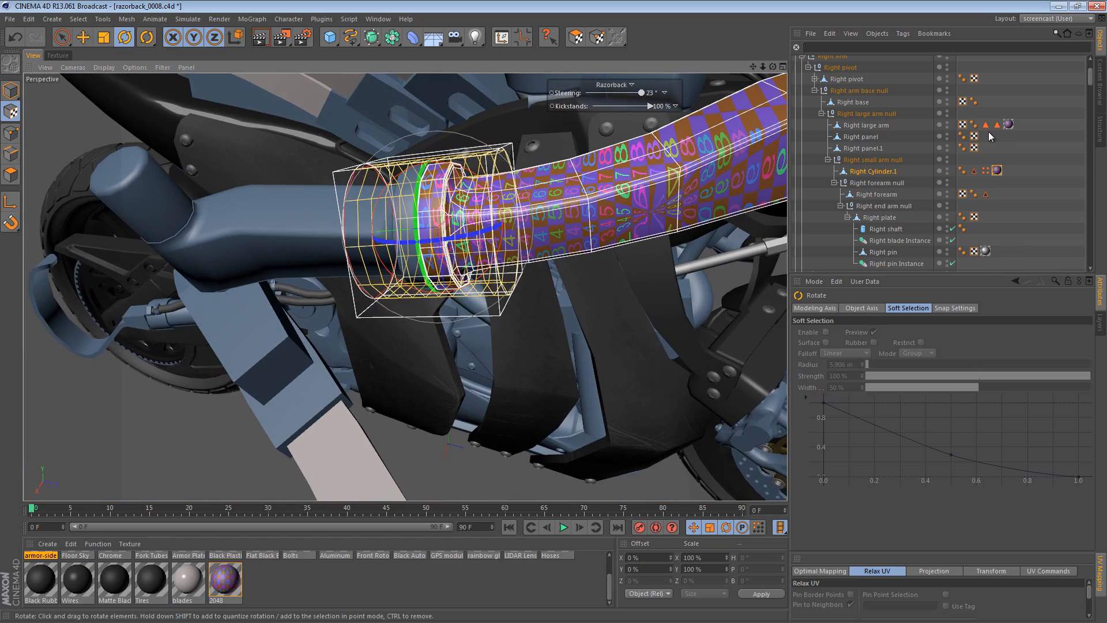
Assign UVW coordinates to the selected collar polygons from the cylindrical projection and display them for UV polygon editing in the texture view
left_click(15, 172)
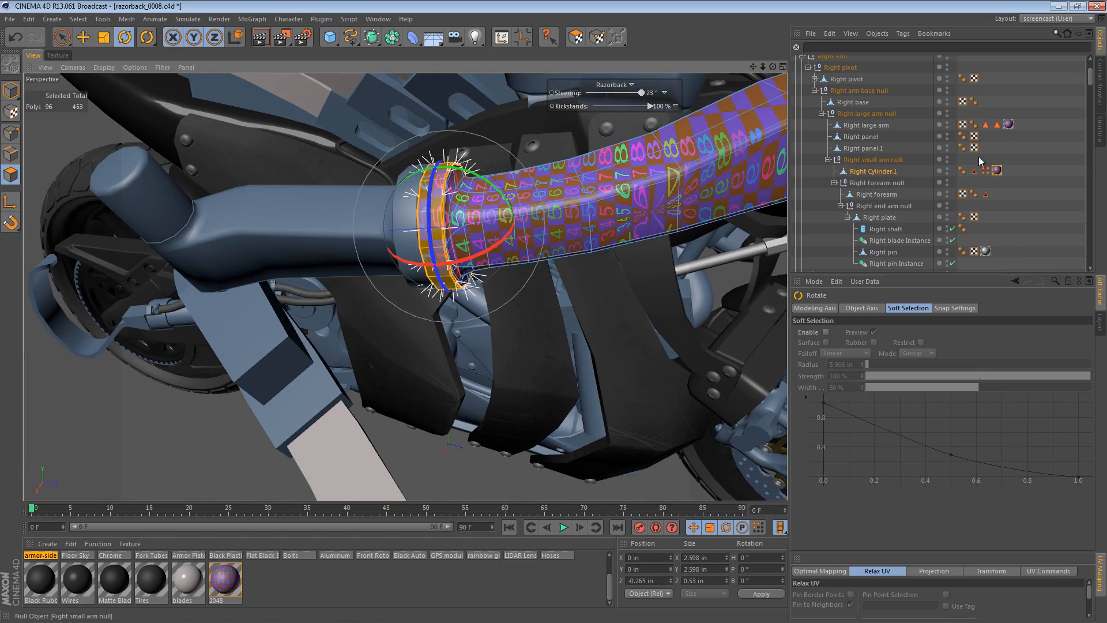
left_click(903, 34)
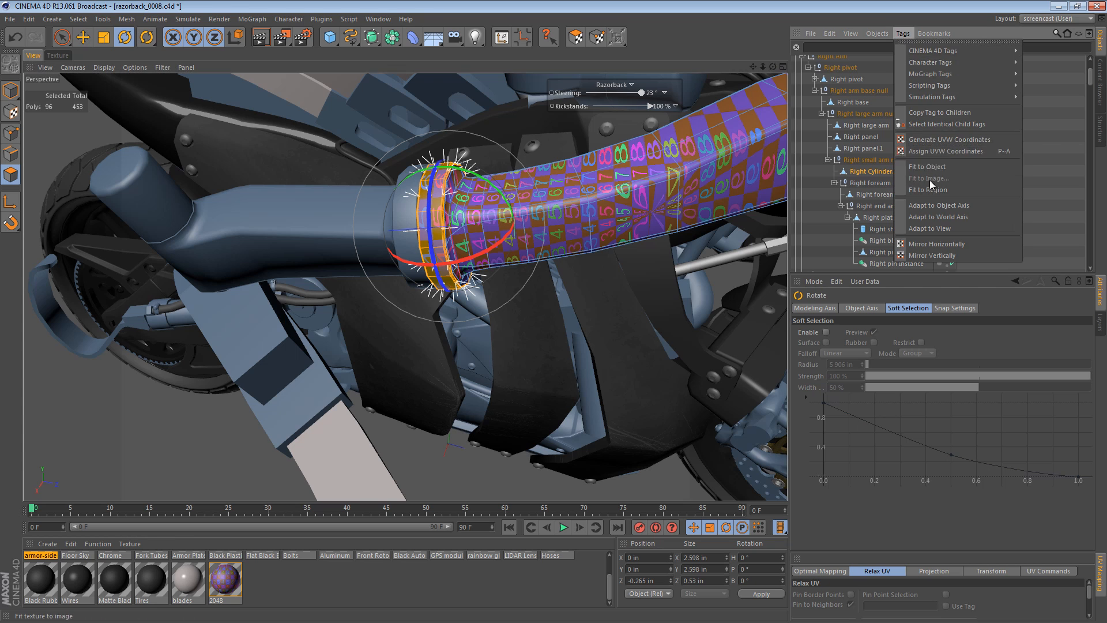
left_click(934, 151)
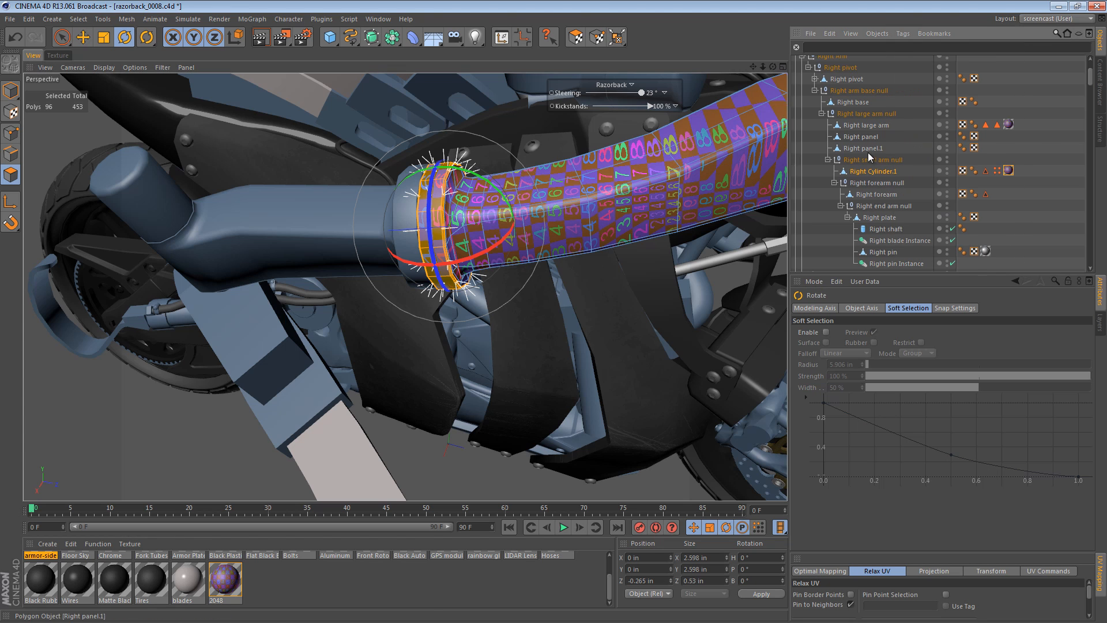
left_click(58, 55)
left_click(577, 38)
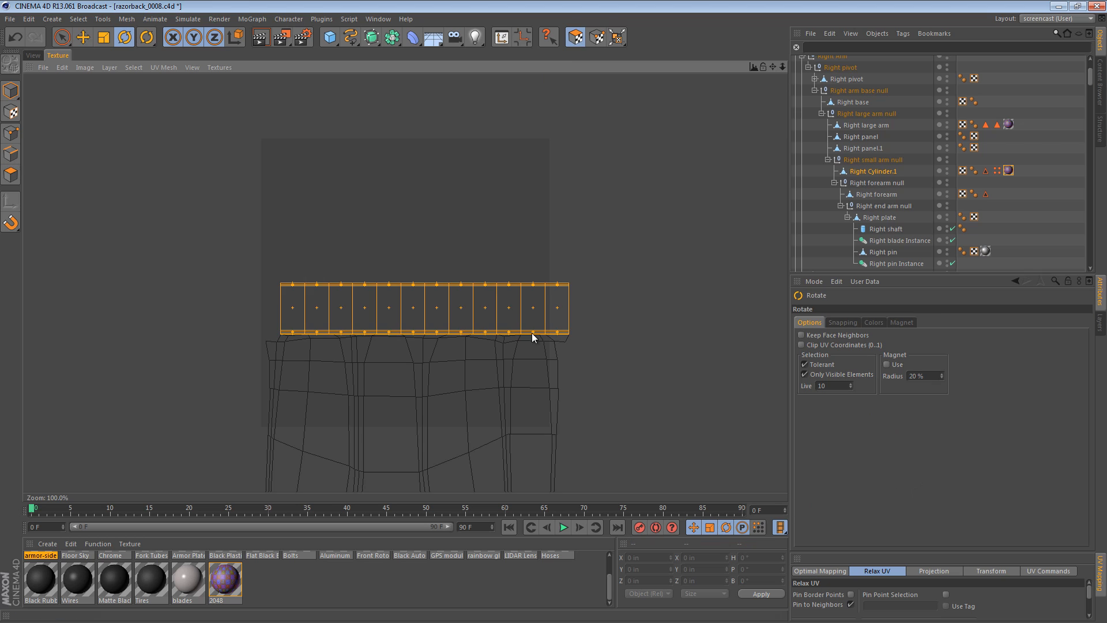
Move the collar's UV strip up, clear of the arm's other UVs, into the upper part of the texture canvas
key("e")
left_click_drag(500, 315, 553, 334)
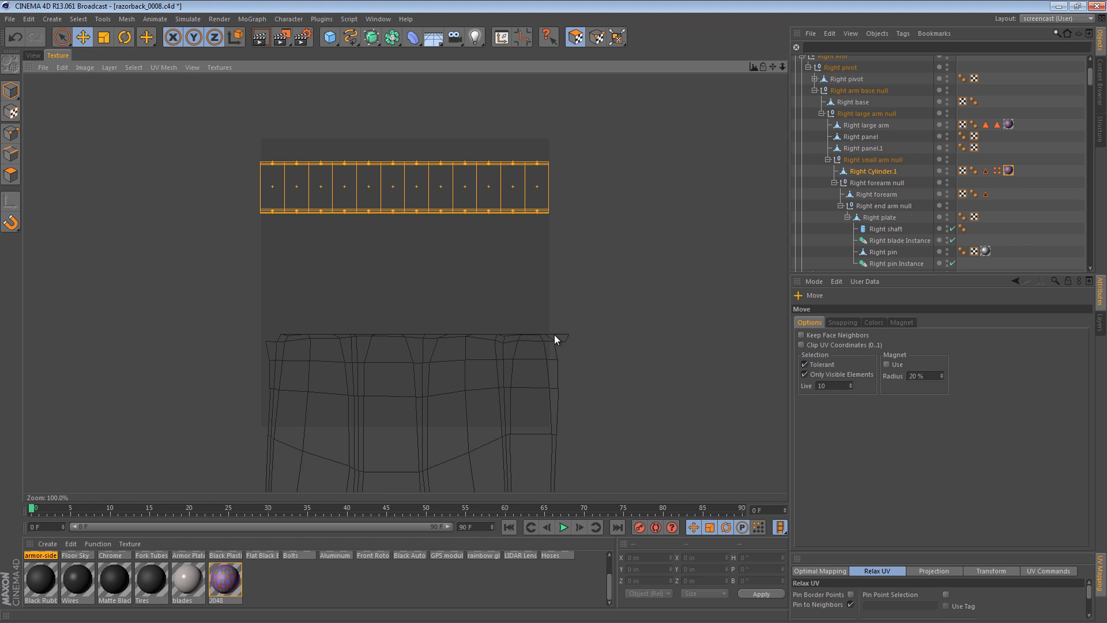
scroll(555, 335, "up", 3)
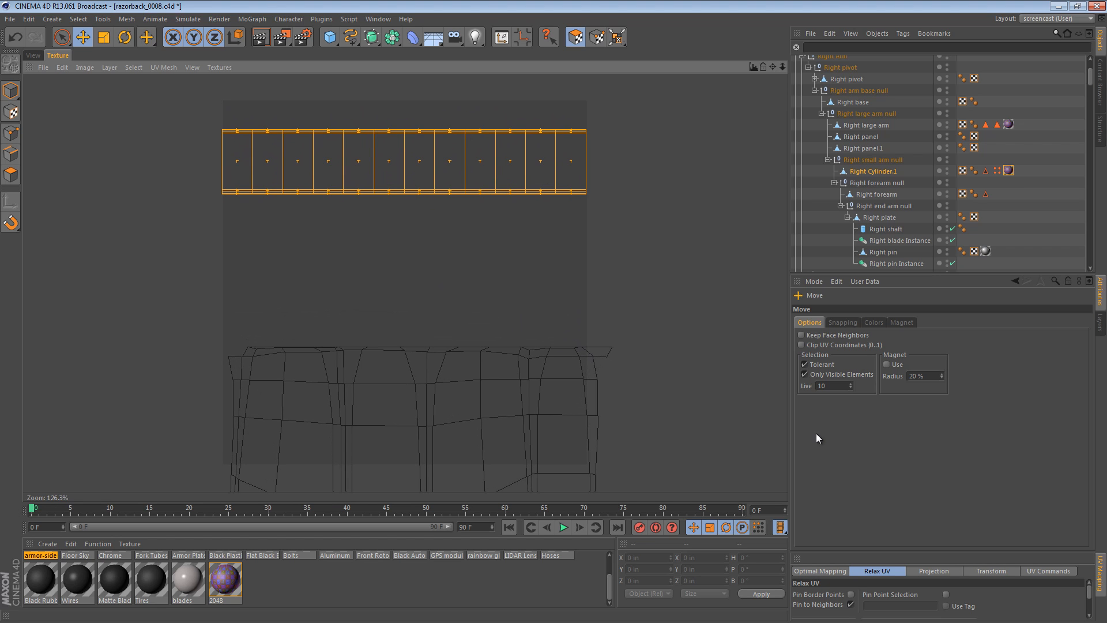
Try an LSCM Relax UV on the collar strip with Pin to Neighbors enabled, and undo it
left_click_drag(908, 551, 907, 454)
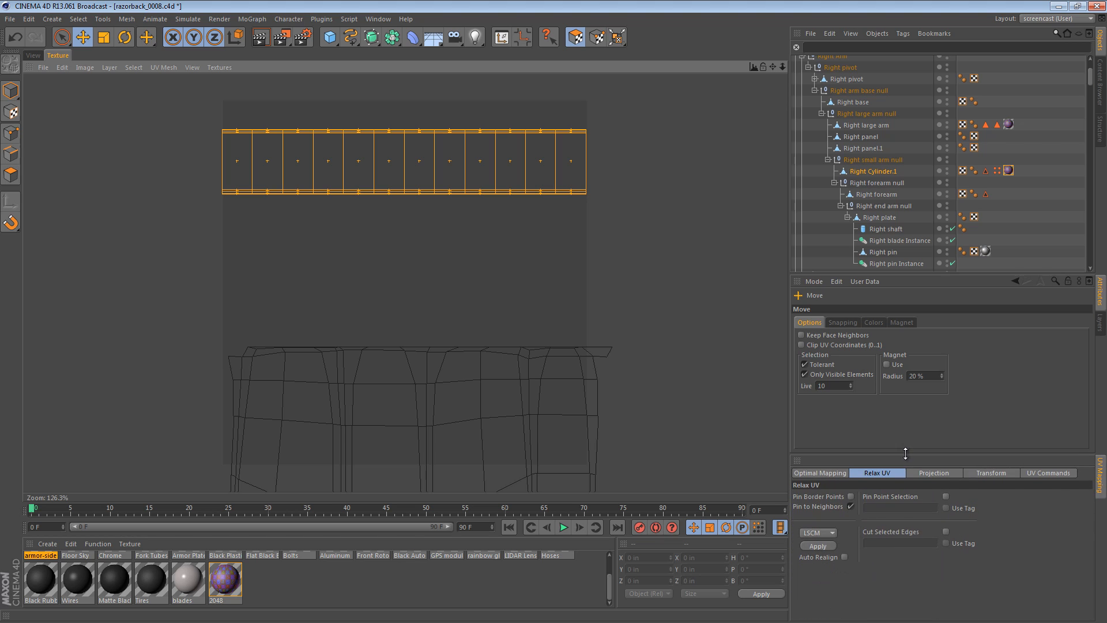
left_click(824, 545)
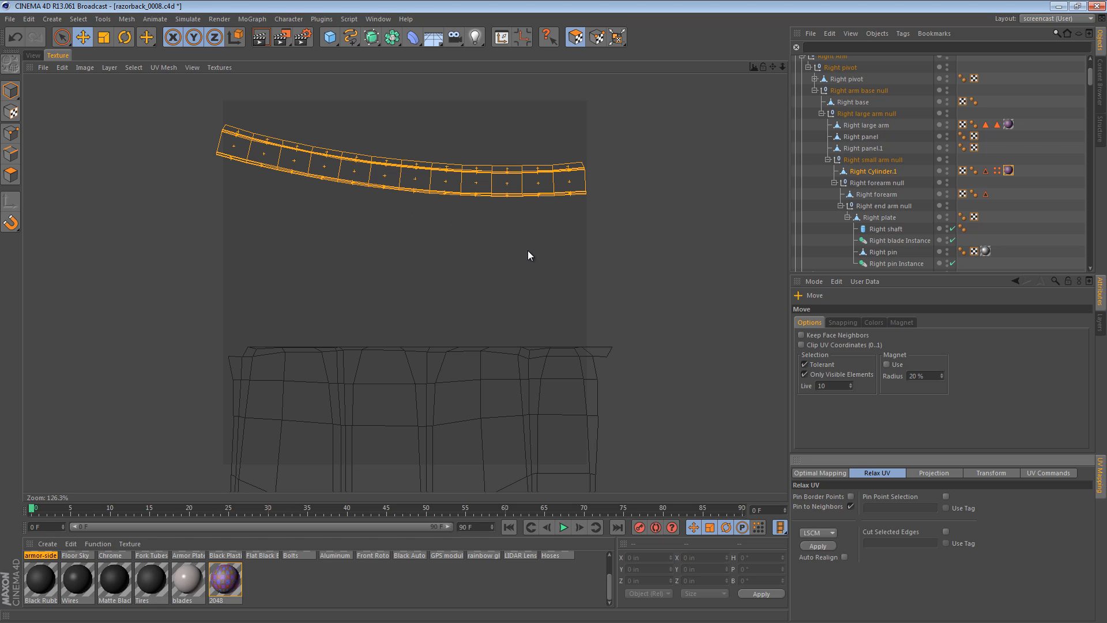
key("ctrl+z")
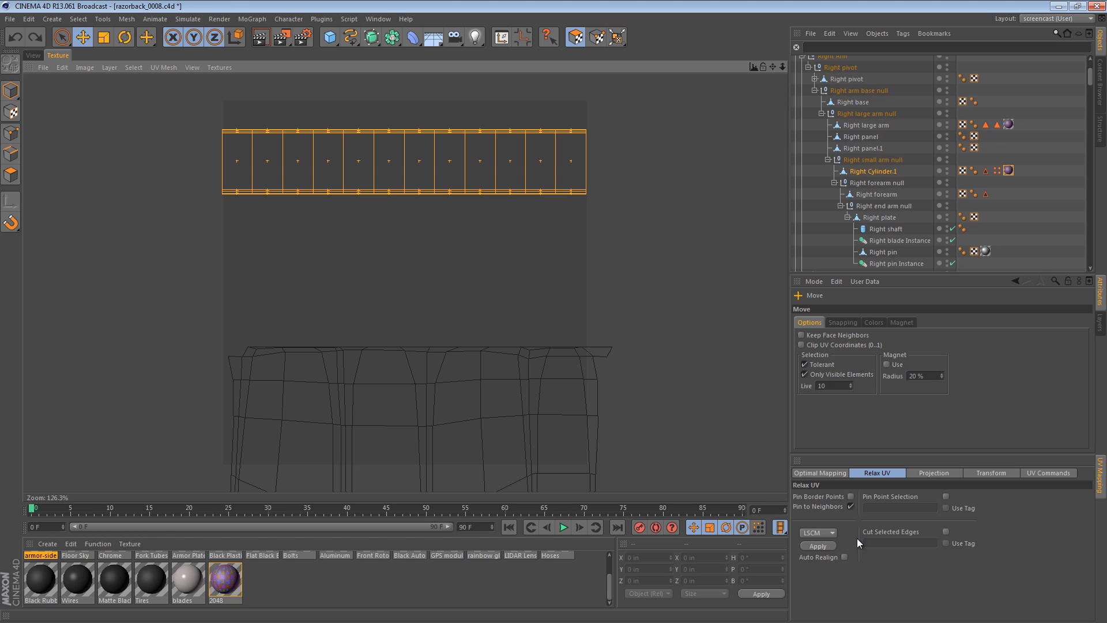
Relax the collar strip with LSCM, with Pin Border Points enabled and Pin to Neighbors disabled
left_click(851, 496)
left_click(851, 506)
left_click(818, 546)
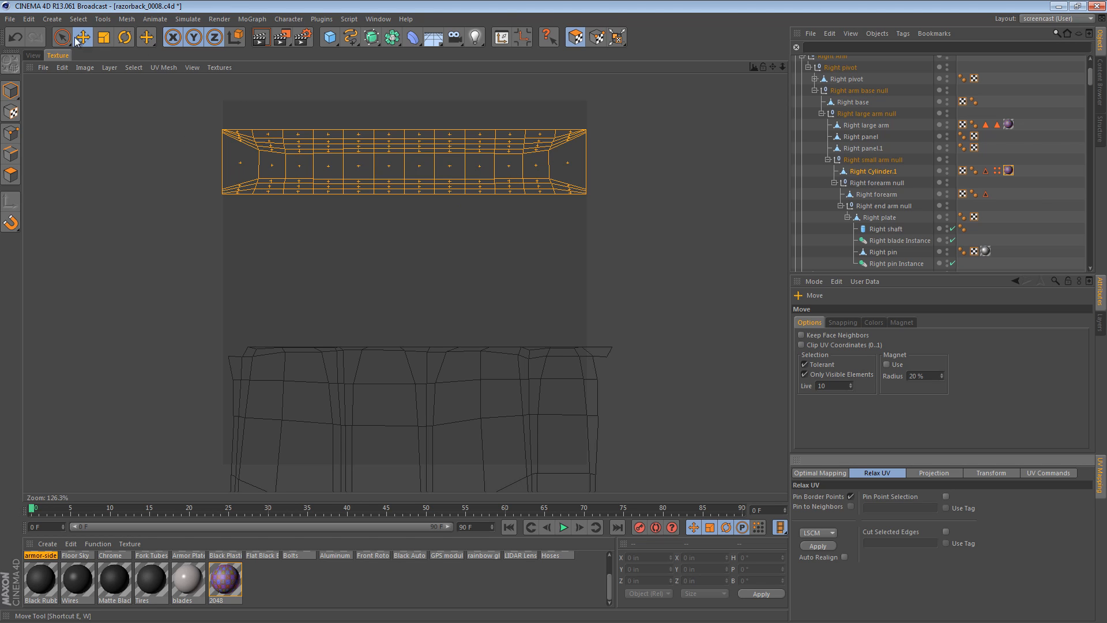
Select only the outer columns of UV polygons at both ends of the collar strip with Rectangle Selection
left_click_drag(62, 37, 133, 74)
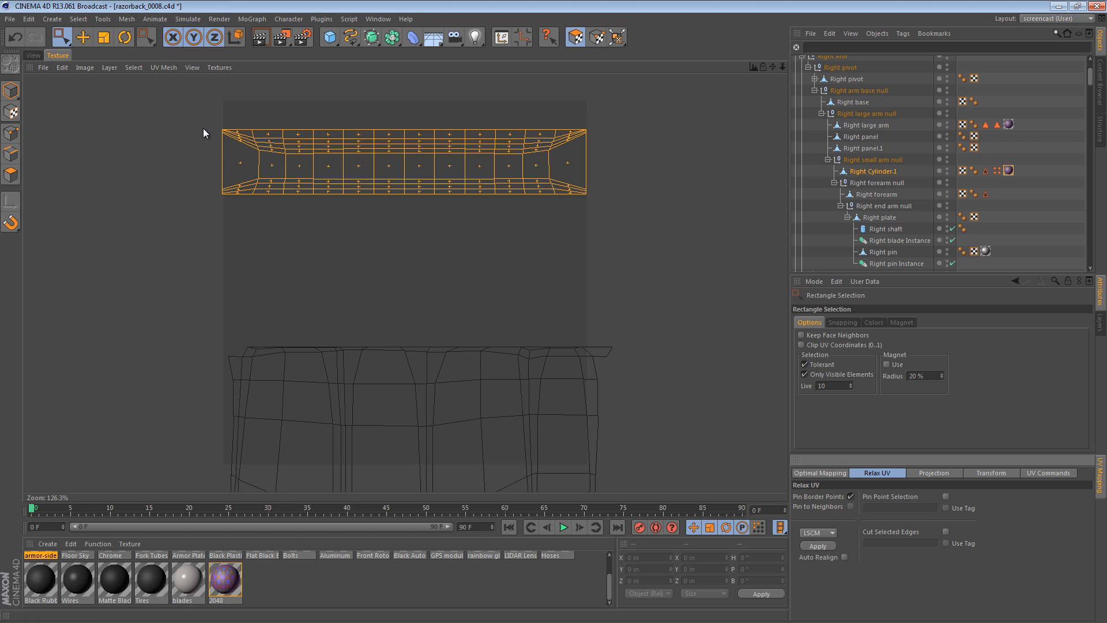
left_click_drag(193, 110, 734, 240)
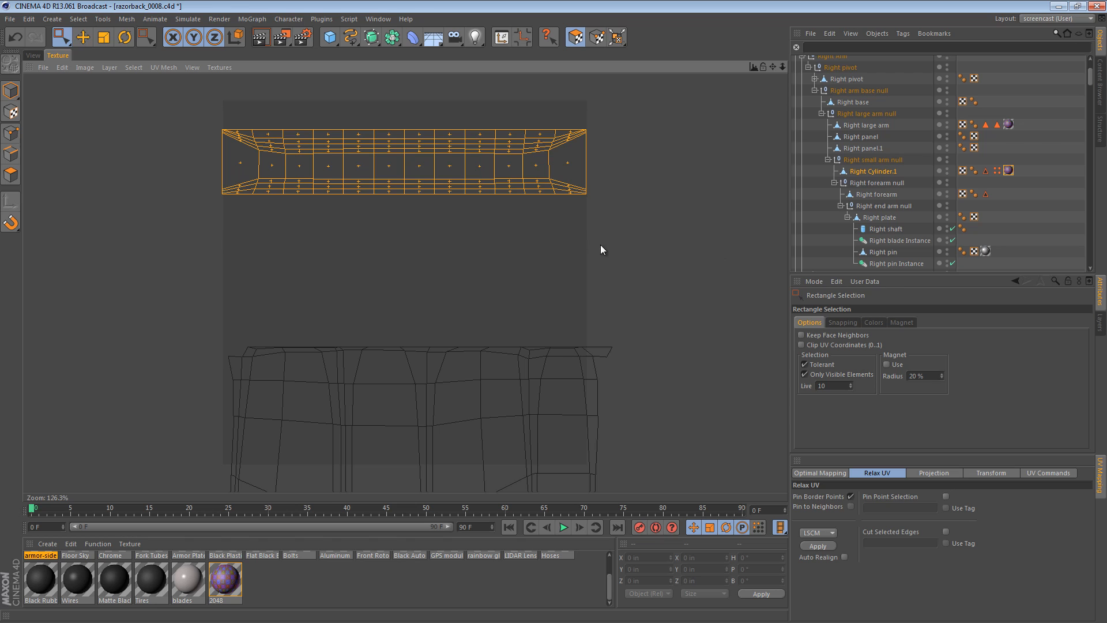
left_click_drag(653, 238, 523, 81, "ctrl")
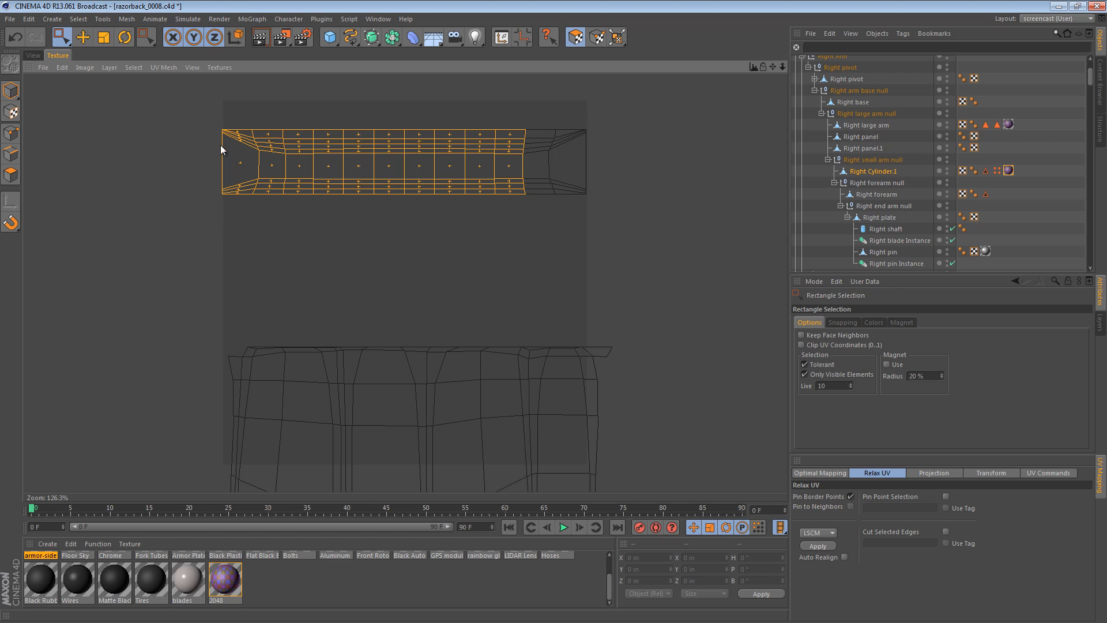
left_click_drag(194, 114, 282, 227, "ctrl")
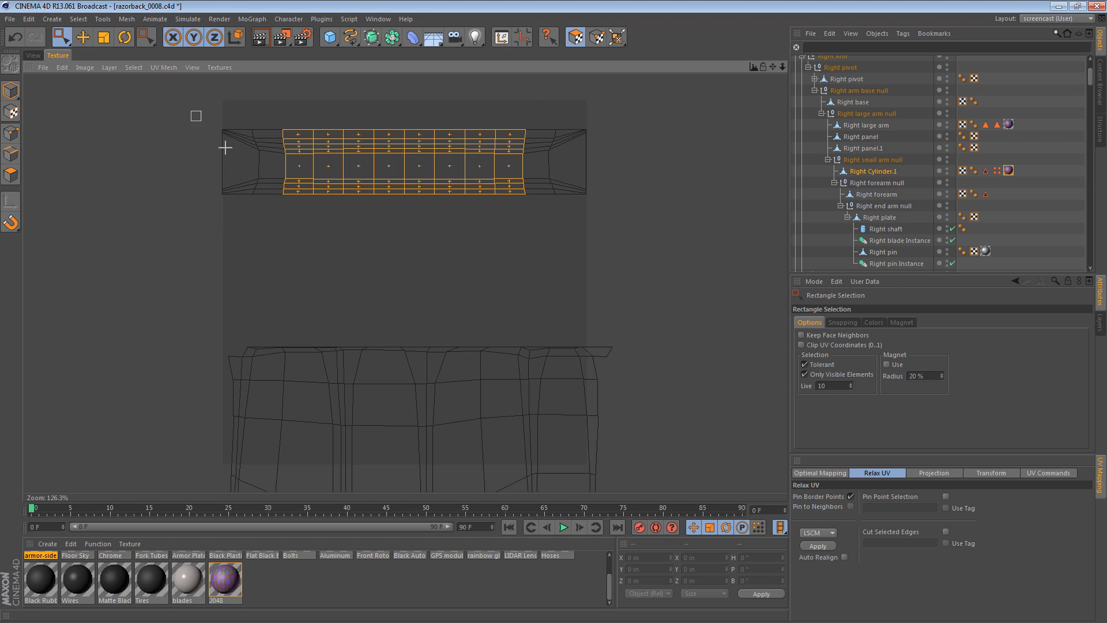
left_click_drag(225, 147, 329, 271)
left_click_drag(684, 263, 488, 100)
left_click_drag(615, 235, 506, 74, "shift")
Try LSCM relaxing the selected end polygons without any pinning, undo it, and retry with Pin to Neighbors enabled
left_click(851, 497)
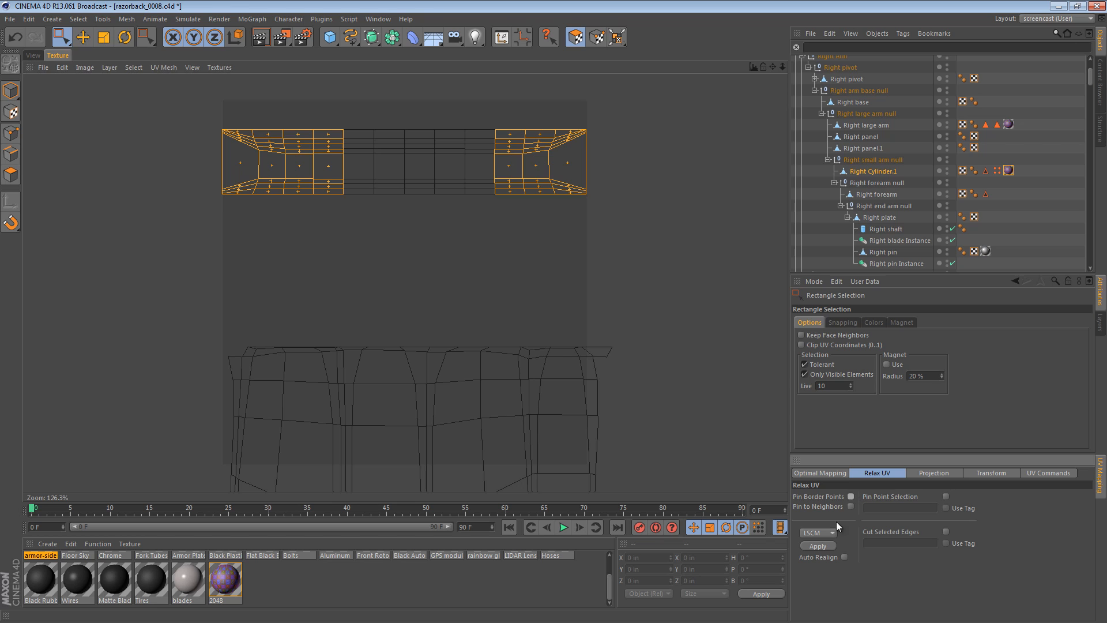
left_click(822, 546)
key("ctrl+z")
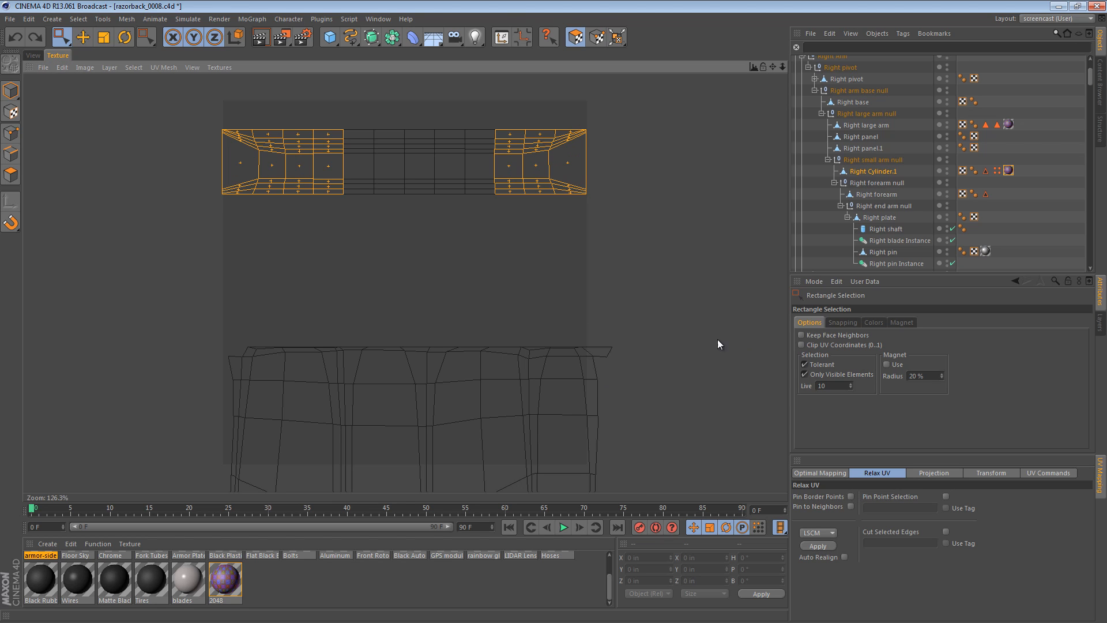
left_click(851, 506)
left_click(817, 545)
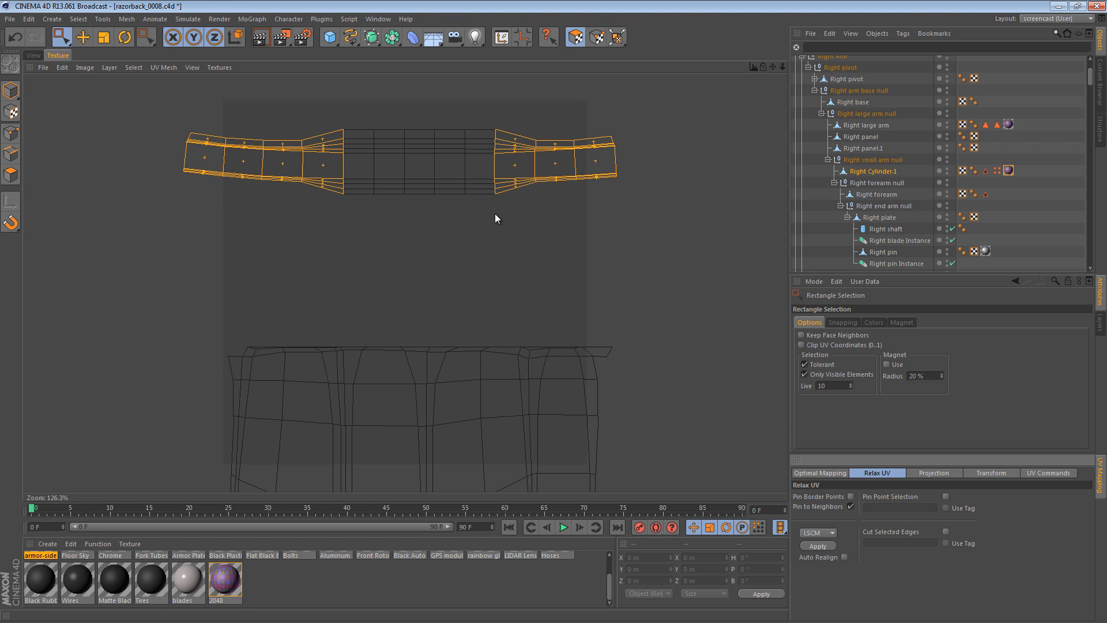
Undo the relaxes and selection changes back to the straight, fully selected collar strip
key("ctrl+z")
key("ctrl+z")
key("ctrl+z")
key("ctrl+z")
key("ctrl+z")
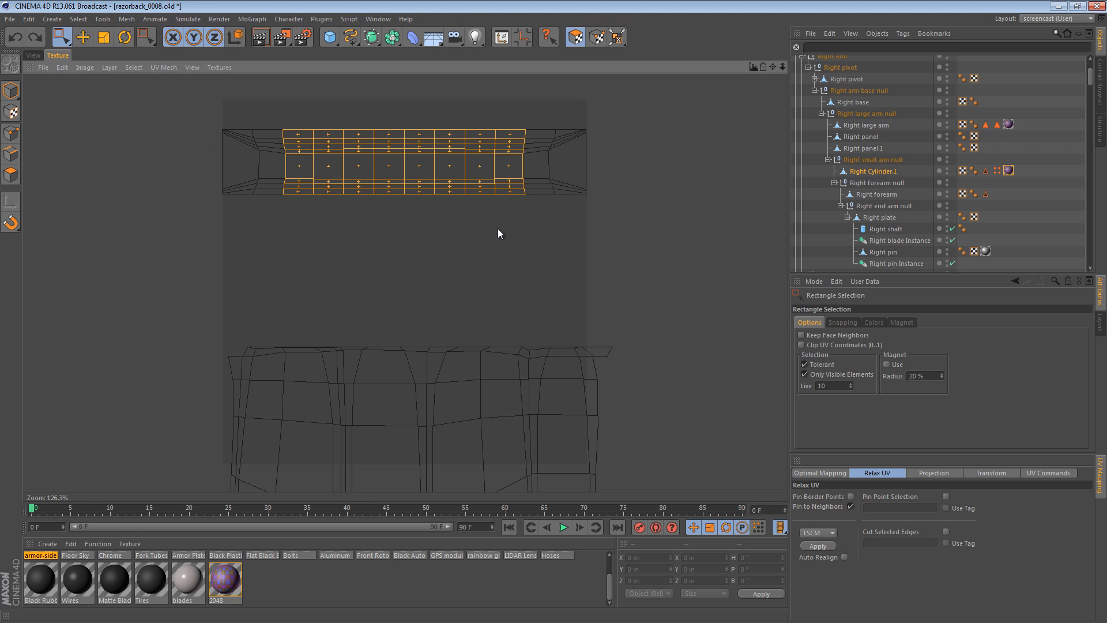
key("ctrl+z")
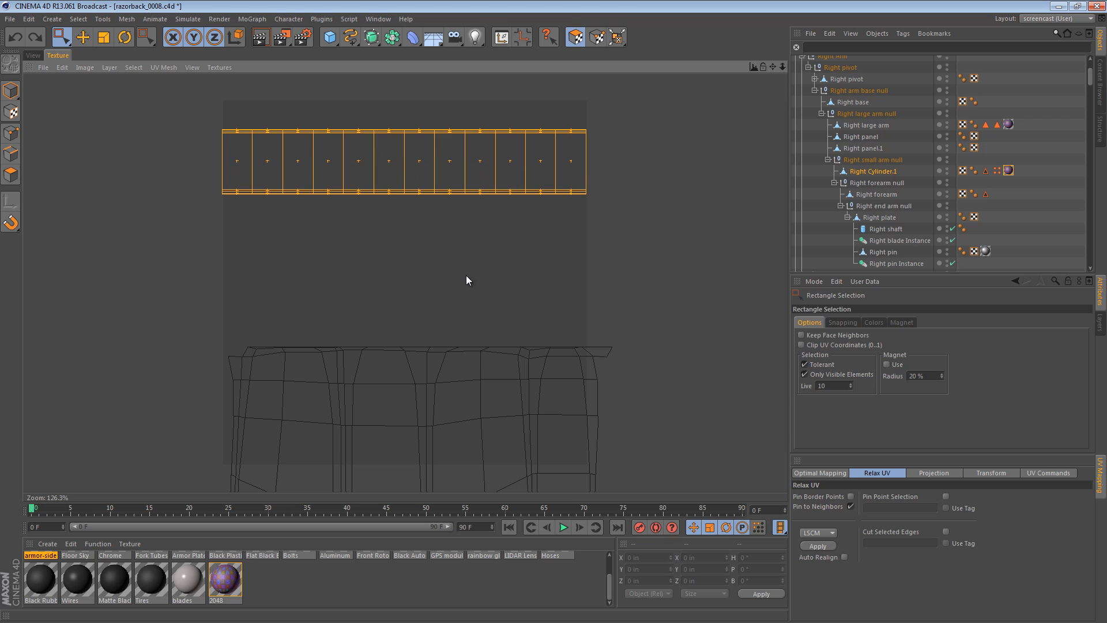
Try another LSCM relax on the whole straight collar strip with Pin to Neighbors enabled, and undo it
right_click_drag(559, 335, 556, 336, "alt")
middle_click_drag(455, 131, 455, 132, "alt")
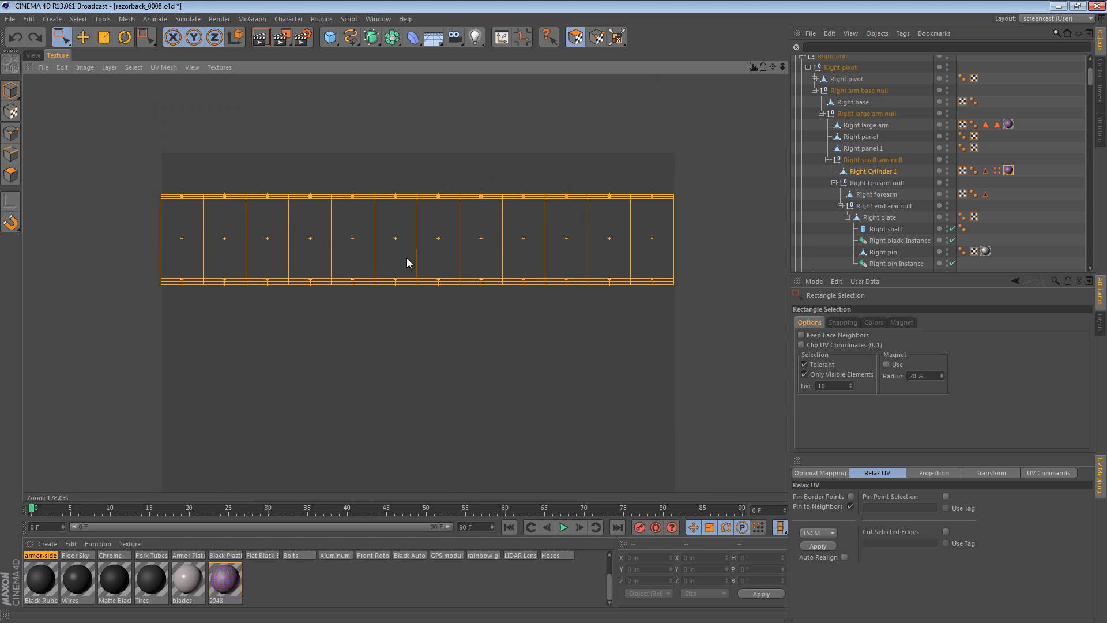
left_click(819, 546)
key("ctrl+z")
Deselect the third and ninth large polygons of the collar strip, try an LSCM relax, and undo it
left_click(265, 237, "ctrl")
left_click(525, 243, "ctrl")
left_click(818, 546)
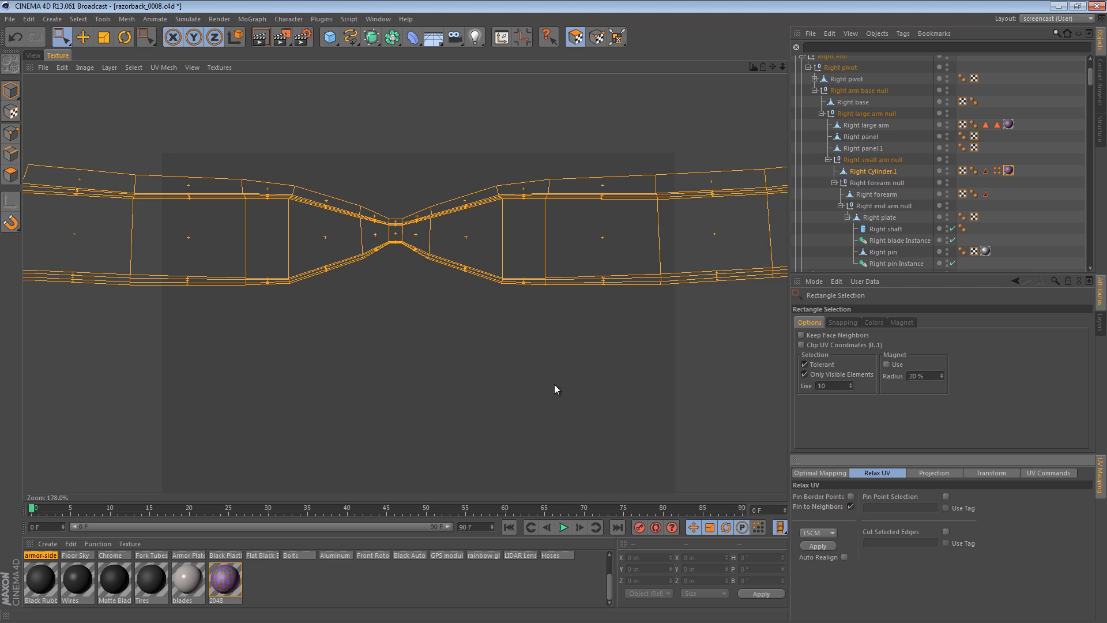
scroll(552, 334, "down", 4)
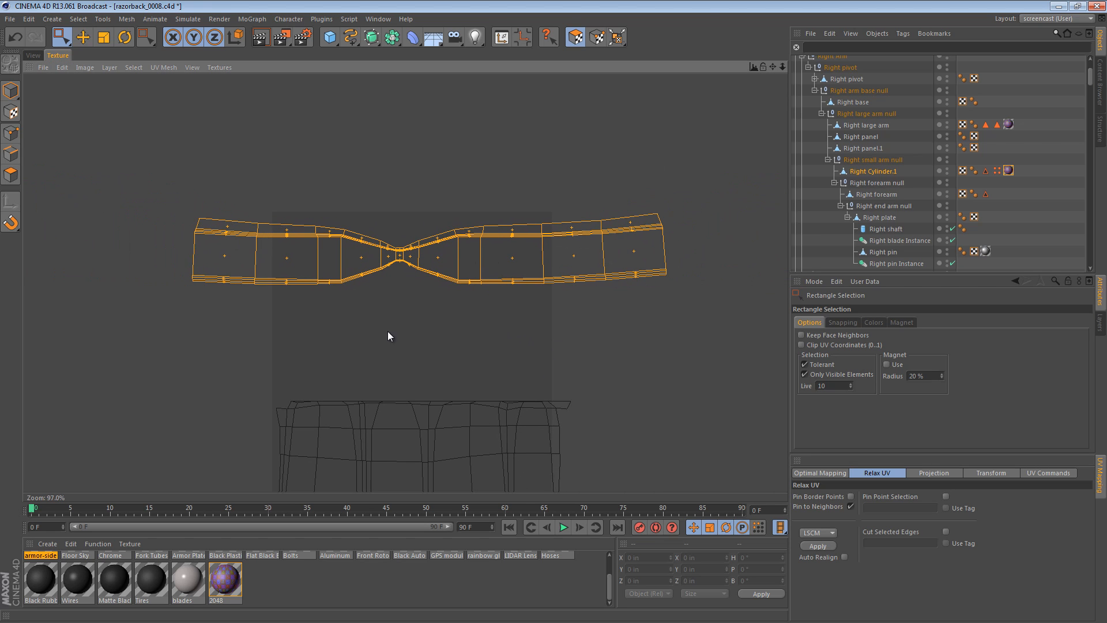
key("ctrl+z")
Switch the relax algorithm to ABF, try it on the collar strip with the two polygons still deselected, and undo the relax
scroll(558, 334, "up", 4)
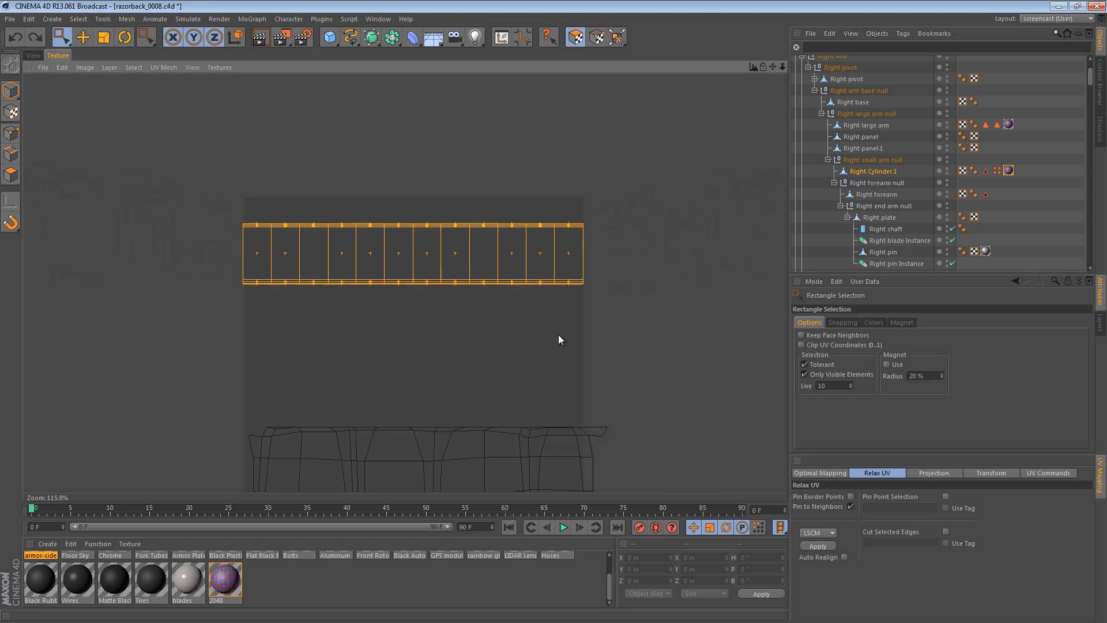
scroll(547, 334, "down", 3)
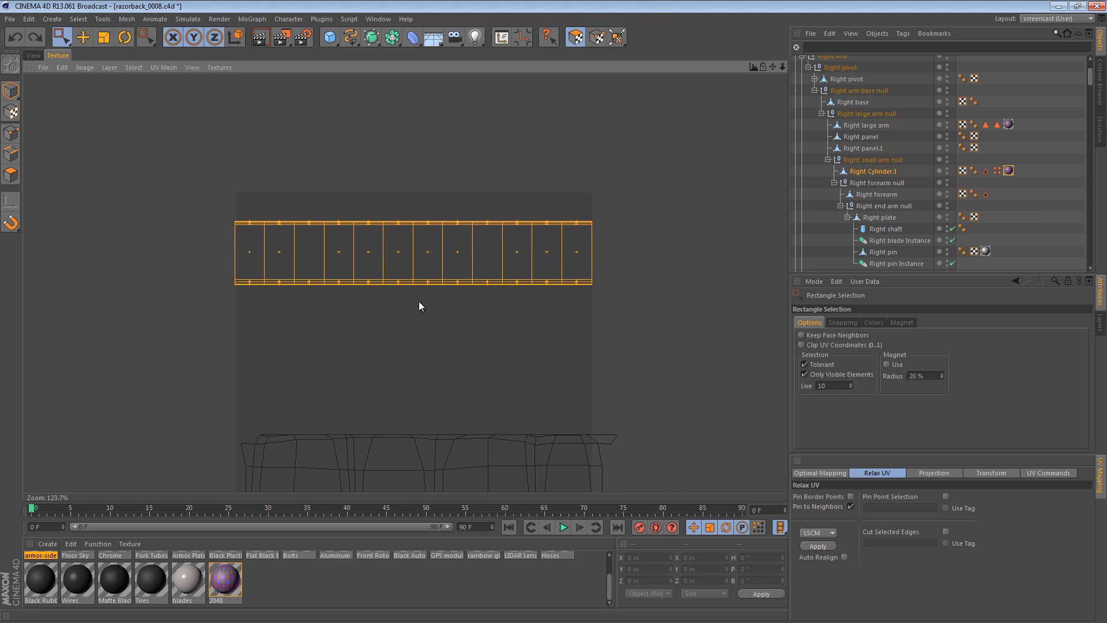
left_click(824, 533)
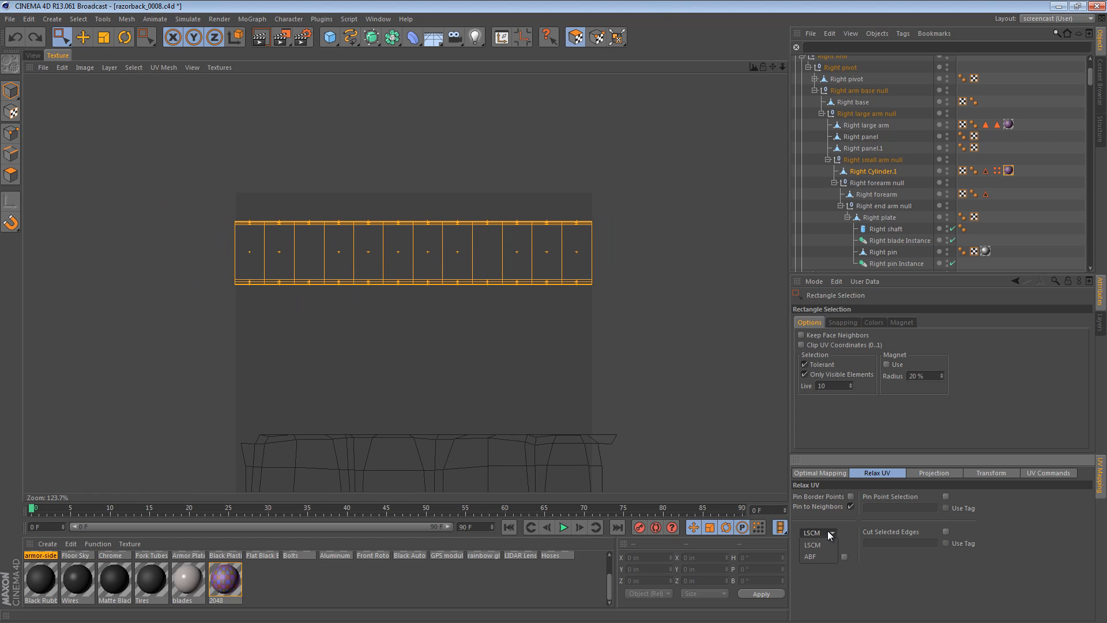
left_click(819, 544)
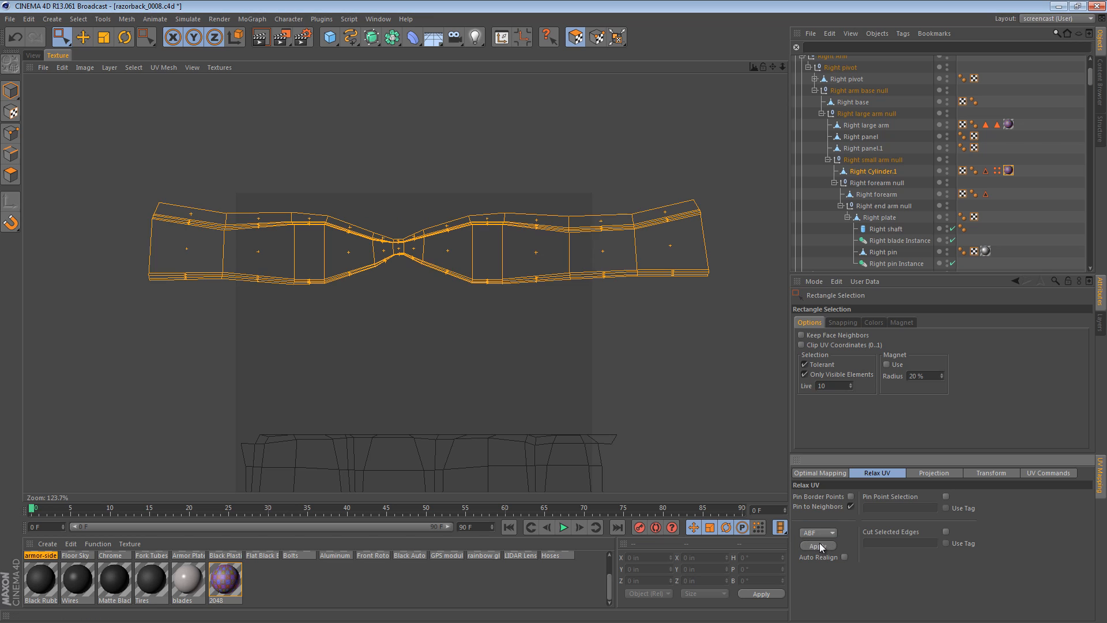
key("ctrl+z")
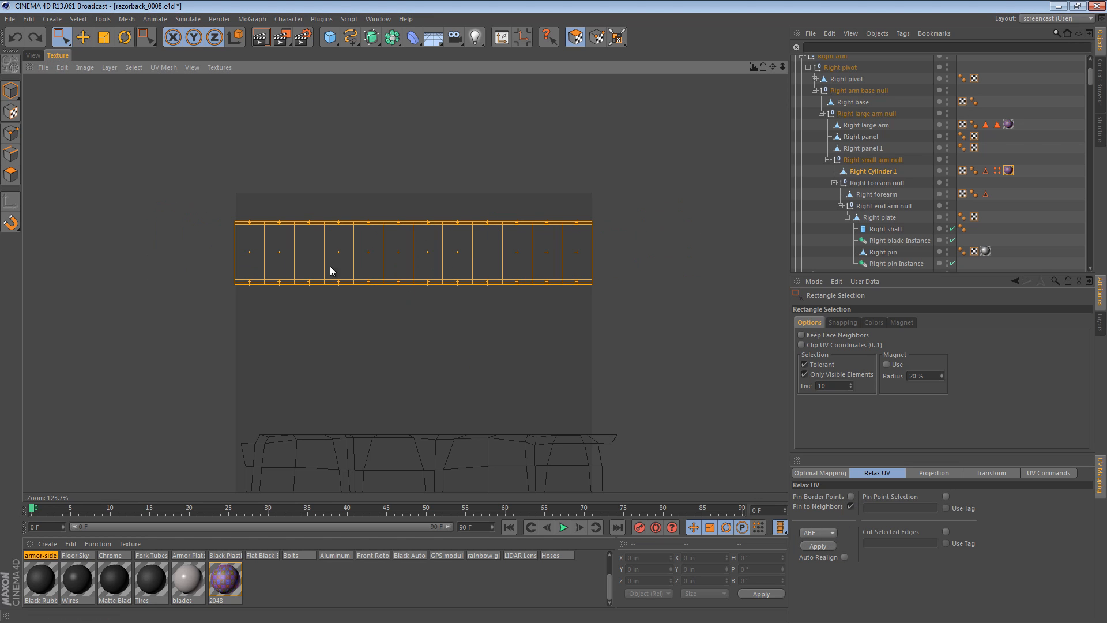
Reselect the whole collar UV strip, try an ABF relax on it, and undo the relax
left_click_drag(147, 162, 700, 392)
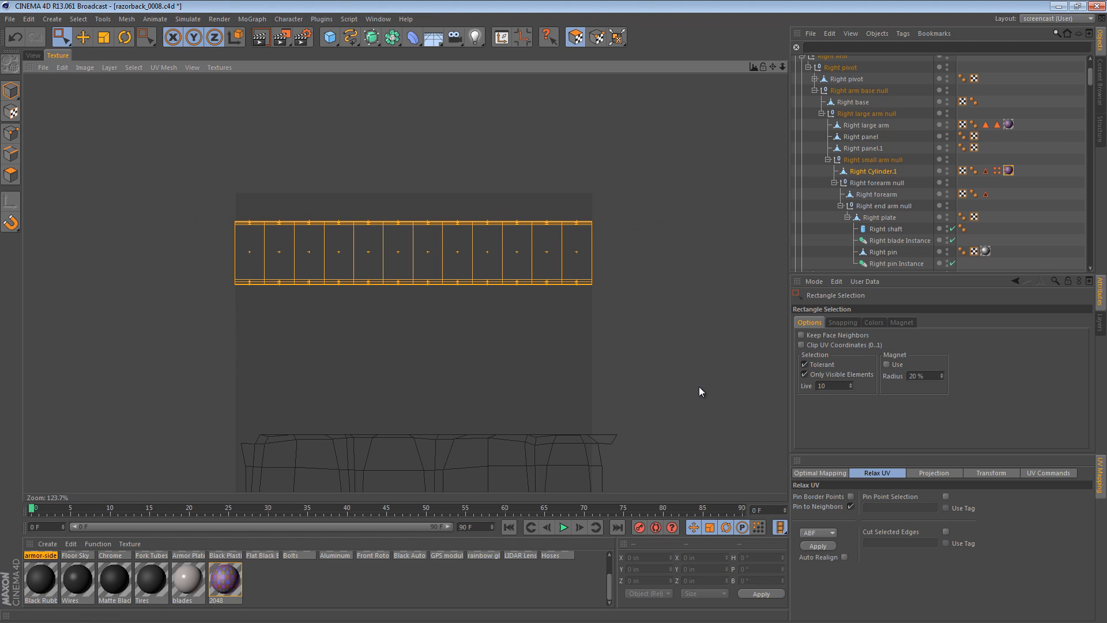
left_click(822, 545)
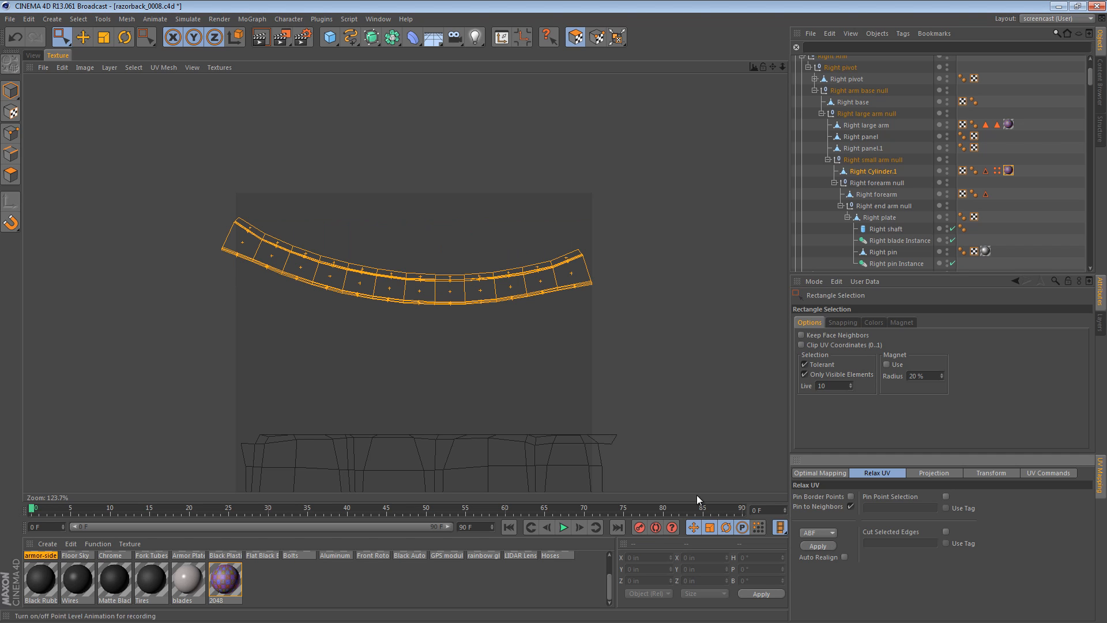
key("ctrl+z")
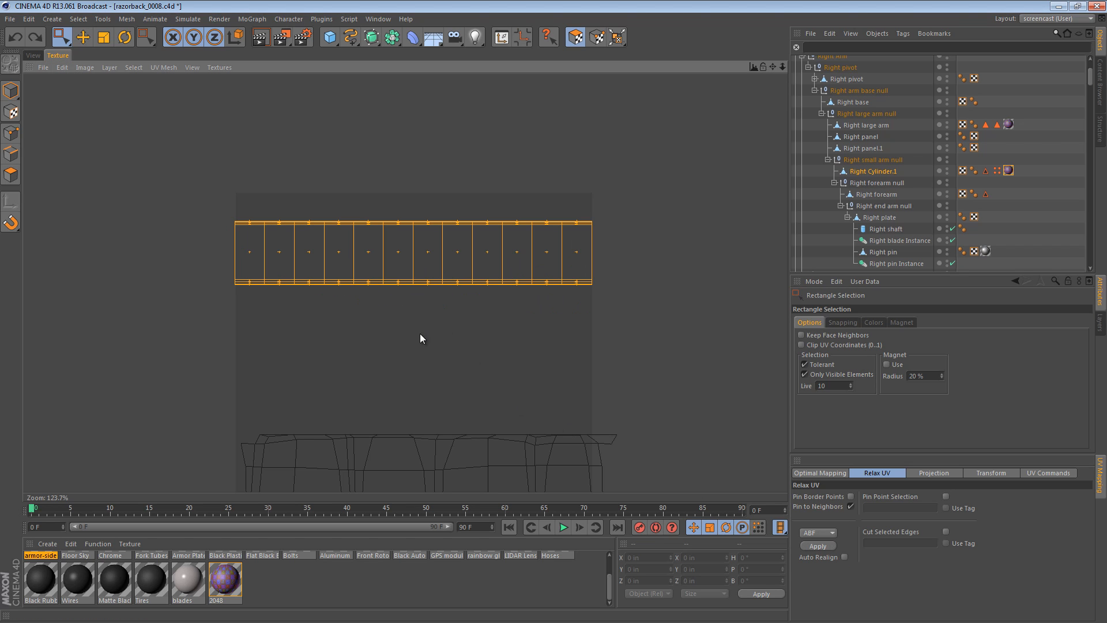
Select only the narrow polygon rows along the collar strip's upper edge and relax them with ABF
scroll(565, 336, "up", 4)
scroll(556, 339, "up", 1)
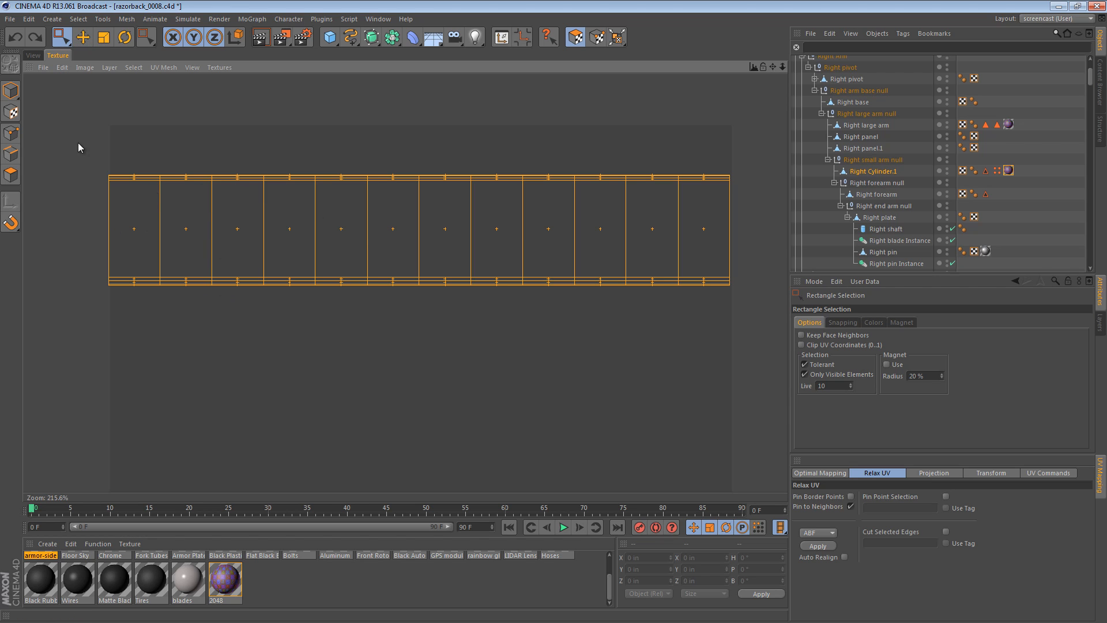
left_click_drag(70, 137, 804, 199)
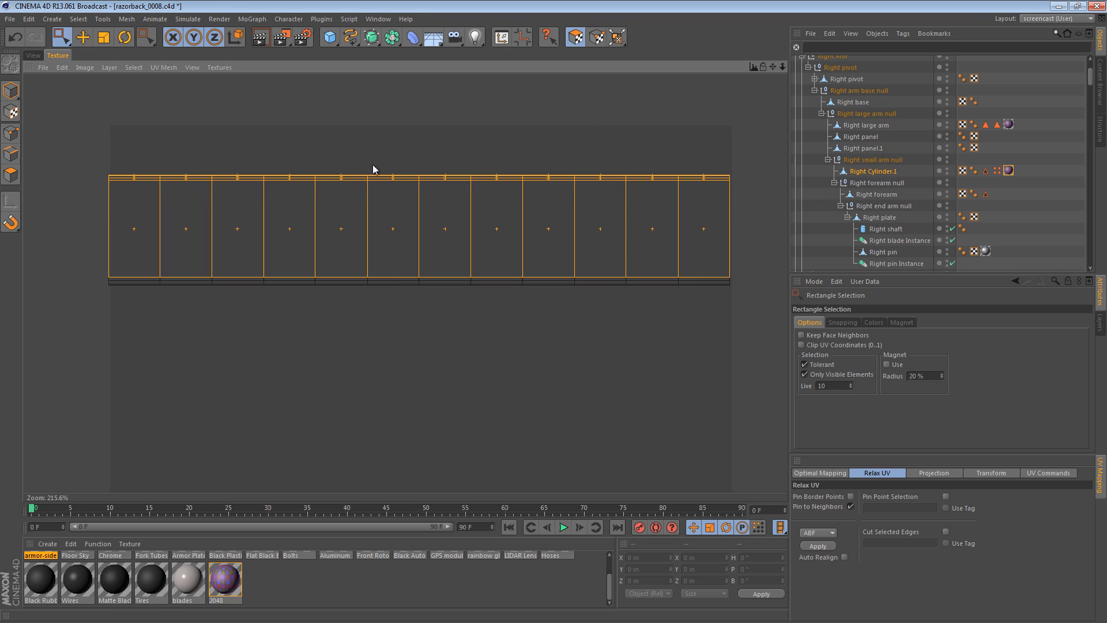
left_click_drag(742, 284, 46, 219, "ctrl")
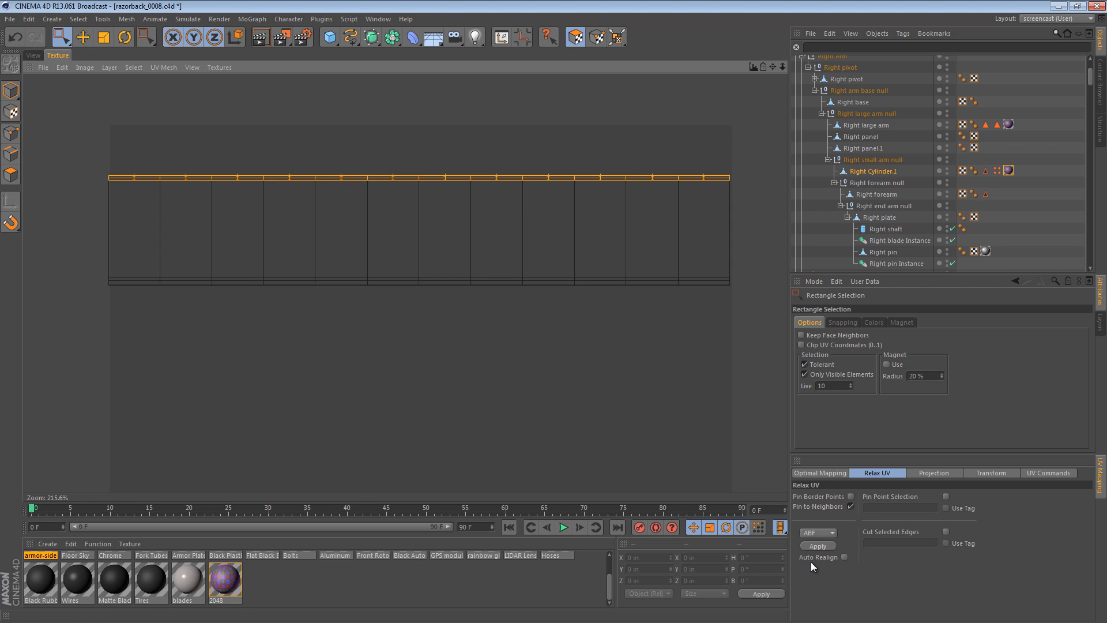
left_click(814, 543)
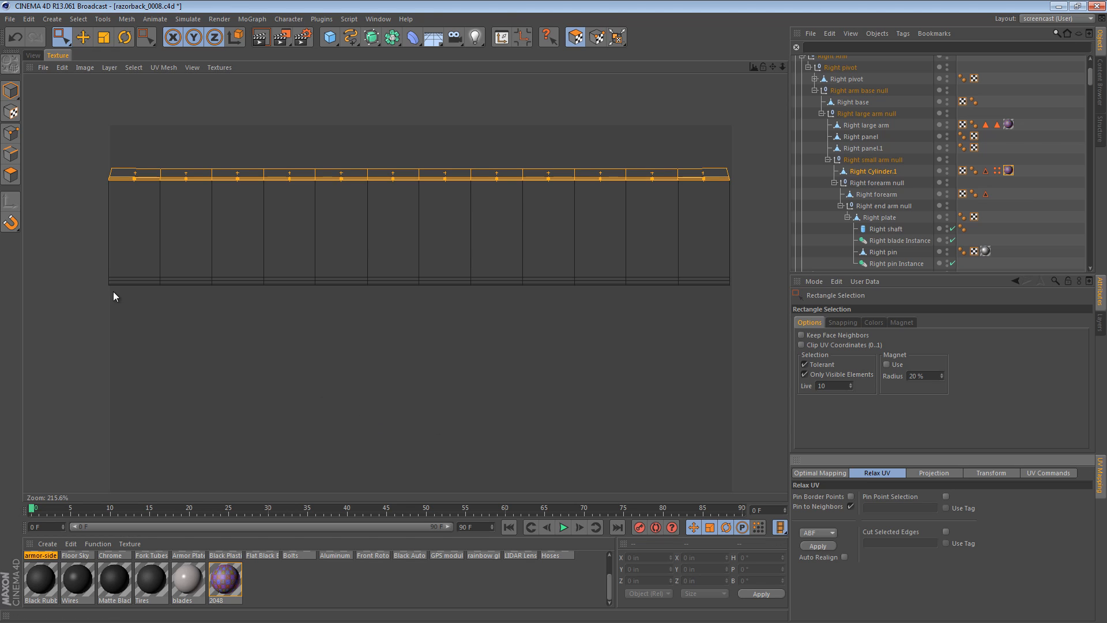
Select only the narrow polygon rows along the collar strip's lower edge and relax them with ABF
left_click_drag(68, 308, 809, 280)
left_click_drag(757, 330, 784, 231)
left_click_drag(51, 172, 799, 255, "ctrl")
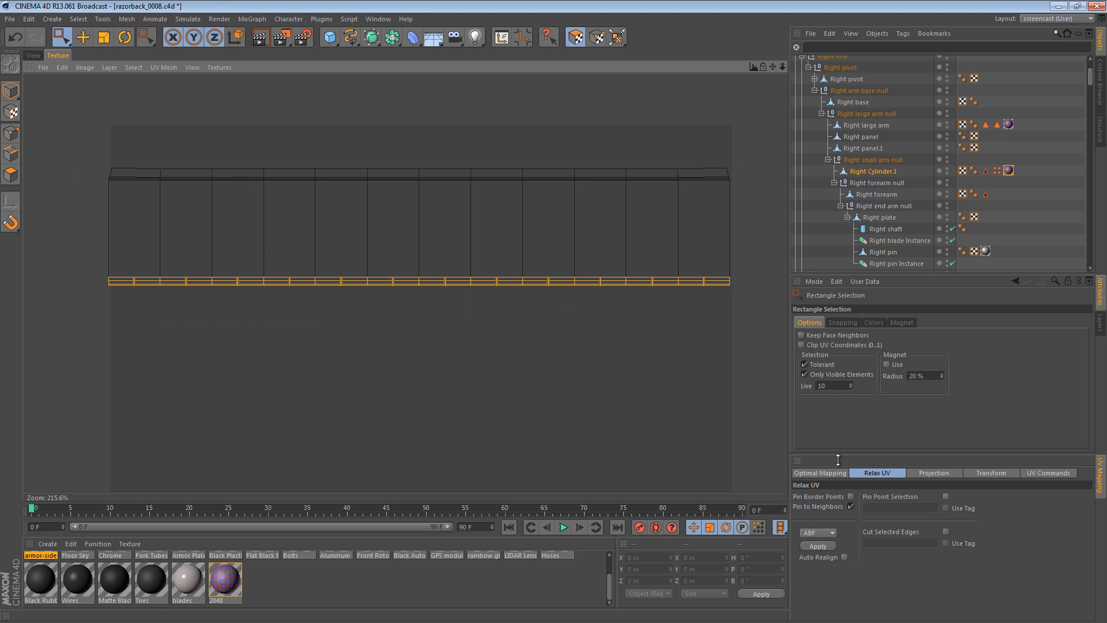
left_click(711, 318)
Select the row of large collar polygons together with the narrow lower rows and apply an ABF relax
left_click_drag(773, 315, 37, 195)
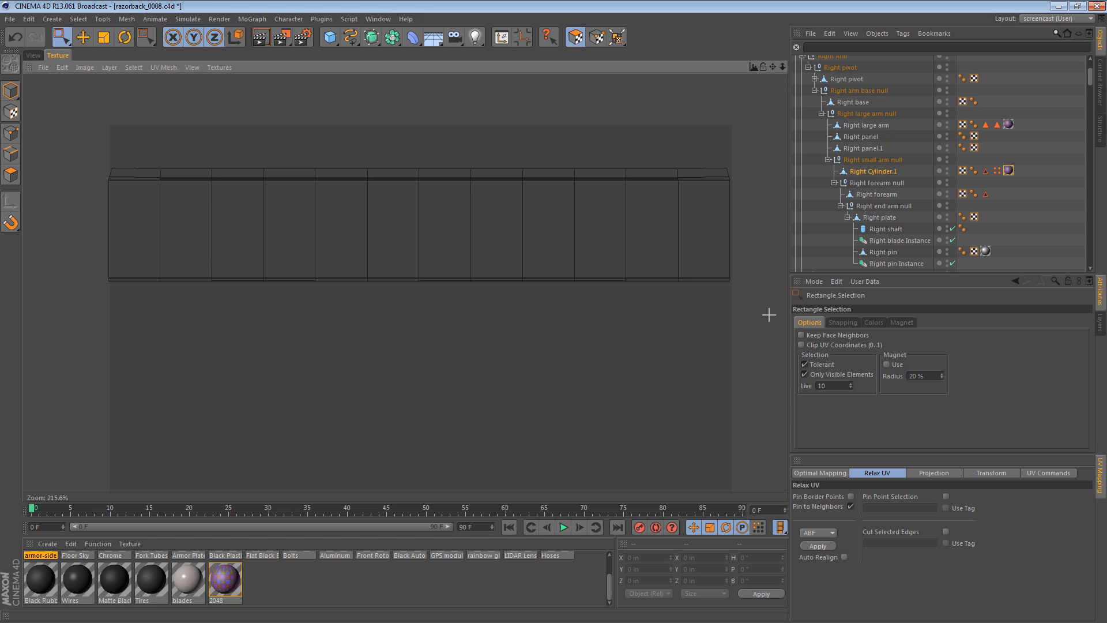
left_click_drag(769, 315, 64, 219)
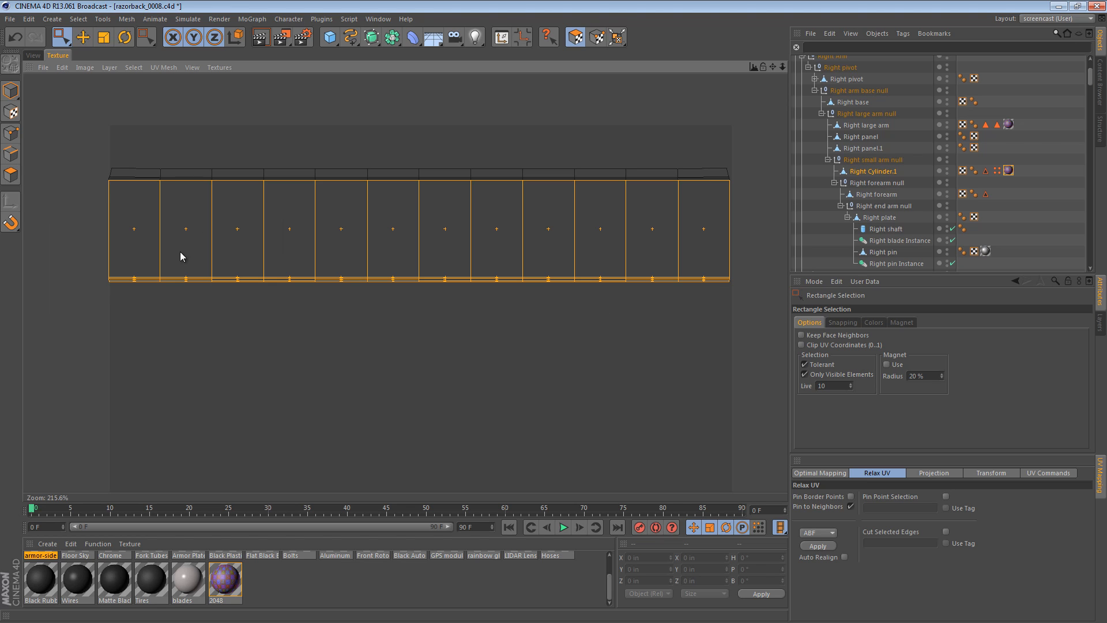
left_click(823, 545)
Try an ABF relax on the upper narrow rows plus the large polygon row, and undo the relax and its selection
left_click_drag(68, 144, 733, 199)
left_click(828, 546)
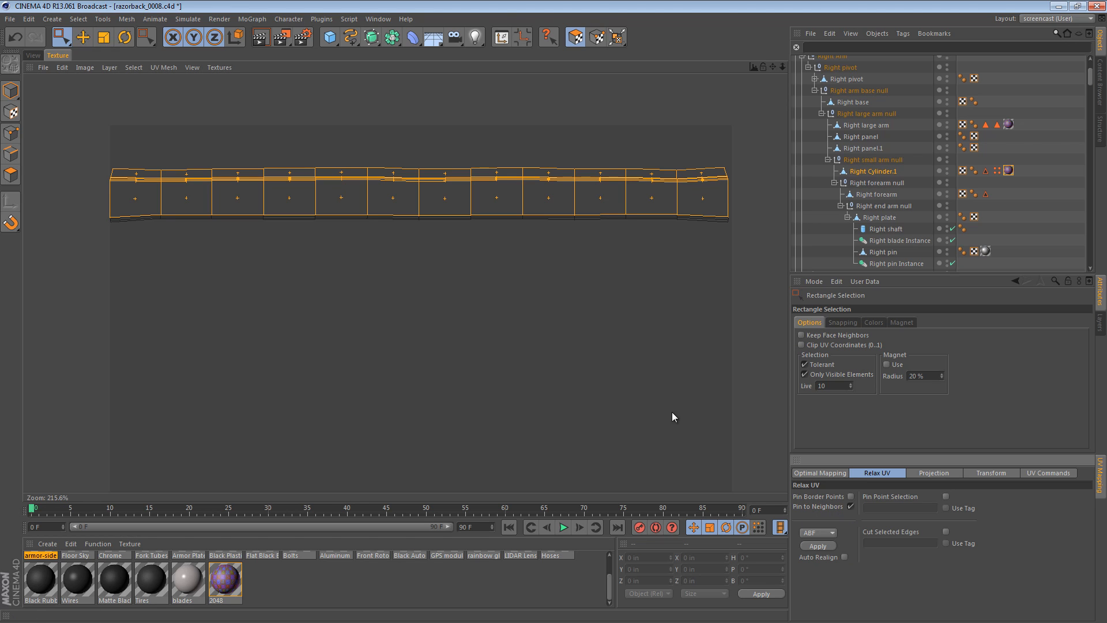
key("ctrl+z")
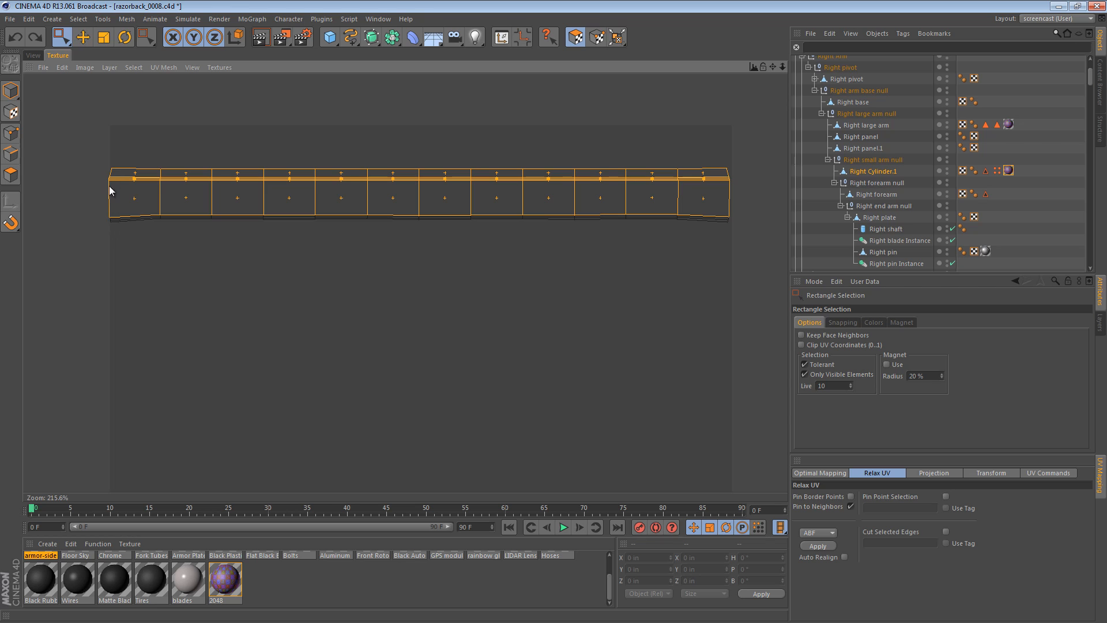
key("ctrl+z")
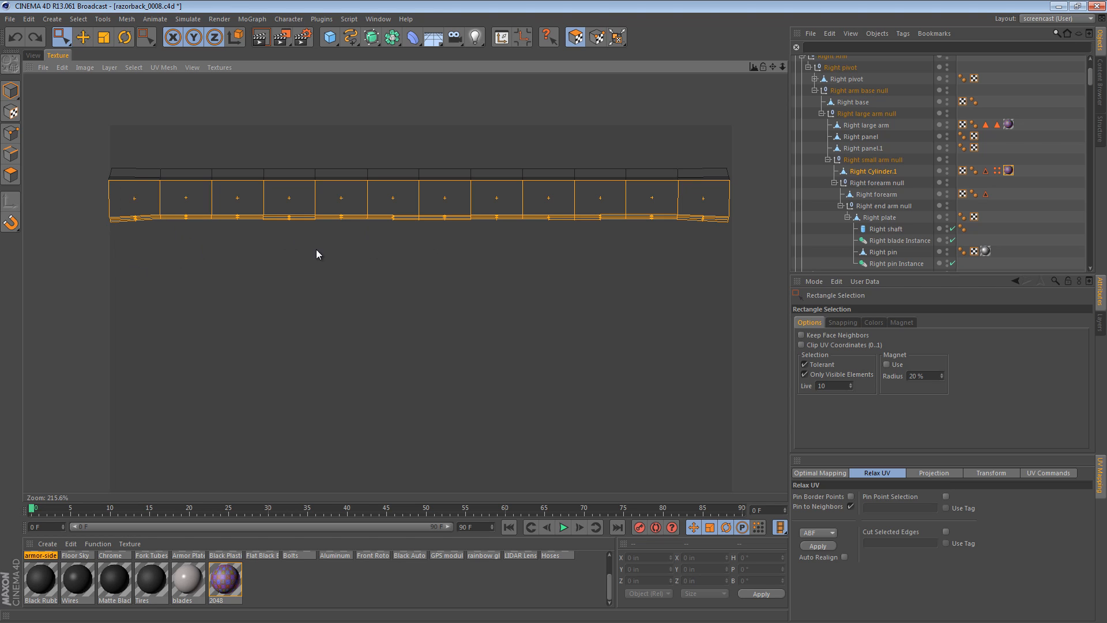
Try an ABF relax on the first five columns of the collar strip, and undo it
left_click_drag(69, 148, 392, 312)
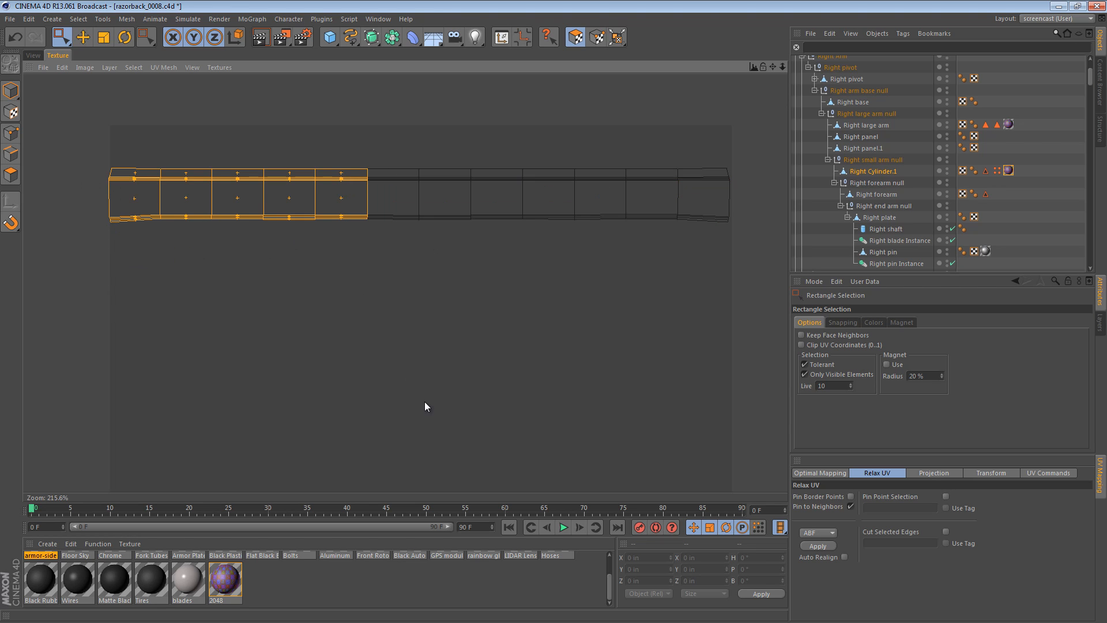
left_click(818, 546)
key("ctrl+z")
Try an ABF relax on the remaining seven columns of the collar strip, and undo the relax and selection
left_click_drag(773, 268, 387, 78)
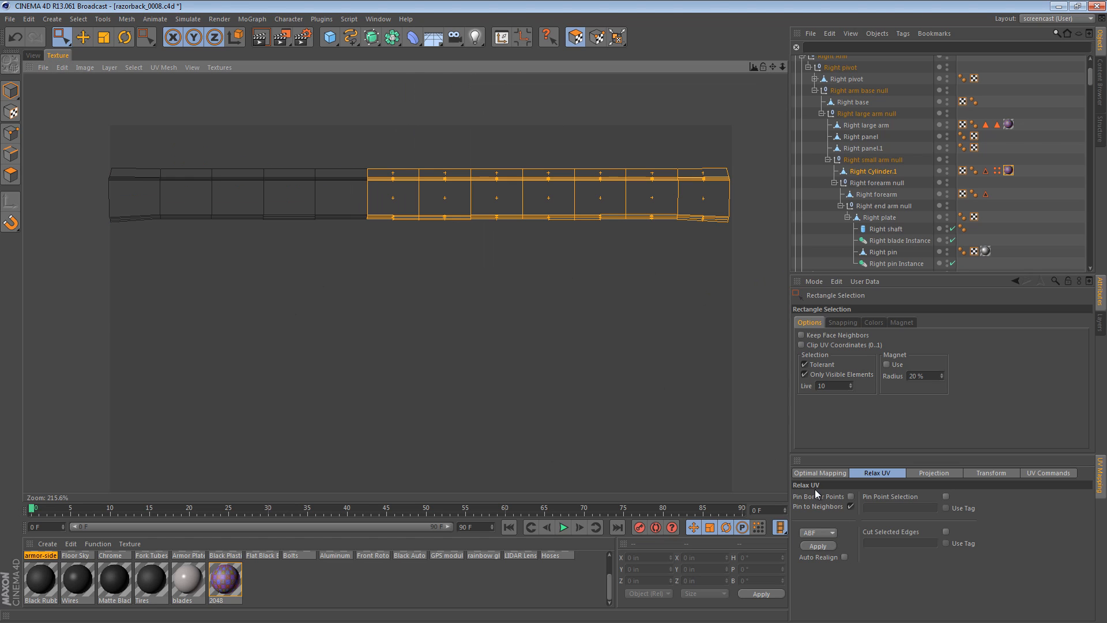
left_click(830, 546)
key("ctrl+z")
key("ctrl+z")
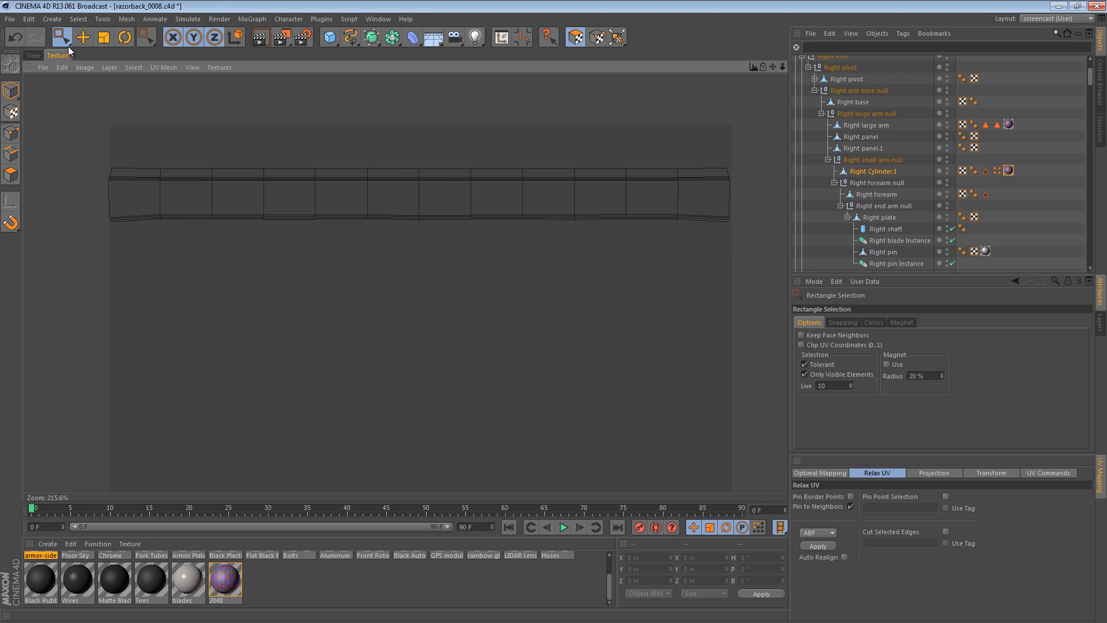
Select the UV points at both ends of the collar strip, try a uniform scale on them, and undo it
left_click(597, 37)
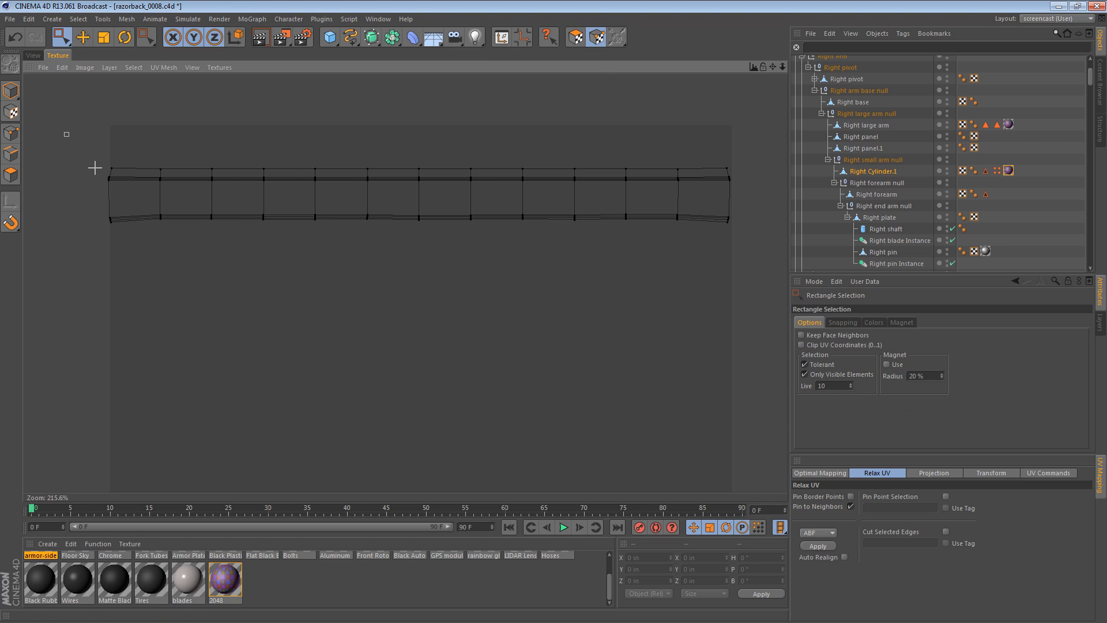
left_click_drag(64, 132, 145, 271)
left_click_drag(760, 243, 710, 144)
key("t")
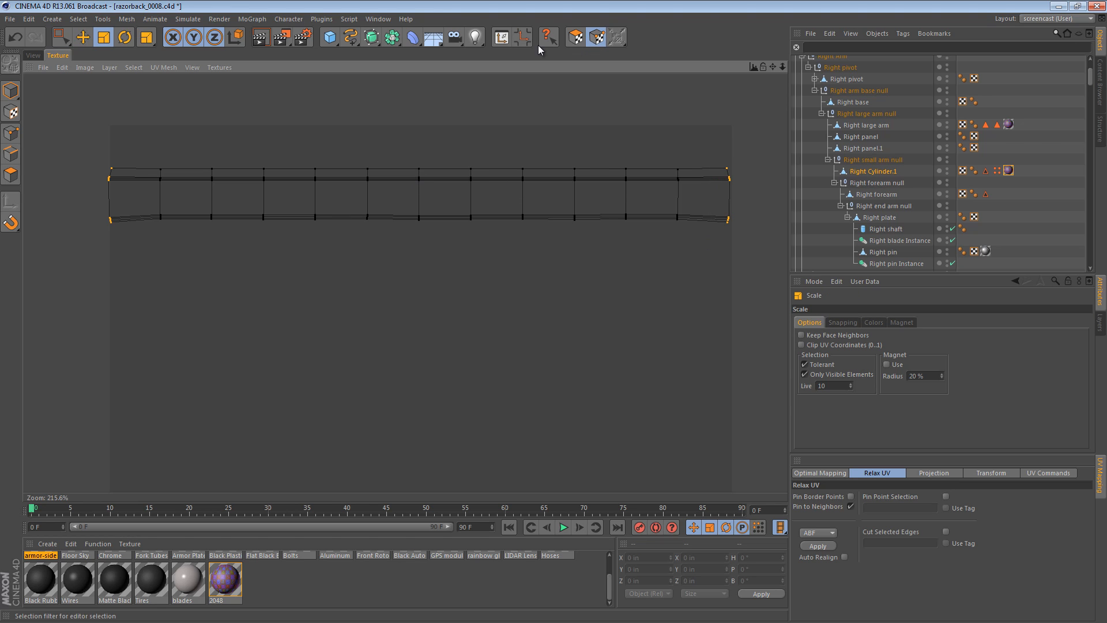
left_click_drag(434, 192, 431, 217)
key("ctrl+z")
Use Non-Uniform Scale on the end UV points to squeeze them vertically in line with the rest of the strip
left_click_drag(148, 40, 104, 61)
left_click_drag(618, 37, 576, 5)
left_click(99, 21)
key("p")
key("n")
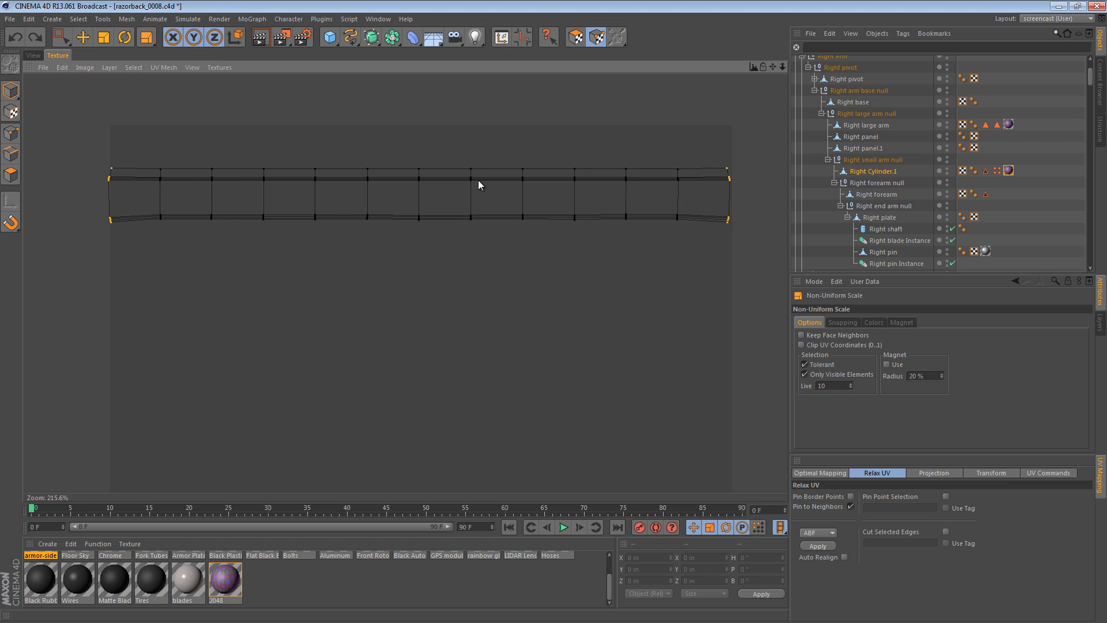
left_click_drag(407, 185, 554, 335)
key("e")
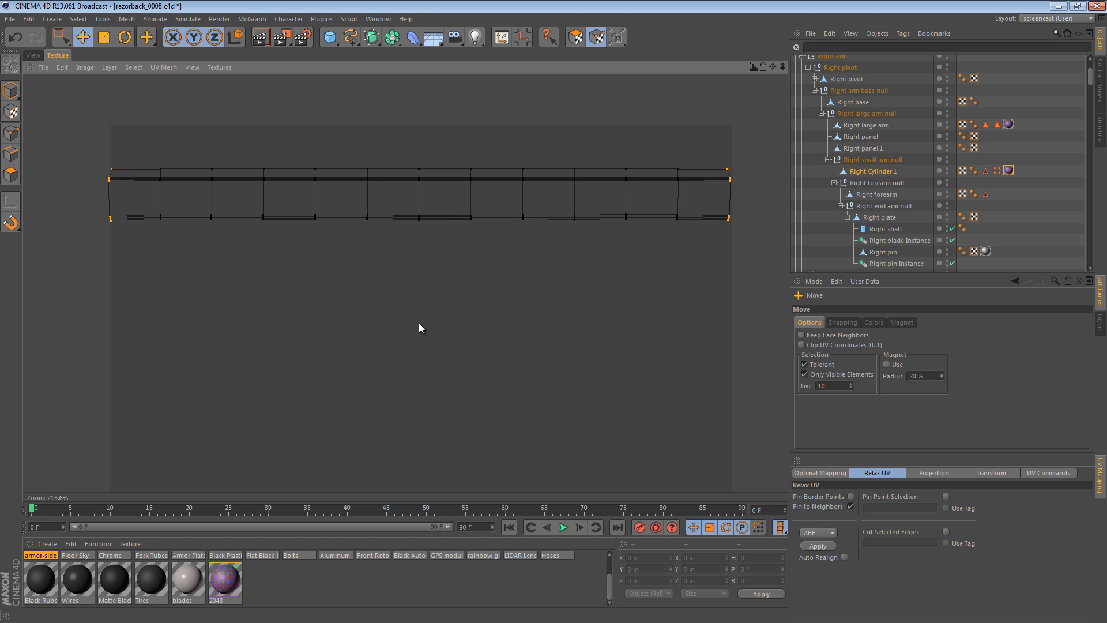
Return to UV polygon editing and examine the checker texture on the collar and the arm's large end in the 3D view
left_click(11, 90)
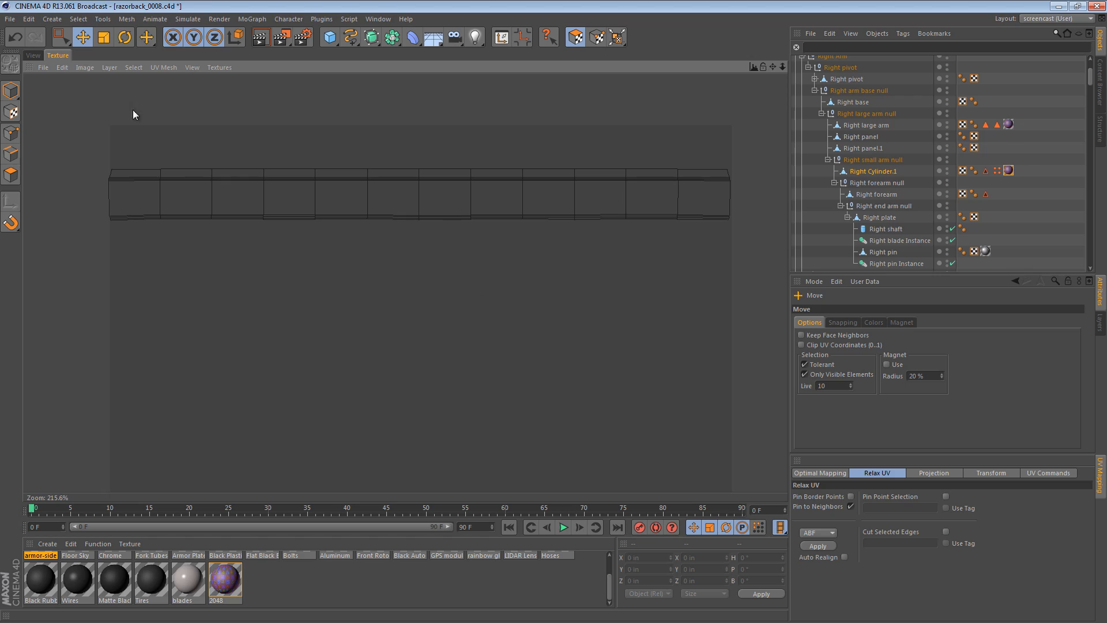
left_click(33, 54)
scroll(536, 208, "up", 5)
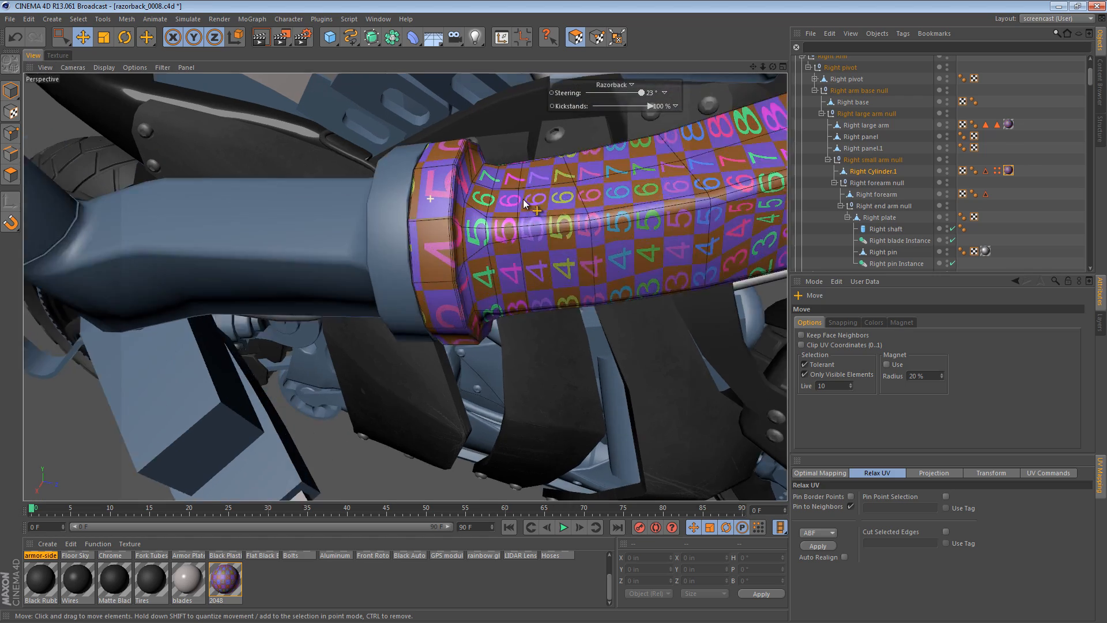
left_click_drag(537, 208, 344, 271, "alt")
right_click_drag(560, 202, 470, 203, "alt")
left_click_drag(471, 203, 683, 237, "alt")
right_click_drag(682, 237, 737, 242, "alt")
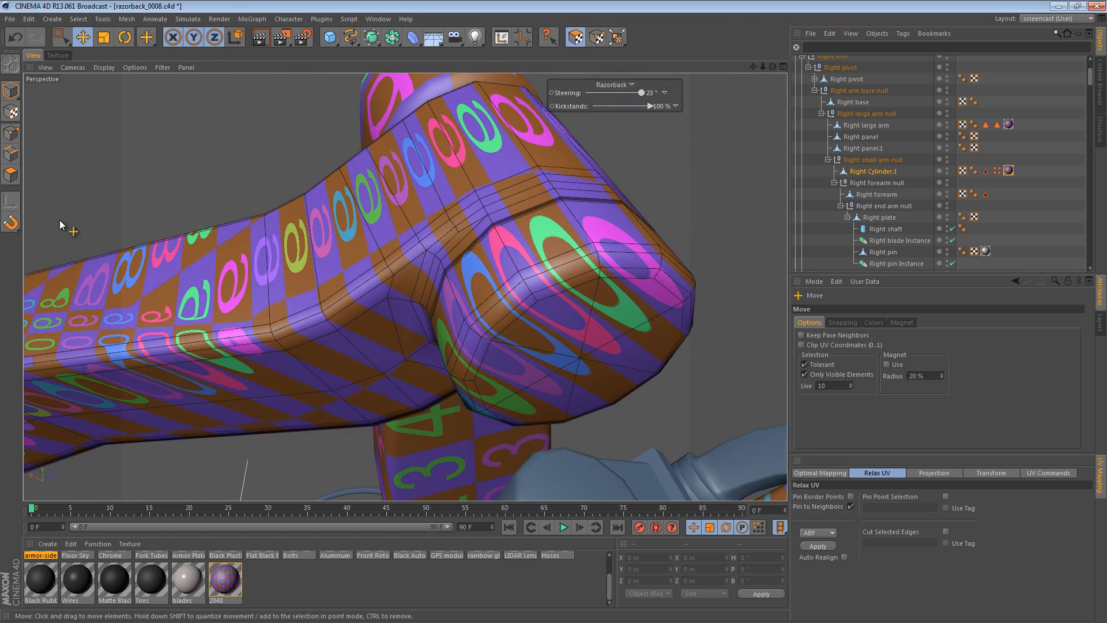
In Polygon mode, loop-select the ring of groove polygons bordering the end cap on the arm's large end
left_click(10, 174)
left_click_drag(586, 232, 600, 312, "alt")
right_click_drag(494, 194, 658, 180, "alt")
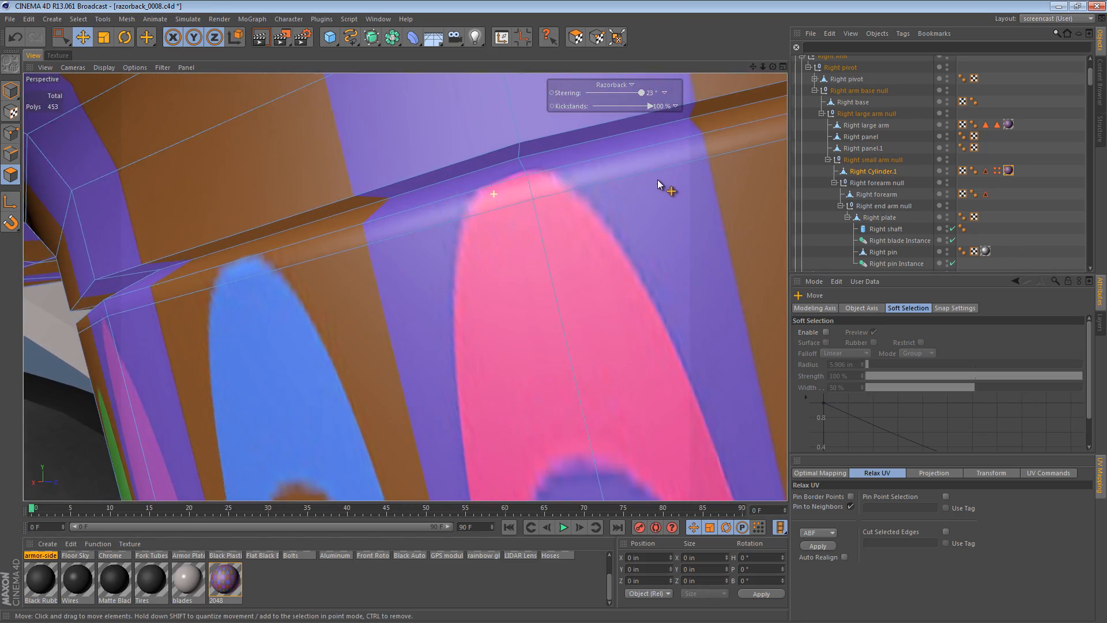
left_click_drag(610, 159, 301, 164, "alt")
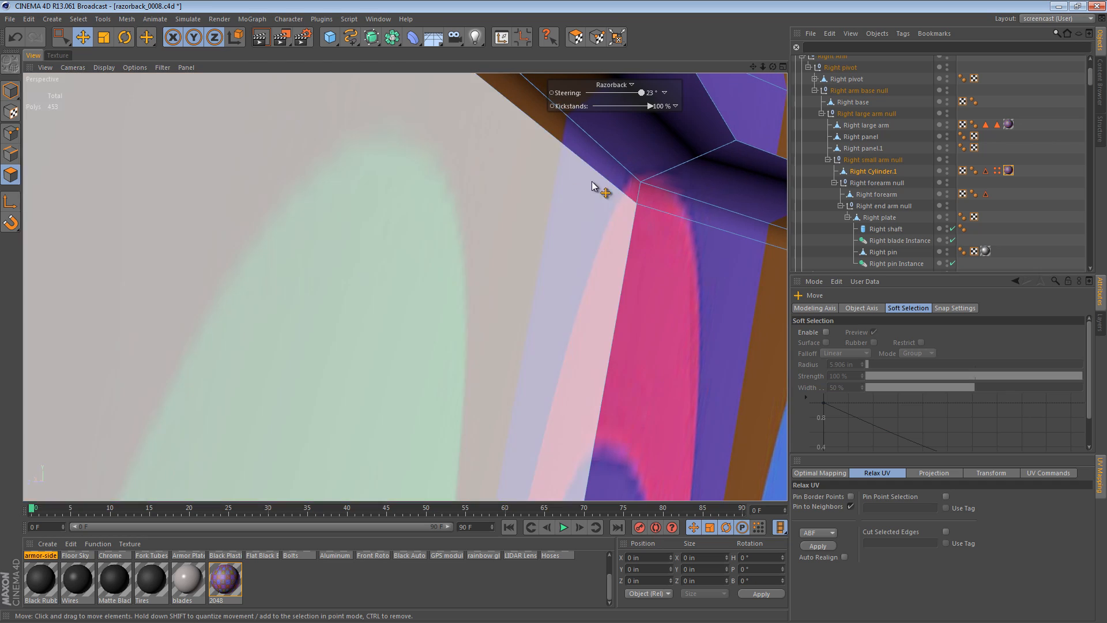
middle_click_drag(592, 183, 161, 188, "alt")
left_click_drag(731, 260, 742, 326, "alt")
middle_click_drag(689, 295, 515, 217, "alt")
left_click_drag(514, 217, 528, 110, "alt")
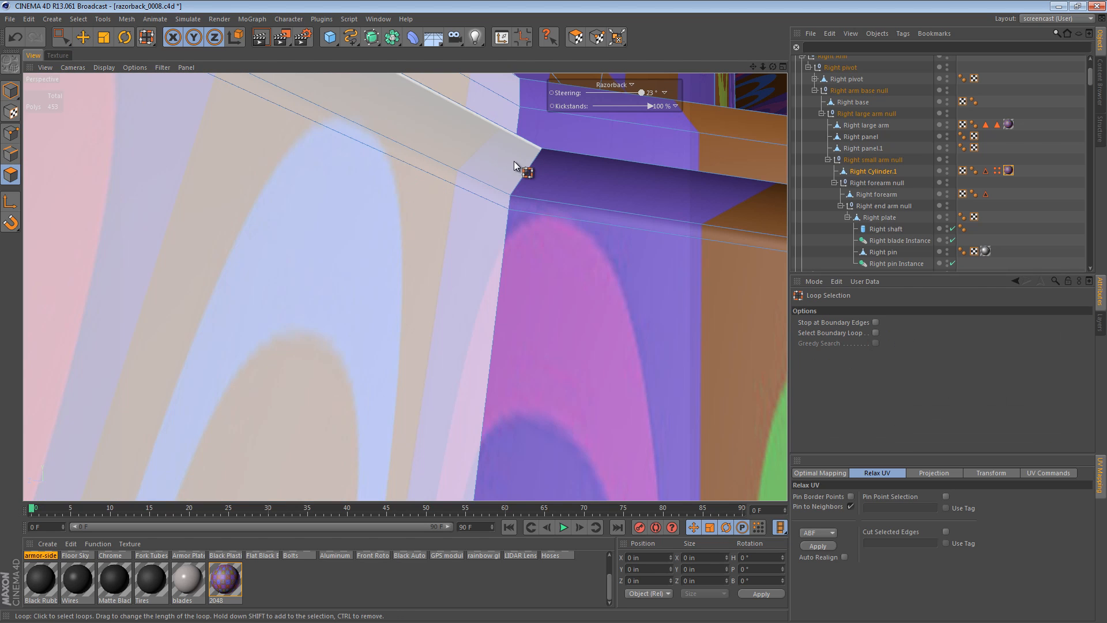
key("u")
key("l")
left_click(526, 171)
Undo an extra loop selection and use Fill Selection to extend the groove ring selection across the whole end cap
key("u")
key("i")
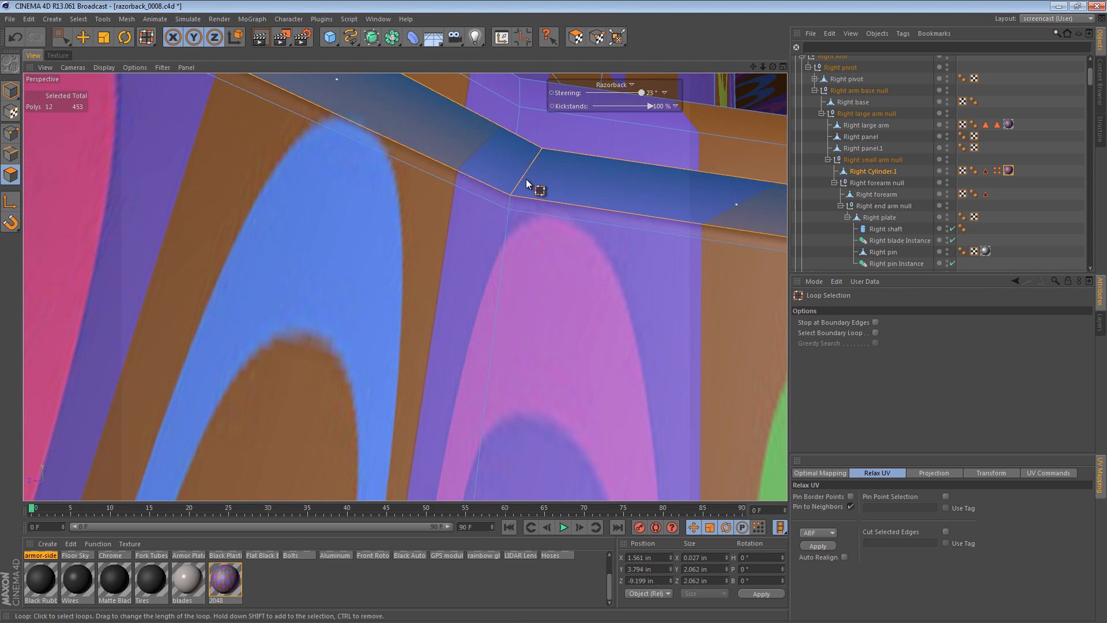
left_click(480, 196)
key("ctrl+z")
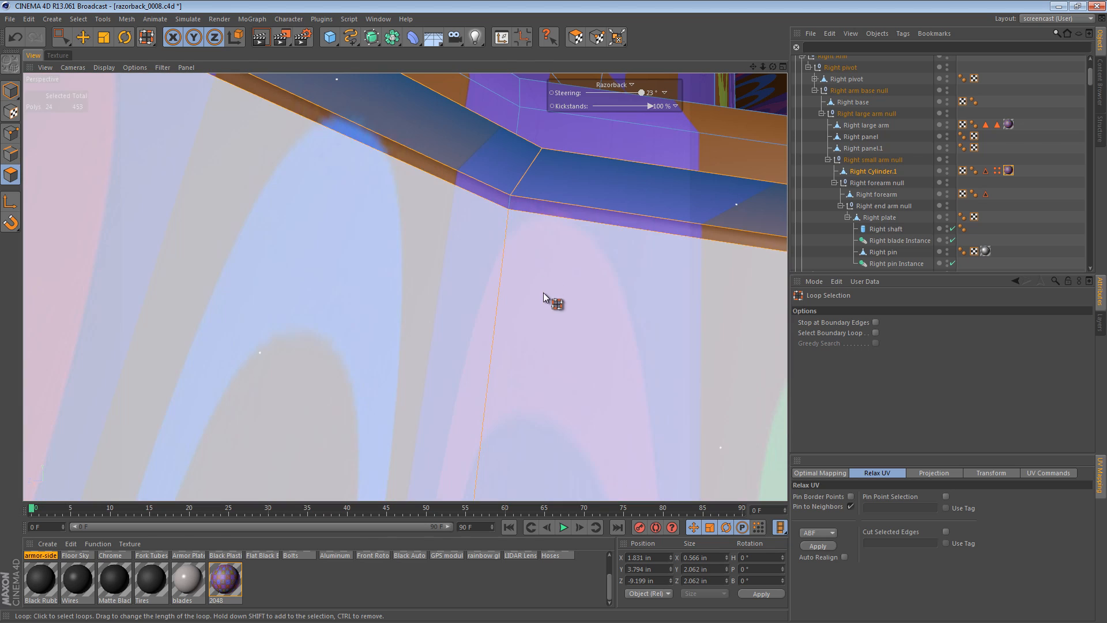
key("u")
key("f")
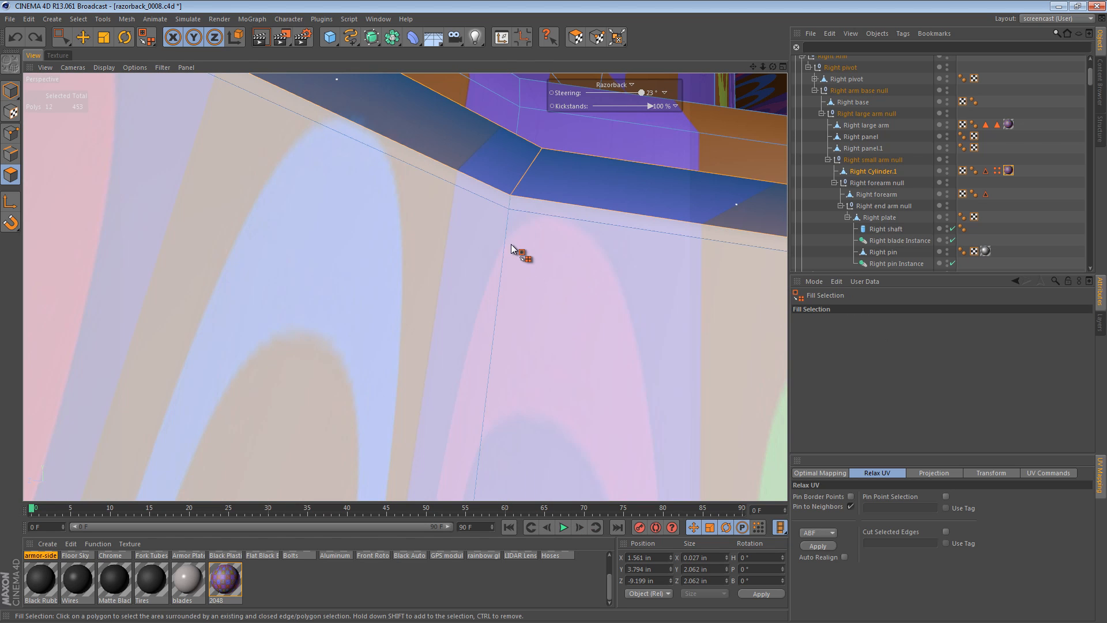
left_click(515, 285)
mouse_move(583, 280)
right_mouse_down("alt")
mouse_move(421, 278)
mouse_move(455, 266)
right_mouse_up("alt")
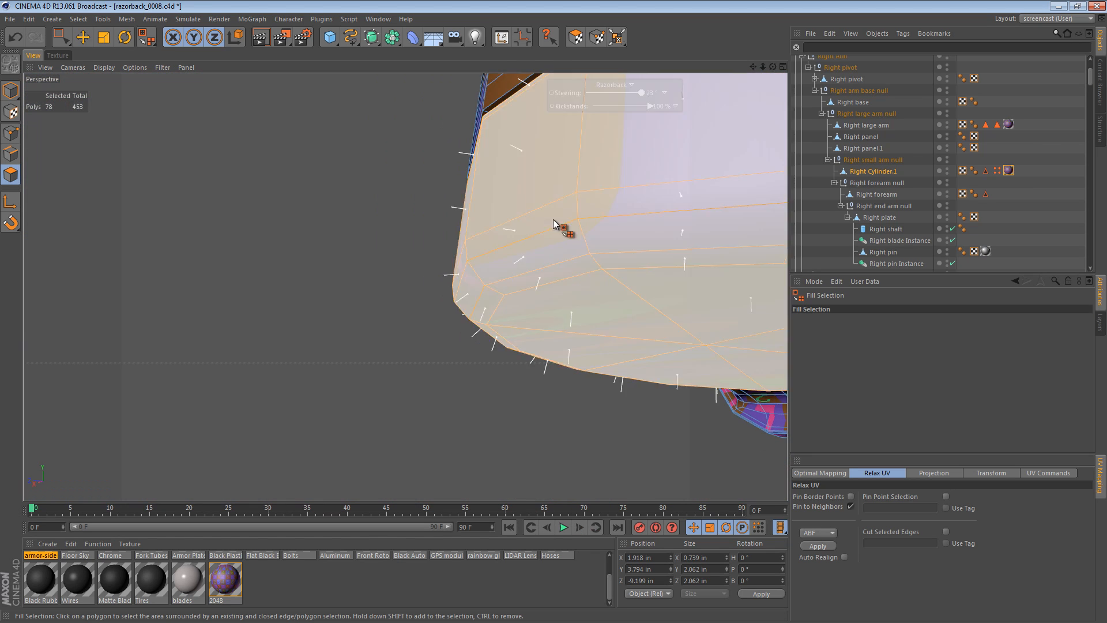
Examine the selected end cap and the surrounding arm from several angles
mouse_move(541, 221)
left_mouse_down("alt")
mouse_move(740, 292)
mouse_move(688, 254)
mouse_move(576, 217)
mouse_move(559, 291)
mouse_move(575, 296)
left_mouse_up("alt")
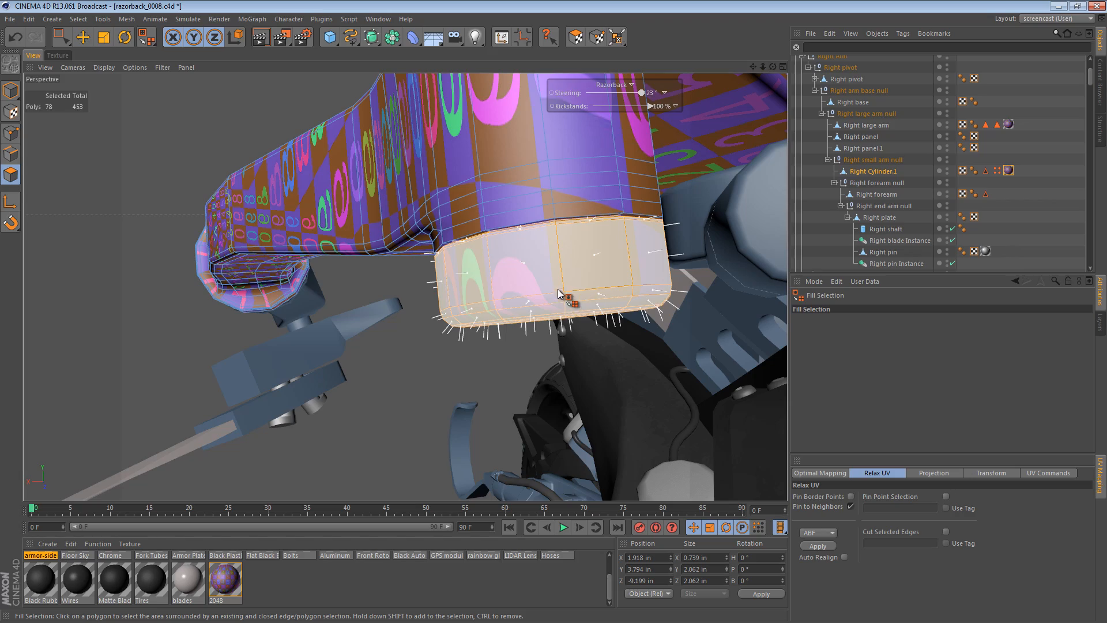
left_click_drag(524, 284, 517, 362, "alt")
key("e")
key("space")
key("ctrl+z")
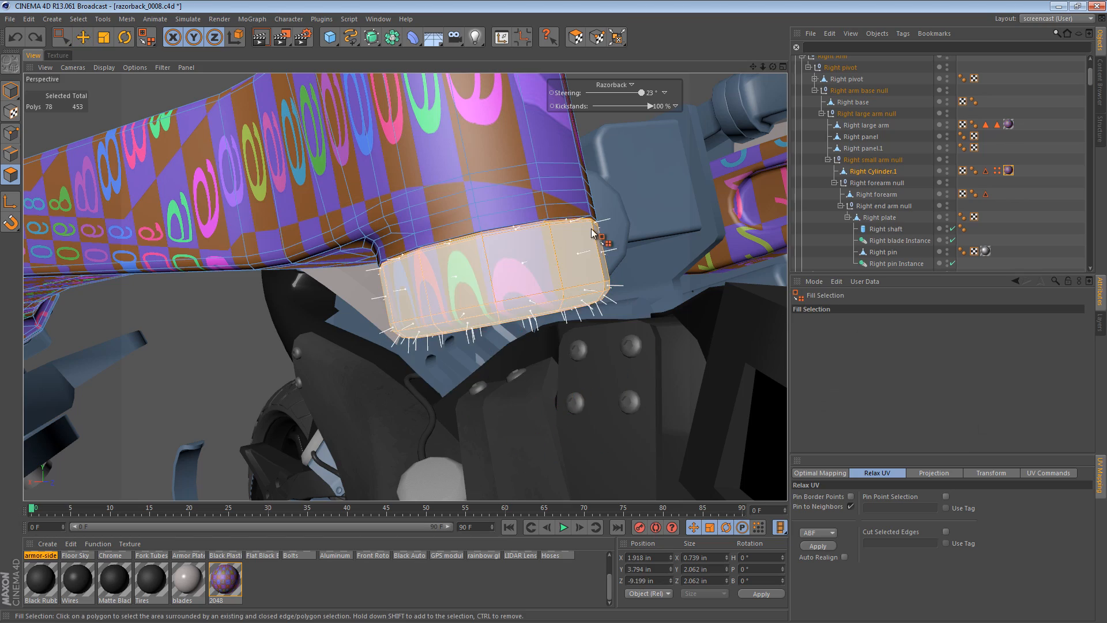
left_click_drag(595, 232, 509, 139, "alt")
right_click_drag(518, 163, 450, 170, "alt")
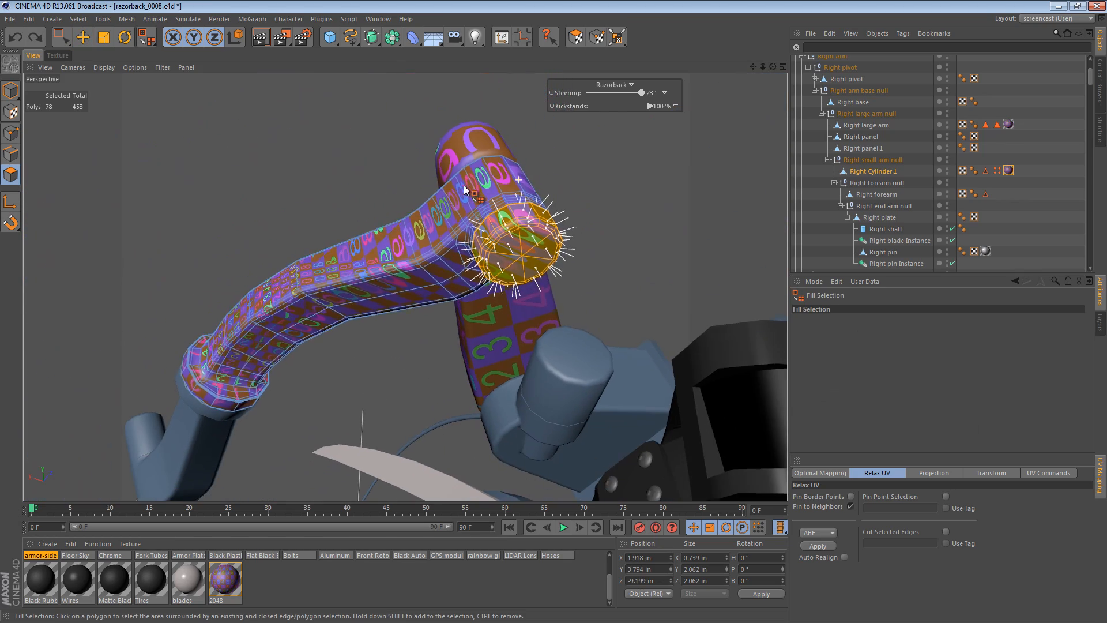
left_click_drag(450, 170, 498, 159, "alt")
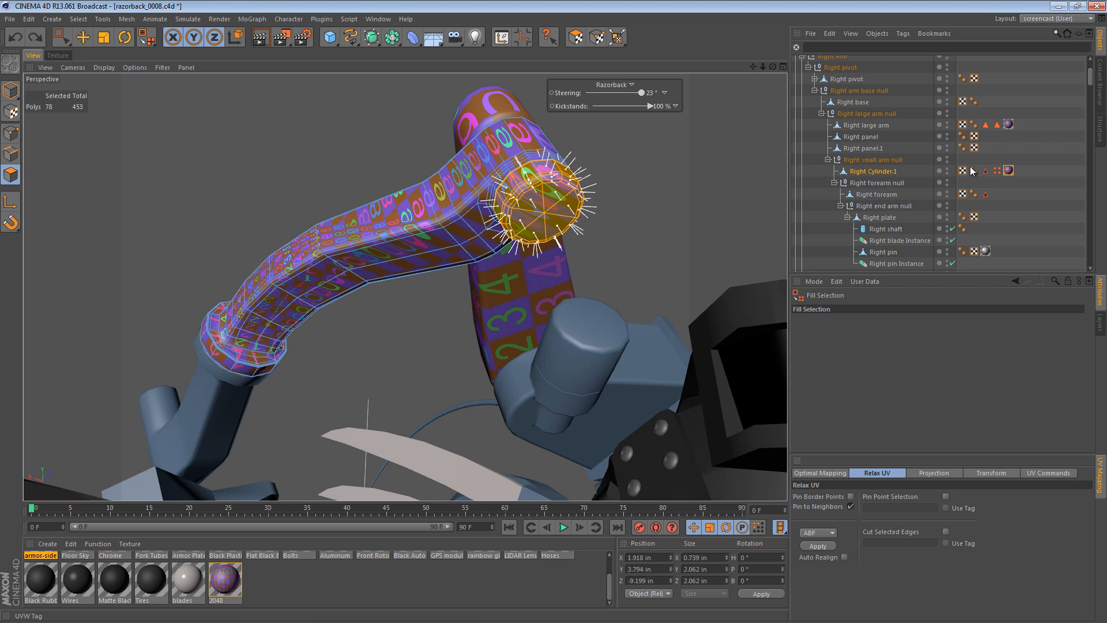
Set the projection of Right Cylinder.1's 2048 texture tag to Flat
left_click(1008, 171)
left_click(937, 357)
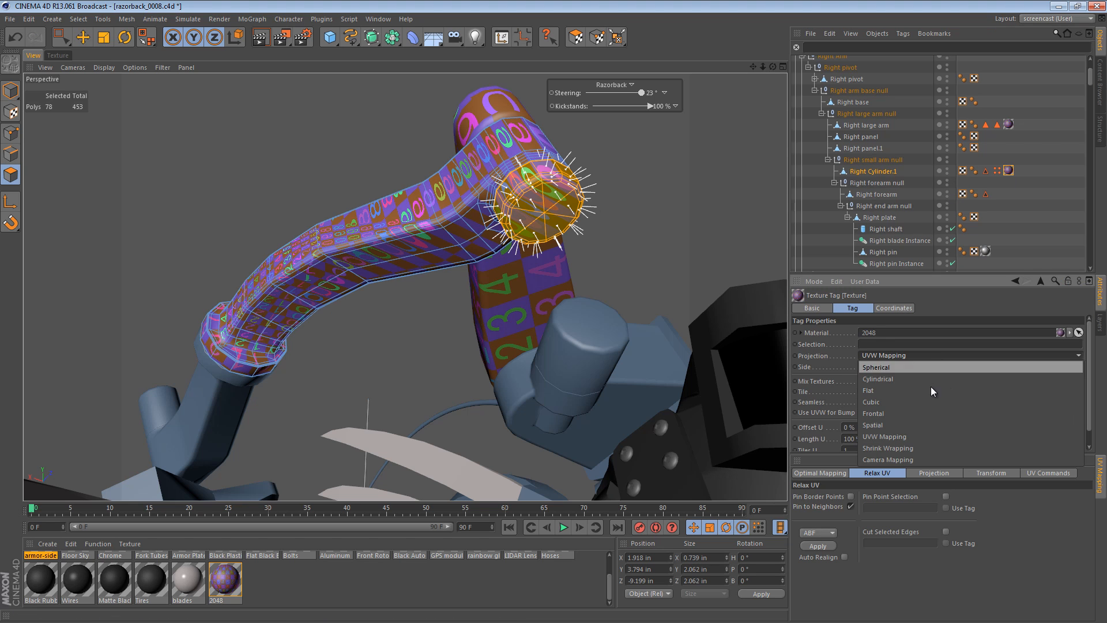
left_click(928, 392)
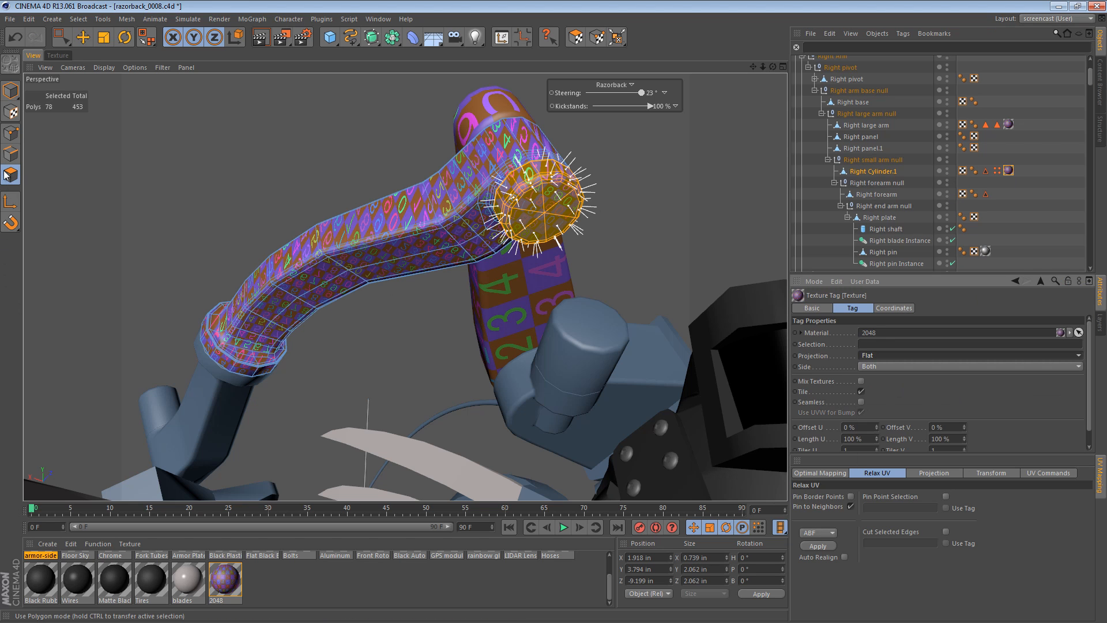
In Texture mode, set the pitch rotation of the flat texture projection on Right Cylinder.1 to 0°
left_click(8, 111)
left_click_drag(300, 281, 277, 401, "alt")
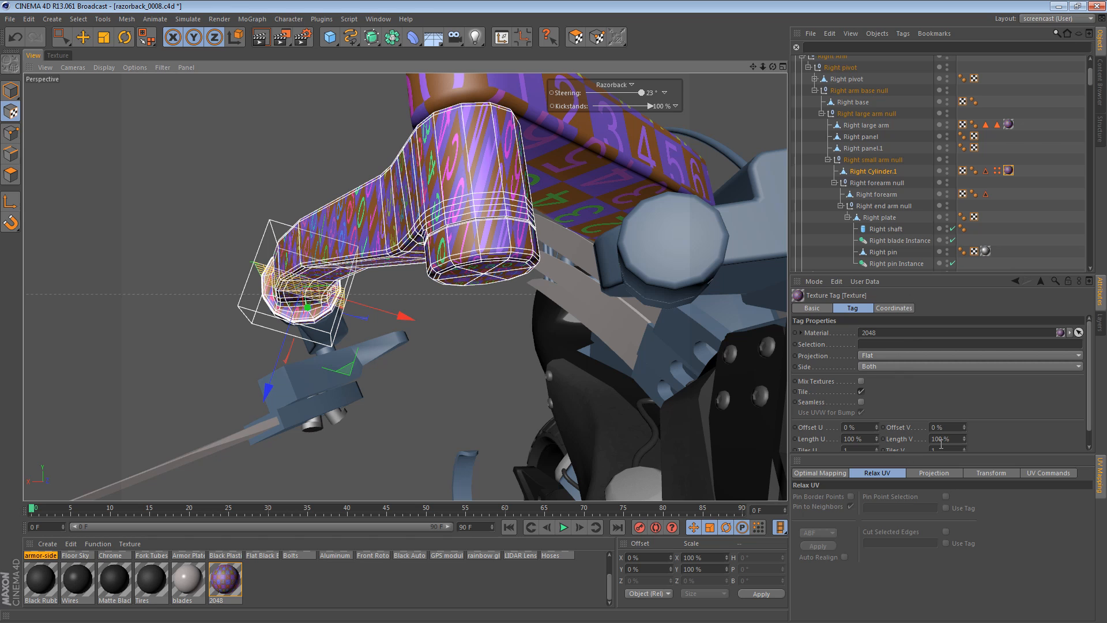
left_click(901, 309)
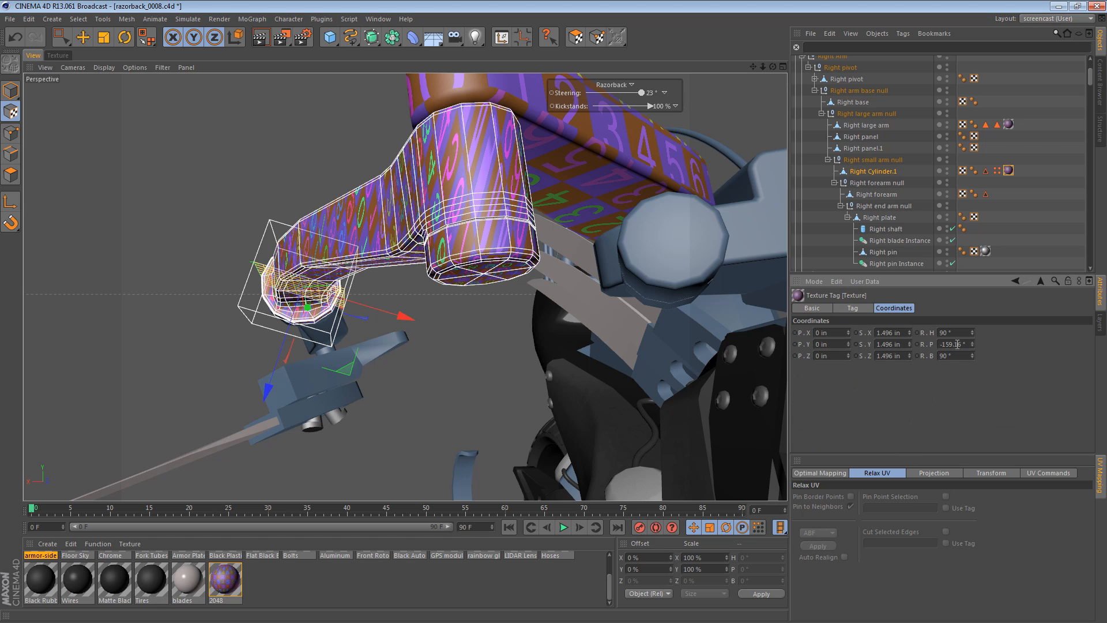
type("0")
key("Return")
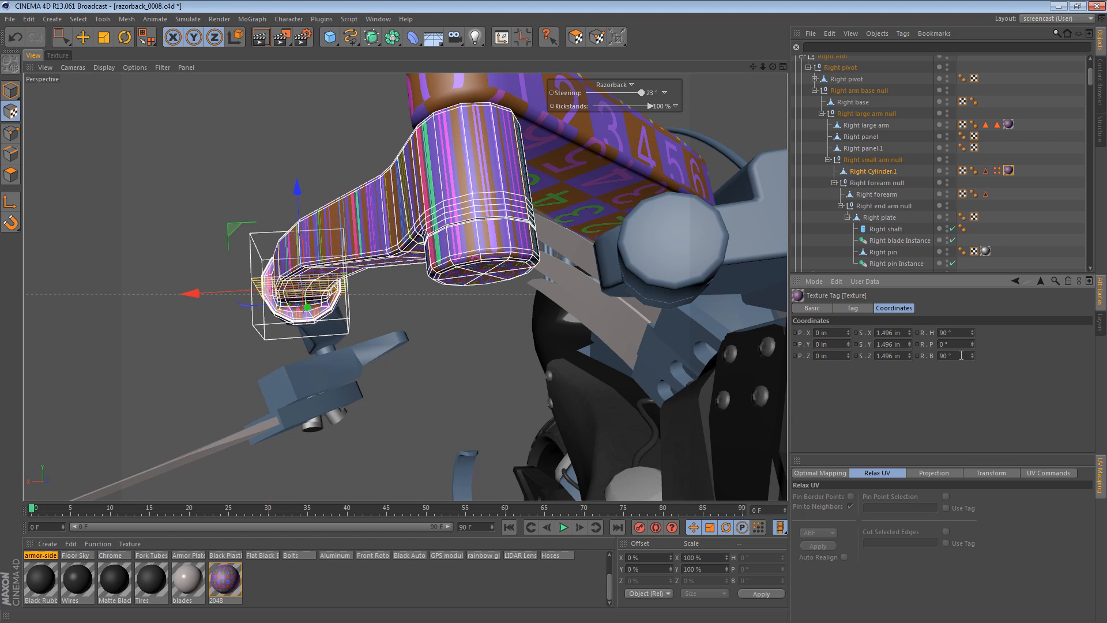
Examine how the flat projection falls on the arm and its end cap from several angles
left_click_drag(366, 302, 381, 335, "alt")
key("e")
left_click_drag(316, 278, 426, 491, "alt")
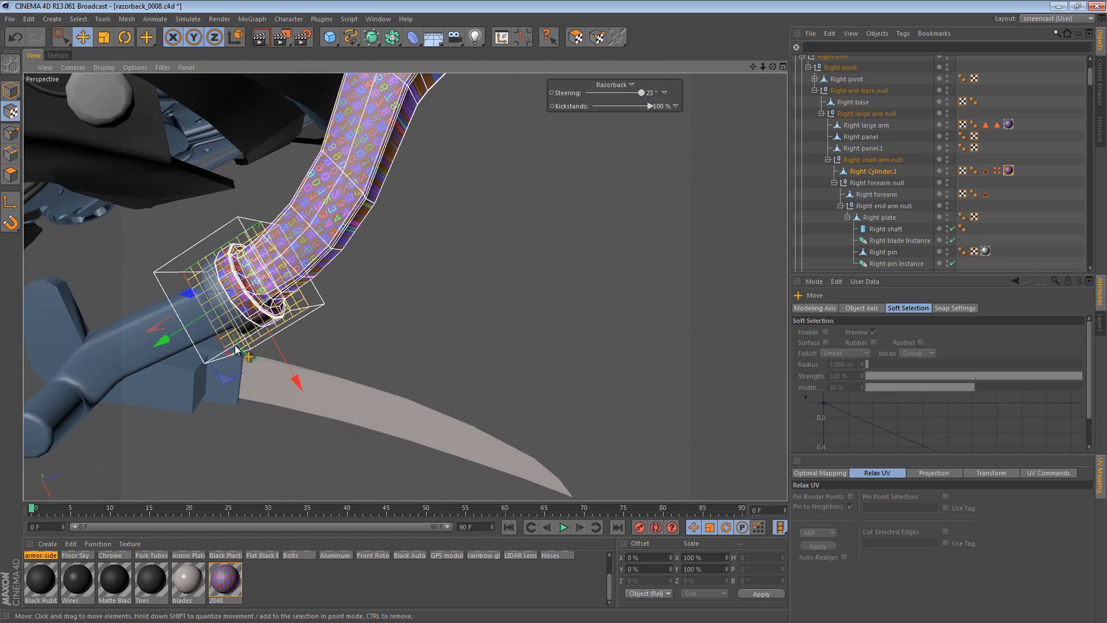
left_click_drag(268, 308, 331, 380, "alt")
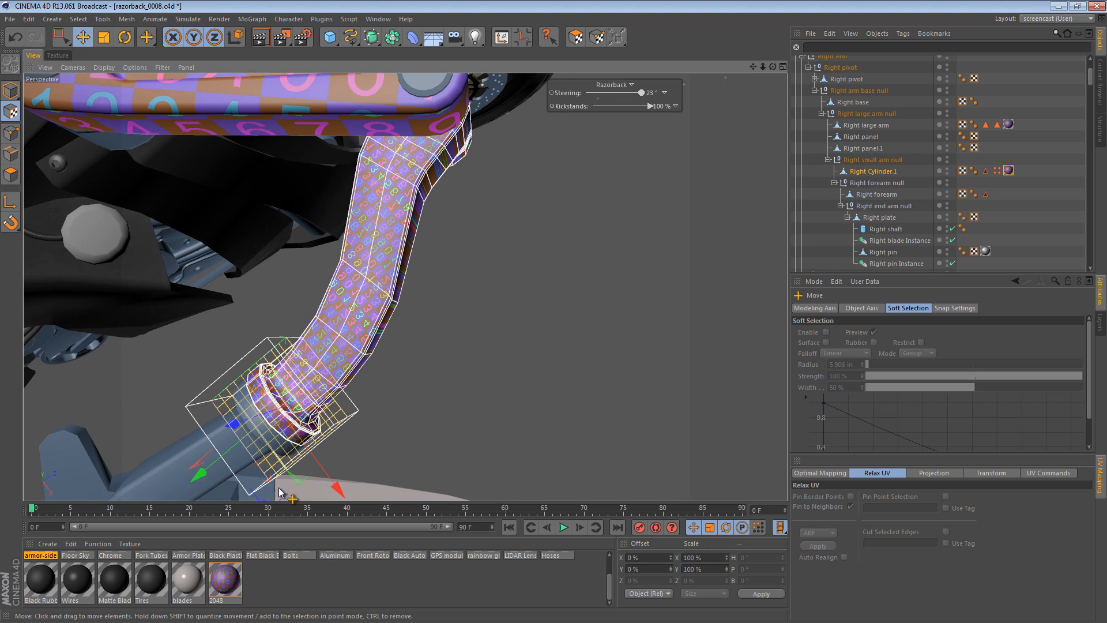
middle_click_drag(286, 465, 299, 435, "alt")
left_click_drag(289, 468, 453, 217)
mouse_move(553, 334)
left_mouse_down("alt")
mouse_move(561, 344)
mouse_move(554, 336)
left_mouse_up("alt")
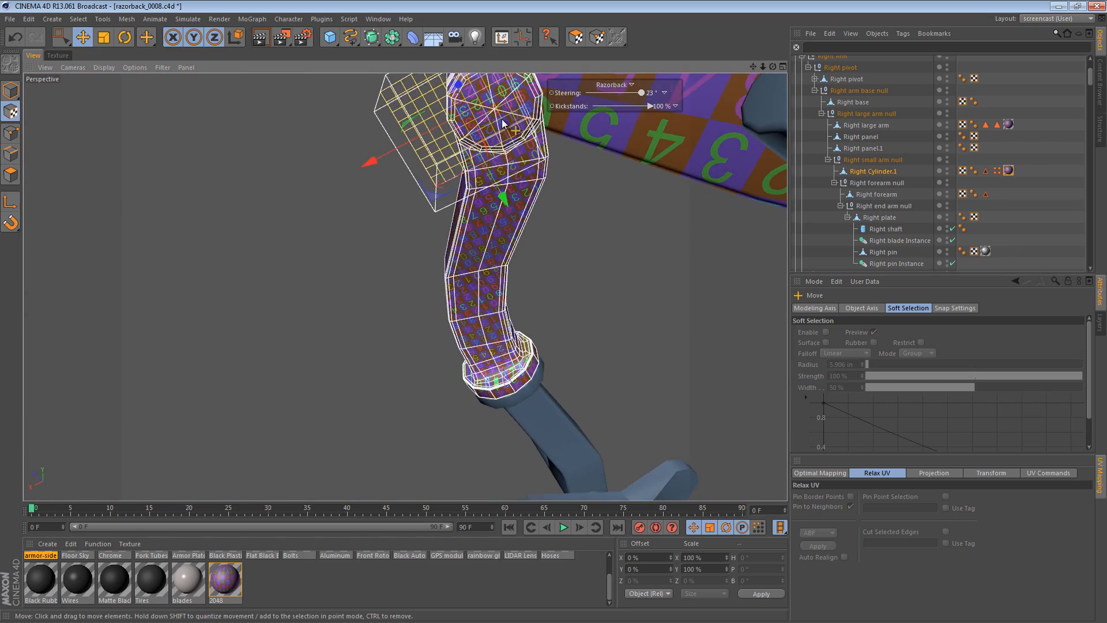
middle_click_drag(510, 119, 437, 198, "alt")
left_click_drag(437, 198, 649, 364, "alt")
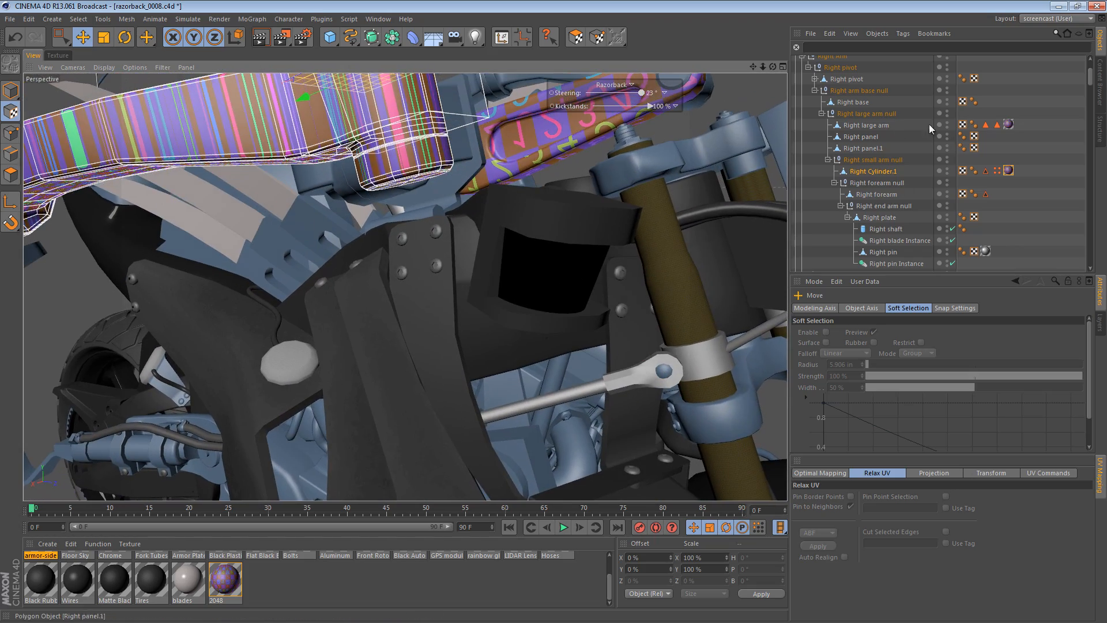
In Polygon mode, generate UVW coordinates from the flat projection for the selected end cap polygons
left_click(10, 175)
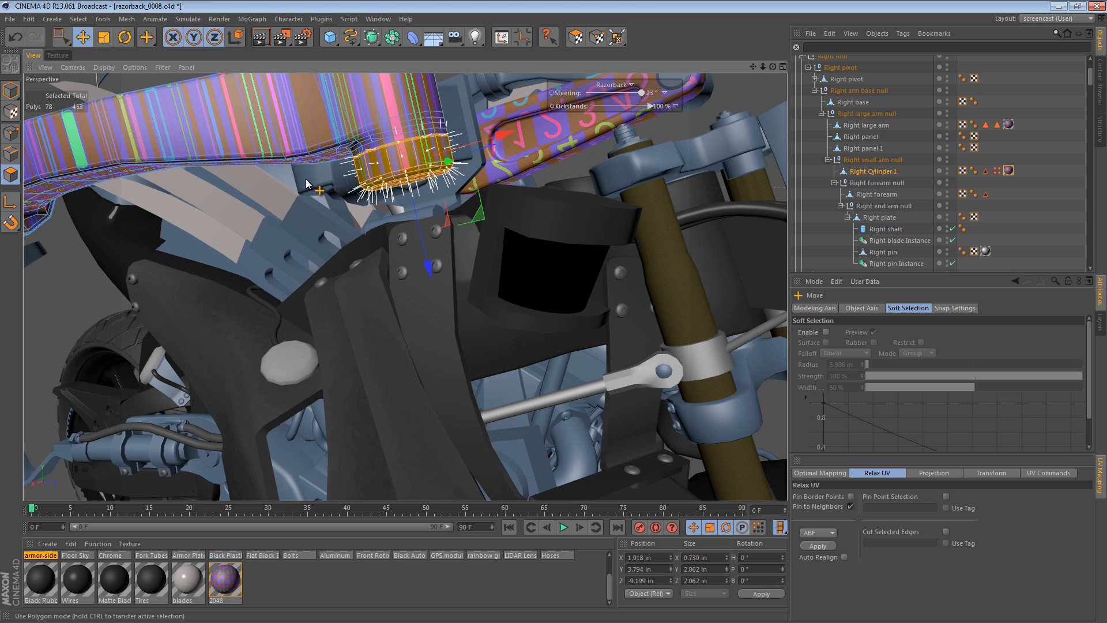
left_click(903, 33)
left_click(949, 152)
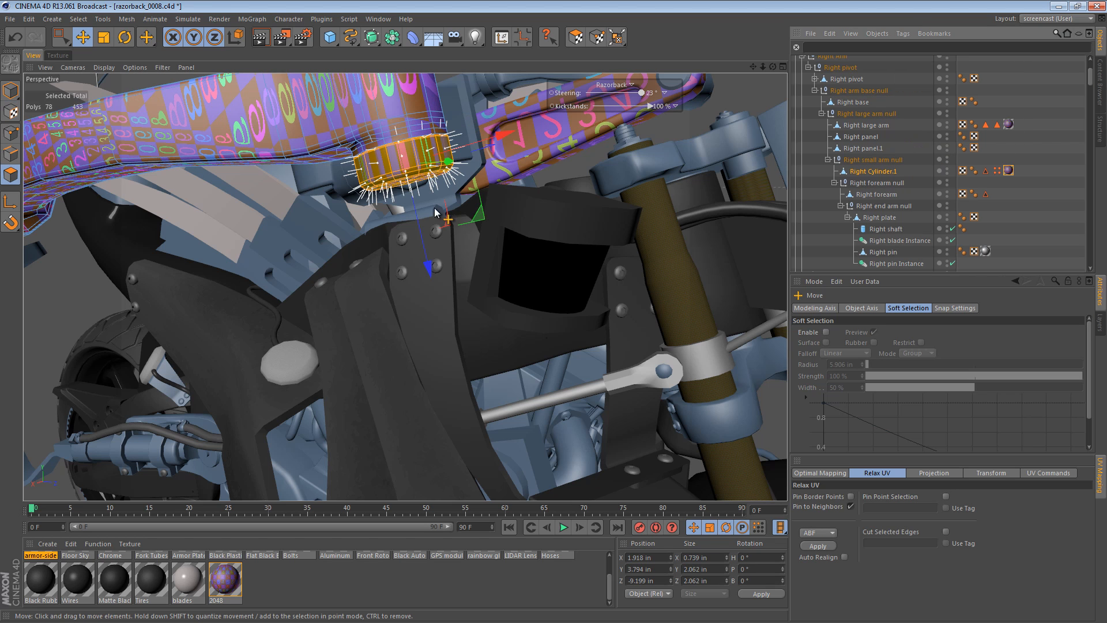
left_click_drag(314, 177, 192, 106, "alt")
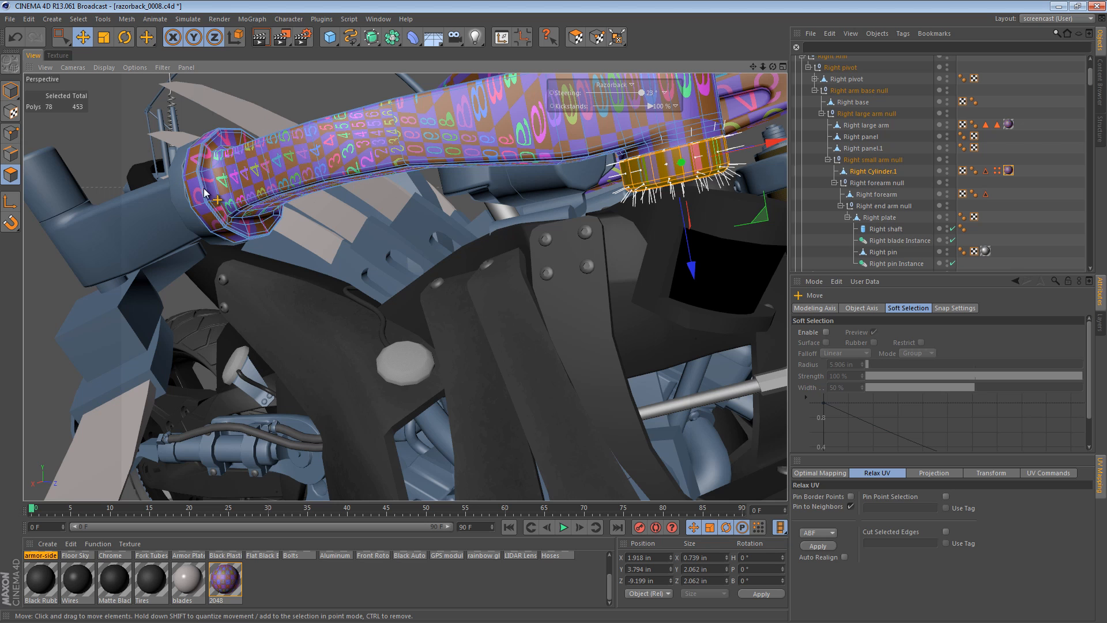
Display the UV mesh in UV Polygon mode and move the end cap's UV island beside the texture square, clear of the other islands
left_click(58, 55)
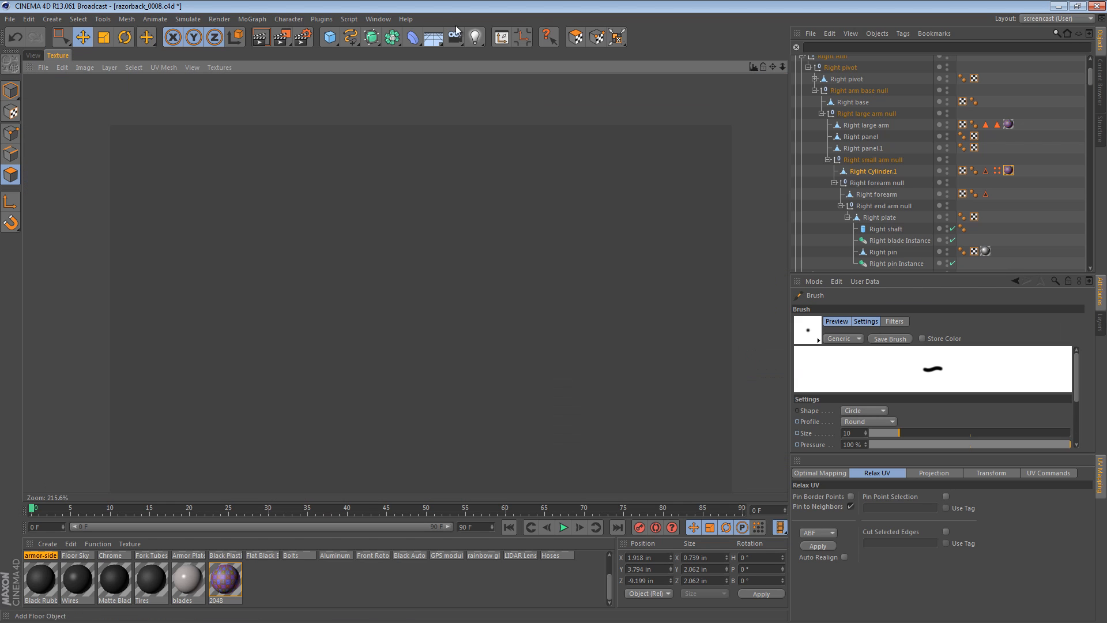
left_click(588, 38)
scroll(586, 311, "down", 5)
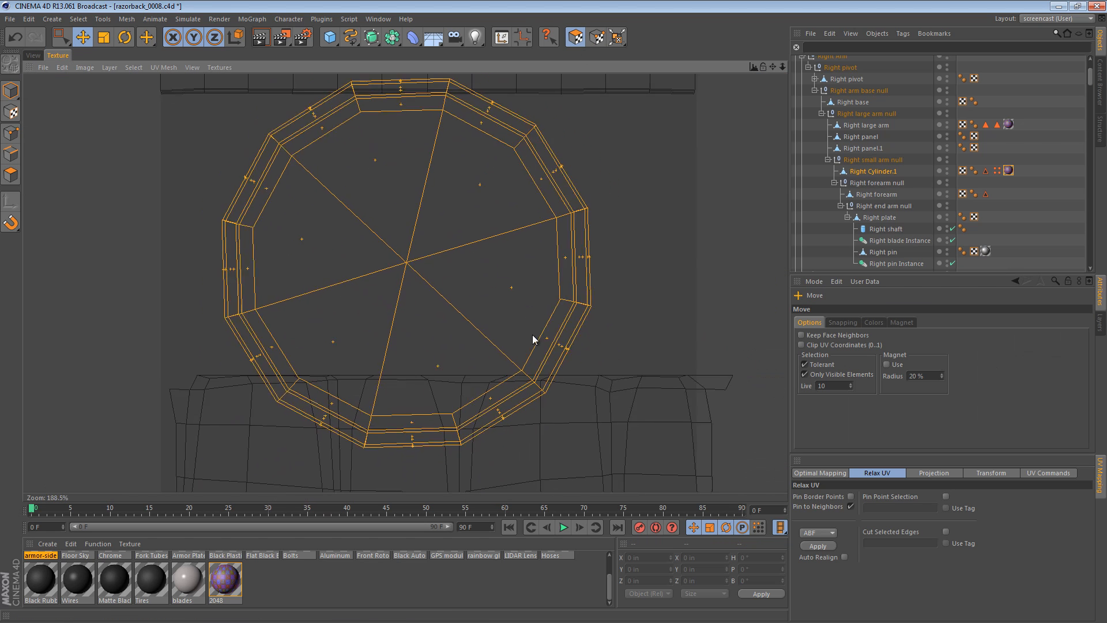
scroll(571, 321, "down", 4)
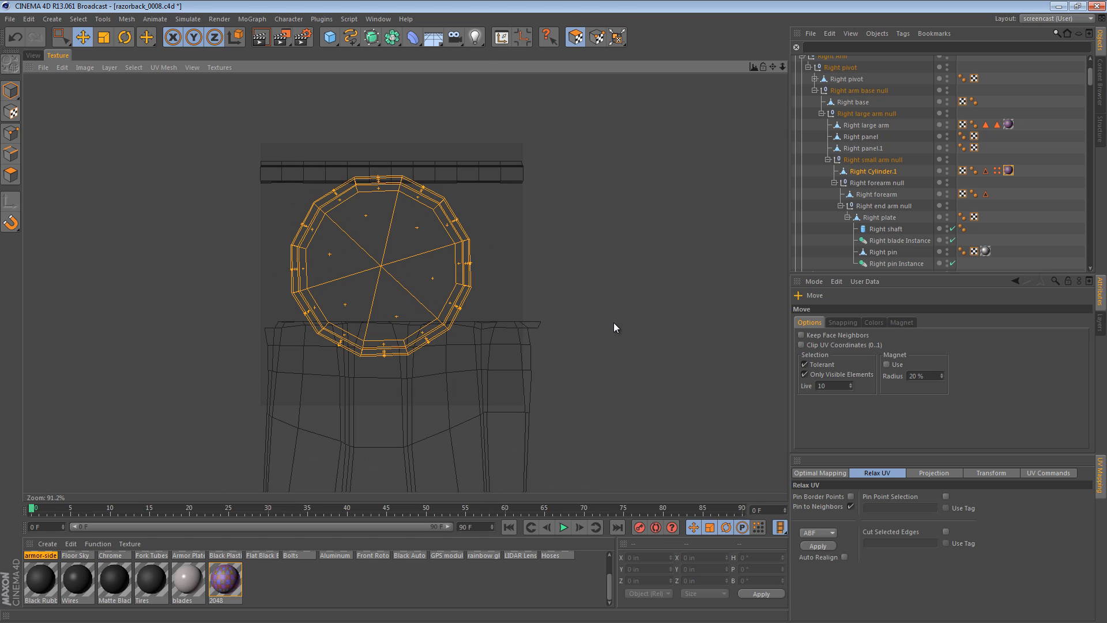
left_click_drag(382, 298, 647, 246)
middle_click_drag(681, 235, 507, 251, "alt")
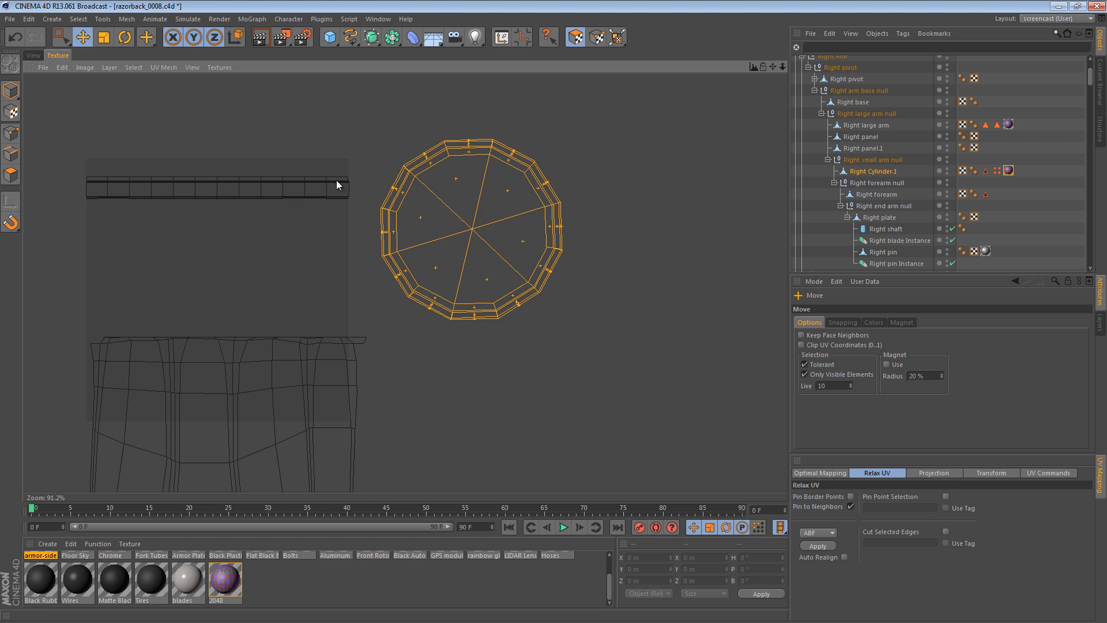
Deselect the cap's centre polygons with Live Selection and relax the UVs of the surrounding rings with ABF
left_click_drag(63, 45, 87, 55)
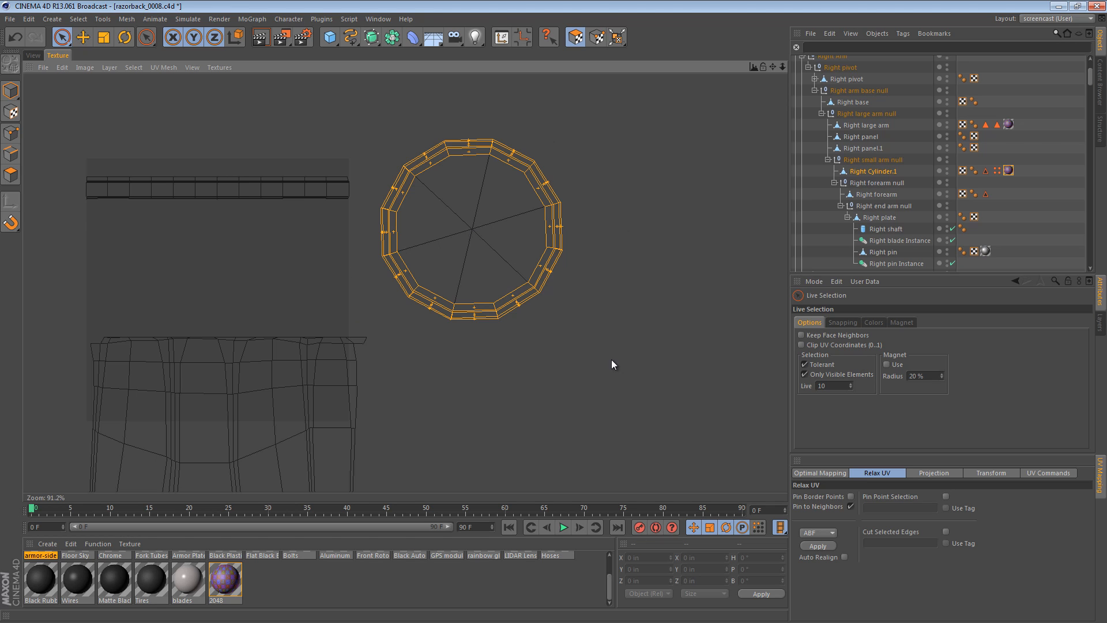
left_click(828, 545)
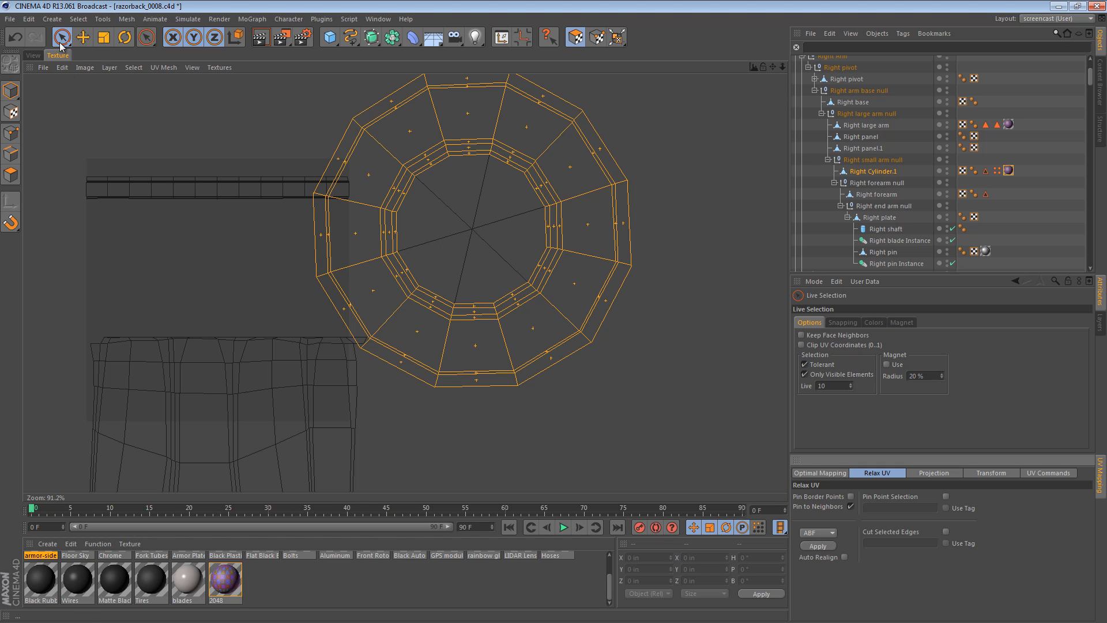
In the 3D view, select the end cap's centre polygons with Live Selection in Polygon mode
left_click(481, 222)
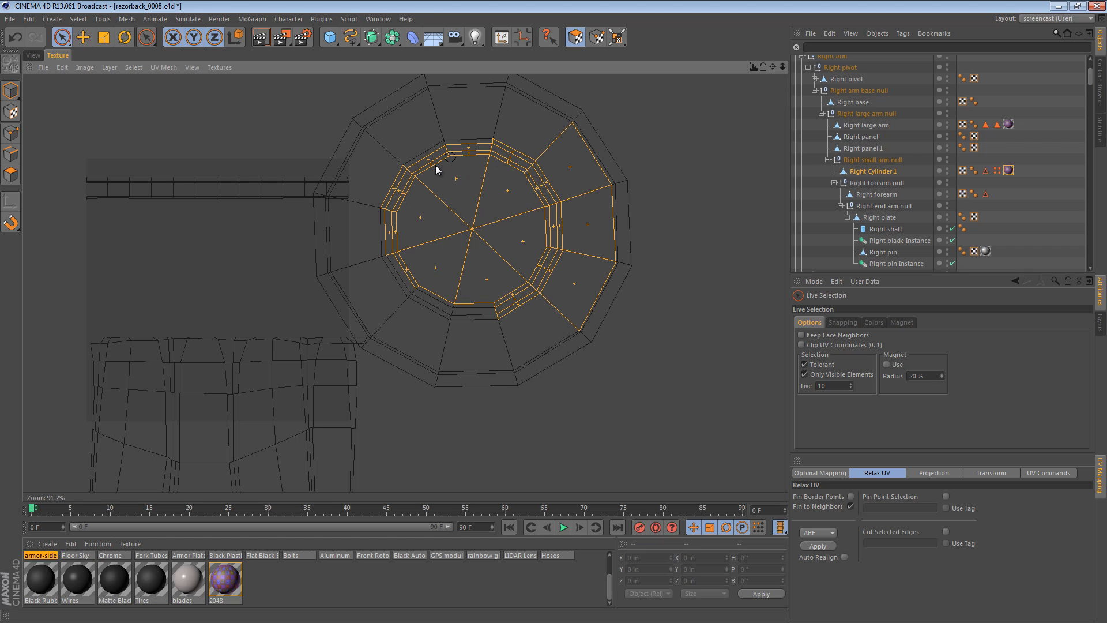
left_click(41, 55)
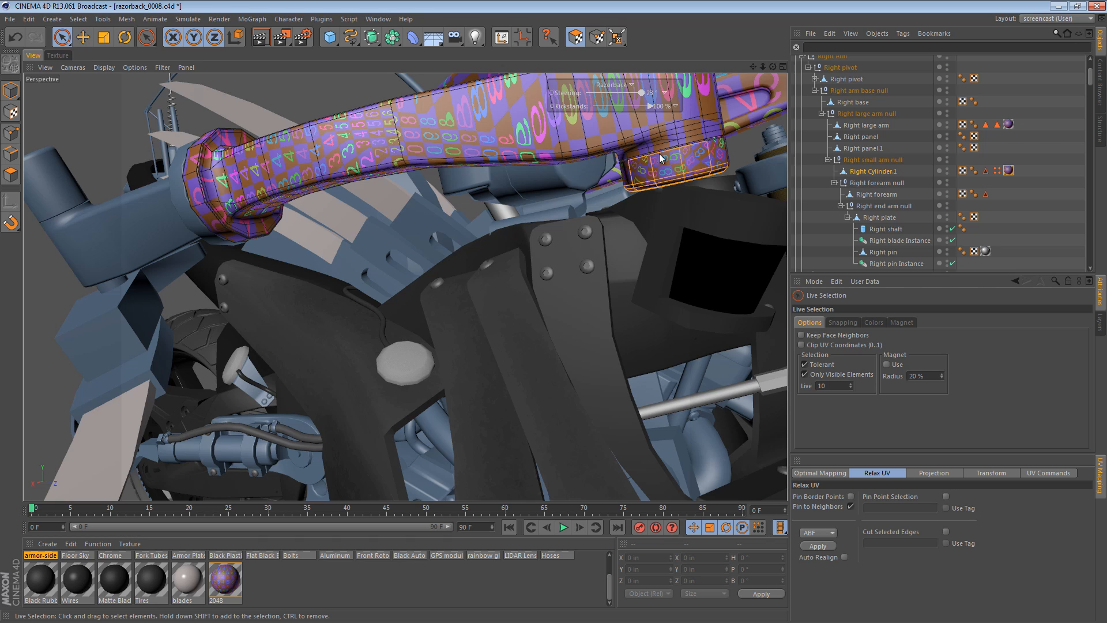
left_click_drag(673, 144, 554, 40, "alt")
middle_click_drag(694, 179, 461, 229, "alt")
left_click_drag(460, 230, 531, 81, "alt")
left_click(7, 173)
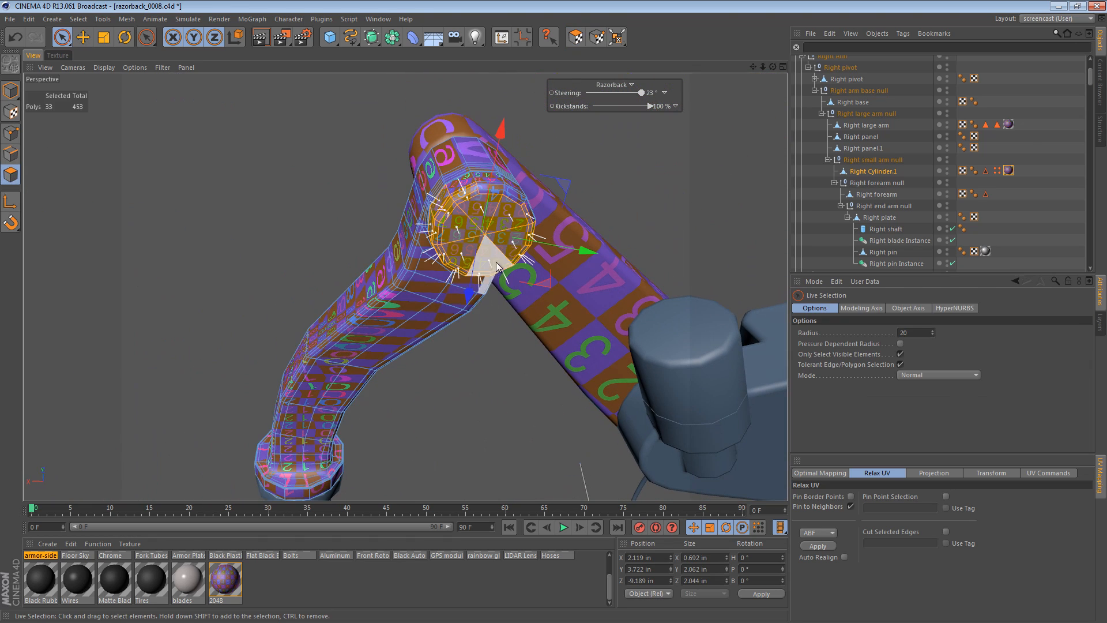
left_click_drag(498, 217, 484, 248)
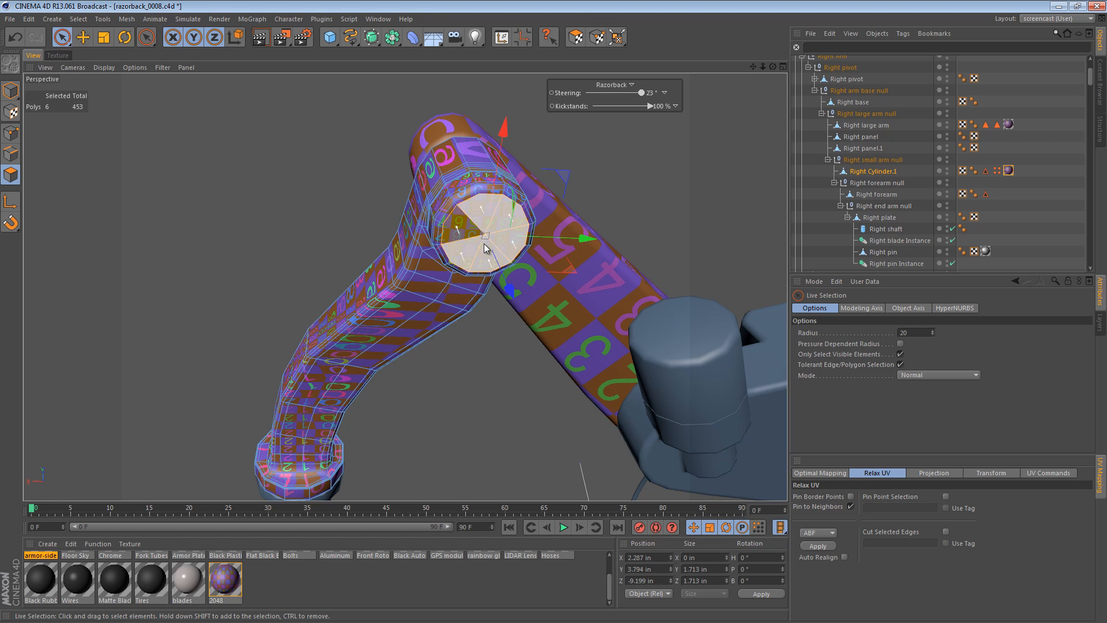
Grow the polygon selection three times so it includes the rings around the cap's centre
key("u")
key("y")
key("u")
key("y")
key("u")
key("y")
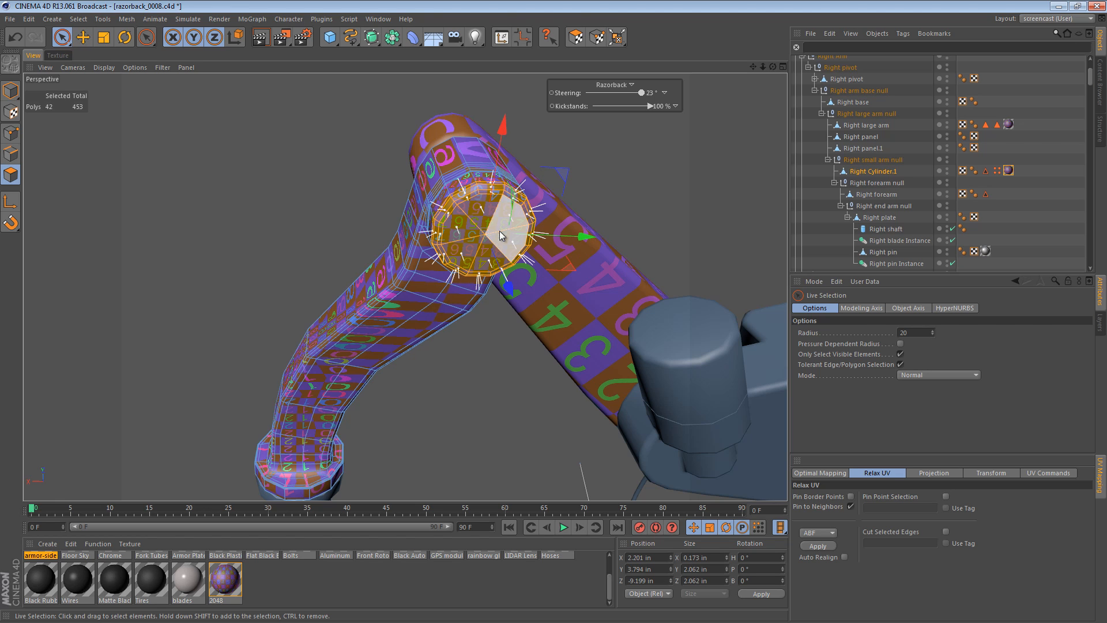
Try to relax the UVs of the cap's centre and its adjoining rings with ABF in UV Polygon mode
left_click(57, 55)
left_click(575, 37)
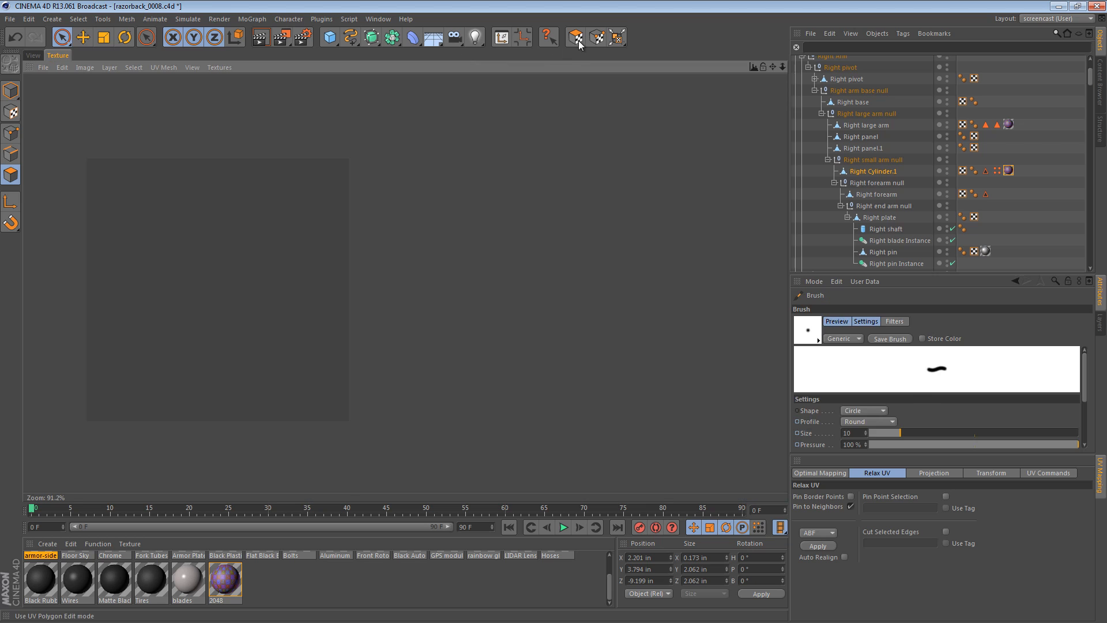
middle_click_drag(500, 322, 557, 335, "alt")
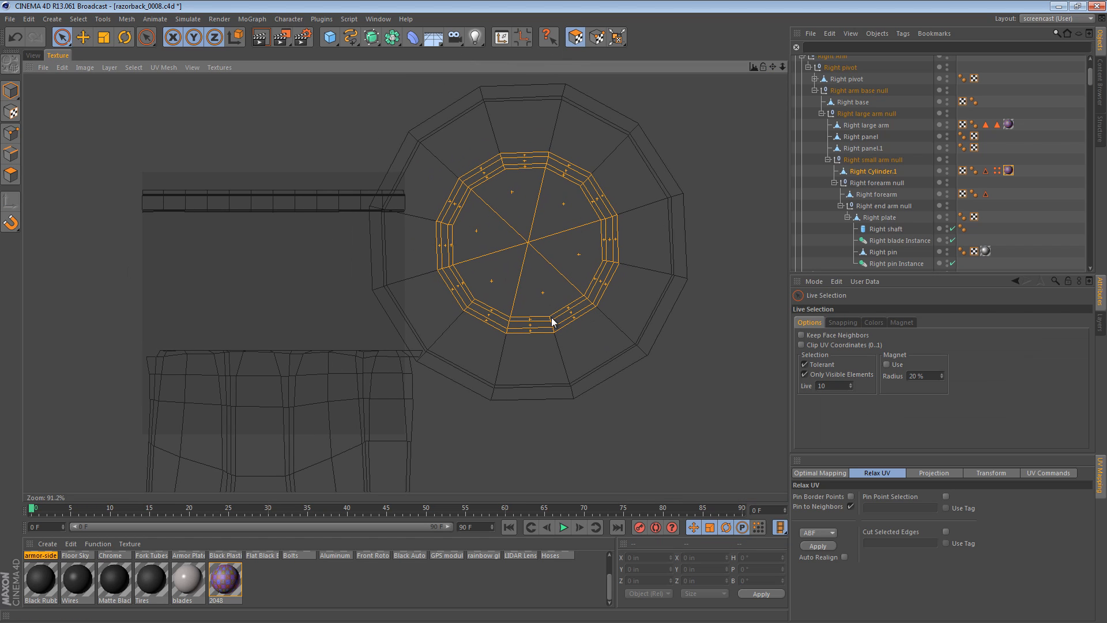
left_click(820, 545)
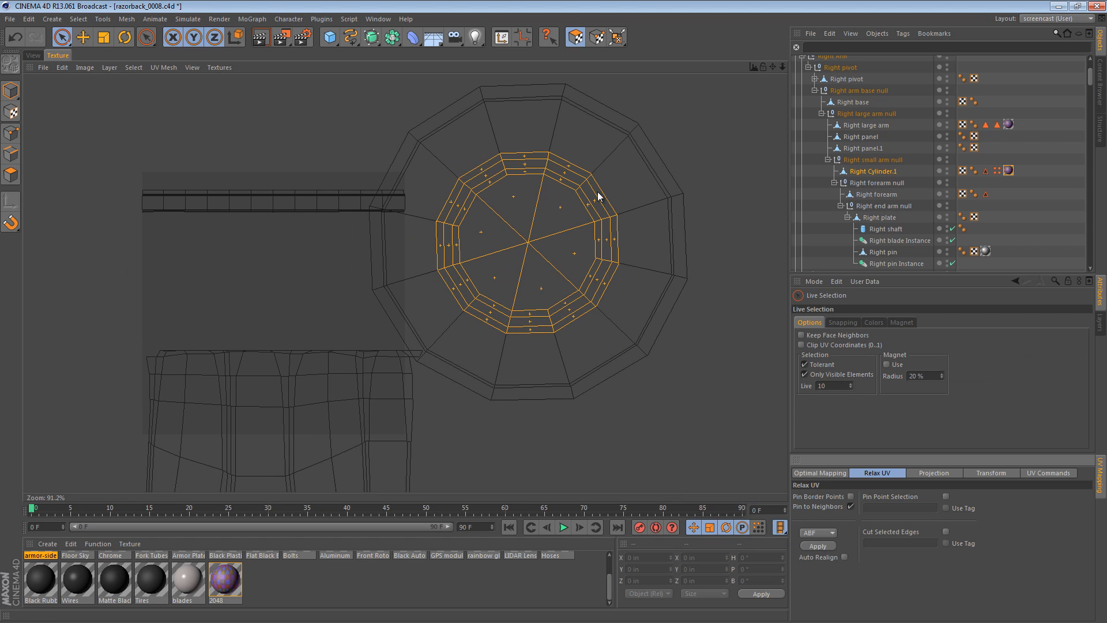
key("ctrl+z")
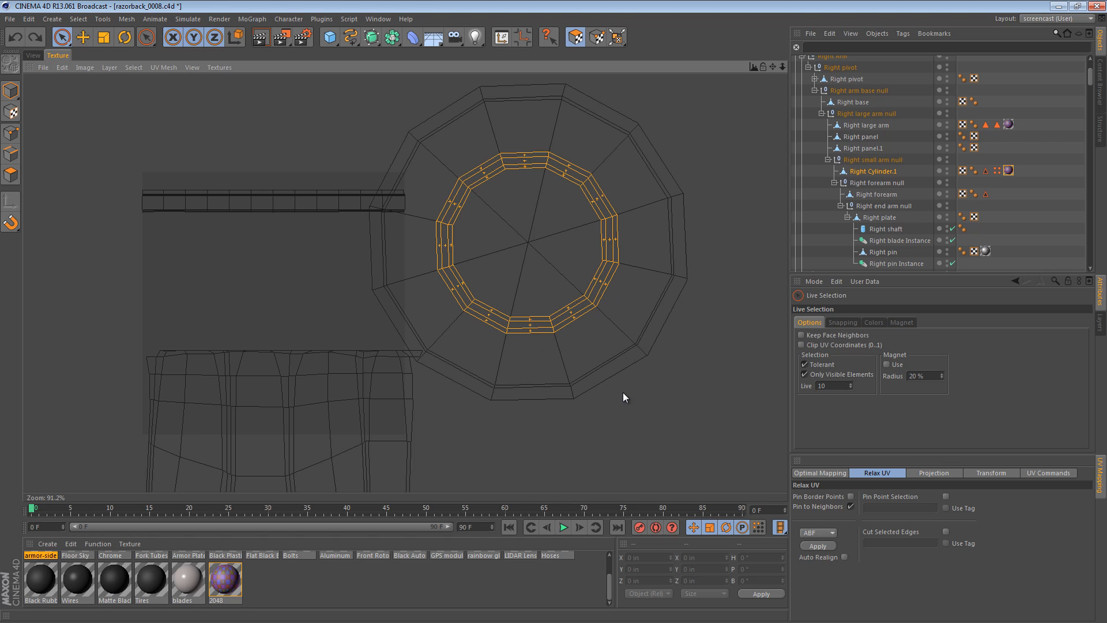
Select the end cap's whole connected UV island and scale it down to less than half its size beside the collar strip
left_click(9, 90)
left_click(577, 37)
left_click(543, 206)
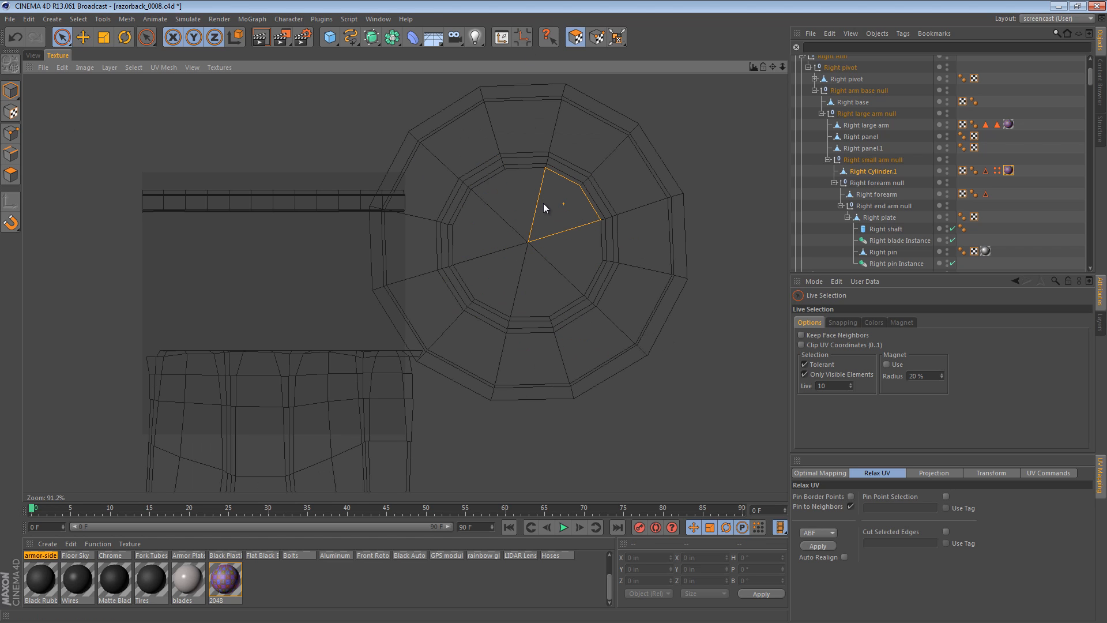
key("u")
key("w")
key("t")
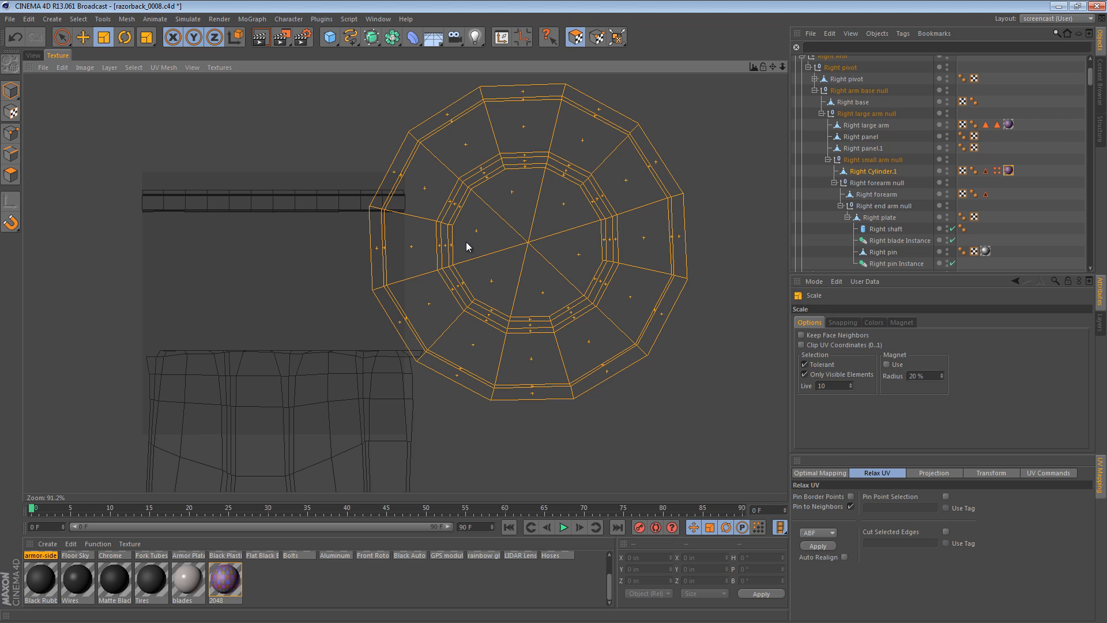
left_click_drag(554, 336, 554, 334)
key("e")
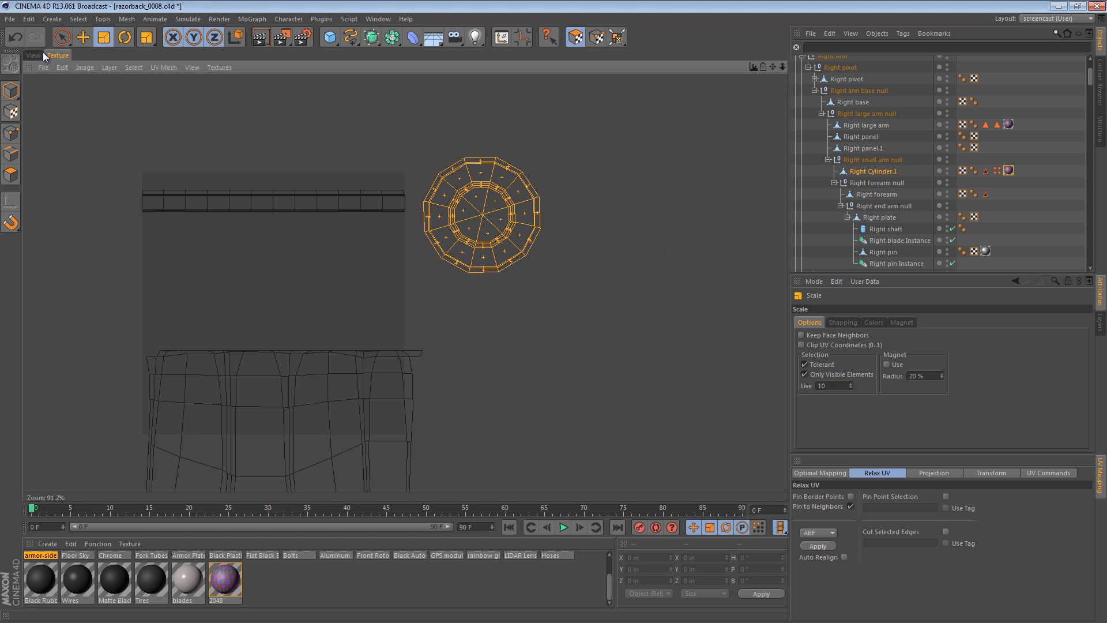
Inspect the number texture on the end cap and its side faces in the 3D view
left_click(41, 56)
left_click(12, 92)
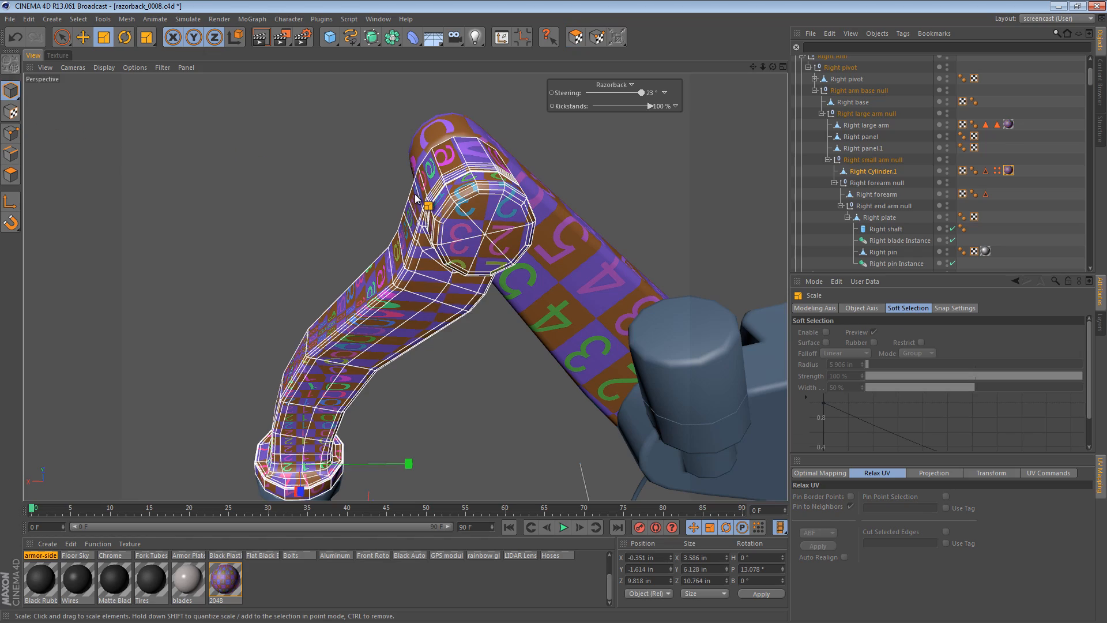
right_click_drag(450, 196, 559, 206, "alt")
left_click_drag(572, 238, 171, 113, "alt")
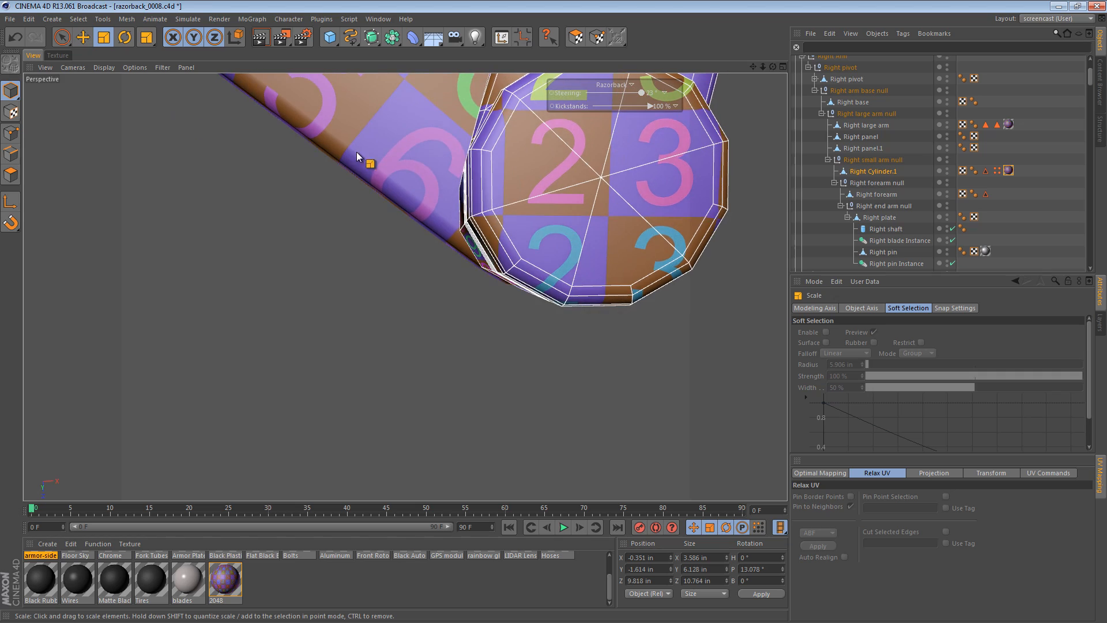
middle_click_drag(492, 150, 340, 264, "alt")
left_click_drag(462, 176, 517, 245, "alt")
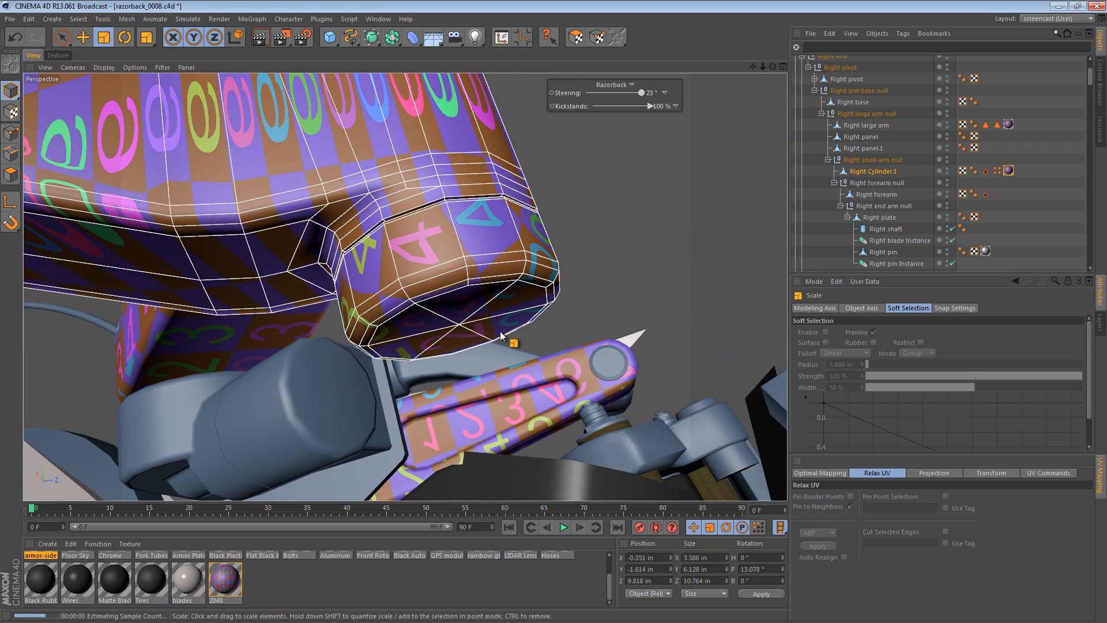
Render the view of the arm's large end and inspect the texture around the cap and groove
key("ctrl+r")
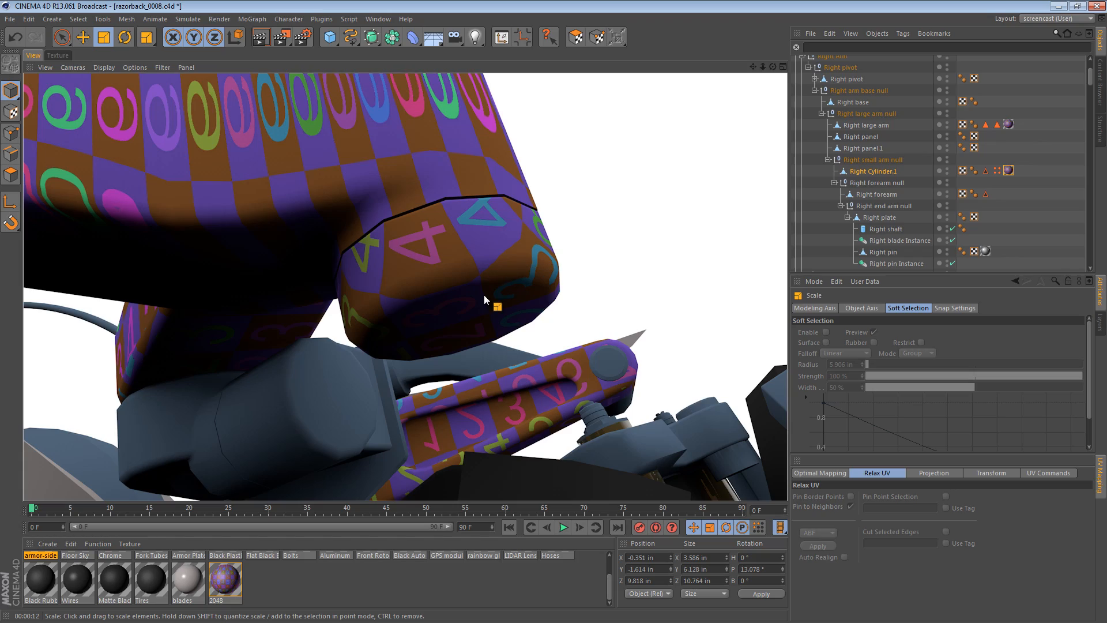
left_click_drag(487, 297, 749, 247, "alt")
left_click_drag(555, 337, 554, 335, "alt")
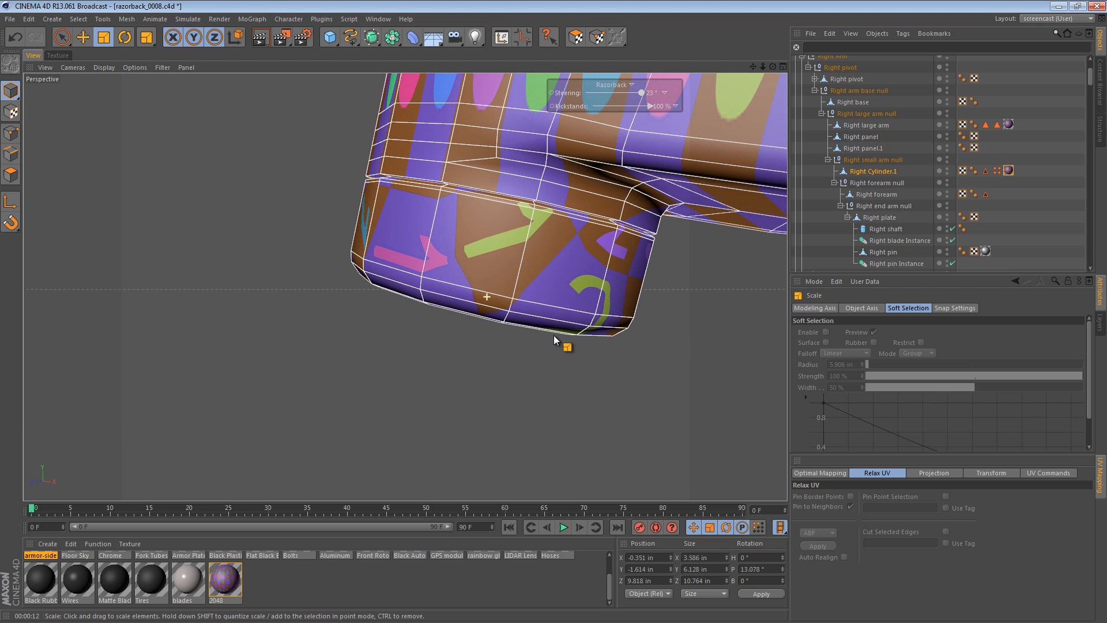
Scale the end cap's UV island down to about half its size, place it close beside the collar strip and deselect it
left_click(58, 55)
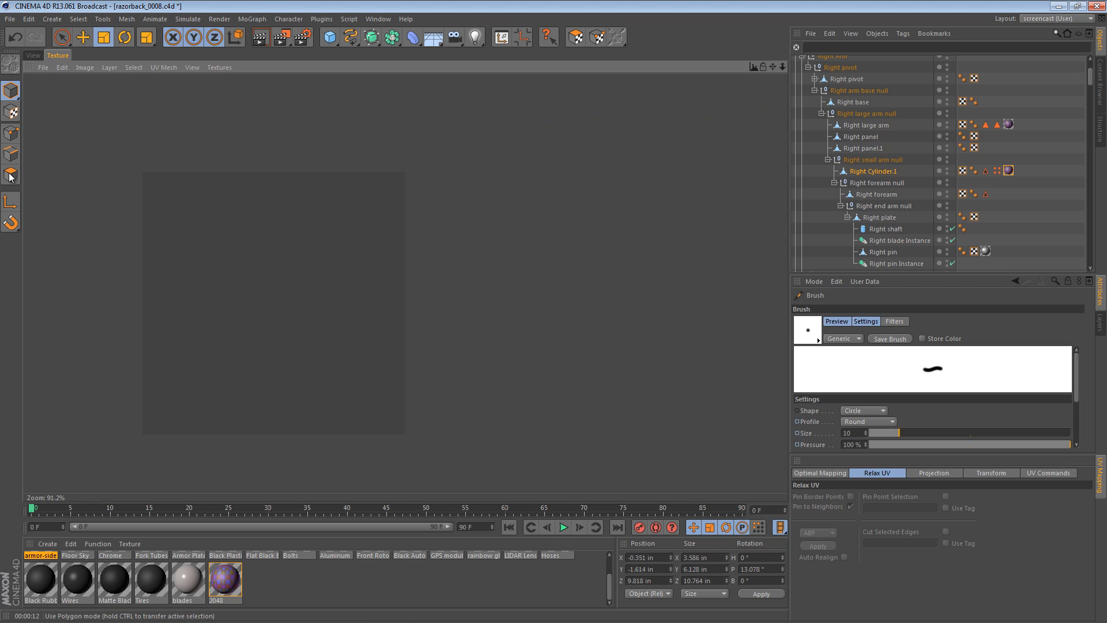
left_click(576, 38)
middle_click_drag(561, 330, 680, 273, "alt")
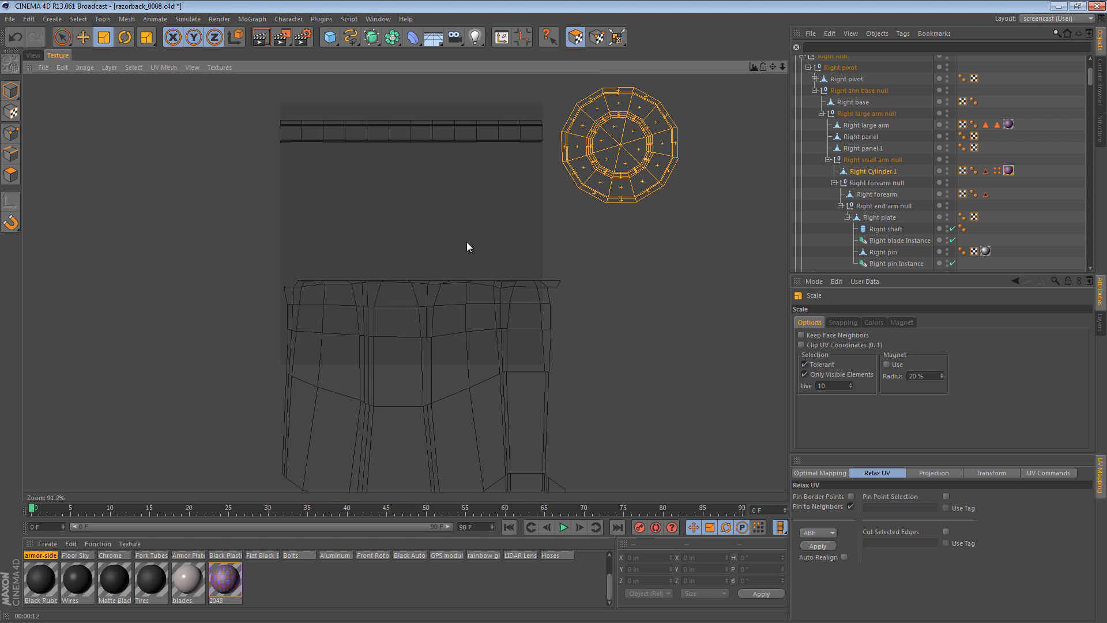
left_click_drag(601, 184, 572, 158)
key("e")
left_click(605, 97)
middle_click_drag(554, 334, 552, 334, "alt")
right_click_drag(552, 334, 537, 335, "alt")
middle_click_drag(656, 358, 555, 326, "alt")
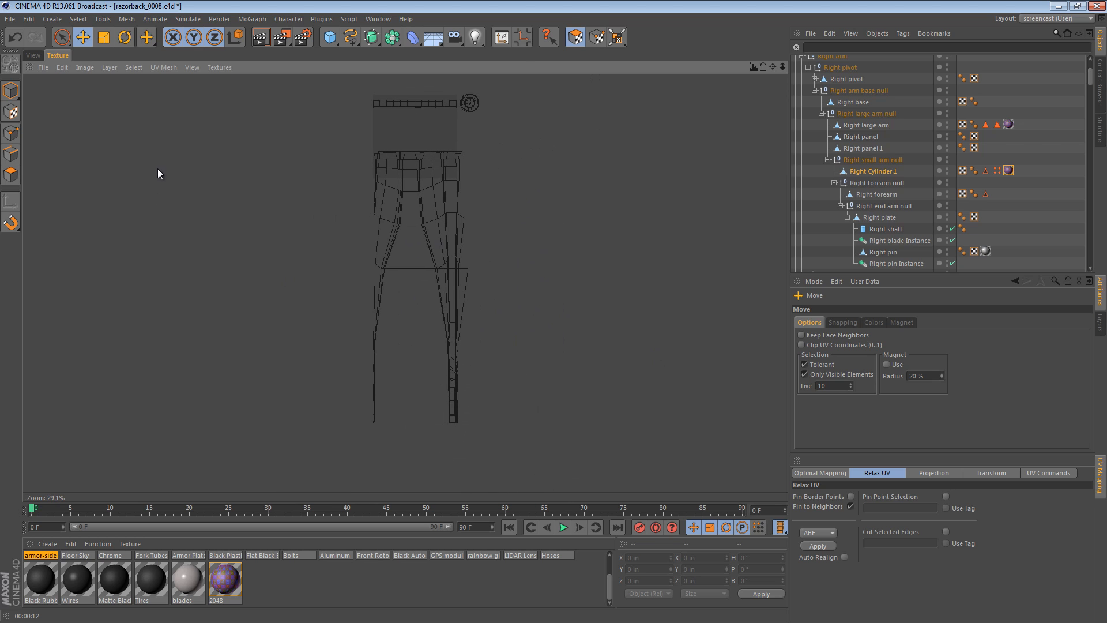
Set Right Cylinder.1 to always show in the 3D view and test hiding the armor object
left_click(30, 55)
left_click(11, 90)
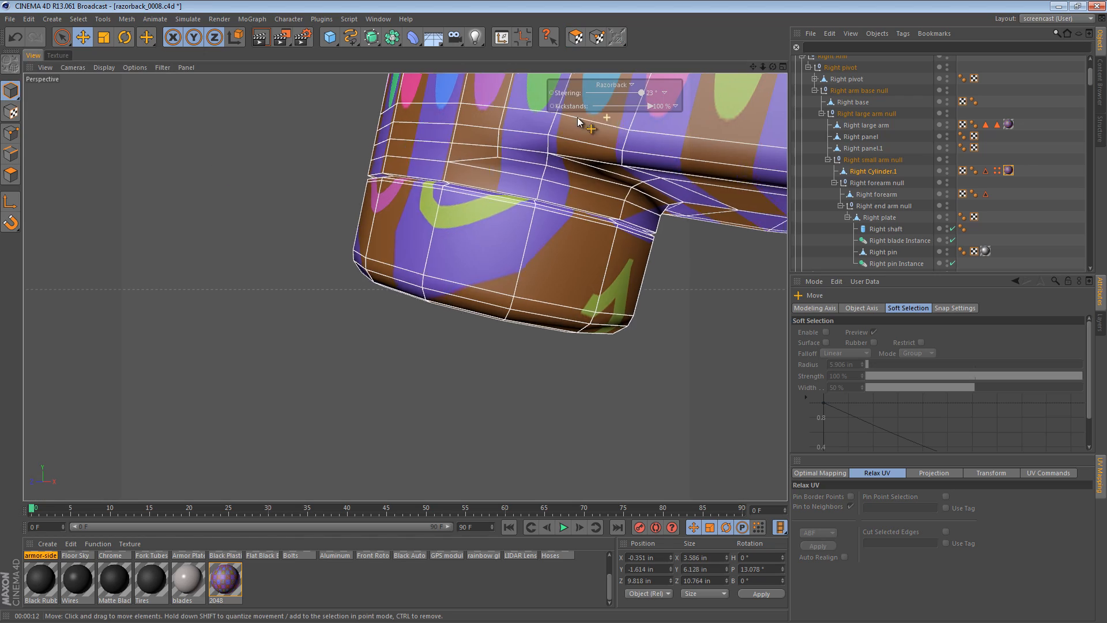
right_click_drag(607, 117, 548, 119, "alt")
left_click_drag(527, 124, 526, 312, "alt")
right_click_drag(502, 116, 317, 114, "alt")
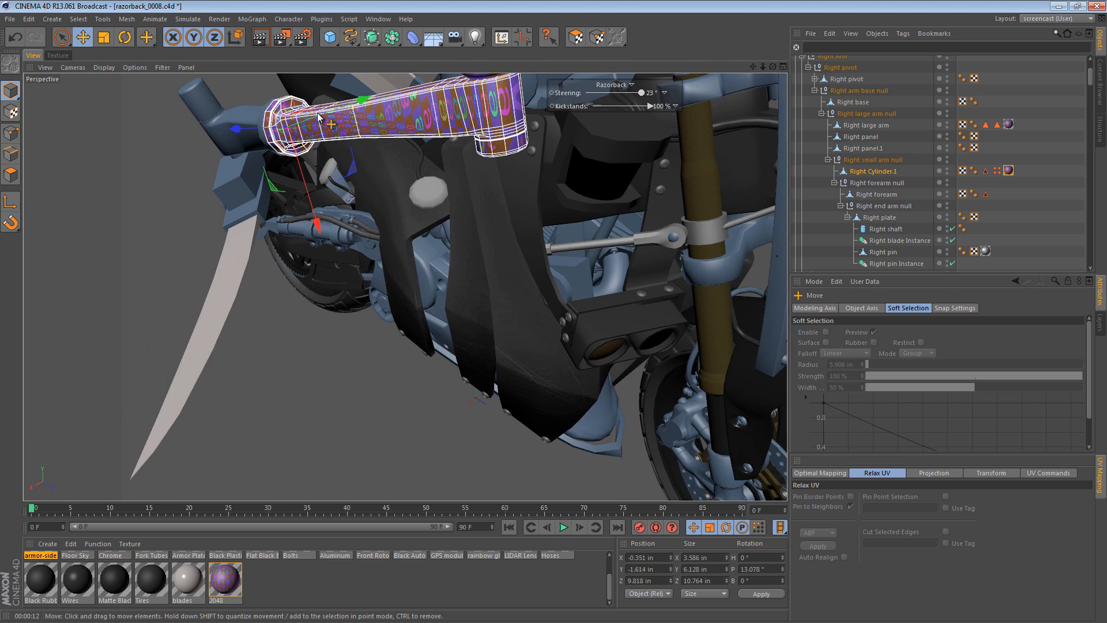
middle_click_drag(317, 113, 297, 200, "alt")
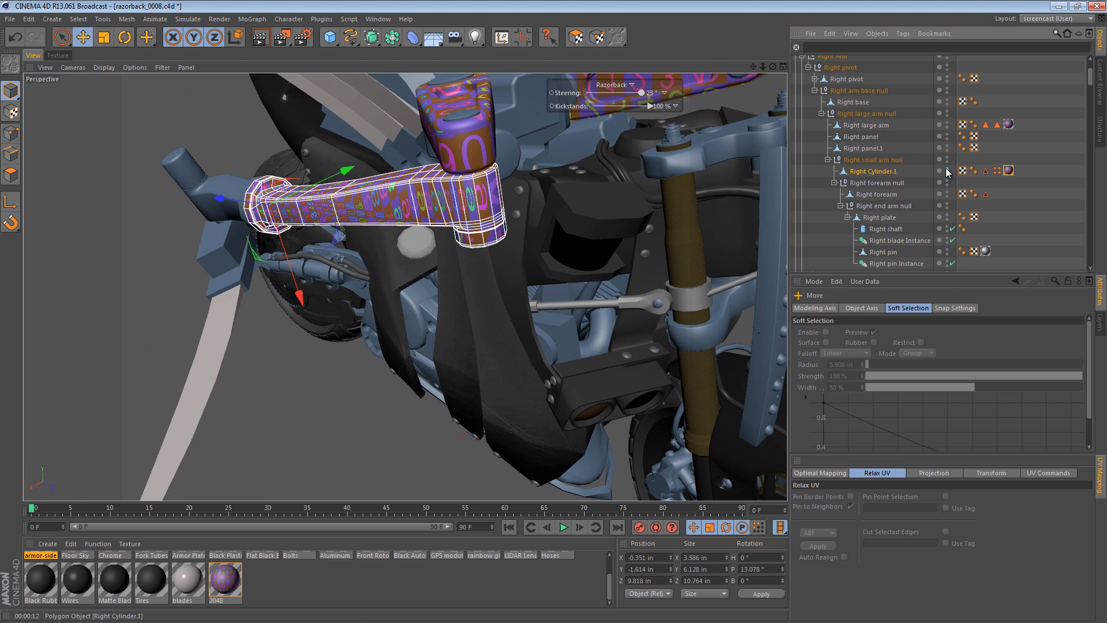
scroll(940, 75, "up", 3)
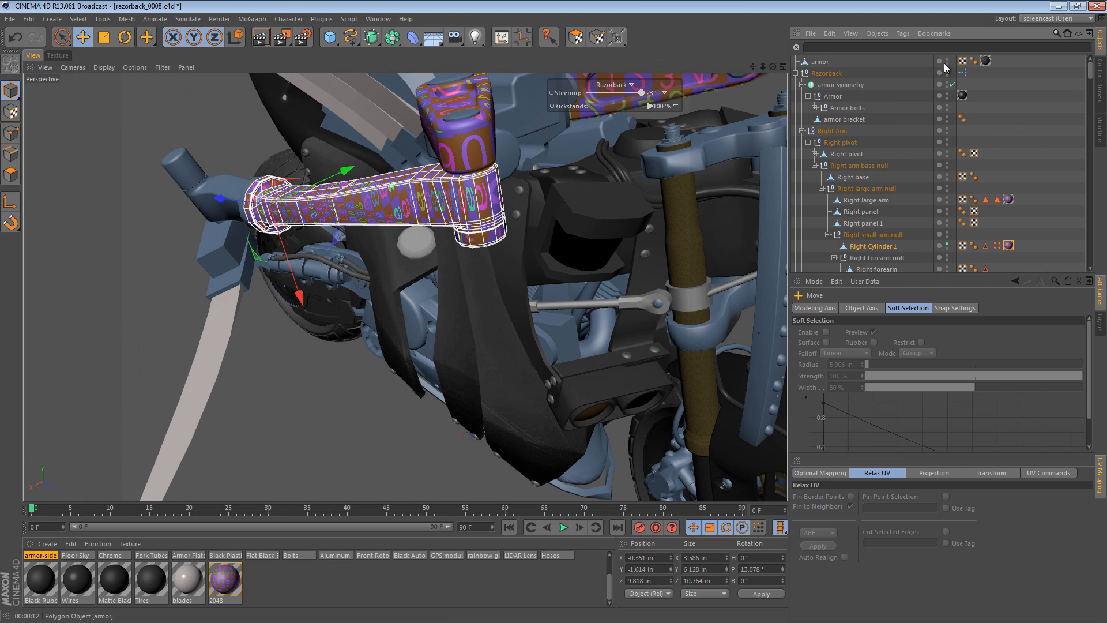
left_click(947, 60)
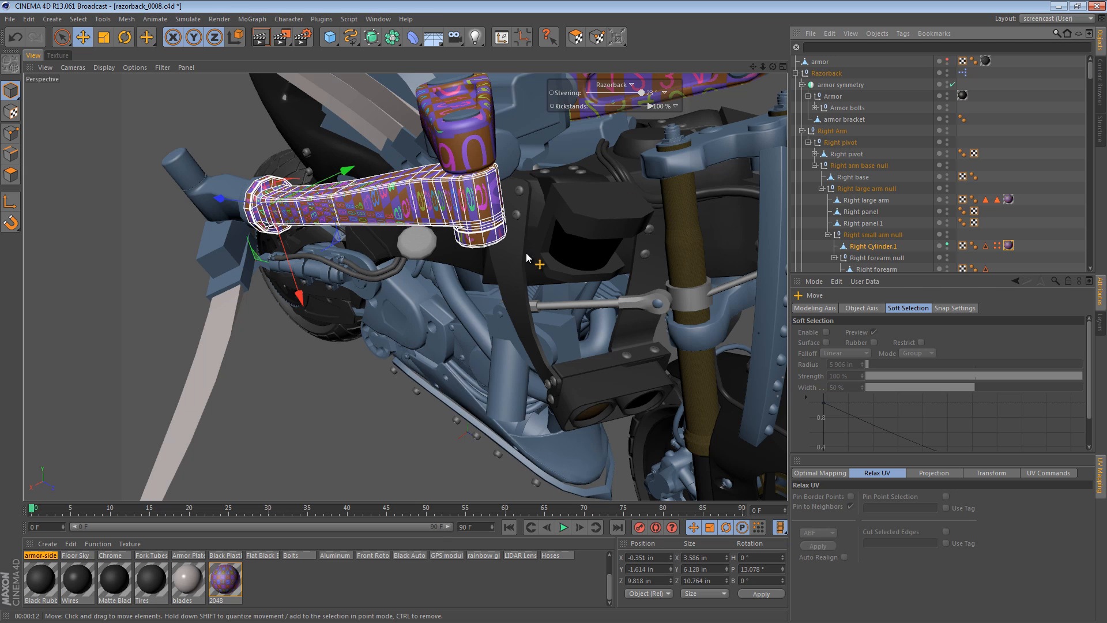
left_click(948, 60)
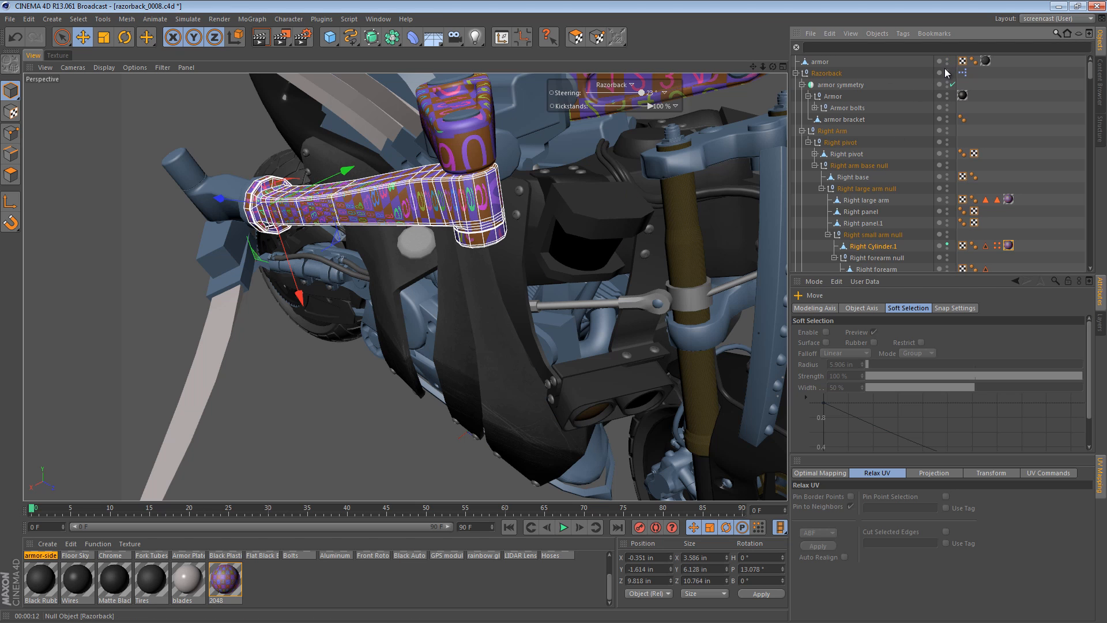
Hide the Razorback hierarchy and the armor in the 3D view, and reselect Right Cylinder.1
left_click(946, 72)
left_click(873, 72)
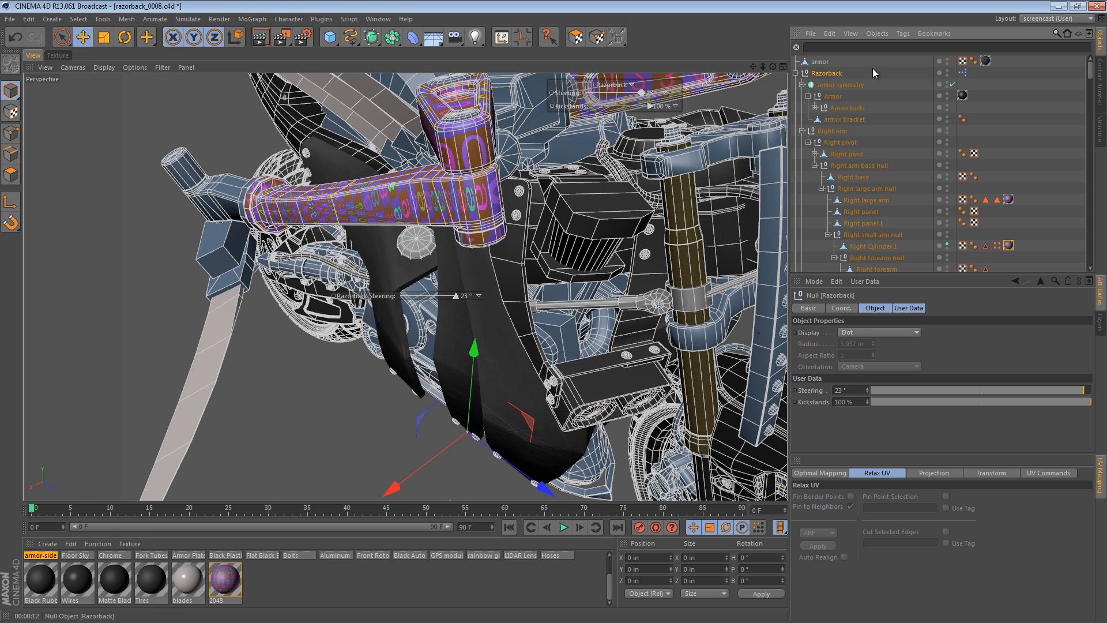
double_click(947, 71)
double_click(947, 60)
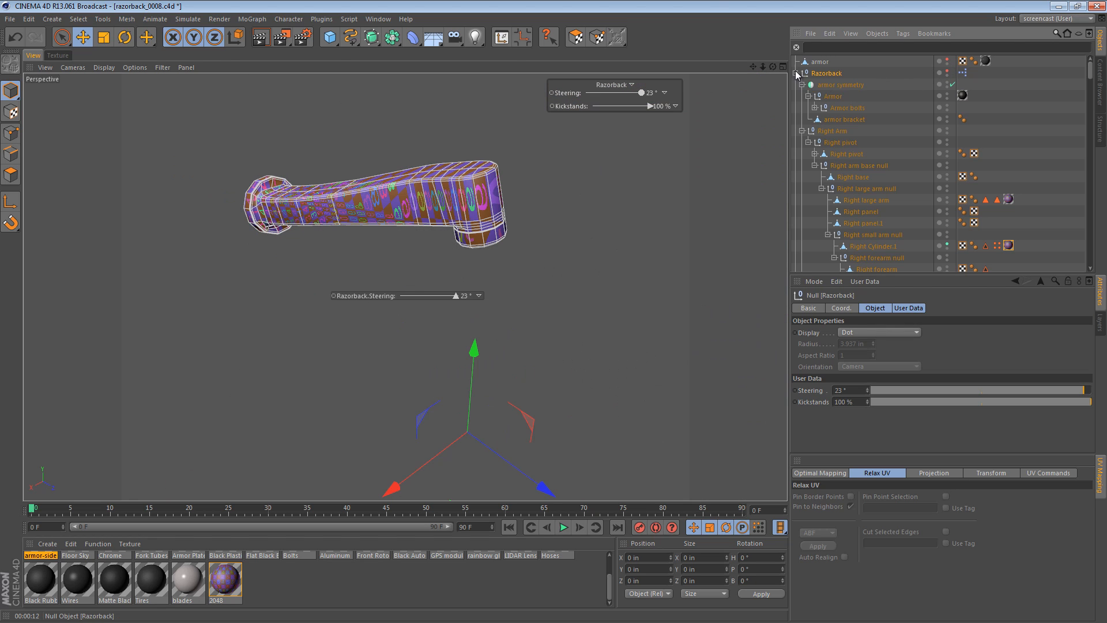
left_click(796, 72)
left_click(796, 72)
scroll(890, 233, "down", 3)
left_click(887, 180)
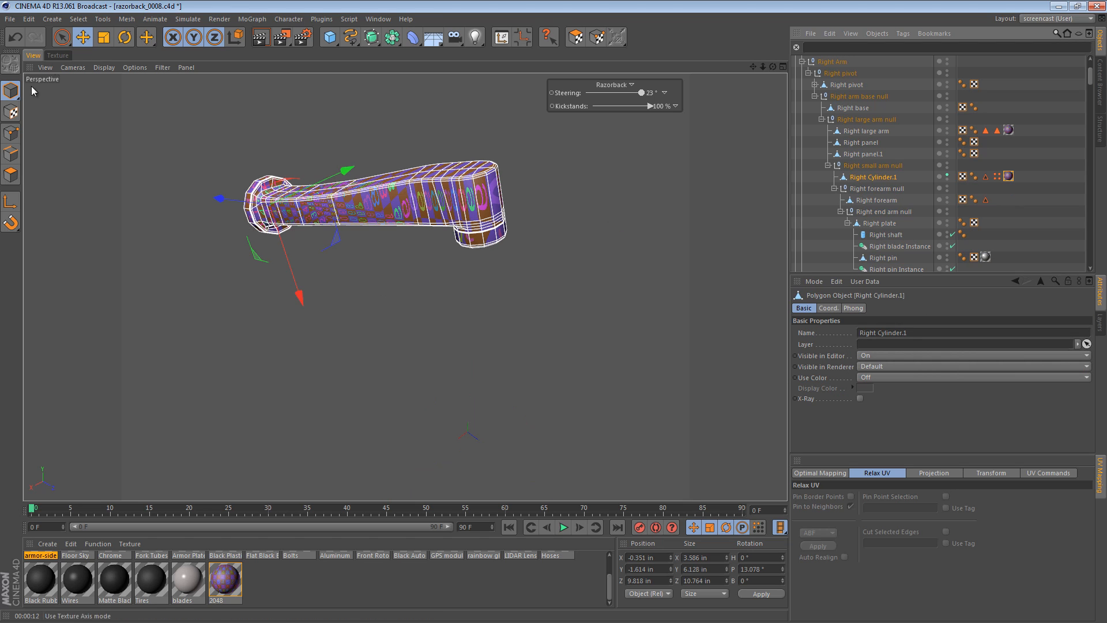
Select the finished collar strip and end cap islands in UV Polygon mode and hide their polygons on the model
left_click(58, 55)
left_click(575, 37)
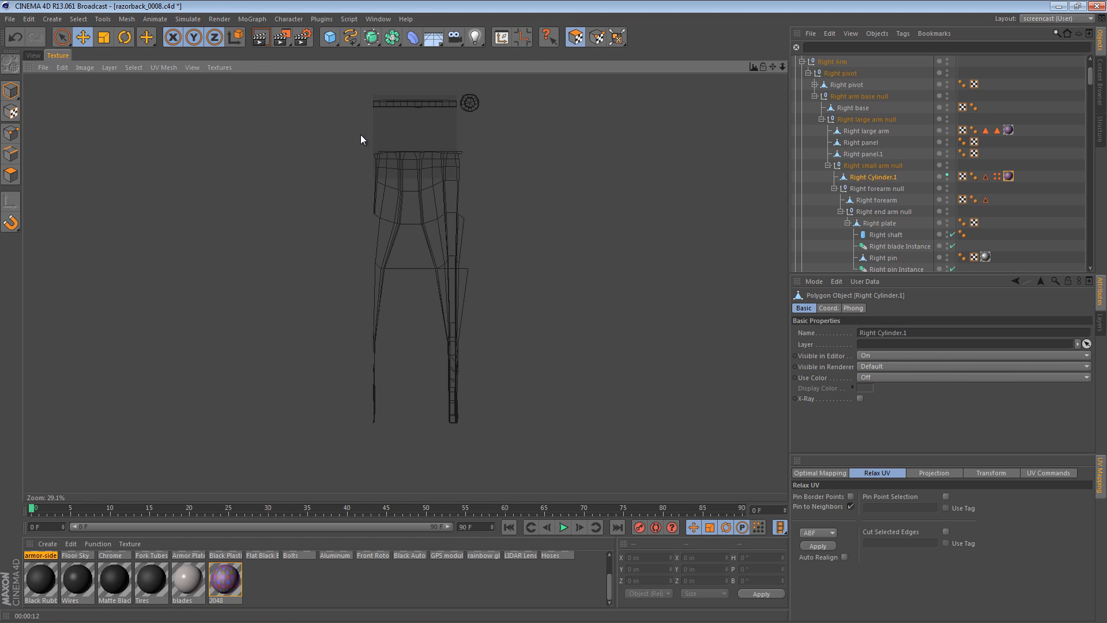
left_click_drag(62, 37, 141, 69)
left_click_drag(266, 129, 572, 194)
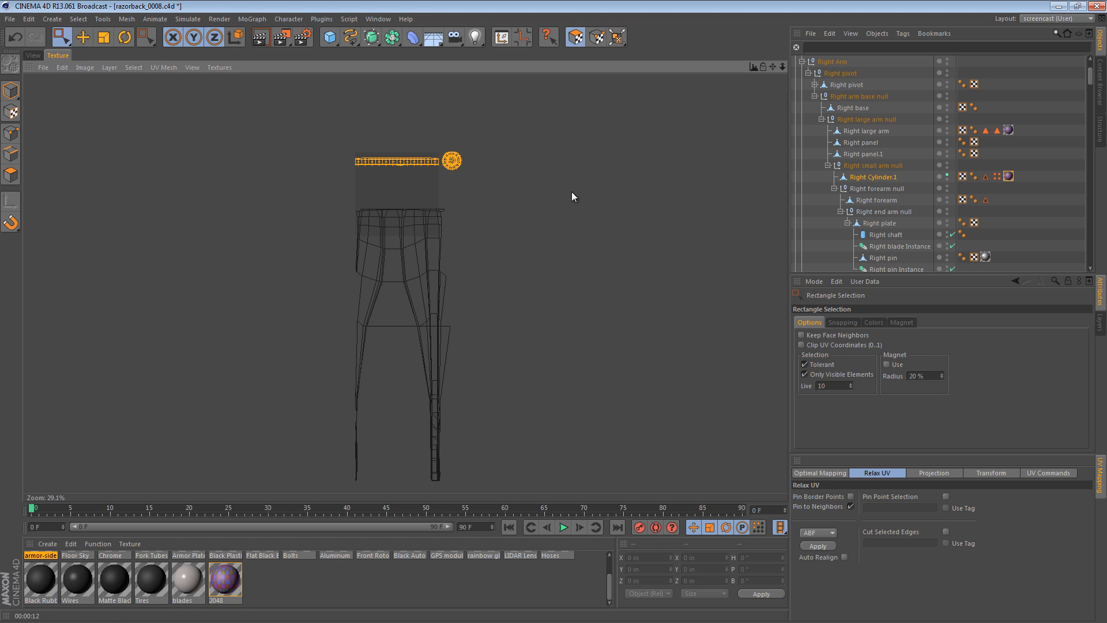
left_click(34, 54)
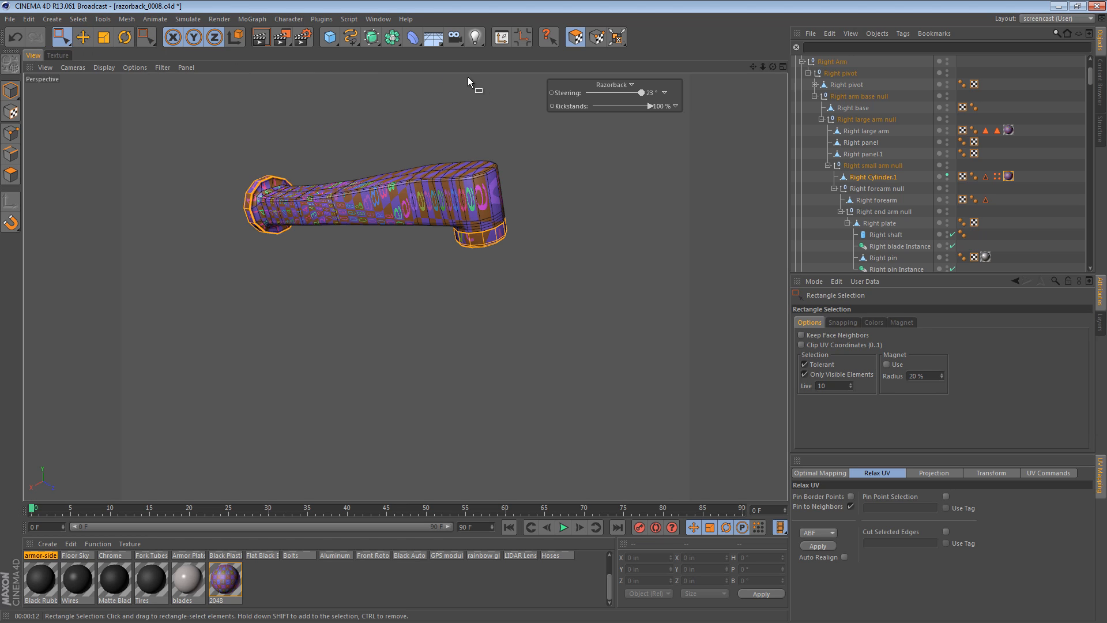
left_click(10, 174)
key("semicolon")
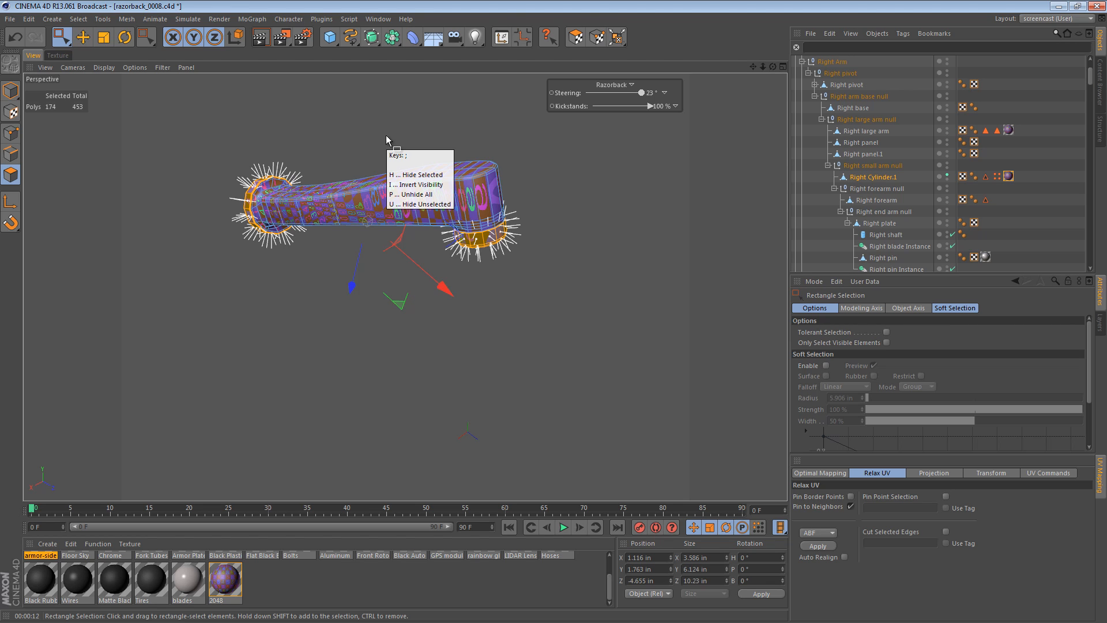
key("h")
left_click_drag(393, 137, 376, 113, "alt")
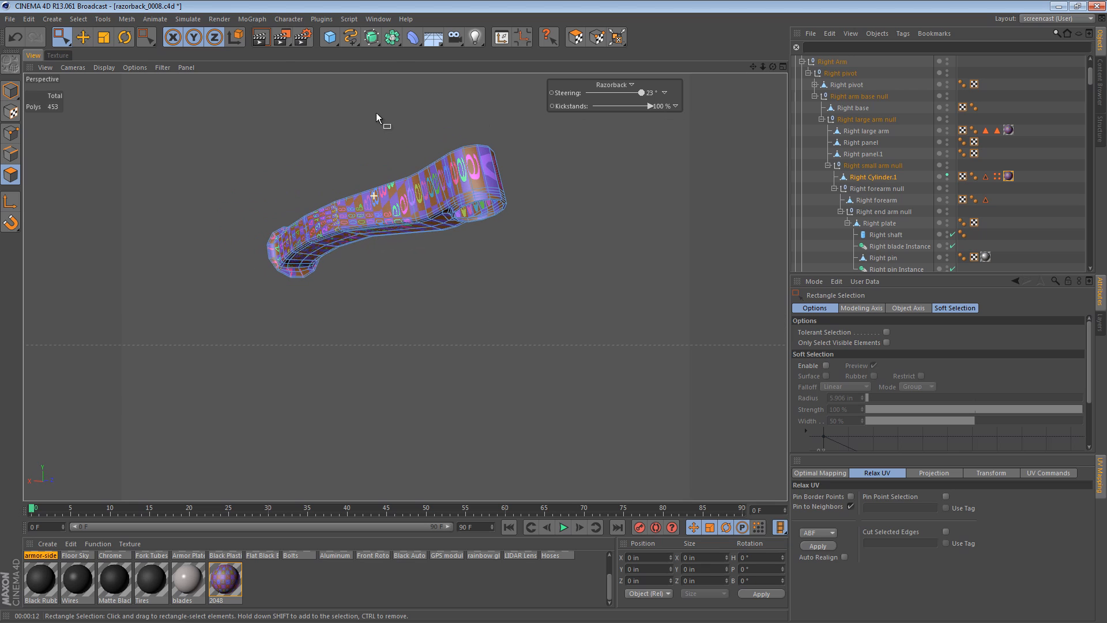
Unhide all of the arm's polygons and undo it
key("semicolon")
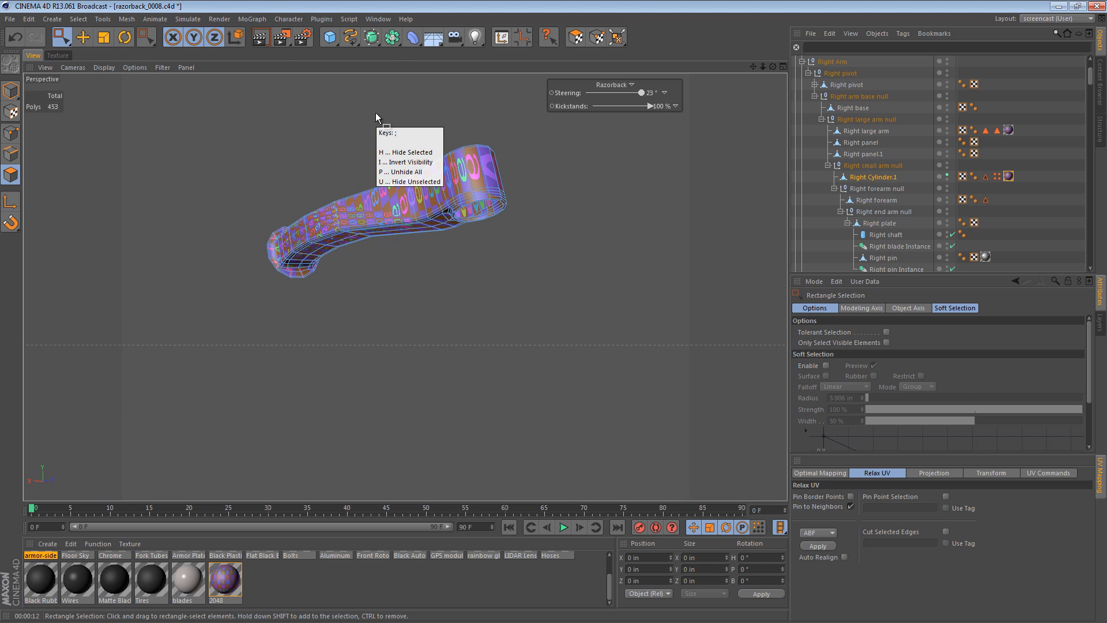
key("p")
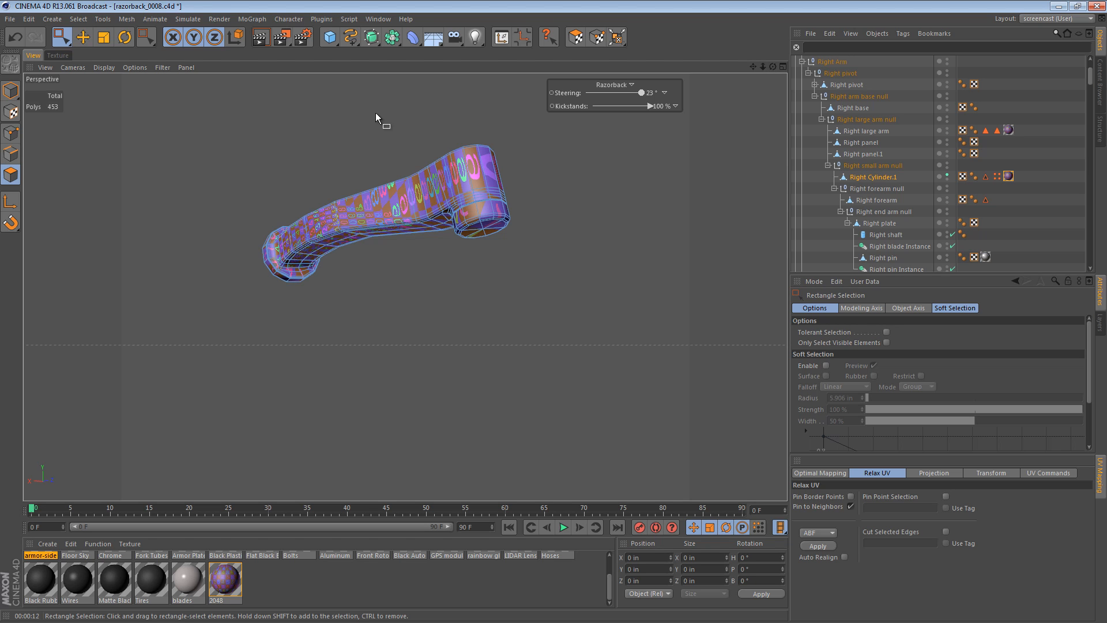
key("ctrl+z")
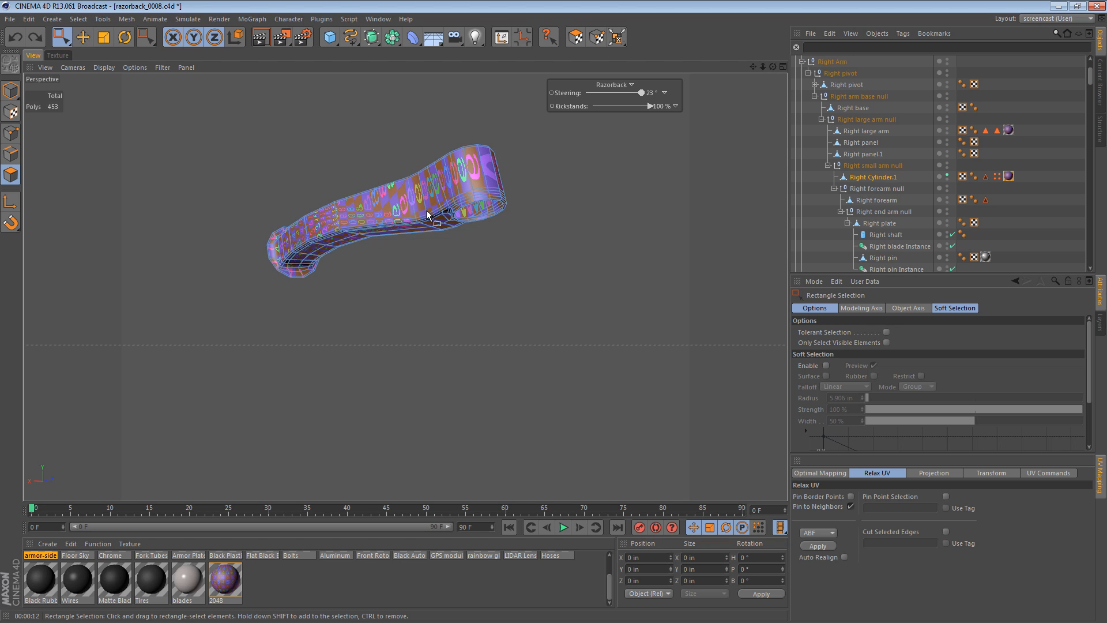
Examine the number texture along the remaining arm's top, sides and underside from both ends
left_click_drag(427, 215, 466, 180, "alt")
right_click_drag(466, 180, 562, 188, "alt")
left_click_drag(562, 188, 590, 154, "alt")
left_click_drag(406, 287, 506, 169, "alt")
middle_click_drag(506, 169, 608, 154, "alt")
right_click_drag(608, 154, 507, 171, "alt")
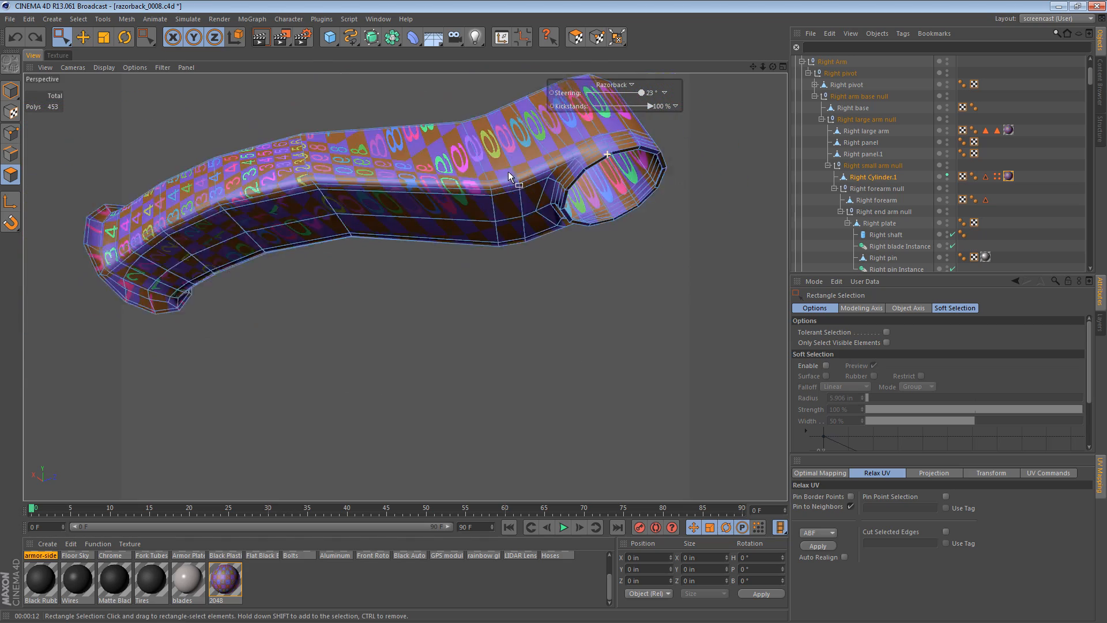
left_click_drag(508, 171, 749, 333, "alt")
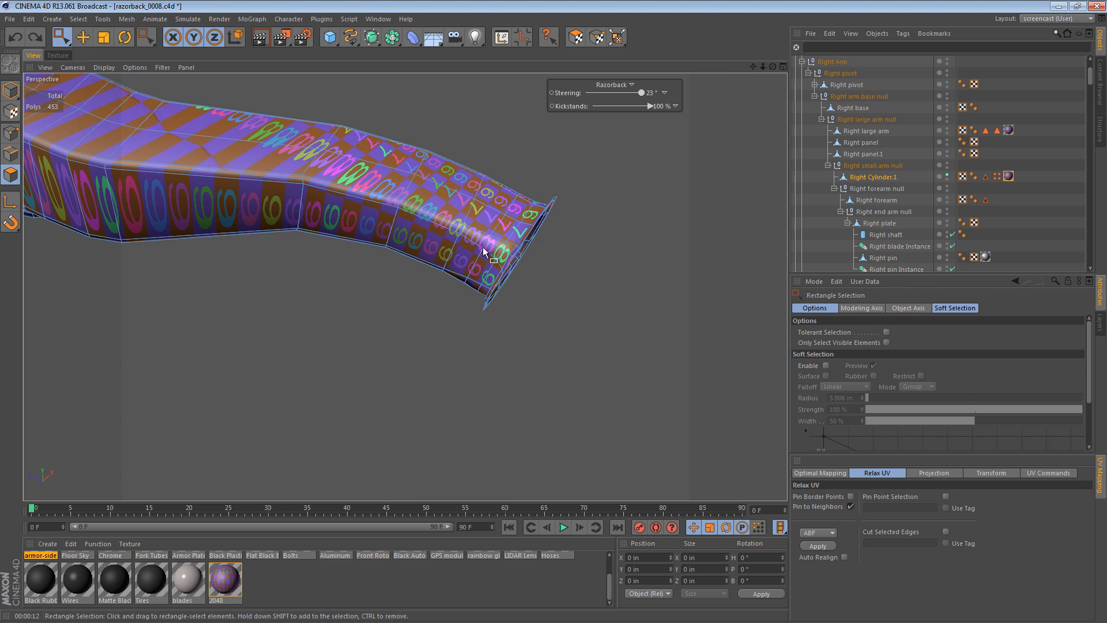
left_click_drag(248, 189, 535, 223, "alt")
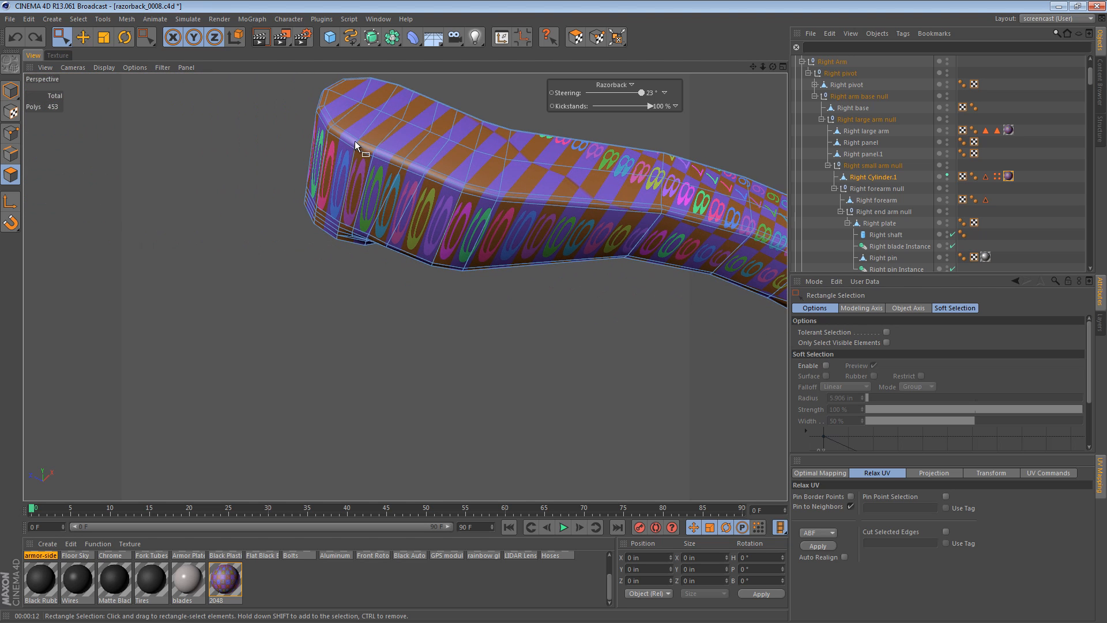
mouse_move(355, 141)
left_mouse_down("alt")
mouse_move(293, 134)
mouse_move(263, 164)
mouse_move(410, 143)
mouse_move(376, 141)
left_mouse_up("alt")
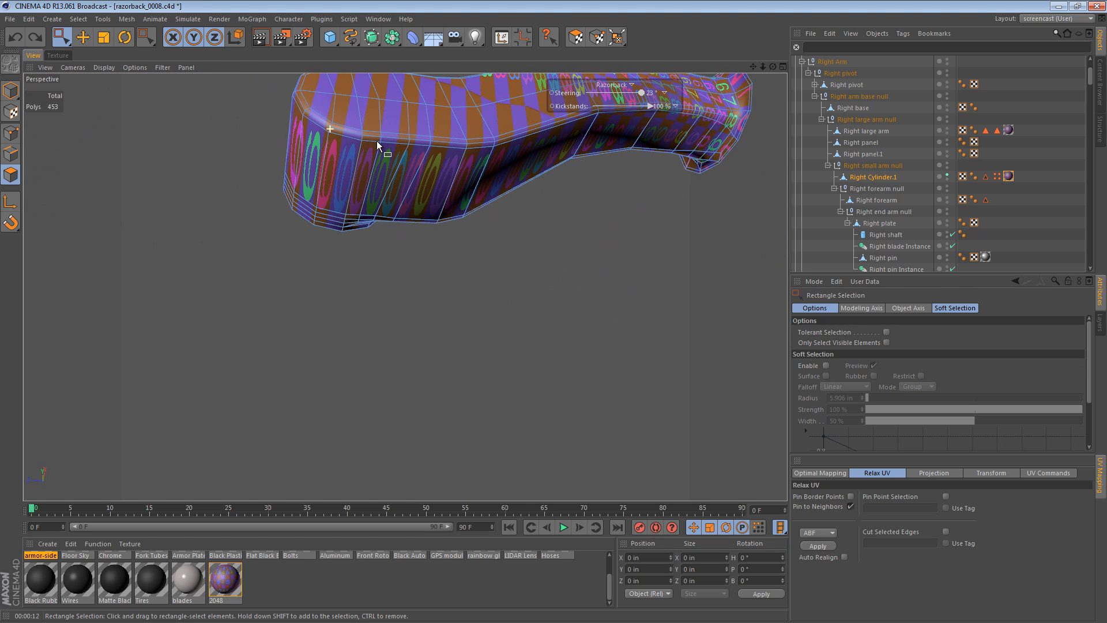
Path-select the edges along the upper border of the arm's side face, from the large end to the small end
left_click(10, 154)
key("e")
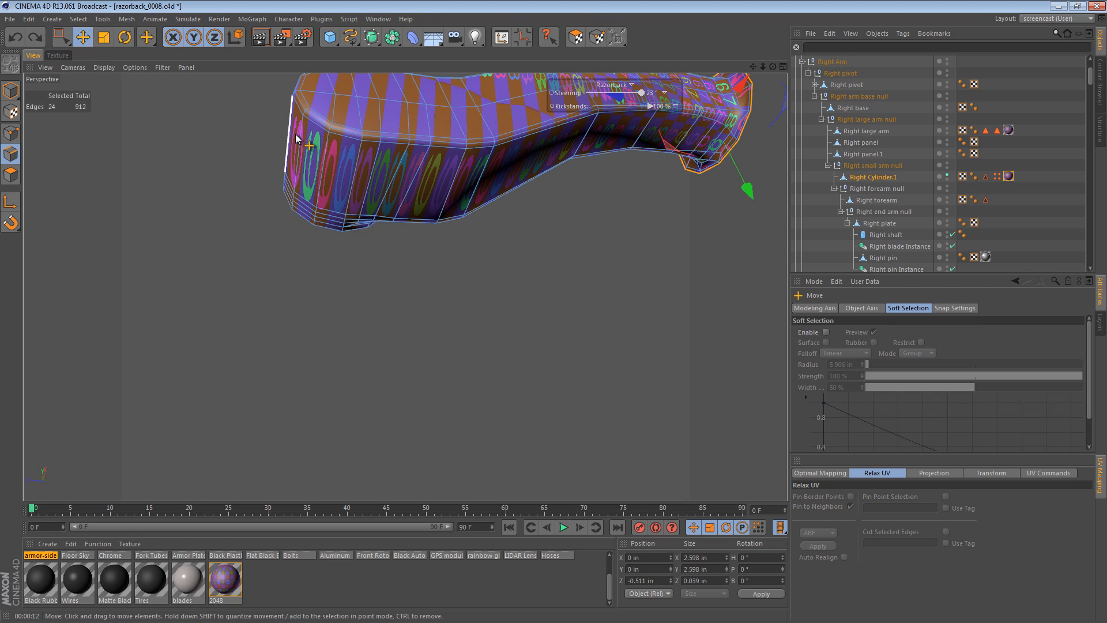
left_click(313, 184)
key("u")
key("m")
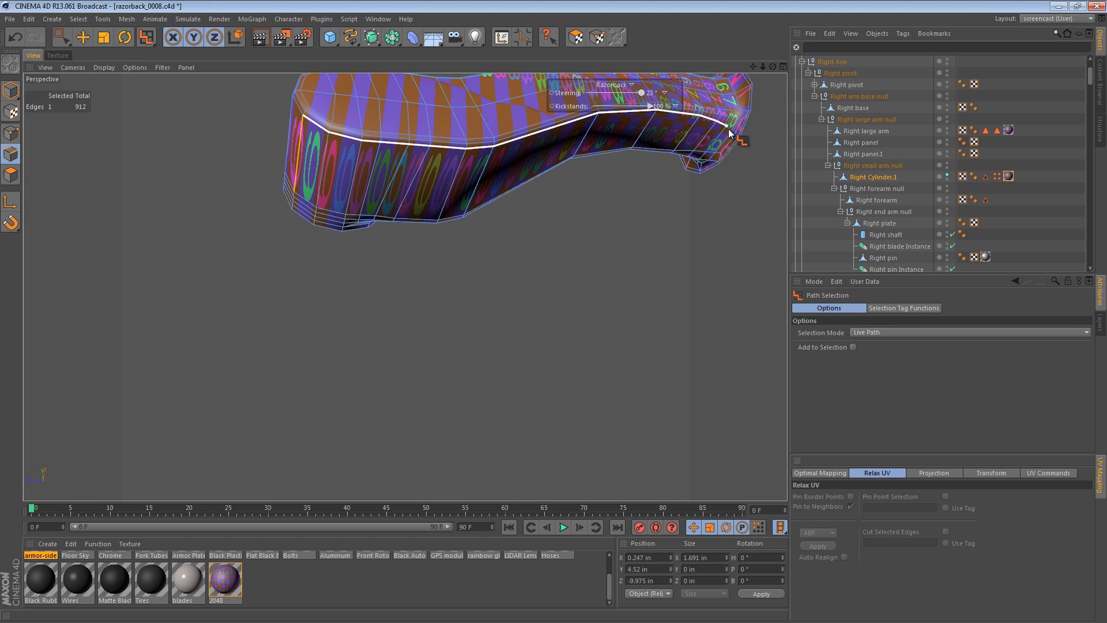
mouse_move(746, 149)
left_mouse_down()
mouse_move(681, 80)
mouse_move(554, 335)
mouse_move(687, 185)
mouse_move(748, 236)
mouse_move(767, 217)
mouse_move(728, 236)
left_mouse_up()
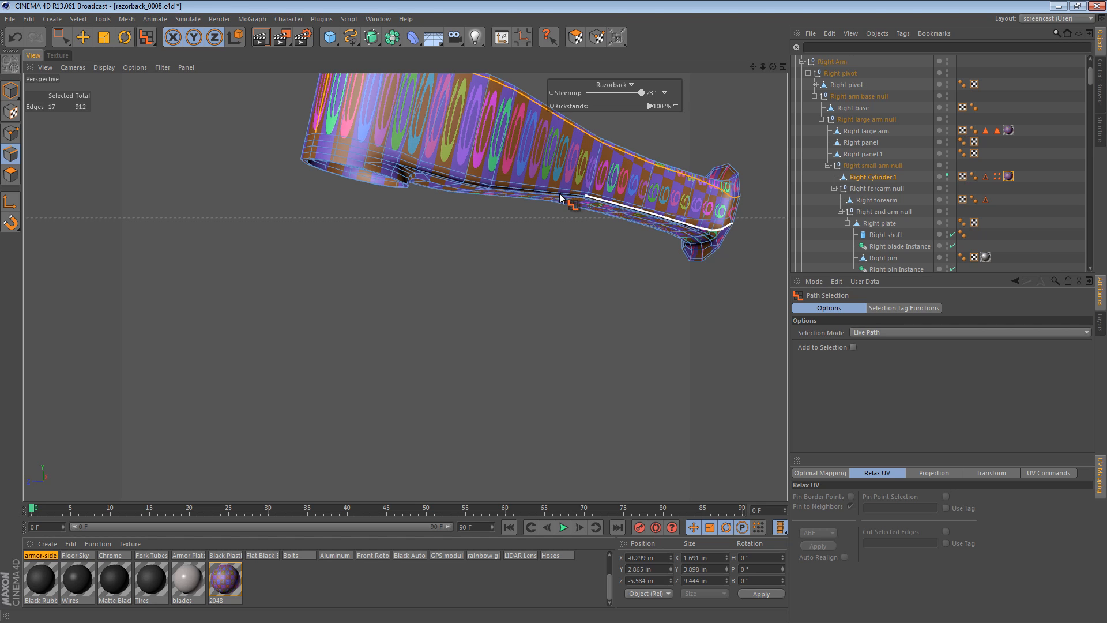
Extend the edge path back along the side face's lower border to the large end and deselect the stray edge there
left_click_drag(561, 198, 482, 184)
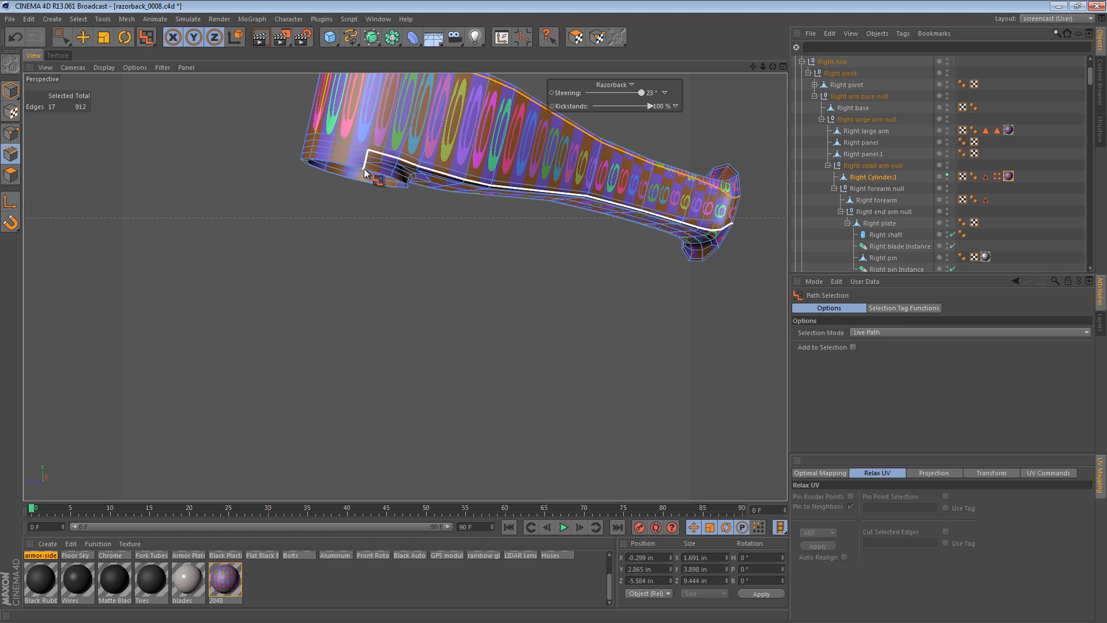
mouse_move(365, 171)
left_mouse_down()
mouse_move(555, 334)
mouse_move(432, 128)
mouse_move(399, 197)
mouse_move(452, 286)
mouse_move(340, 225)
left_mouse_up()
key("e")
left_click(356, 185, "ctrl")
left_click_drag(379, 183, 393, 159, "alt")
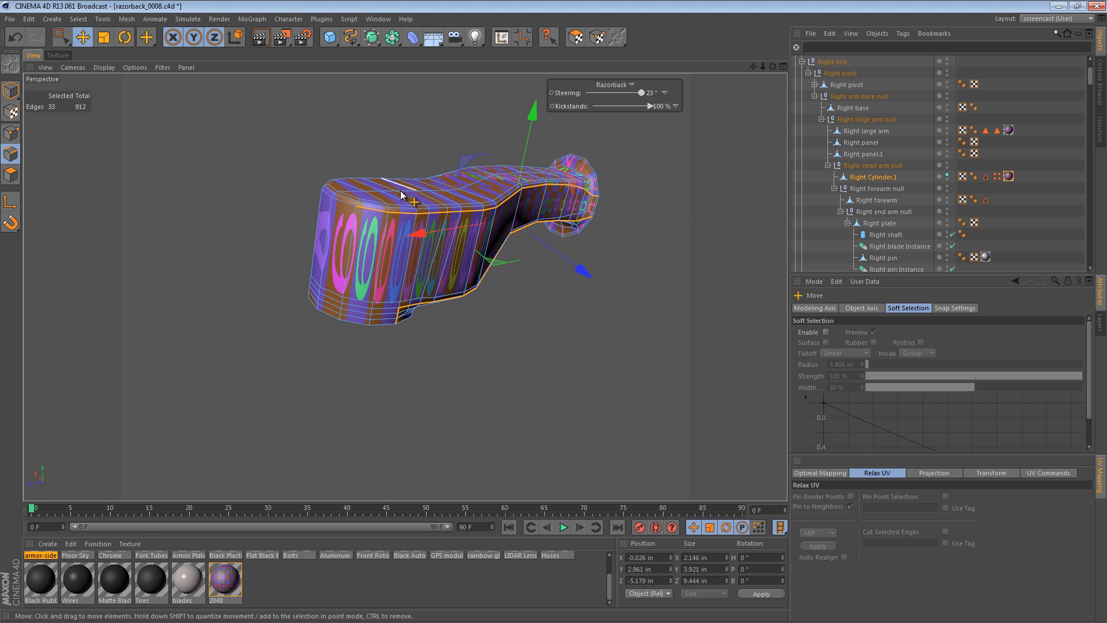
left_click_drag(416, 203, 328, 223, "alt")
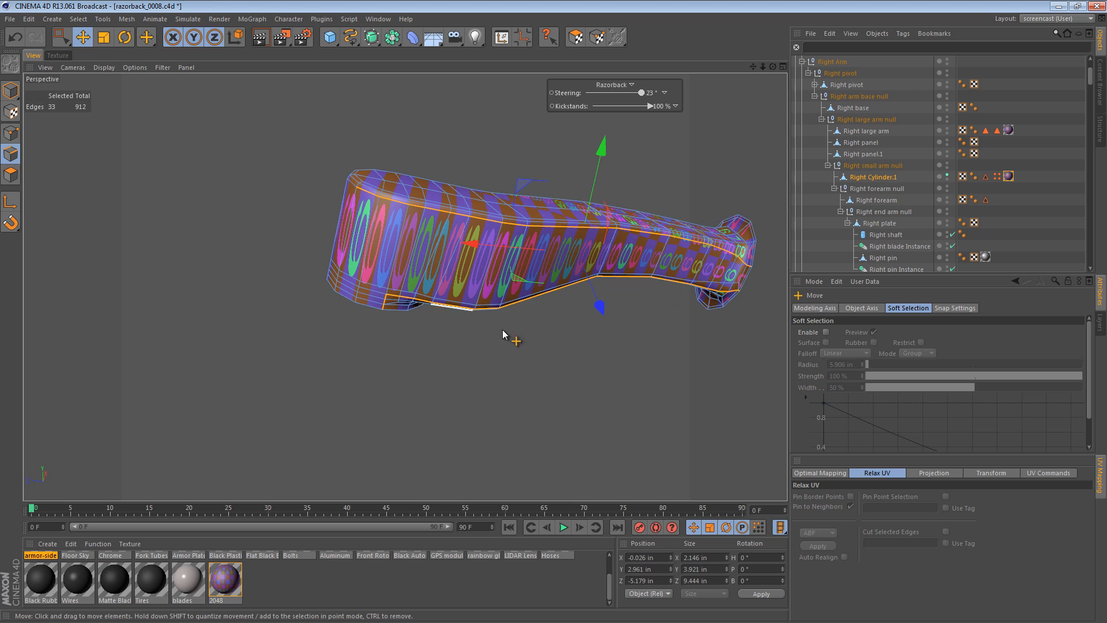
middle_click_drag(602, 236, 521, 238, "alt")
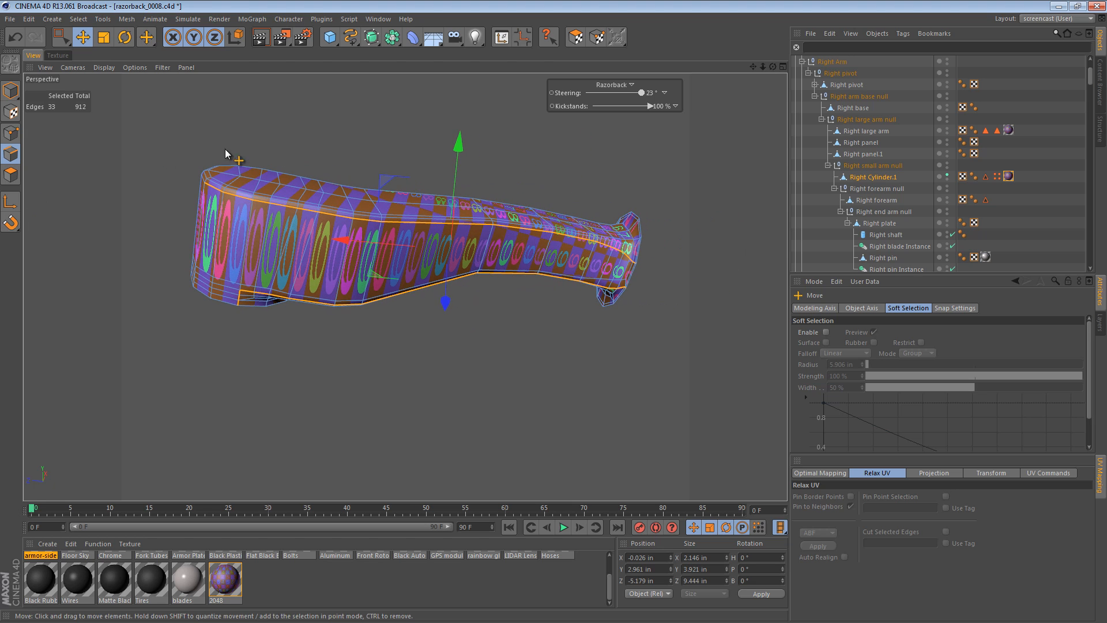
Set the projection of Right Cylinder.1's 2048 texture tag to Cylindrical in Texture Axis mode
left_click(10, 112)
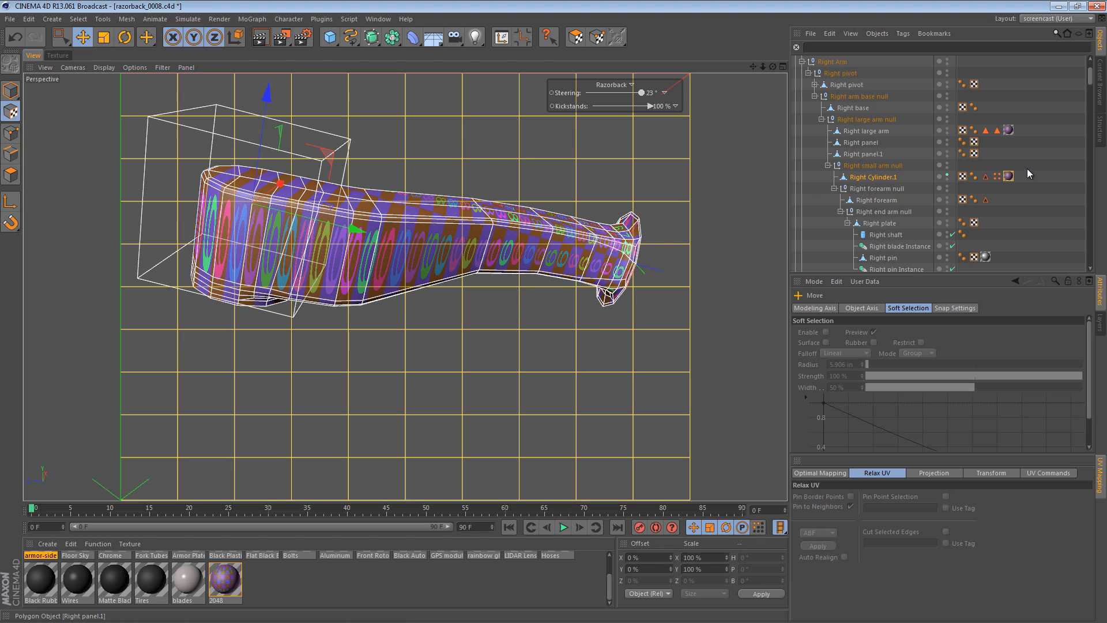
left_click(1008, 177)
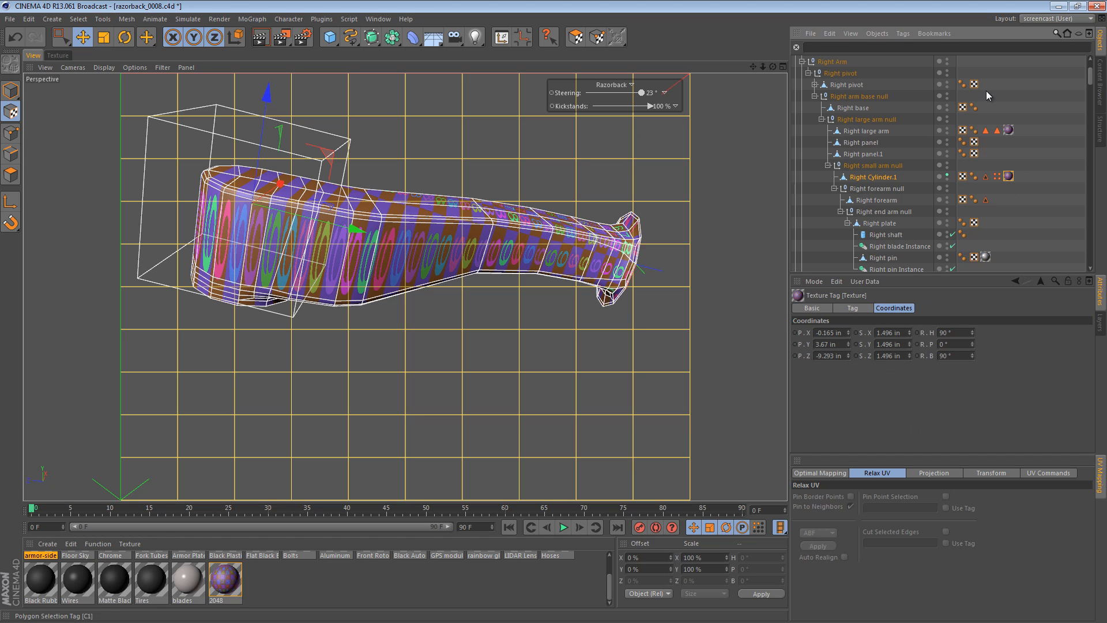
left_click(853, 308)
left_click(885, 356)
left_click(885, 390)
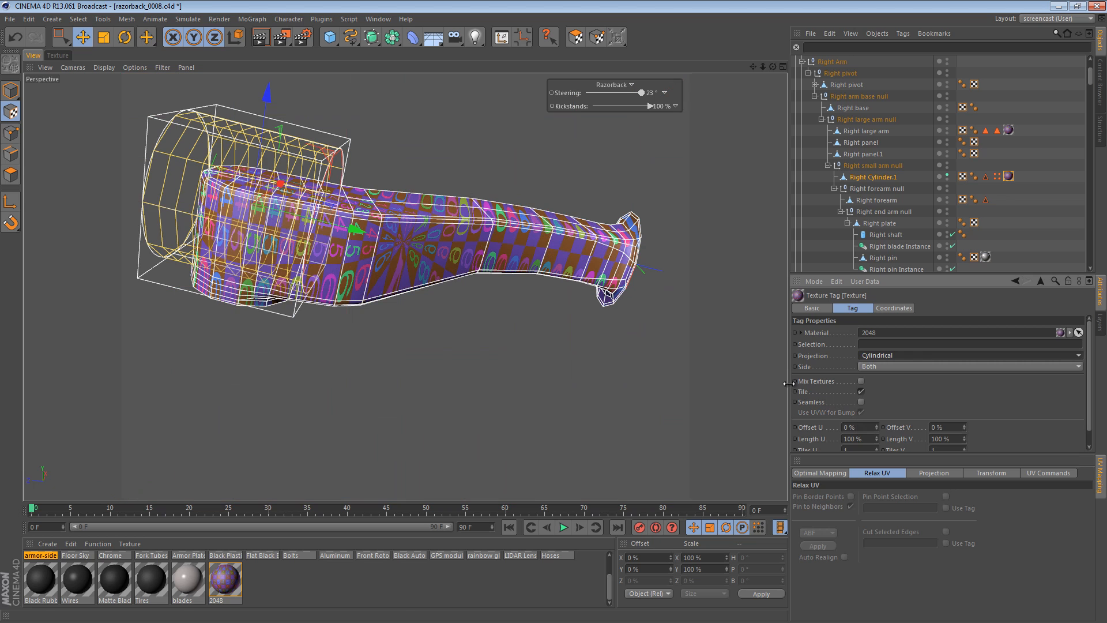
In the top view, move the cylindrical projection onto the middle of the arm and rotate it to follow the arm's length
key("F2")
middle_click_drag(538, 230, 444, 265, "alt")
right_click_drag(535, 255, 709, 257, "alt")
key("e")
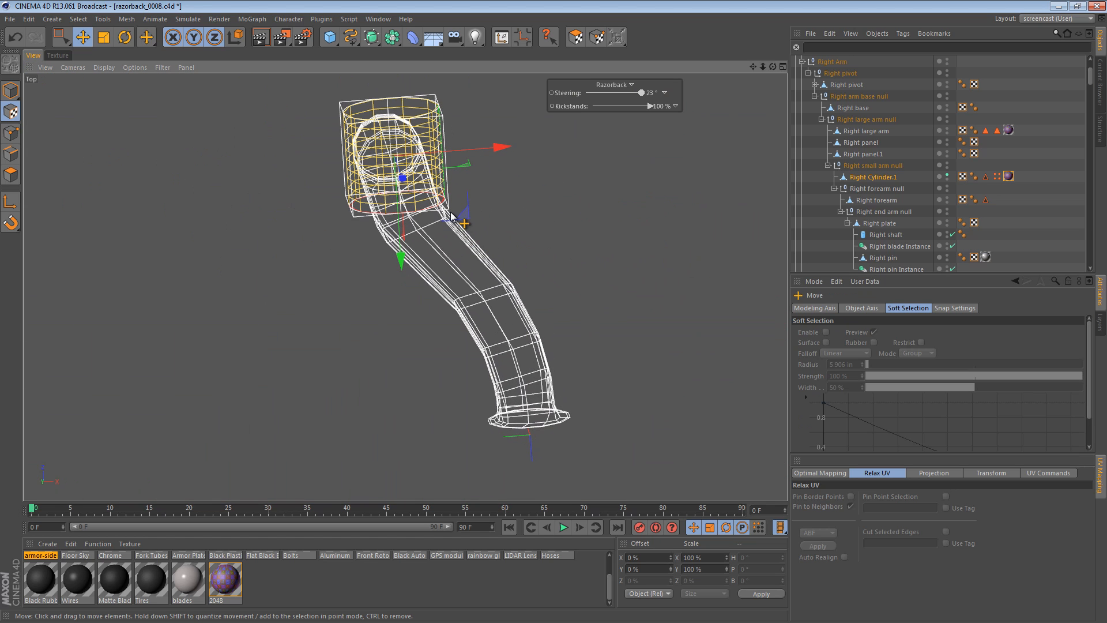
left_click_drag(452, 215, 545, 353)
key("r")
mouse_move(532, 265)
left_mouse_down()
mouse_move(525, 228)
mouse_move(528, 248)
mouse_move(434, 175)
left_mouse_up()
Reposition the cylindrical projection in the perspective view and scale it up until it encloses the whole arm
key("F1")
key("e")
left_click_drag(500, 134, 561, 333)
key("t")
right_click_drag(440, 318, 410, 313, "alt")
middle_click_drag(414, 319, 368, 346, "alt")
left_click_drag(369, 346, 412, 372, "alt")
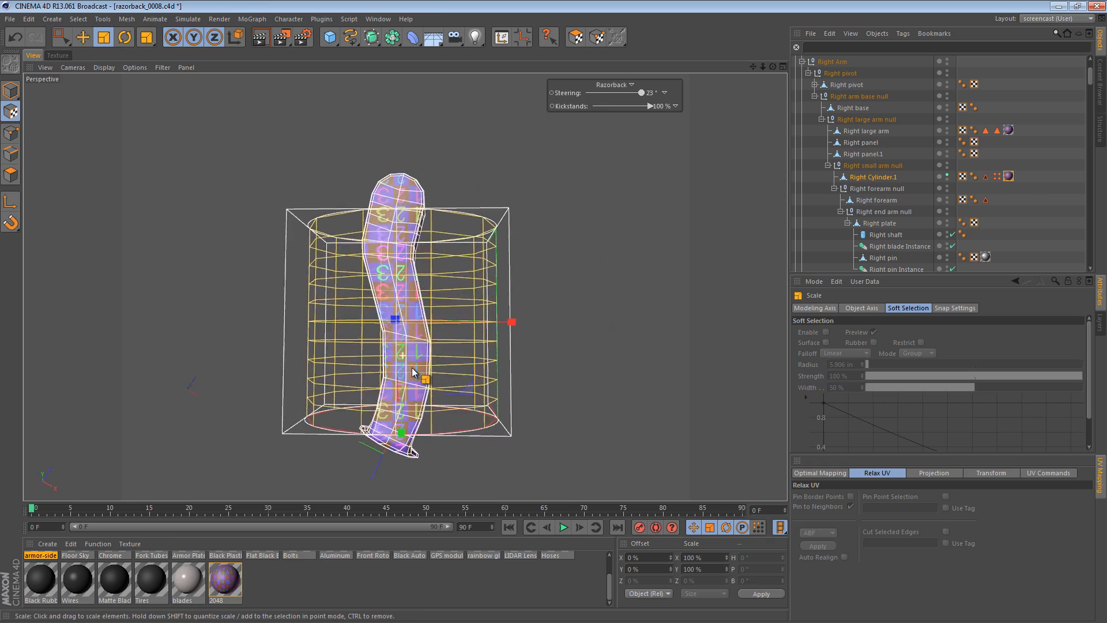
Rotate the cylindrical projection so that its axis runs along the arm's length
key("r")
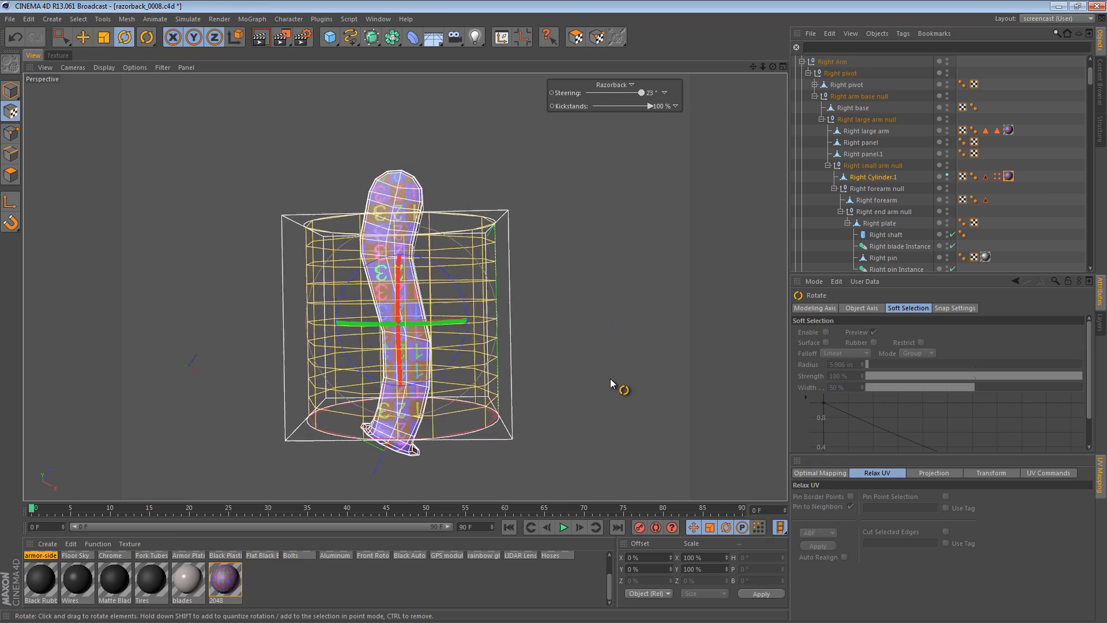
left_click_drag(611, 379, 559, 400)
left_click_drag(378, 331, 400, 126)
left_click_drag(449, 309, 315, 427)
left_click_drag(370, 379, 472, 306, "alt")
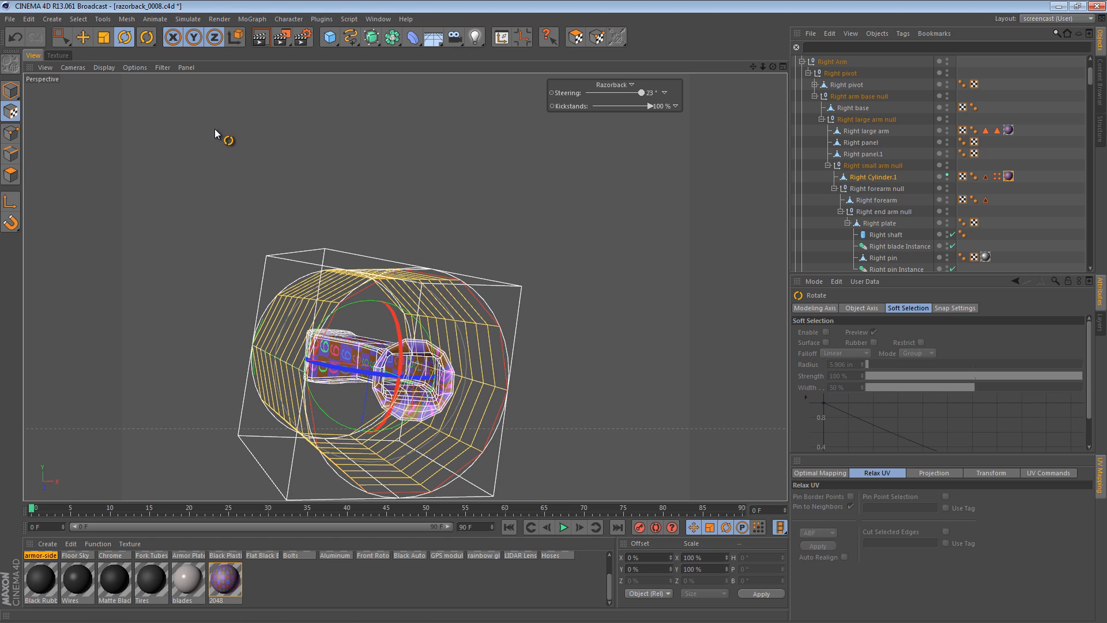
Examine the arm's projected UV layout in the Texture view using UV polygon mode
left_click(57, 56)
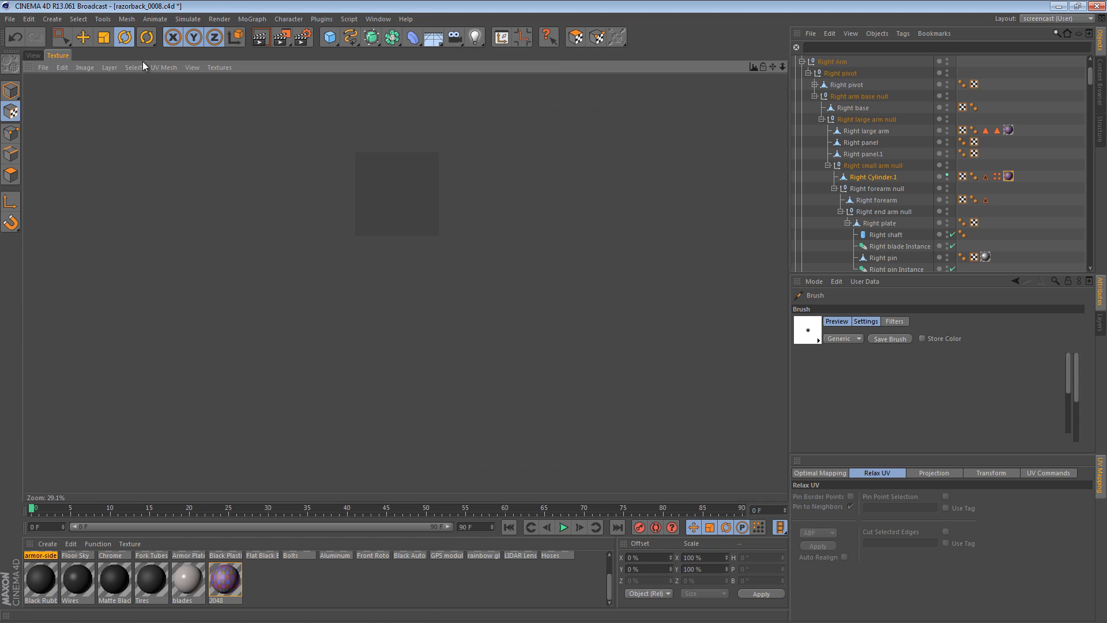
left_click(575, 37)
scroll(557, 334, "up", 5)
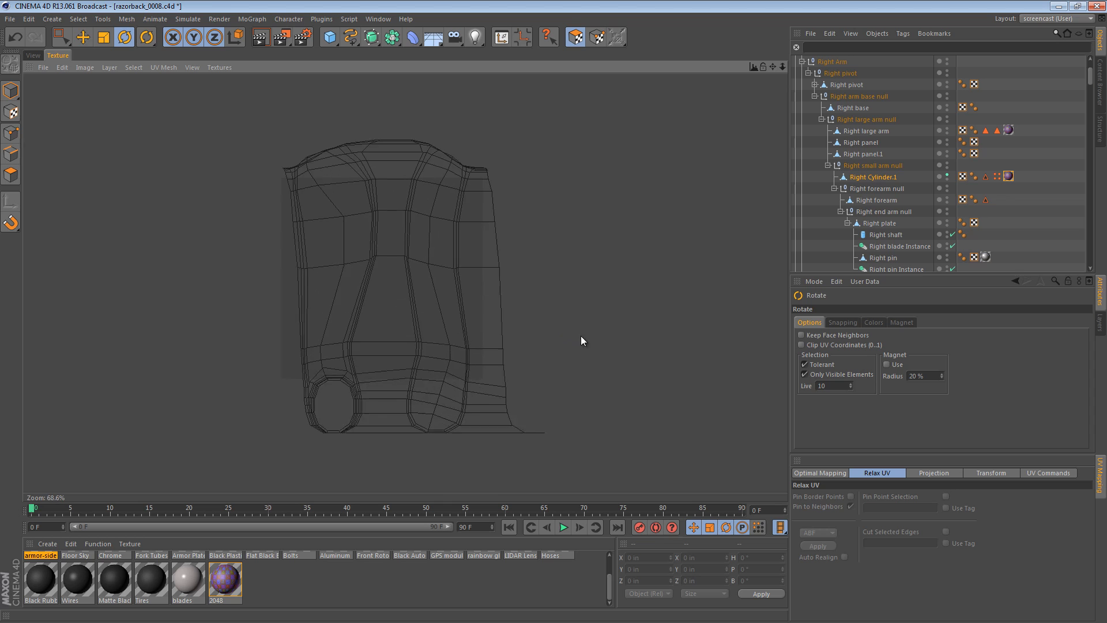
right_click_drag(580, 336, 604, 336, "alt")
middle_click_drag(385, 209, 392, 161, "alt")
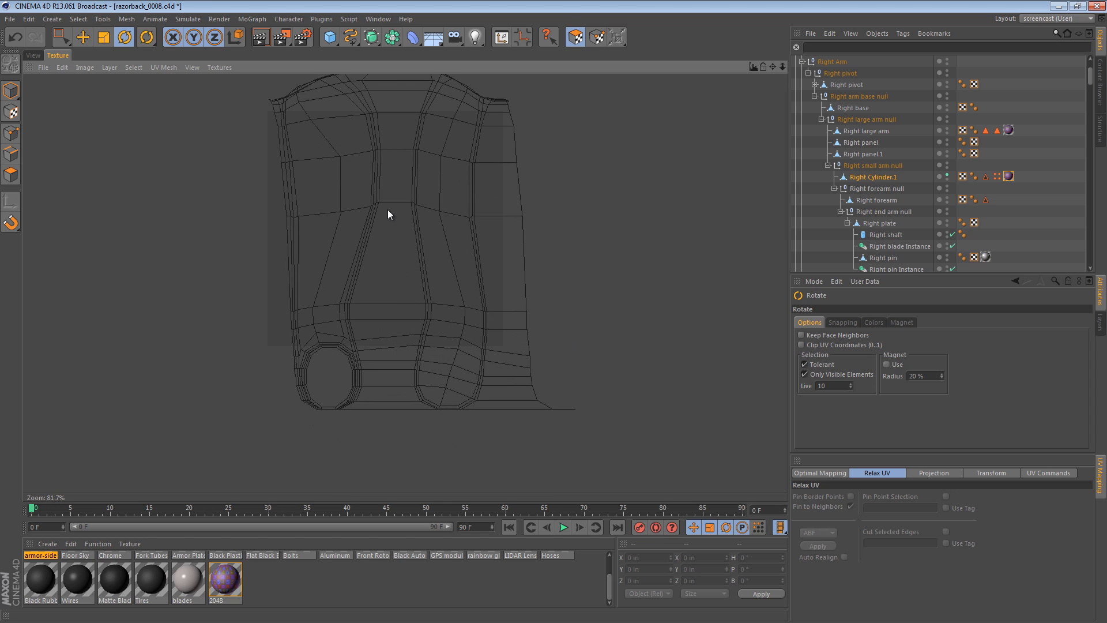
middle_click_drag(387, 209, 388, 227, "alt")
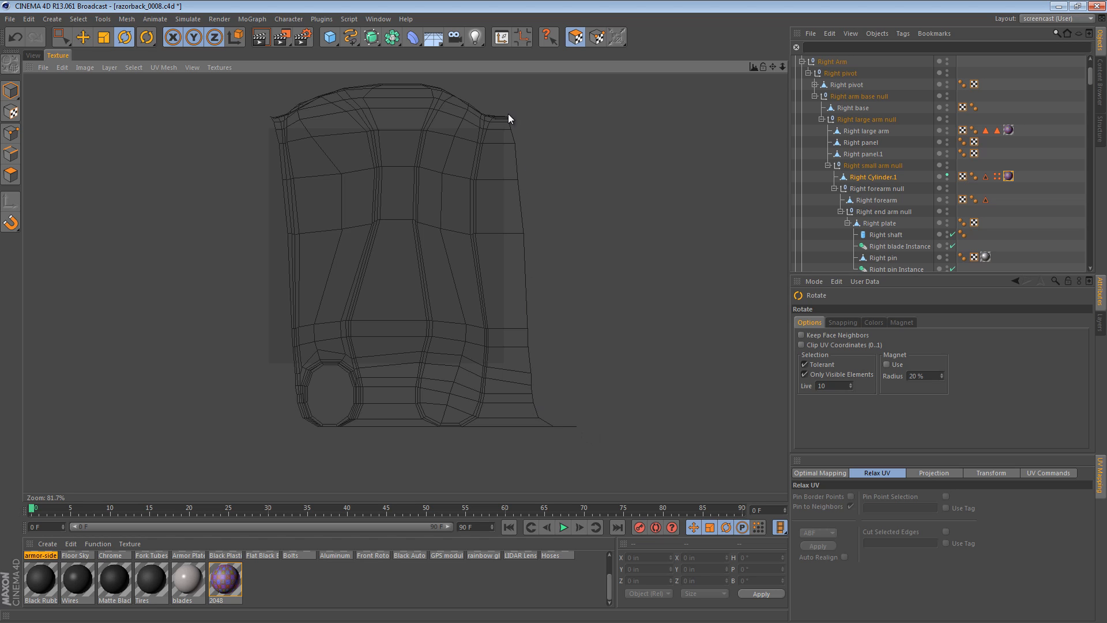
Reselect Right Cylinder.1's 2048 texture tag in the 3D view and return to Texture Axis mode
left_click(32, 55)
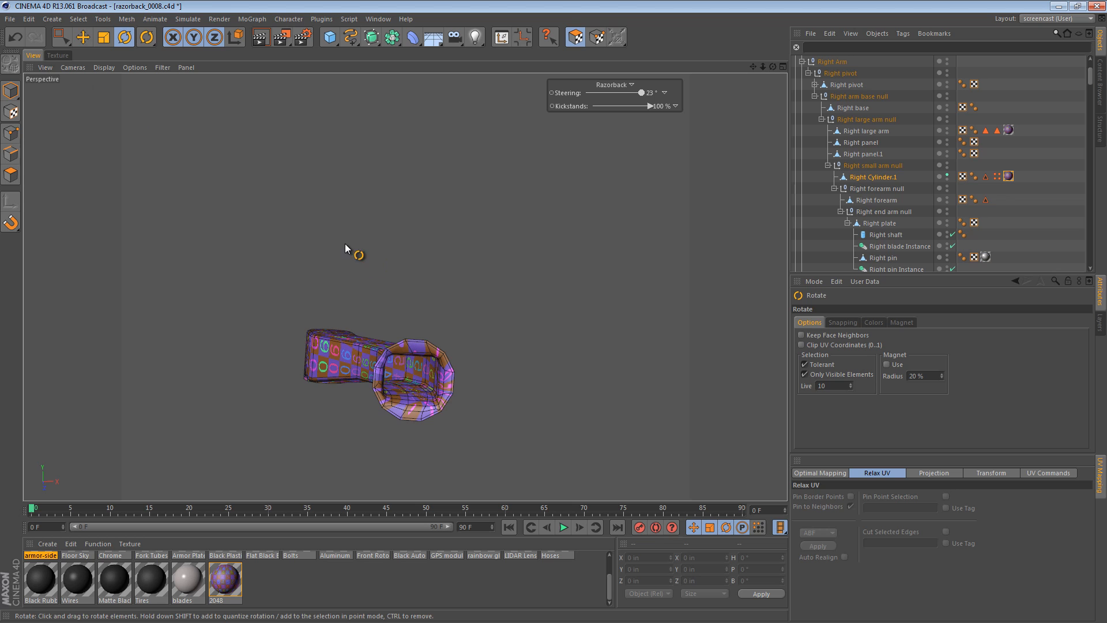
left_click(1011, 178)
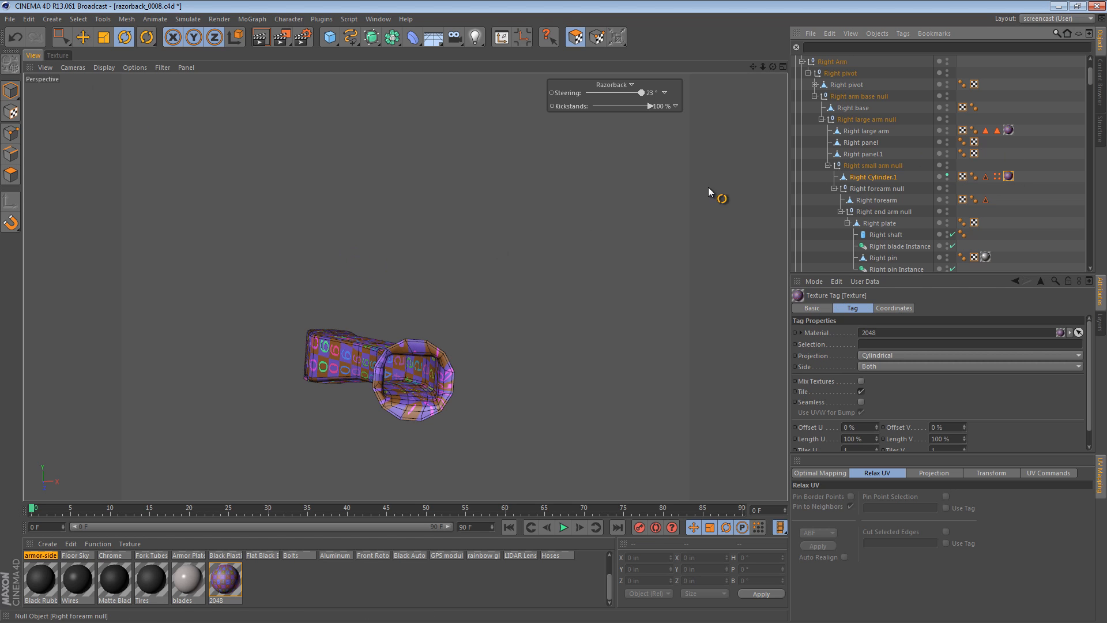
left_click(12, 114)
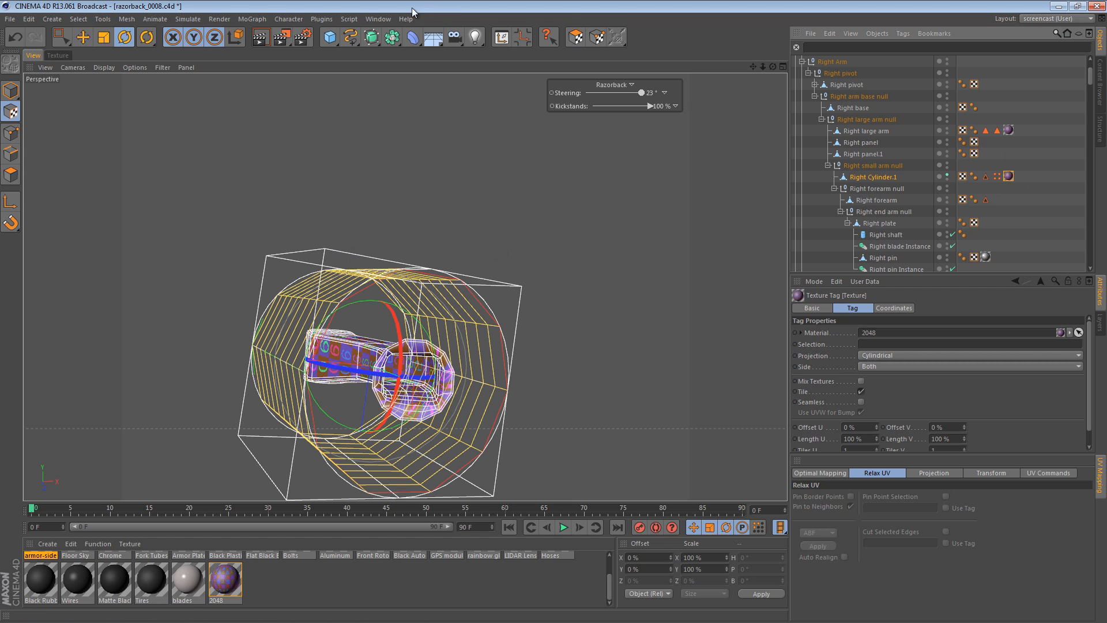
Dock the Texture view beside the perspective view and show the arm's UV mesh in it
left_click(375, 20)
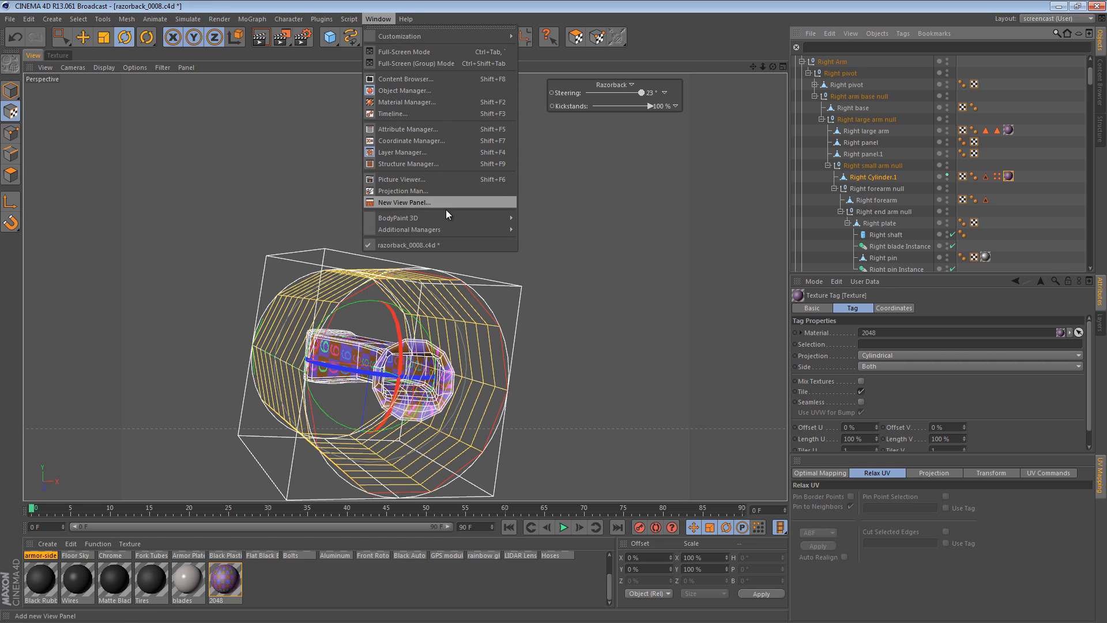
mouse_move(482, 230)
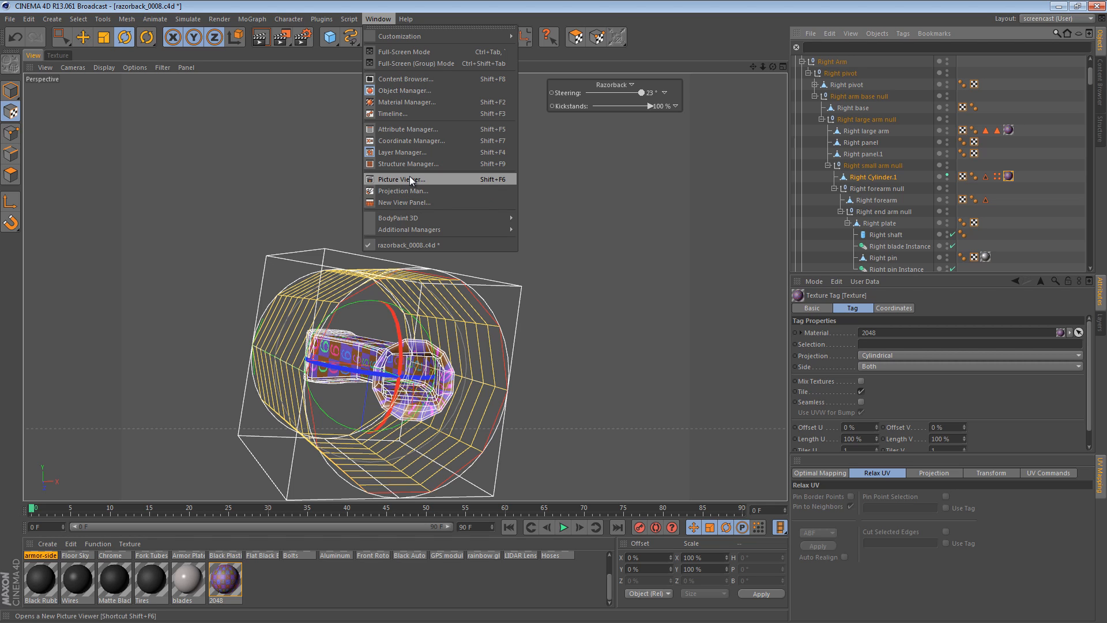
left_click(63, 56)
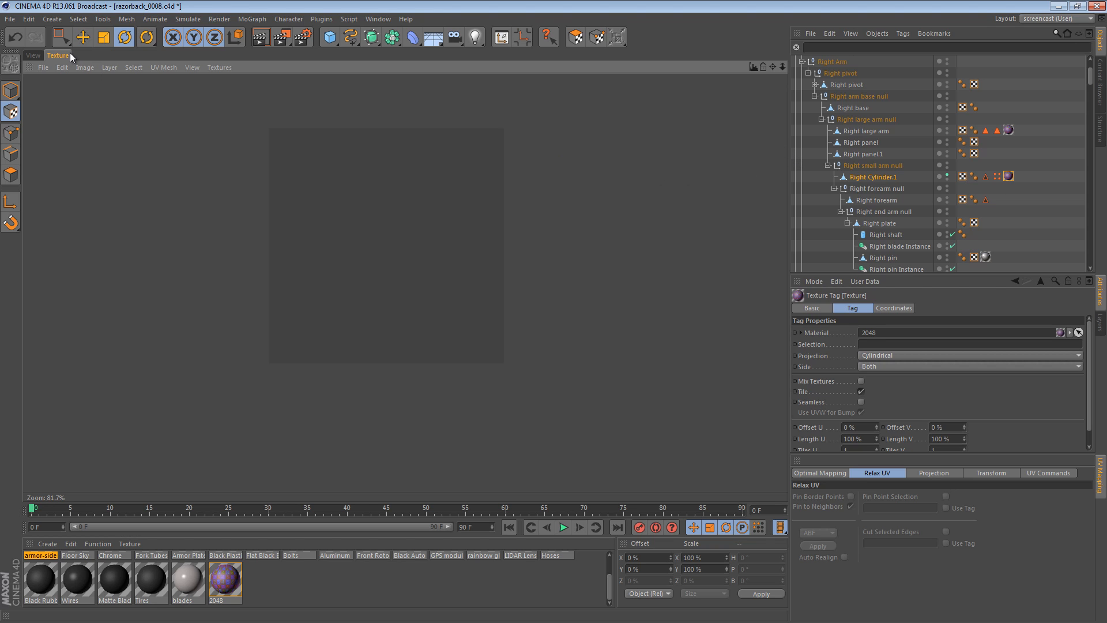
left_click(774, 182)
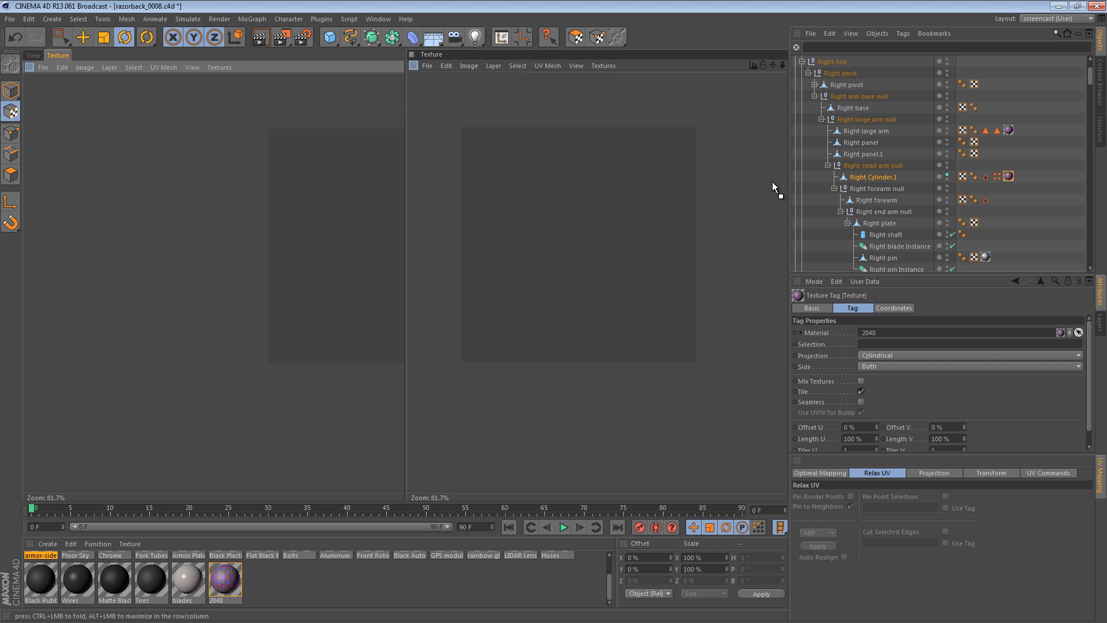
left_click(518, 65)
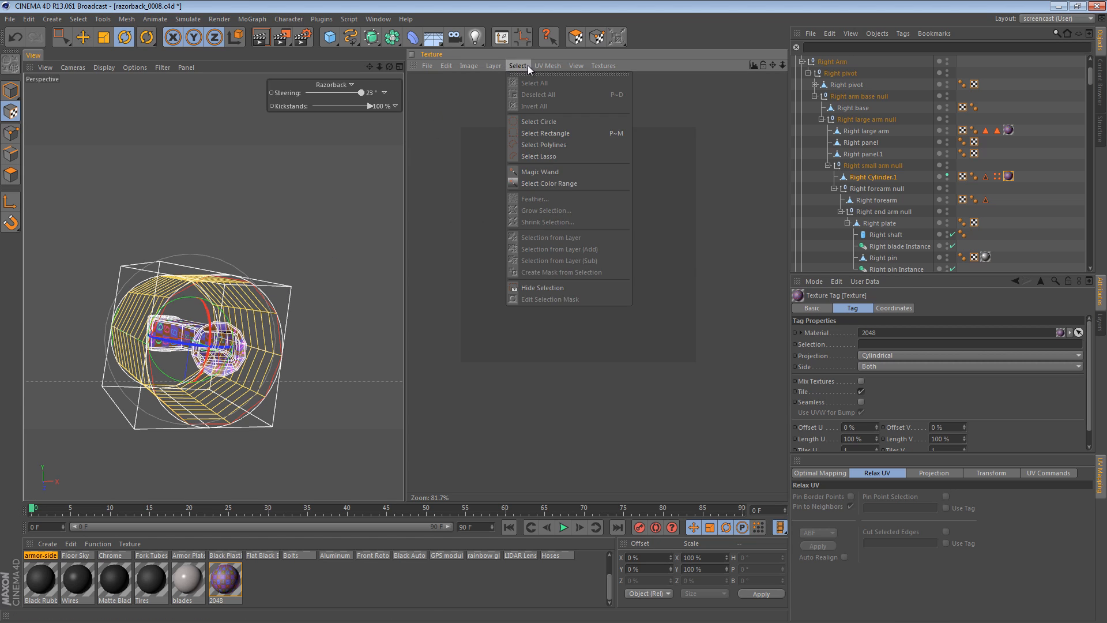
left_click(555, 80)
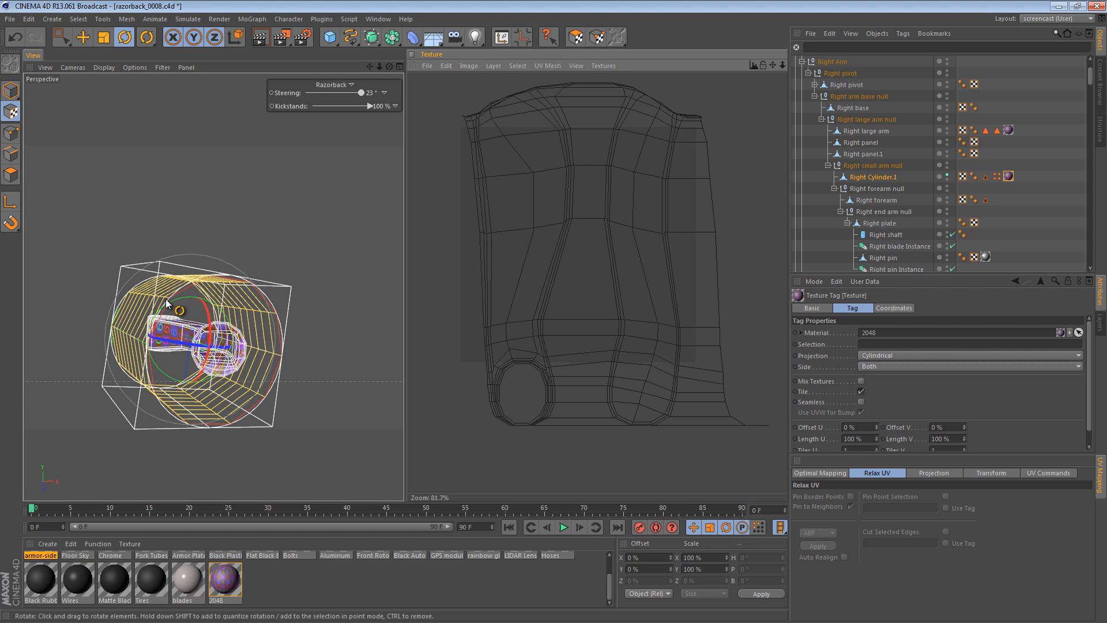
Rotate the projection about its own axis until the arm's UV mesh is one continuous piece without wrapped polygons
left_click_drag(174, 301, 197, 296)
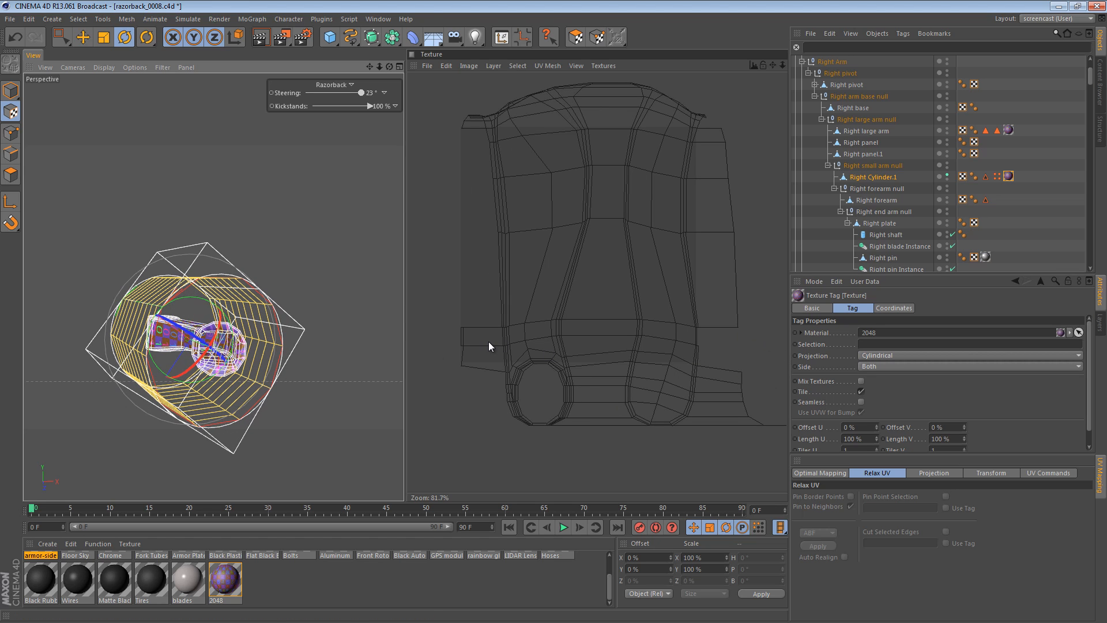
left_click_drag(193, 296, 241, 284)
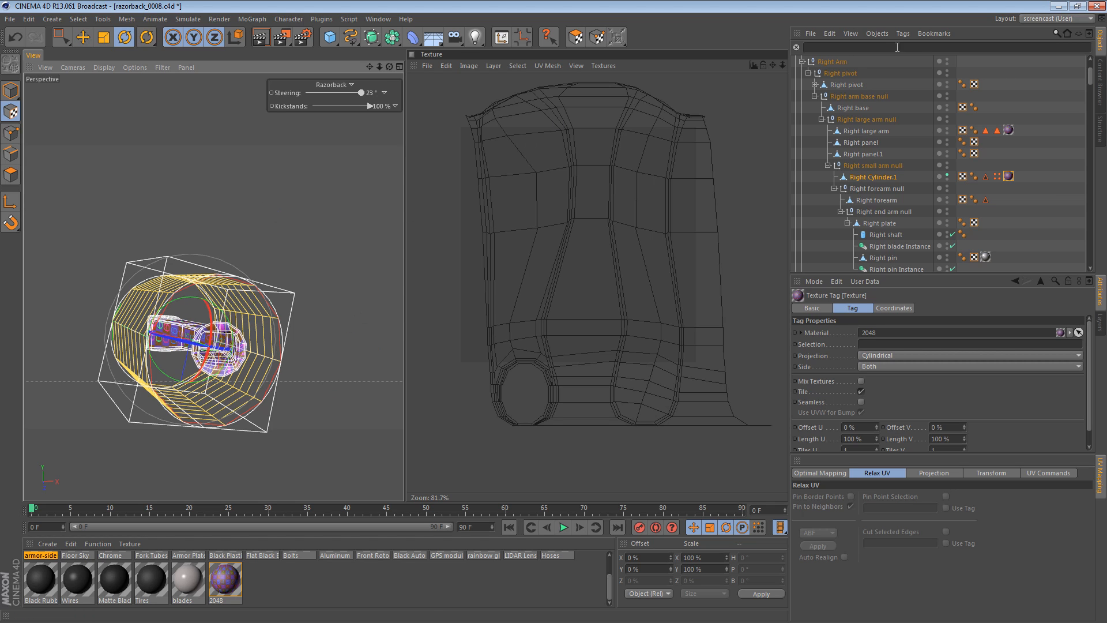
Rectangle-select all of the arm's visible polygons and generate UVW coordinates from the 2048 tag's cylindrical projection
left_click(11, 175)
left_click_drag(205, 345, 248, 437, "alt")
left_click(62, 38)
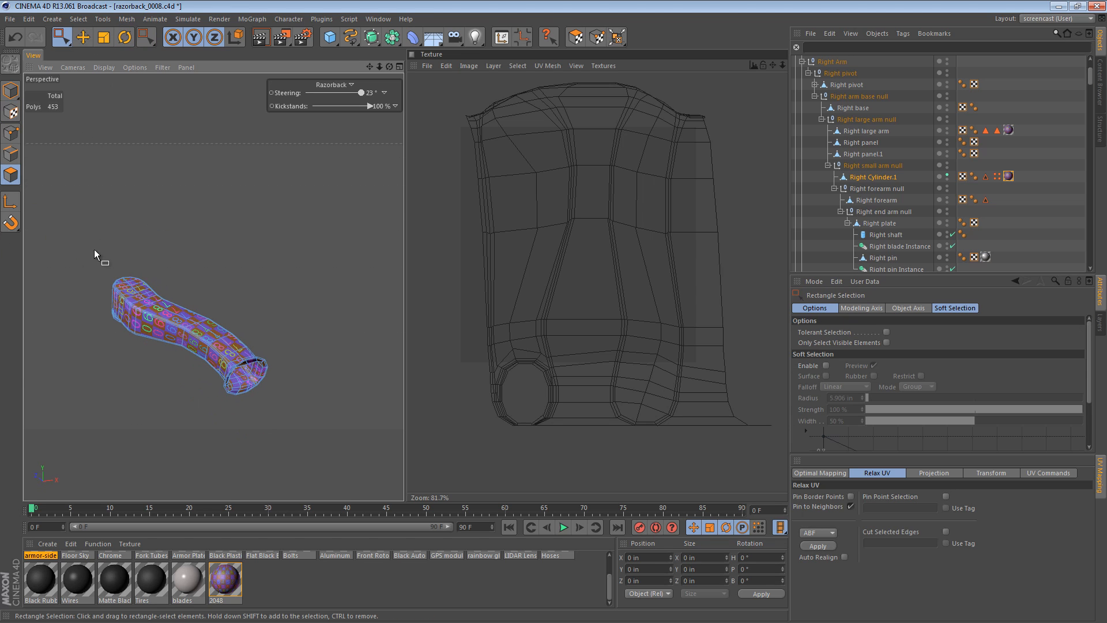
left_click_drag(84, 226, 308, 430)
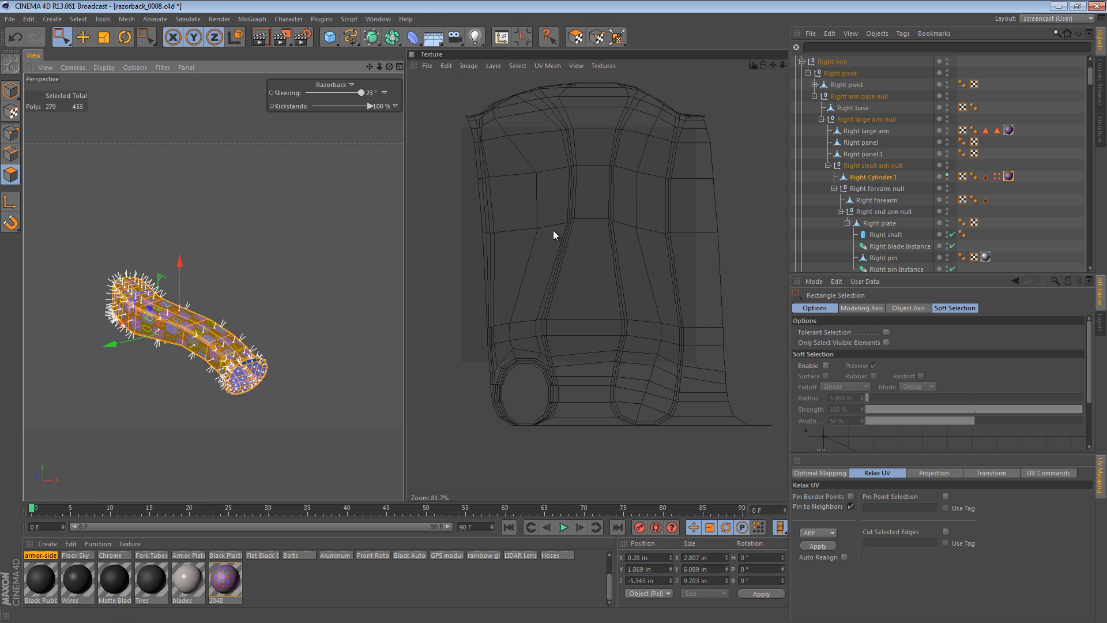
left_click(1008, 177)
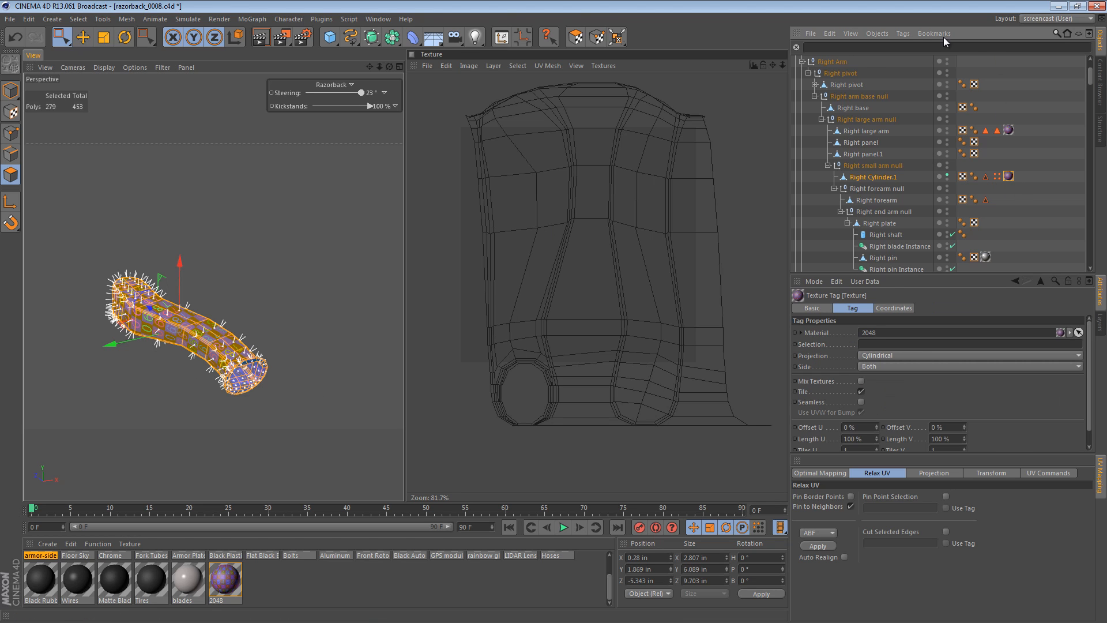
left_click(903, 34)
left_click(955, 142)
Scale the arm's UV polygons down and rotate them slightly to sit within the texture canvas
left_click(575, 37)
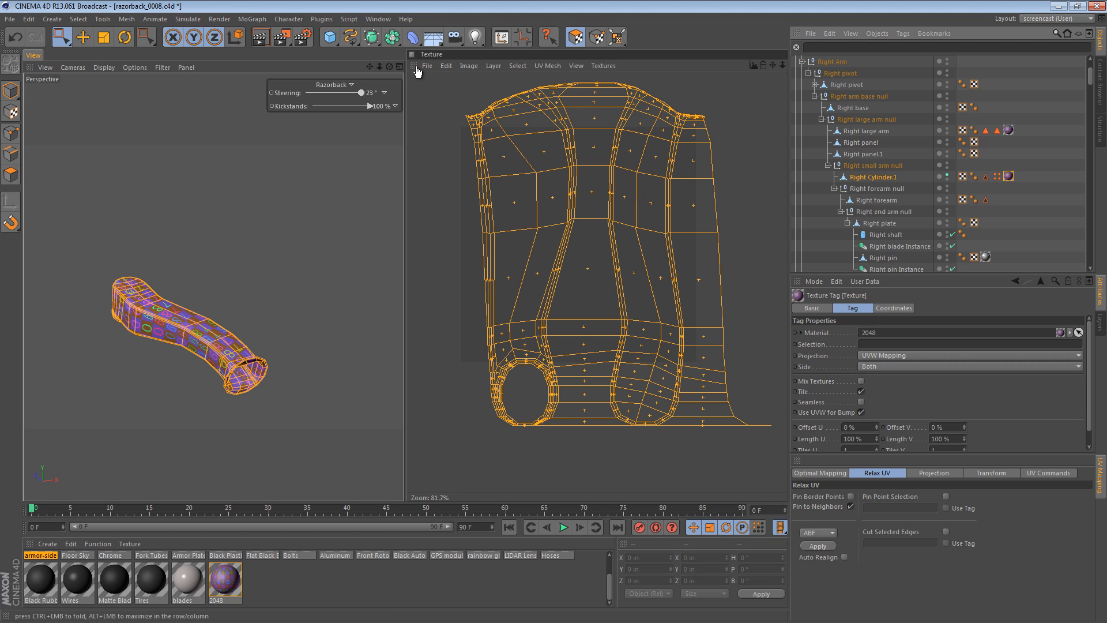
left_click(30, 52, "alt")
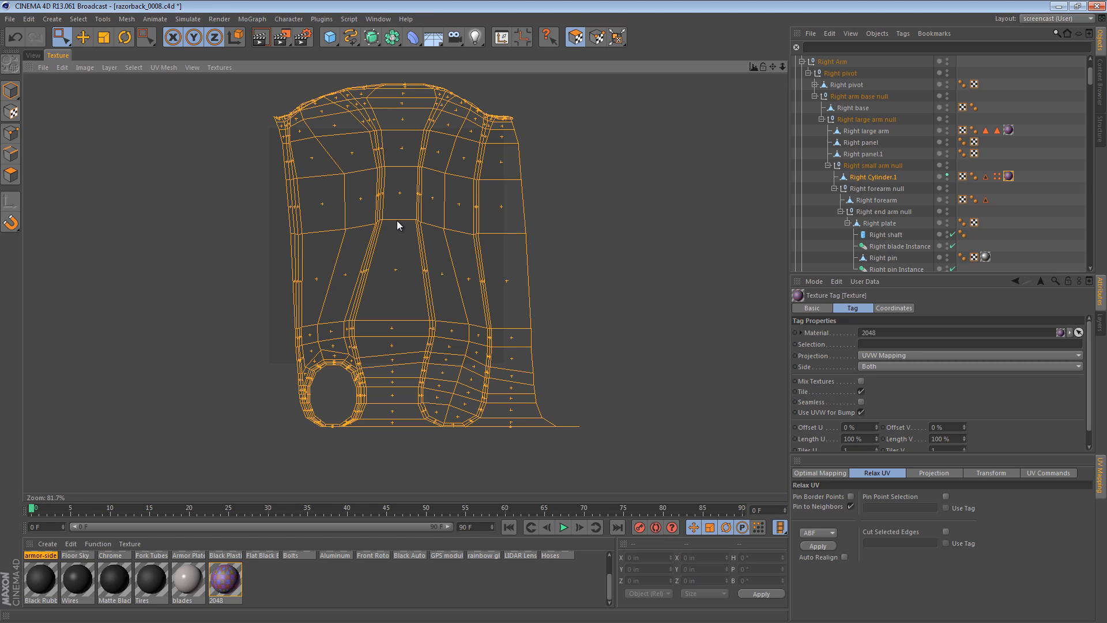
middle_click_drag(551, 328, 613, 345, "alt")
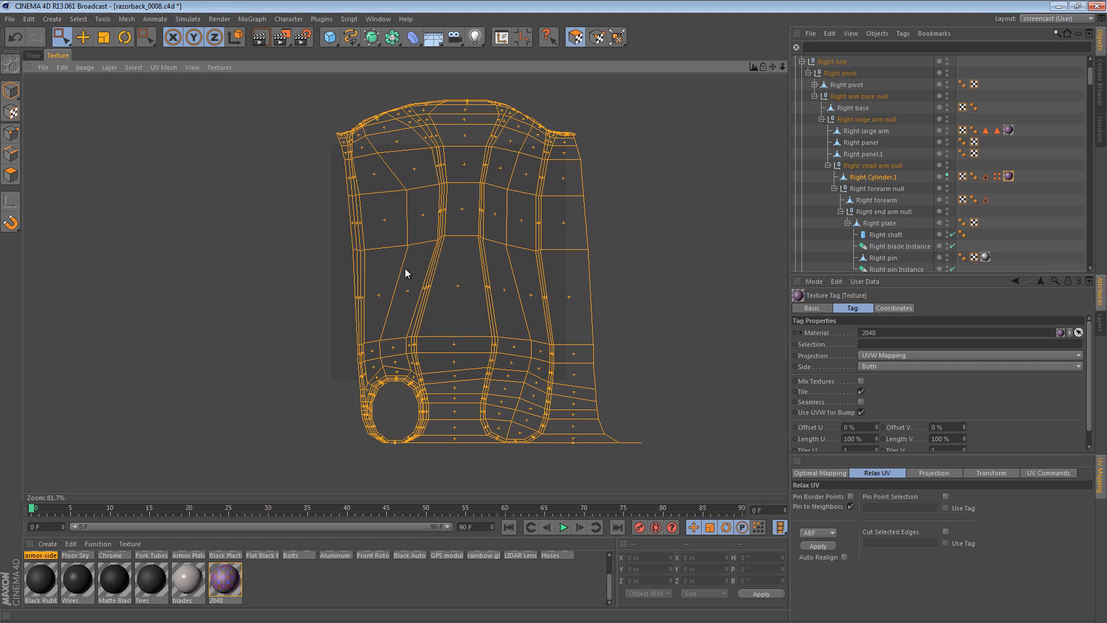
key("t")
left_click_drag(462, 284, 553, 334)
key("e")
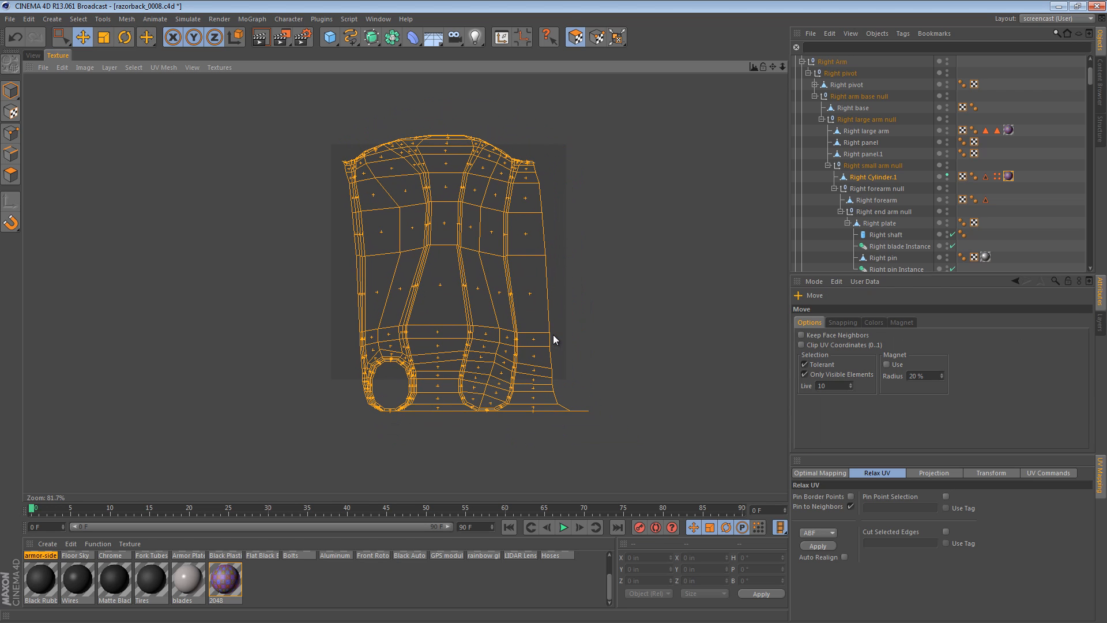
key("r")
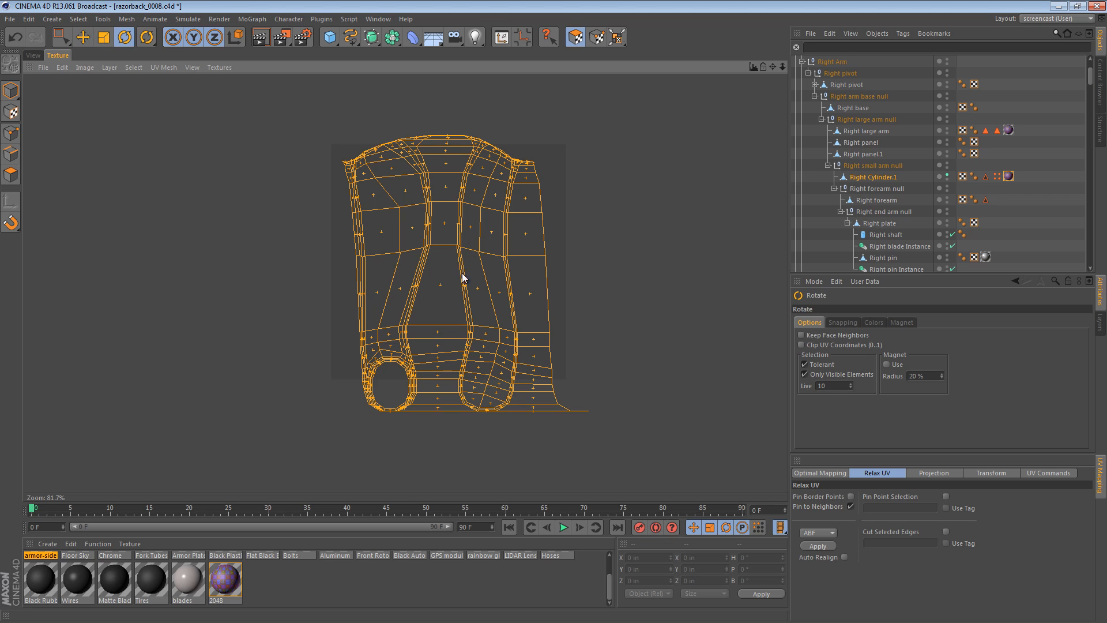
left_click_drag(462, 280, 554, 335)
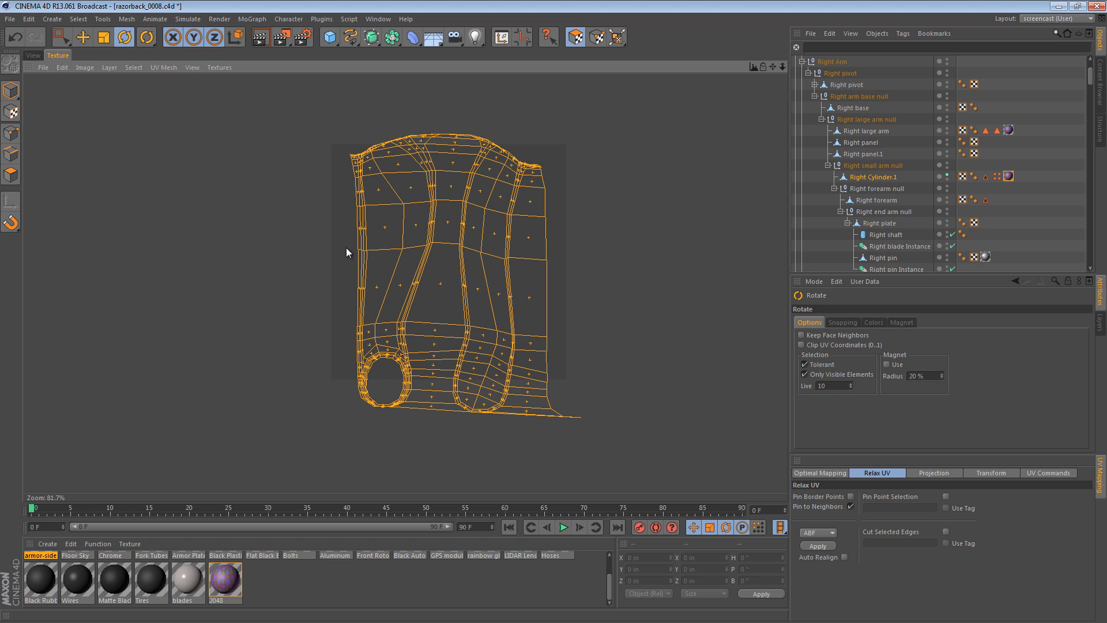
Rectangle-select the upper rows of the arm's UV polygons and relax them with ABF, pinned to neighbors
mouse_move(60, 37)
left_mouse_down()
mouse_move(112, 58)
mouse_move(118, 74)
left_mouse_up()
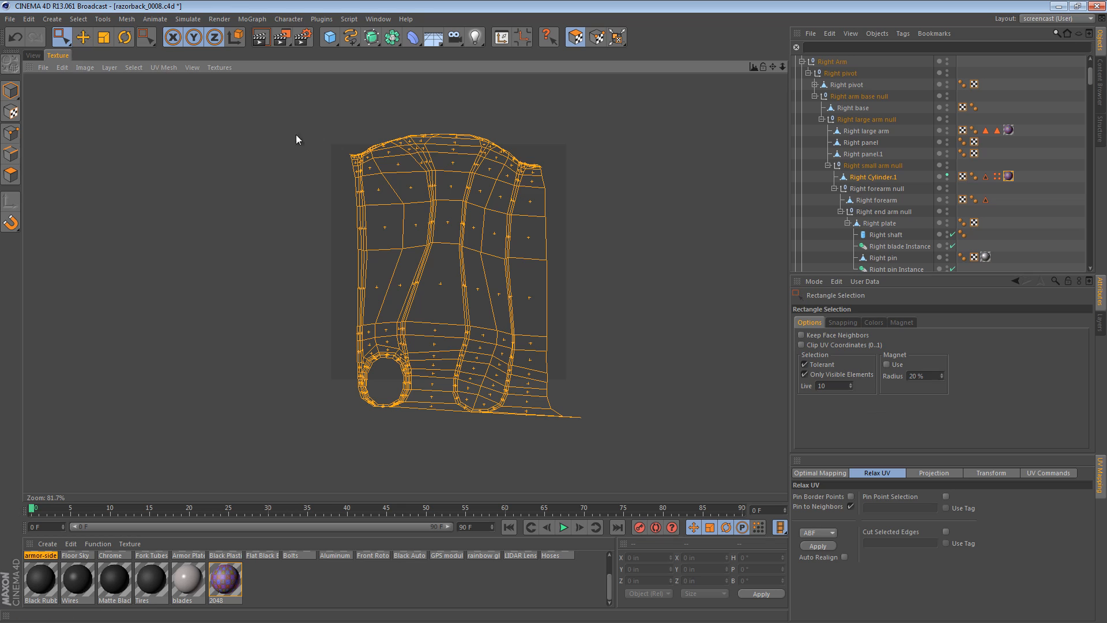
left_click_drag(292, 95, 644, 196)
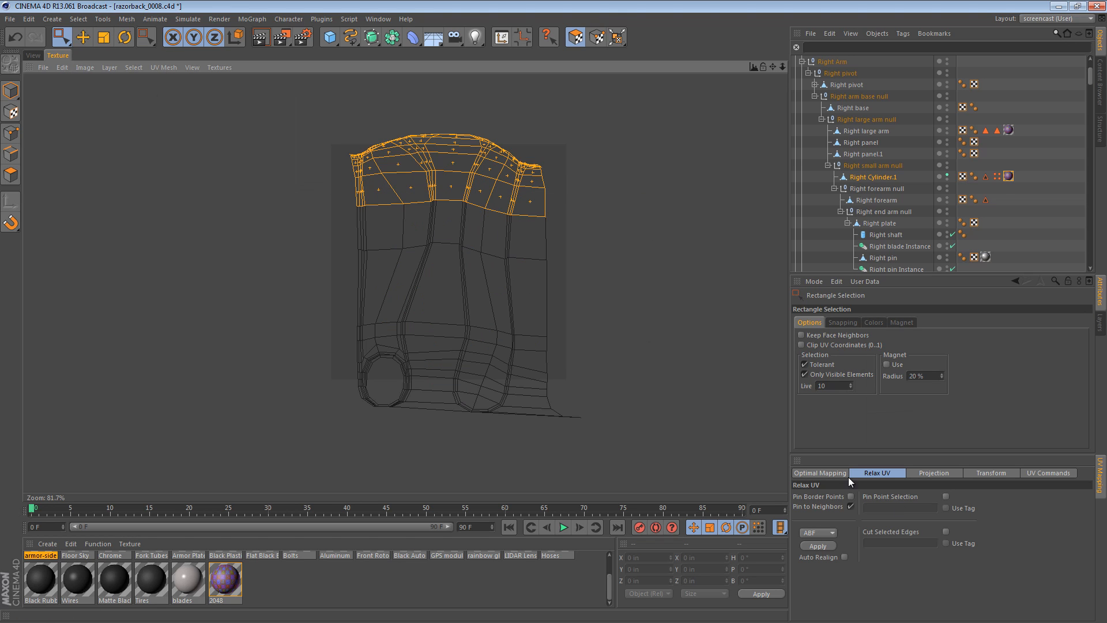
left_click(825, 548)
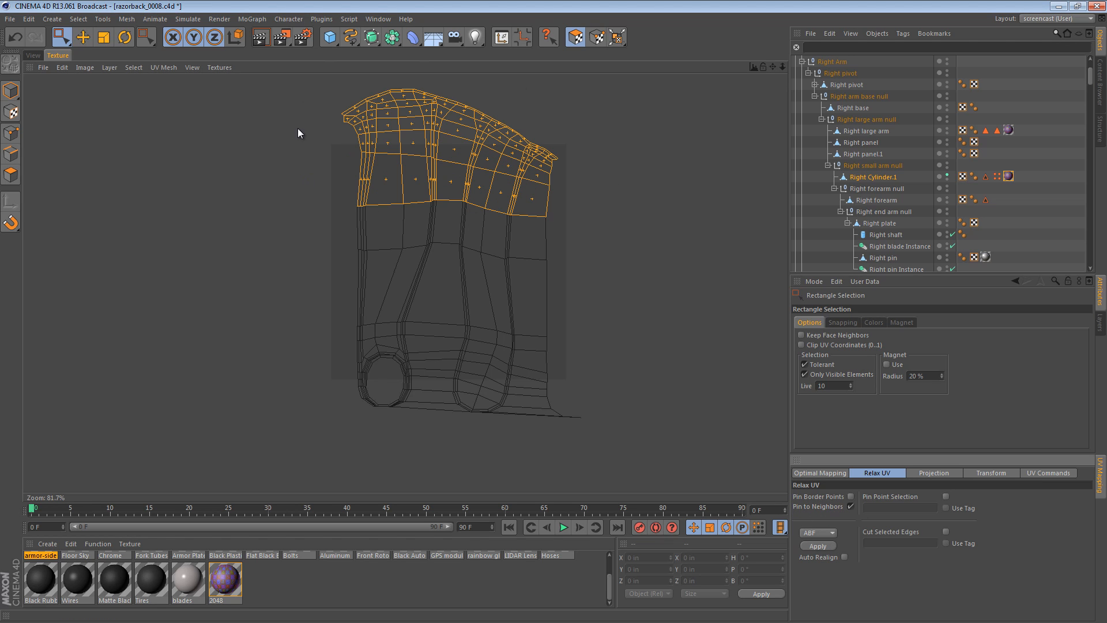
Select only the lower rows of UV polygons around the round opening and relax them with ABF, pinned to neighbors
left_click_drag(665, 458, 223, 344)
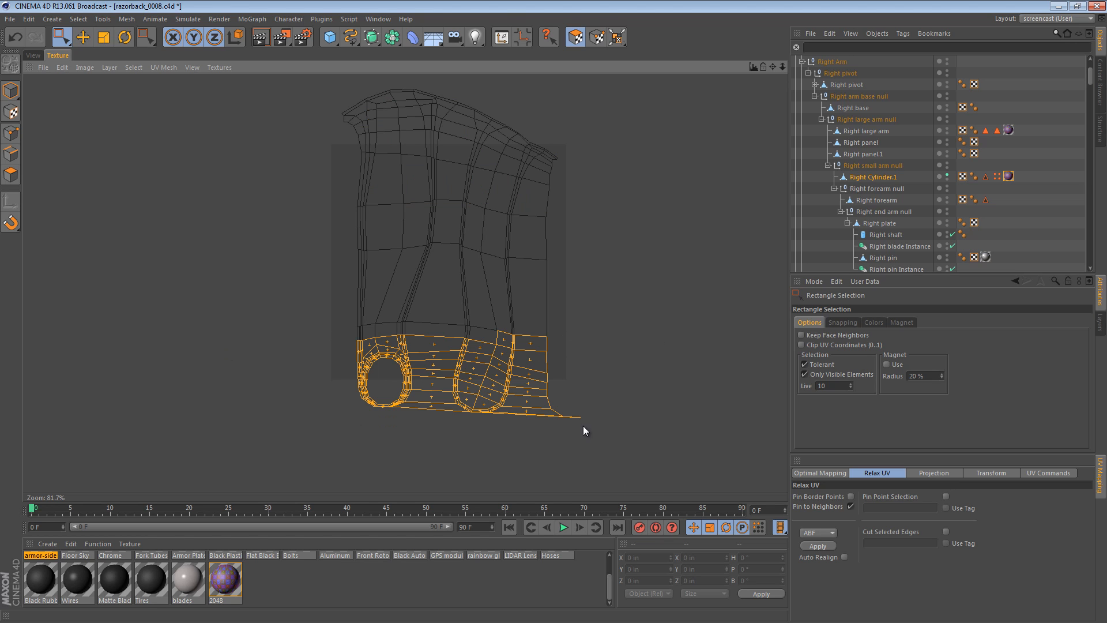
left_click_drag(663, 450, 249, 307)
left_click_drag(279, 218, 700, 321, "ctrl")
left_click(823, 544)
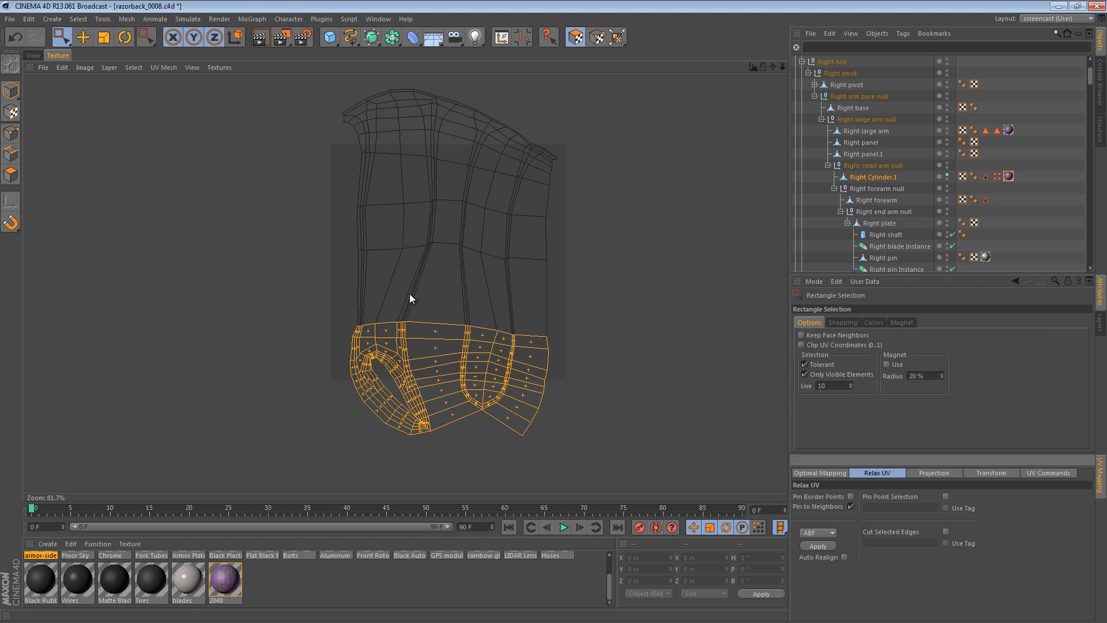
scroll(566, 334, "up", 5)
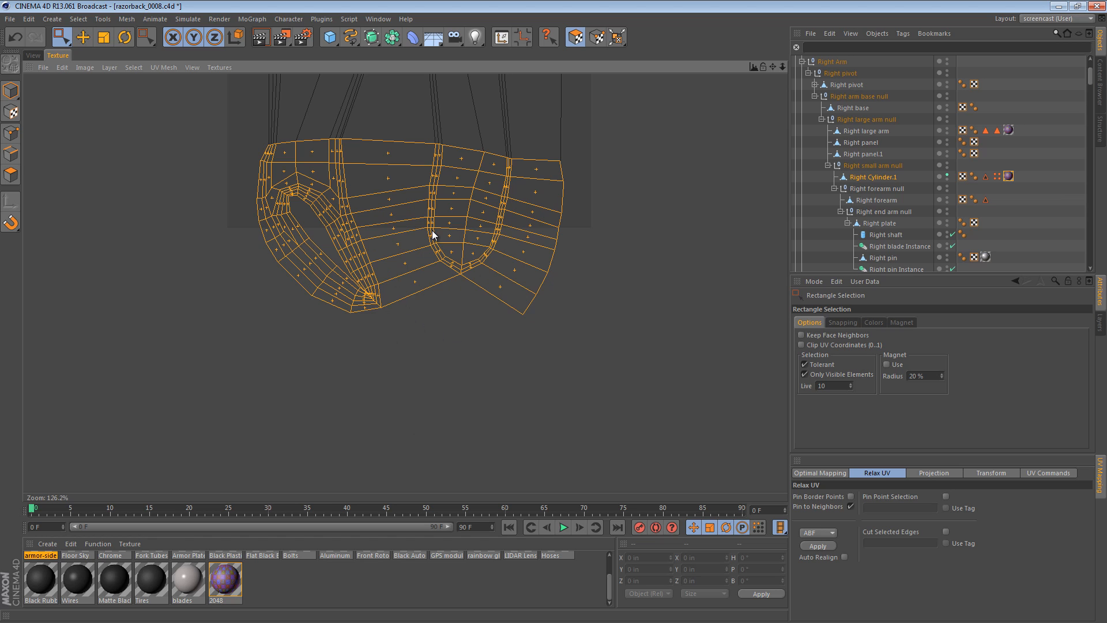
scroll(566, 340, "up", 1)
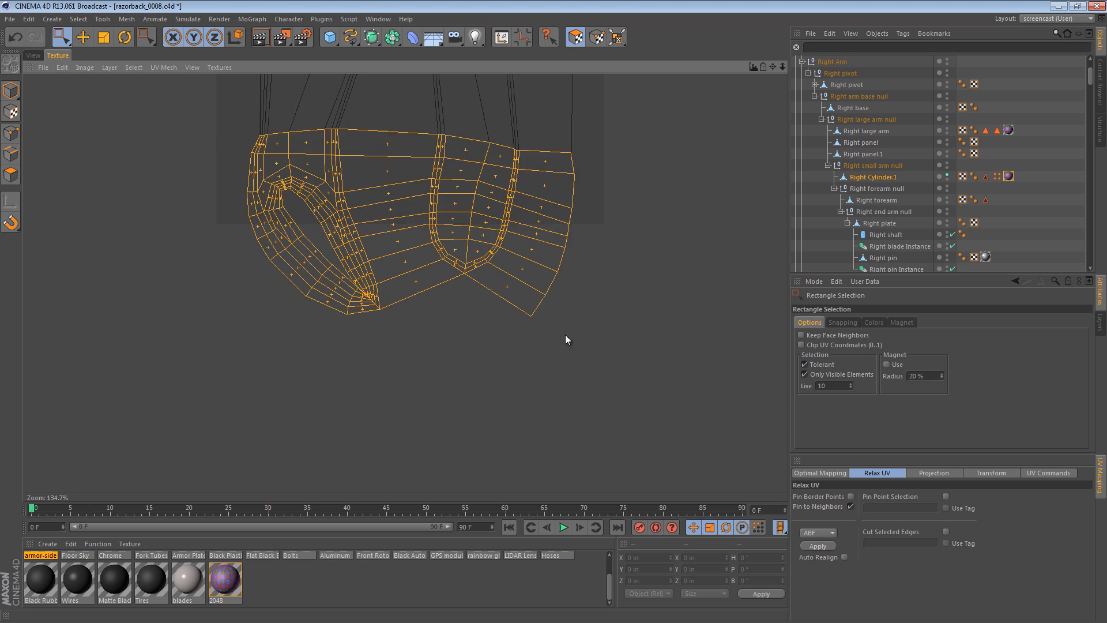
Live-select only the pinched fan of UV polygons at the lower tip of the round opening
scroll(403, 315, "up", 12)
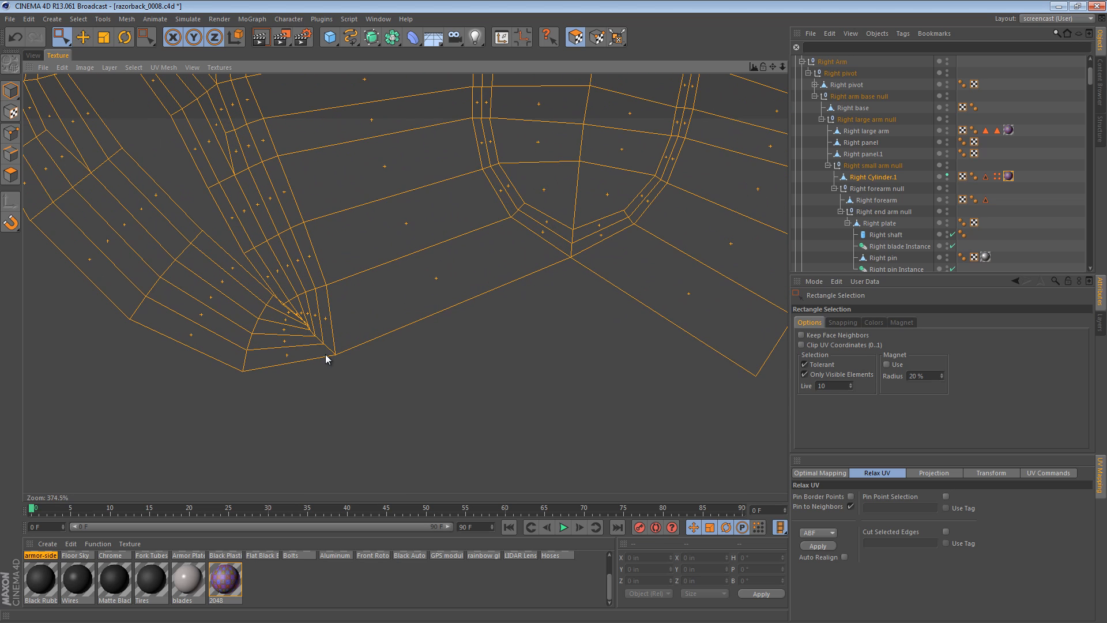
left_click_drag(62, 37, 101, 58)
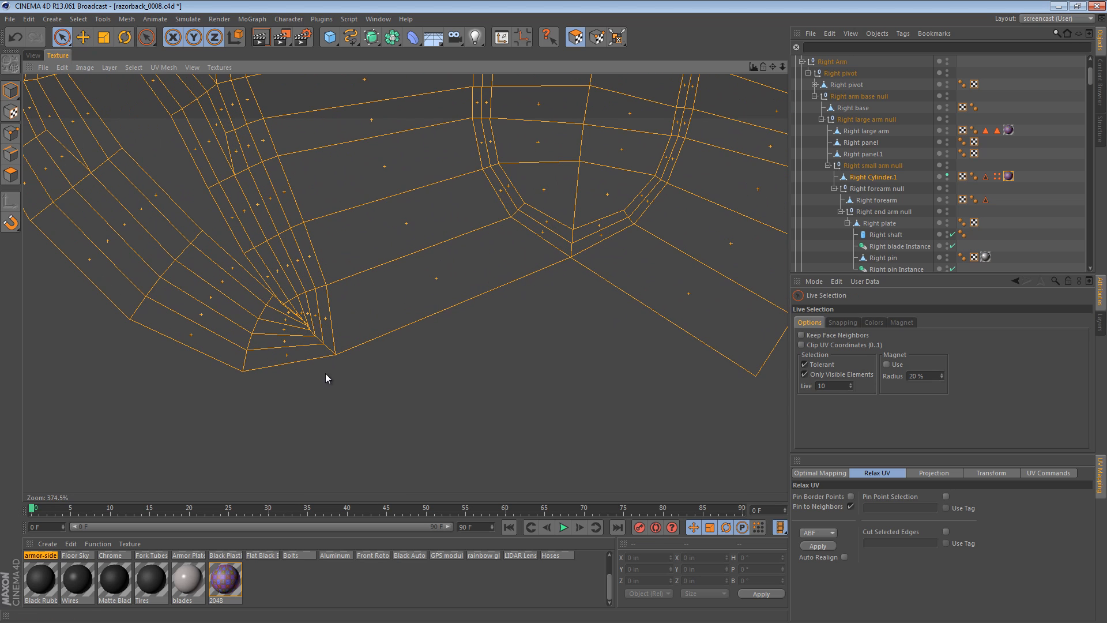
left_click(307, 342)
left_click(432, 386)
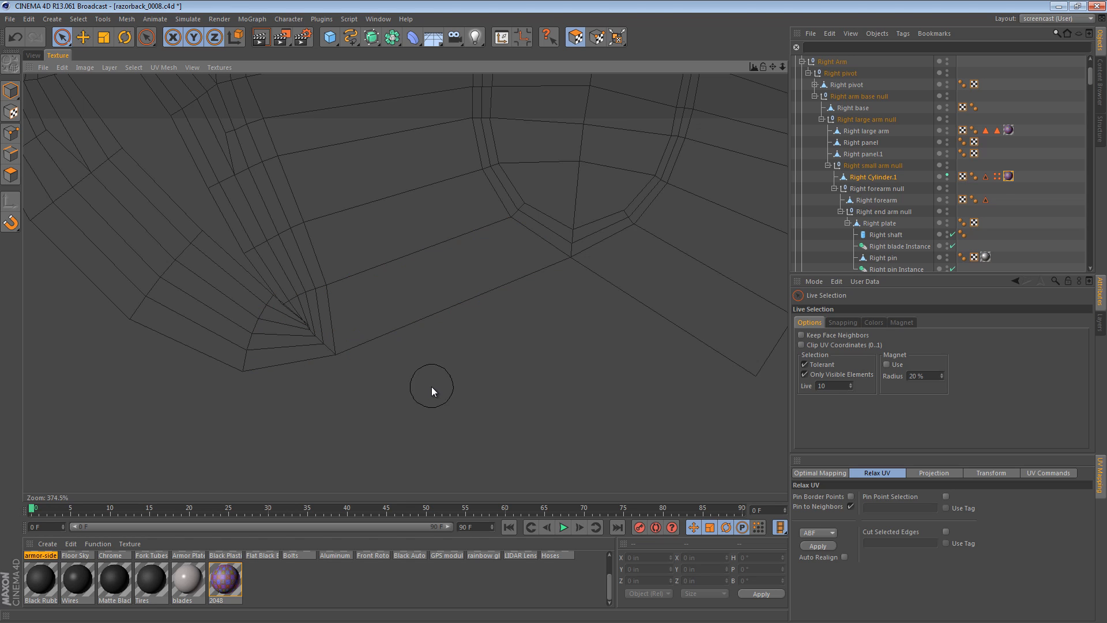
left_click_drag(310, 406, 303, 335)
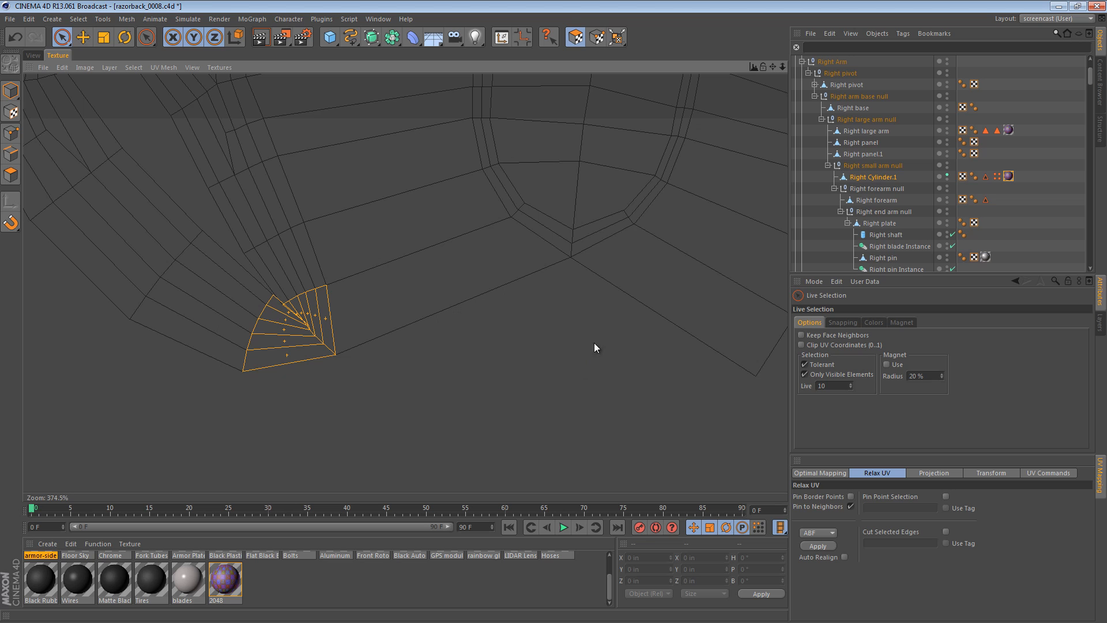
scroll(594, 342, "down", 5)
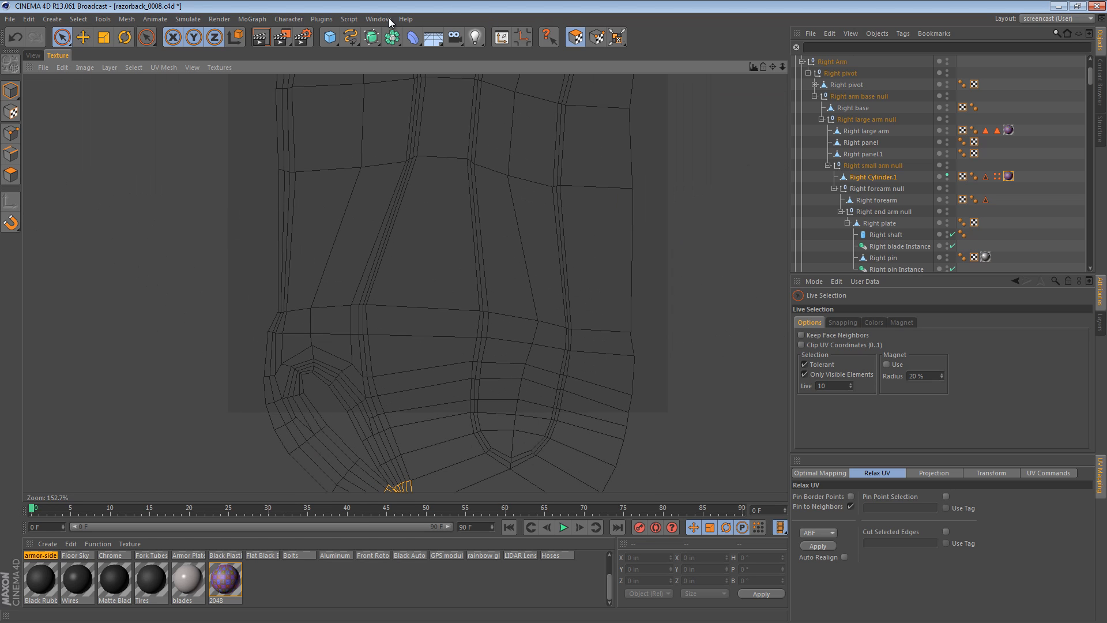
middle_click_drag(549, 334, 519, 176, "alt")
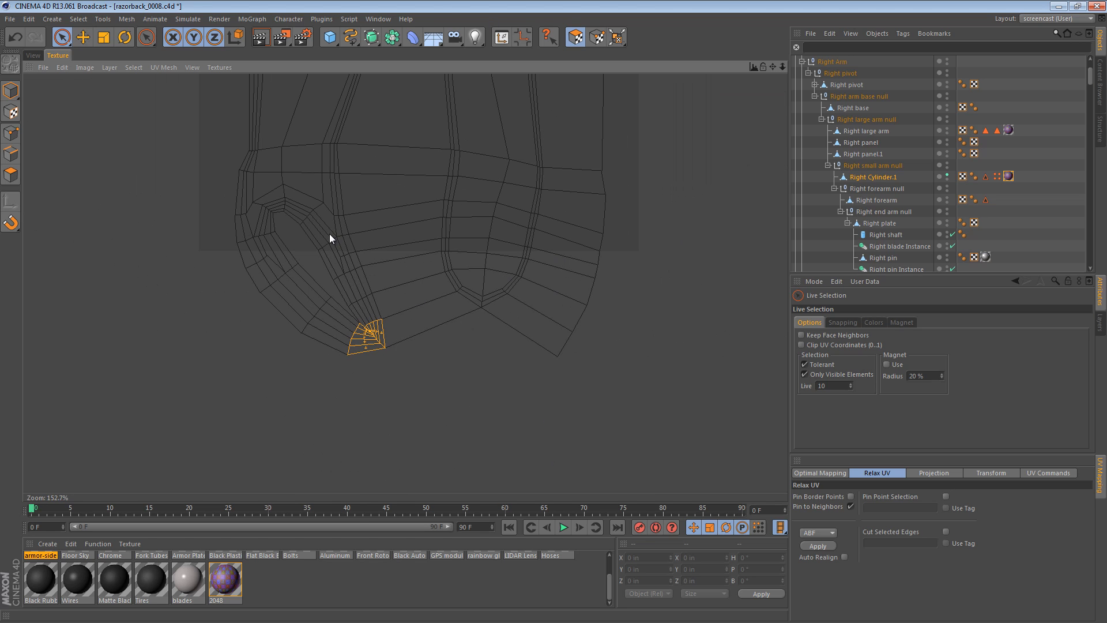
On the 3D model, select the chain of short edges running across the middle of the highlighted polygons at the arm's end
left_click(33, 56)
left_click_drag(269, 265, 302, 323, "alt")
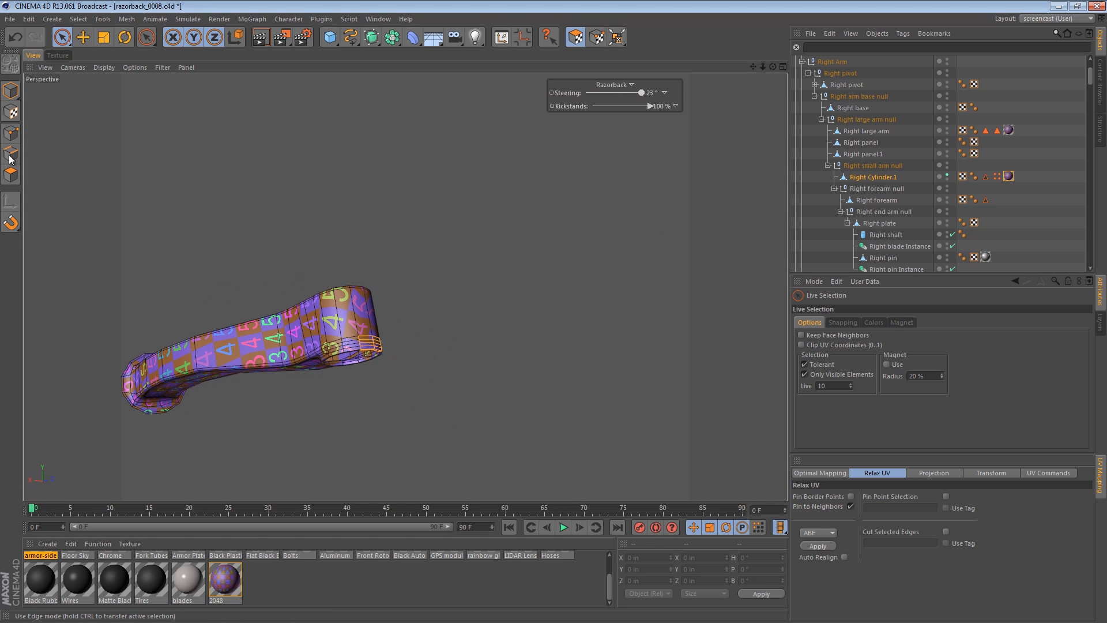
left_click(10, 175)
right_click_drag(326, 313, 439, 321, "alt")
left_click_drag(439, 321, 416, 217, "alt")
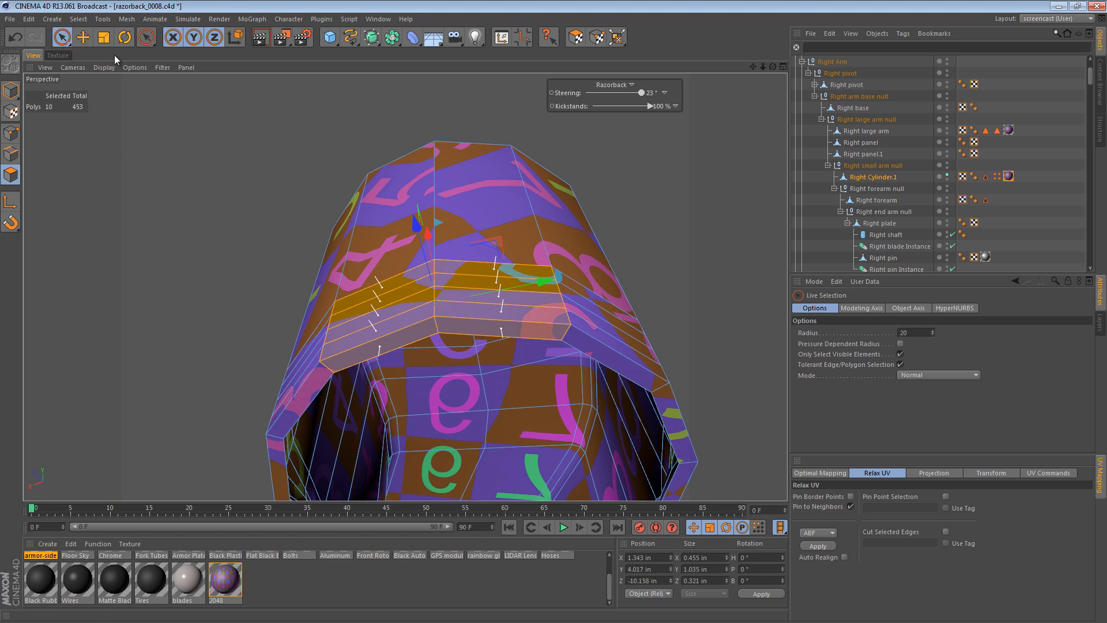
left_click(10, 154)
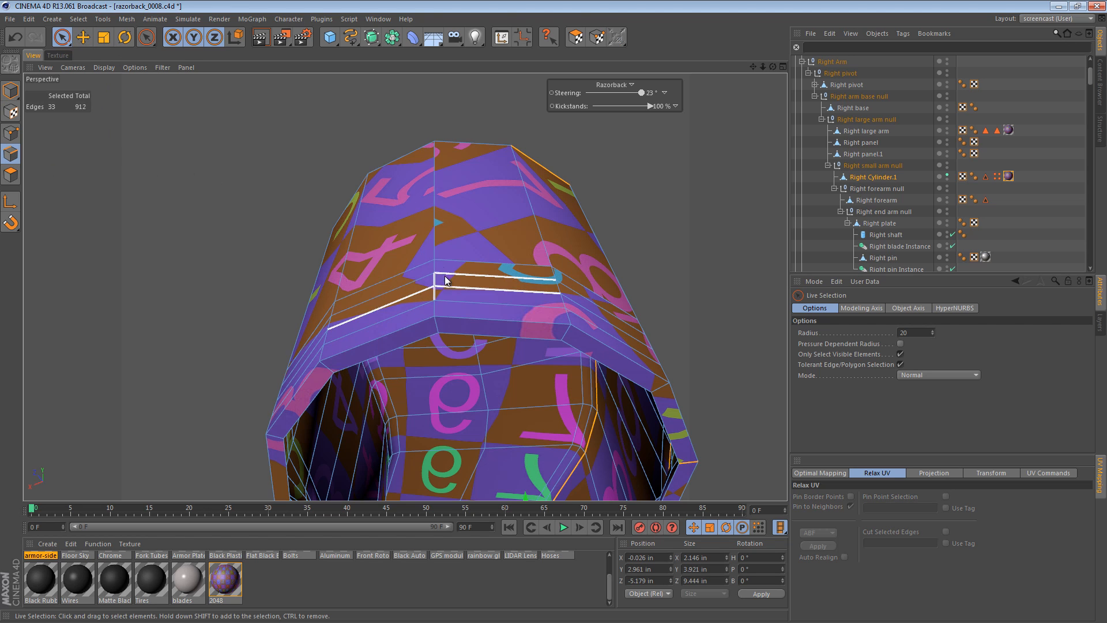
key("e")
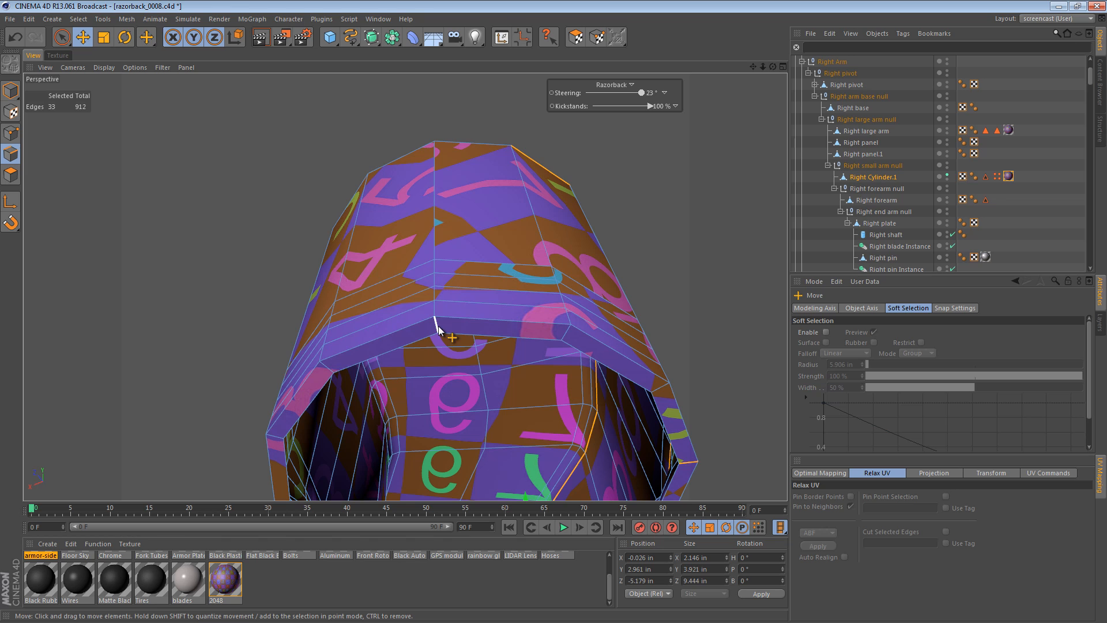
left_click(436, 293)
left_click(437, 293, "shift")
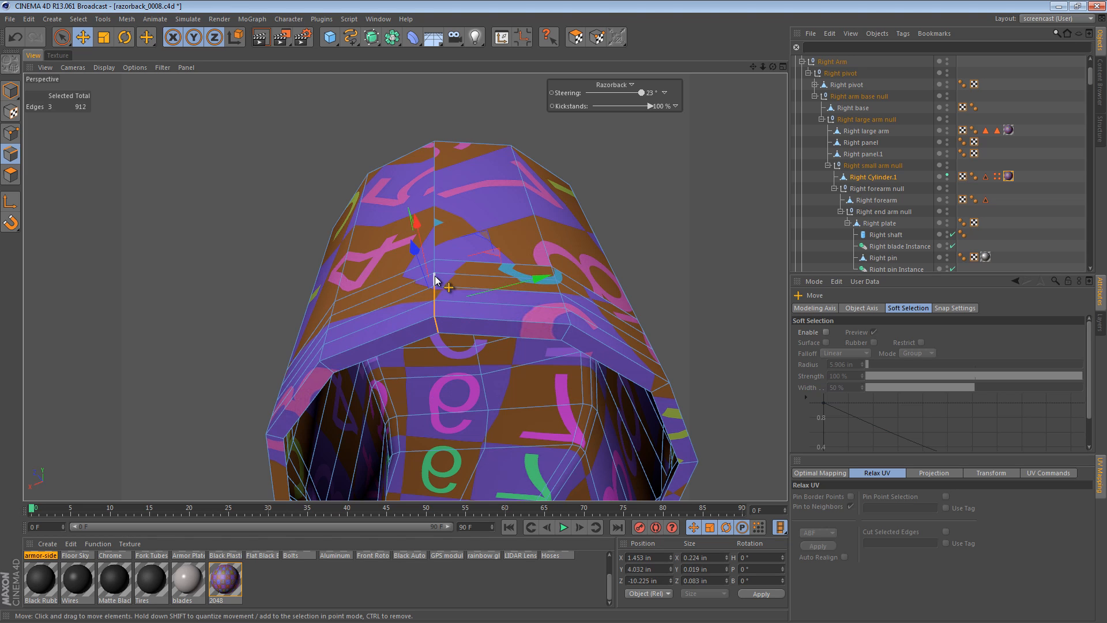
left_click(436, 279, "shift")
left_click(436, 267, "shift")
Rectangle-select only the lower rows of UV polygons and relax them with ABF, pinned to neighbors and cutting along the selected edges
left_click(52, 56)
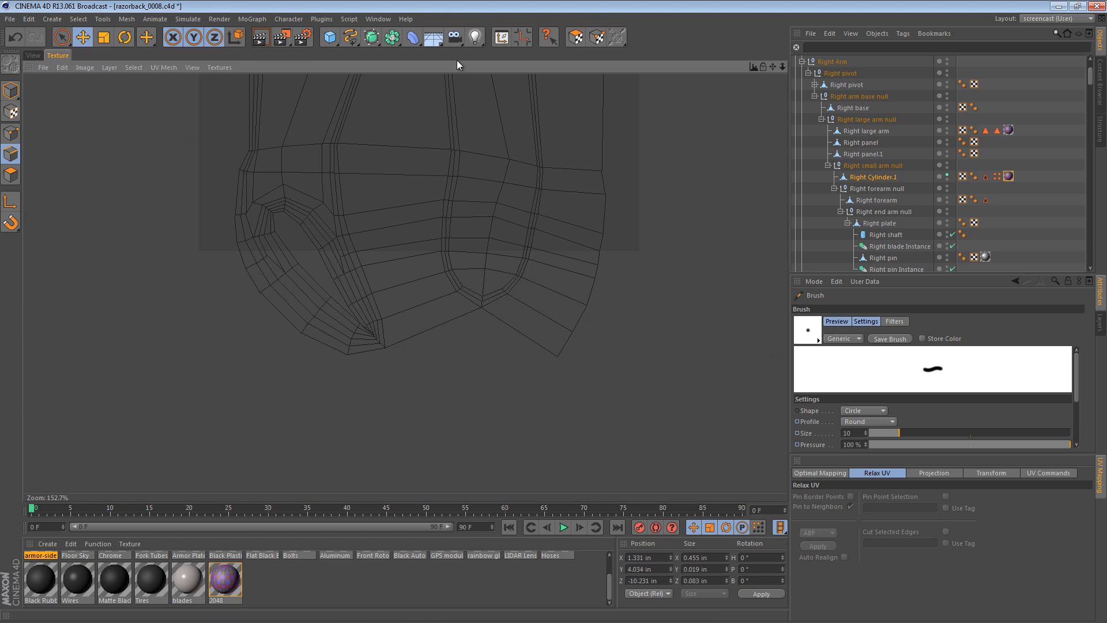
left_click(575, 37)
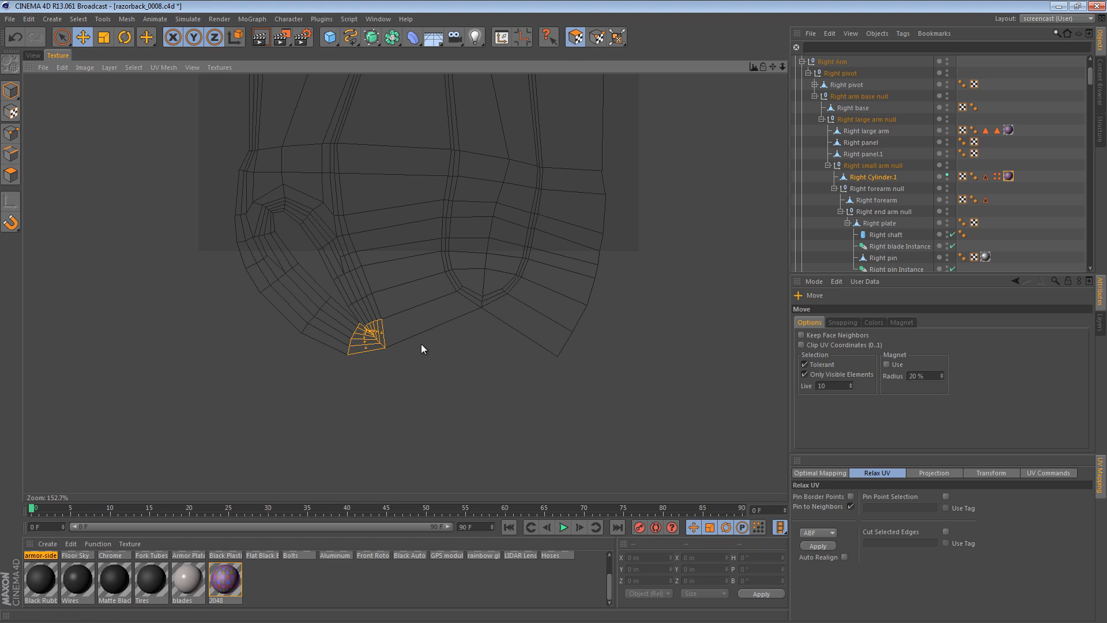
scroll(552, 335, "down", 4)
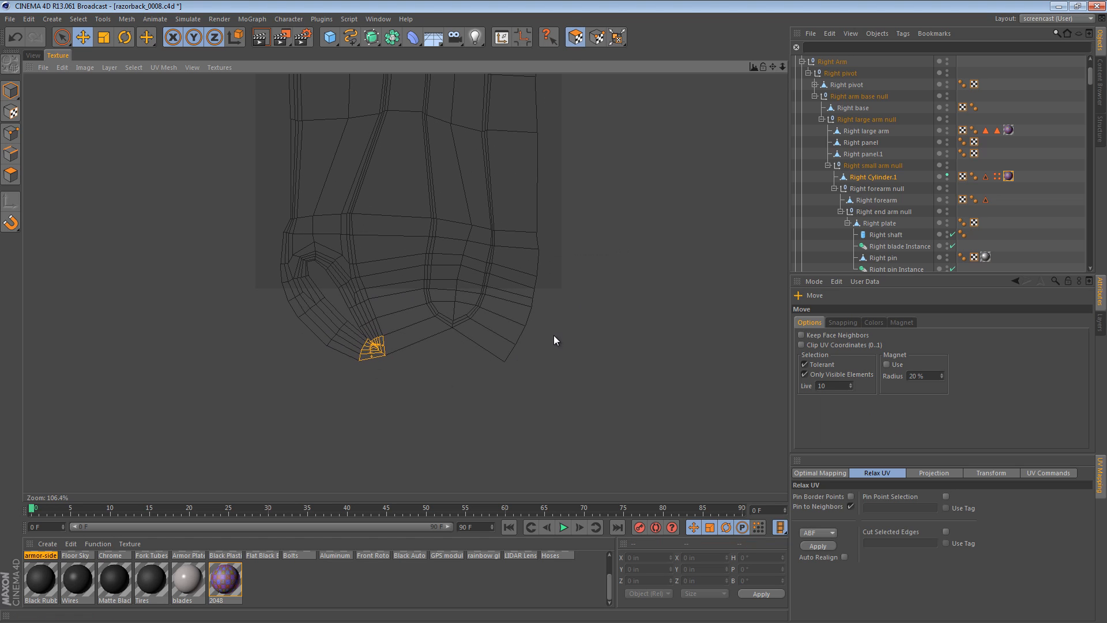
left_click_drag(61, 37, 150, 75)
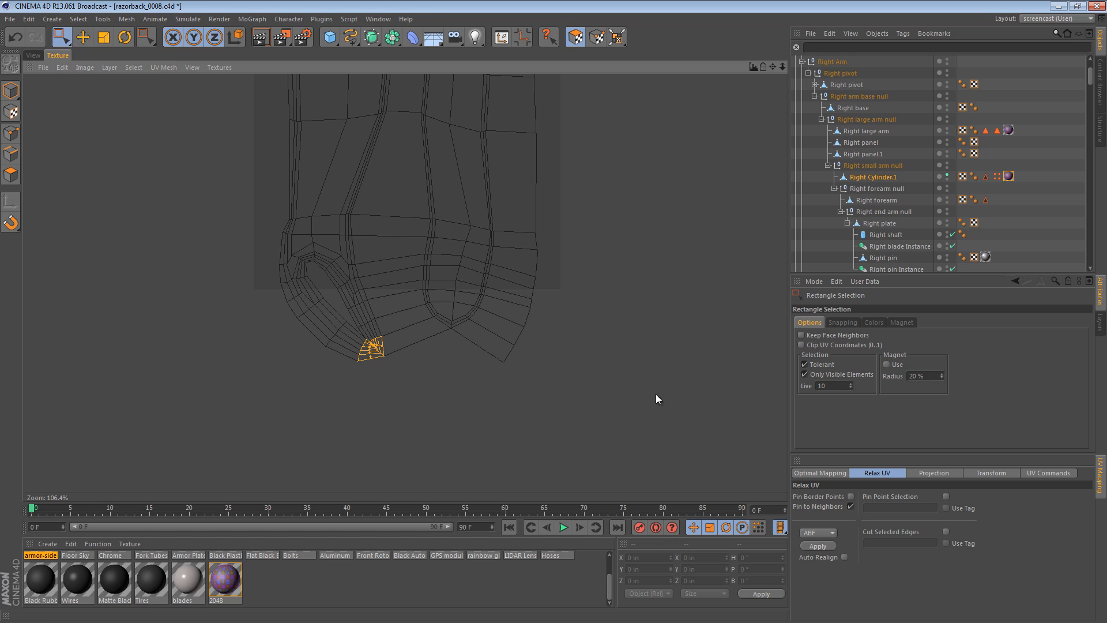
left_click_drag(660, 394, 175, 208)
left_click_drag(248, 104, 675, 208, "ctrl")
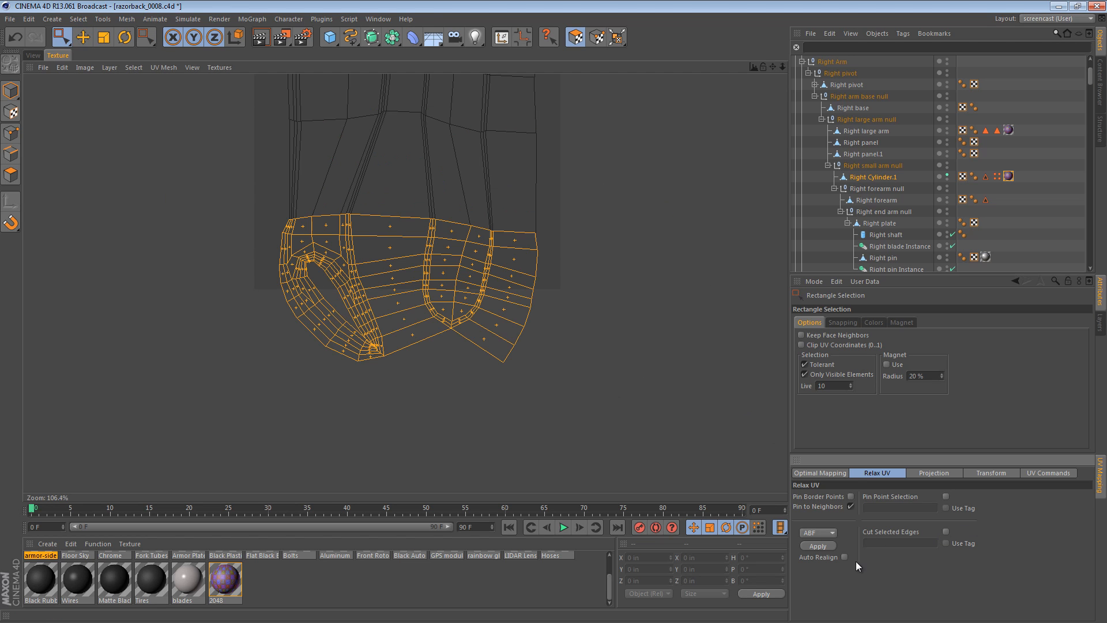
left_click(830, 548)
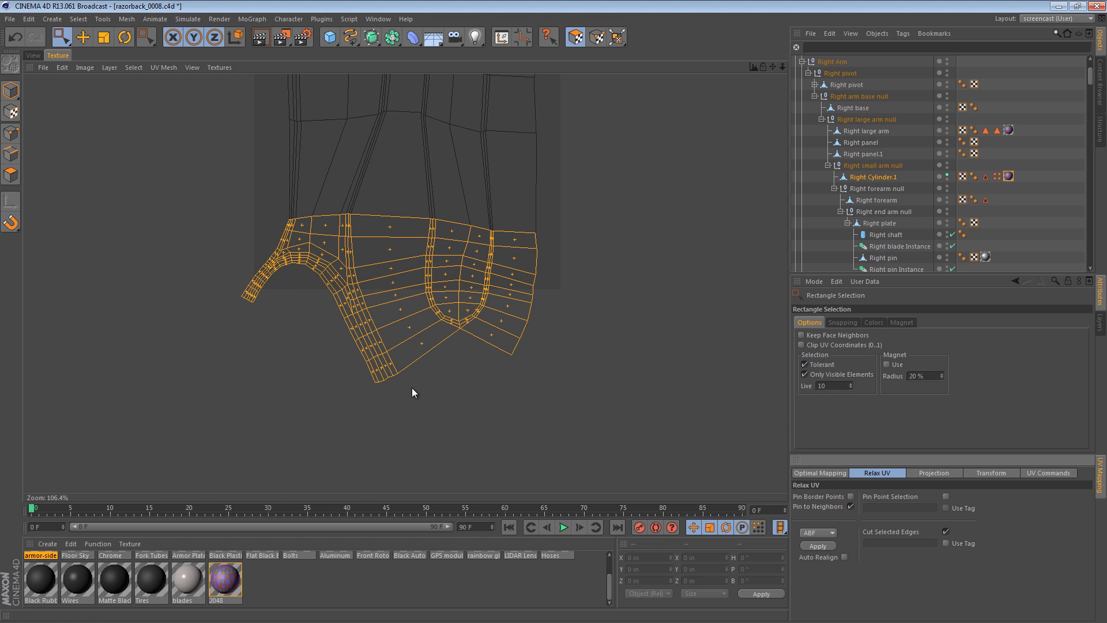
Extend the lower UV selection upward through the long middle polygons in two stages, relaxing with ABF after each one
right_click_drag(534, 253, 551, 342, "alt")
middle_click_drag(545, 313, 575, 360, "alt")
left_click_drag(581, 434, 289, 274)
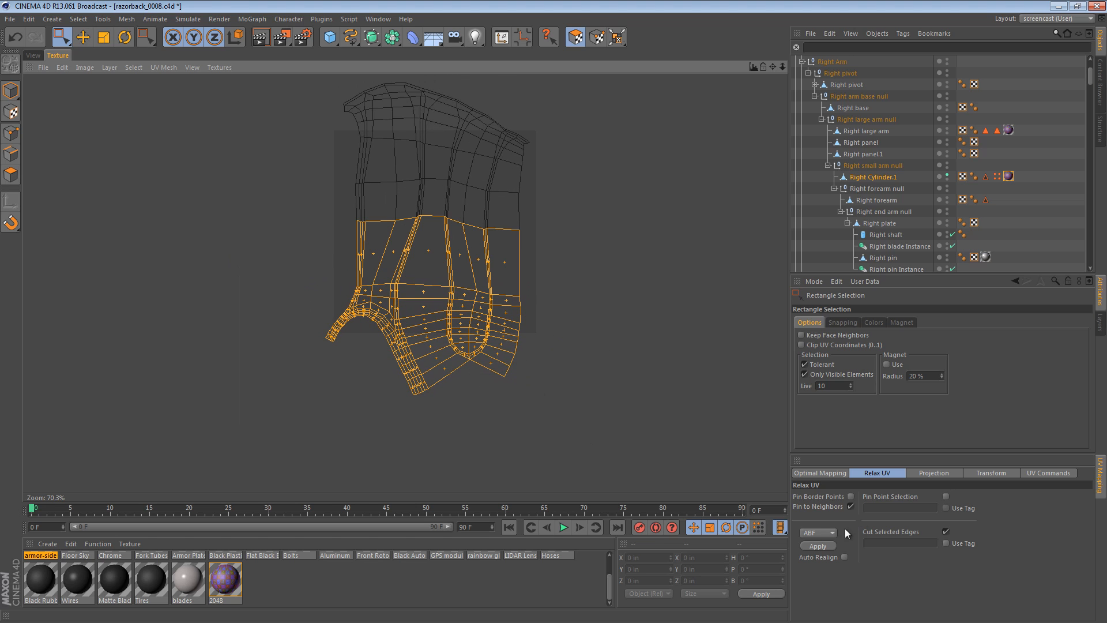
left_click(817, 545)
left_click_drag(606, 444, 191, 181)
left_click(815, 546)
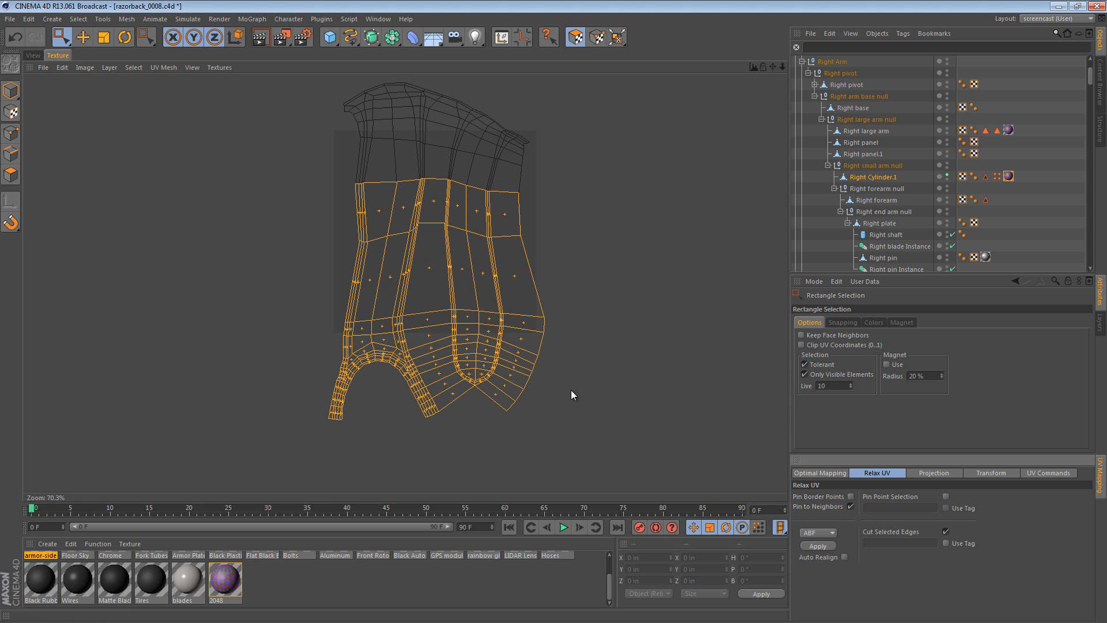
Rectangle-select the upper rows of the arm's UV polygons and relax them with ABF, pinned to neighbors
middle_click_drag(502, 235, 553, 334, "alt")
left_click_drag(322, 127, 700, 312)
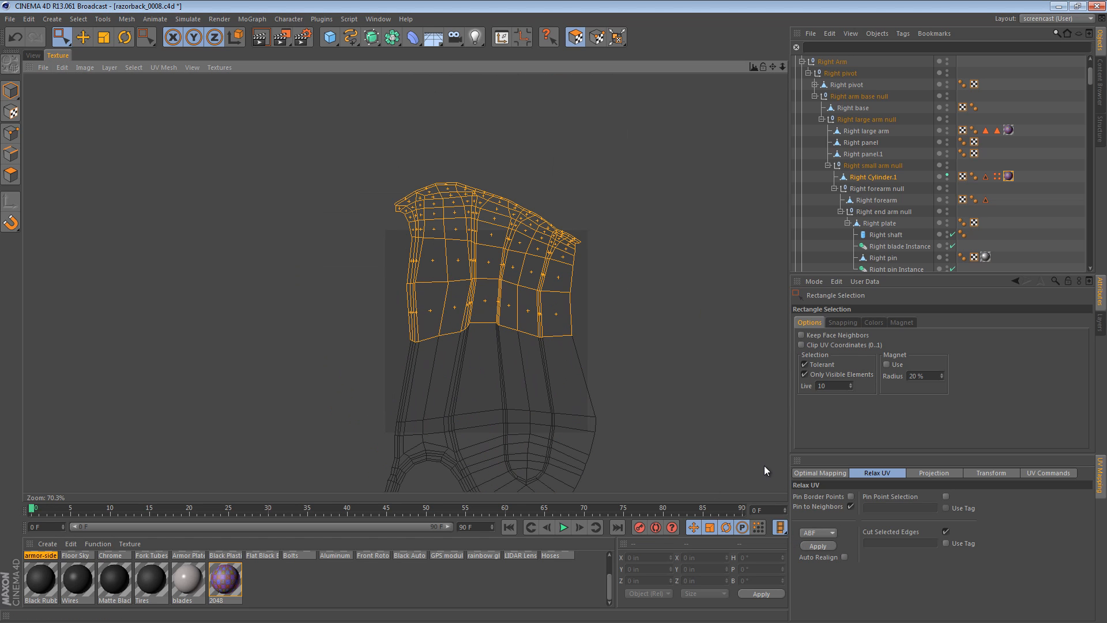
left_click(818, 546)
middle_click_drag(625, 403, 551, 288, "alt")
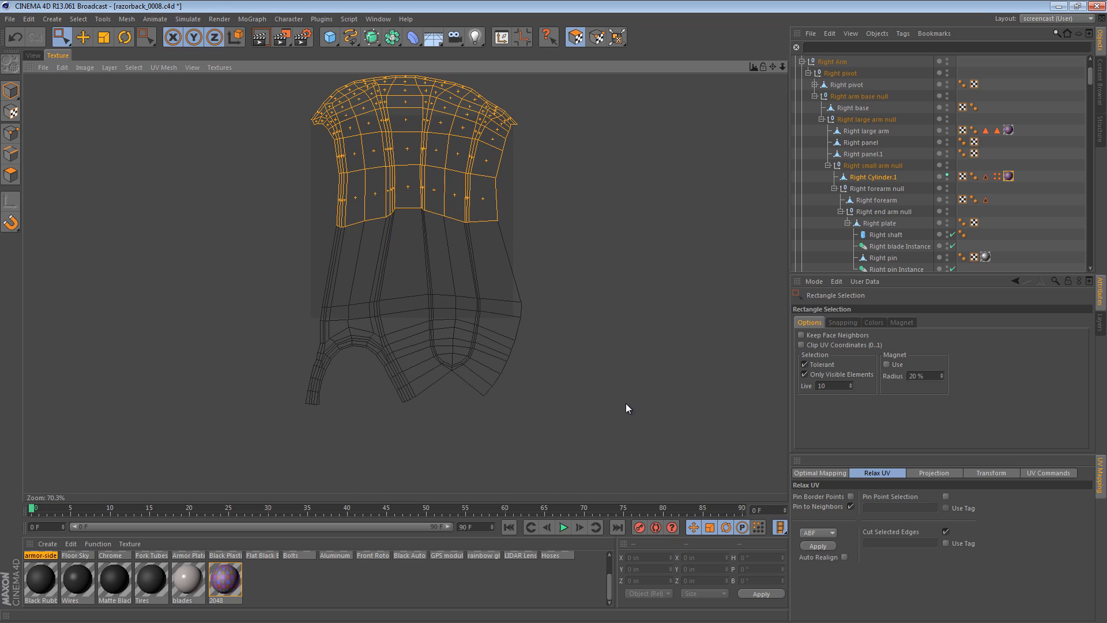
left_click_drag(657, 457, 412, 52)
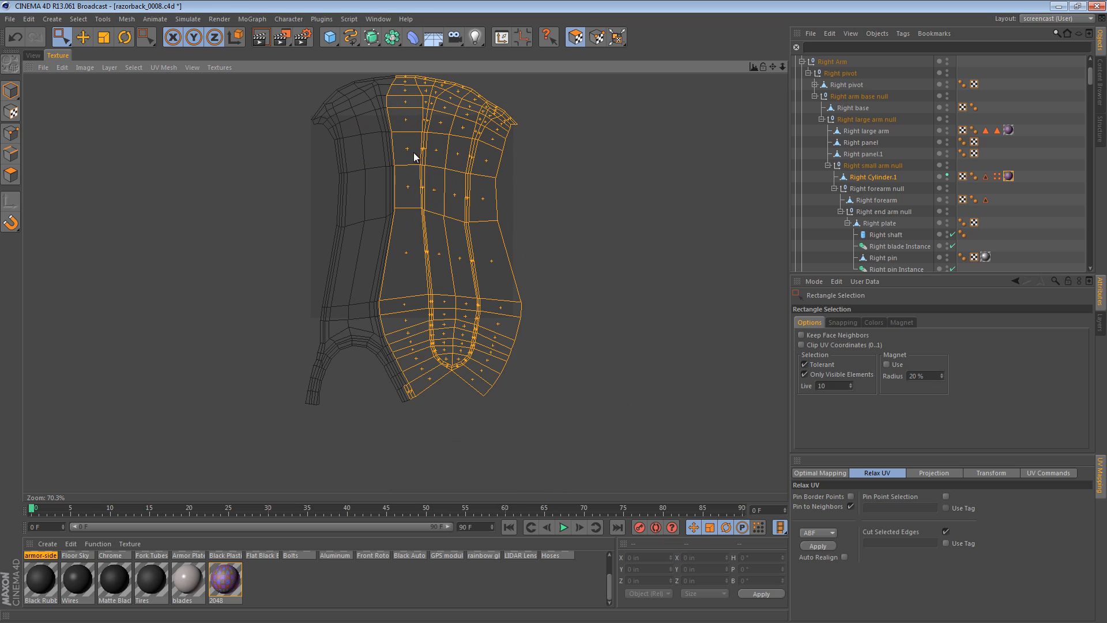
key("ctrl+z")
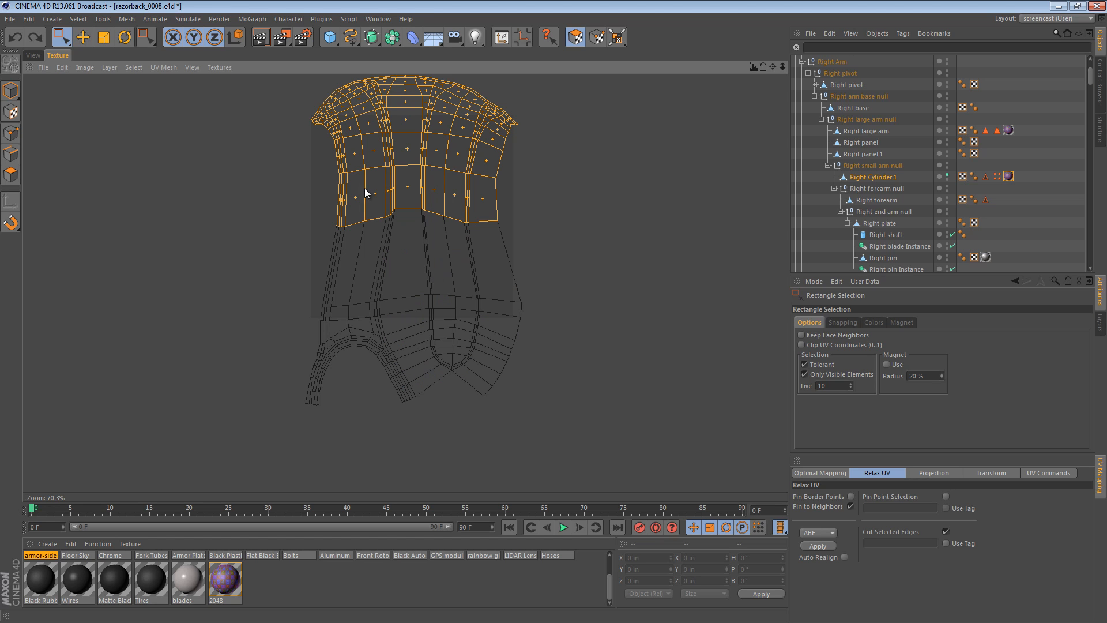
key("ctrl+z")
key("ctrl+z")
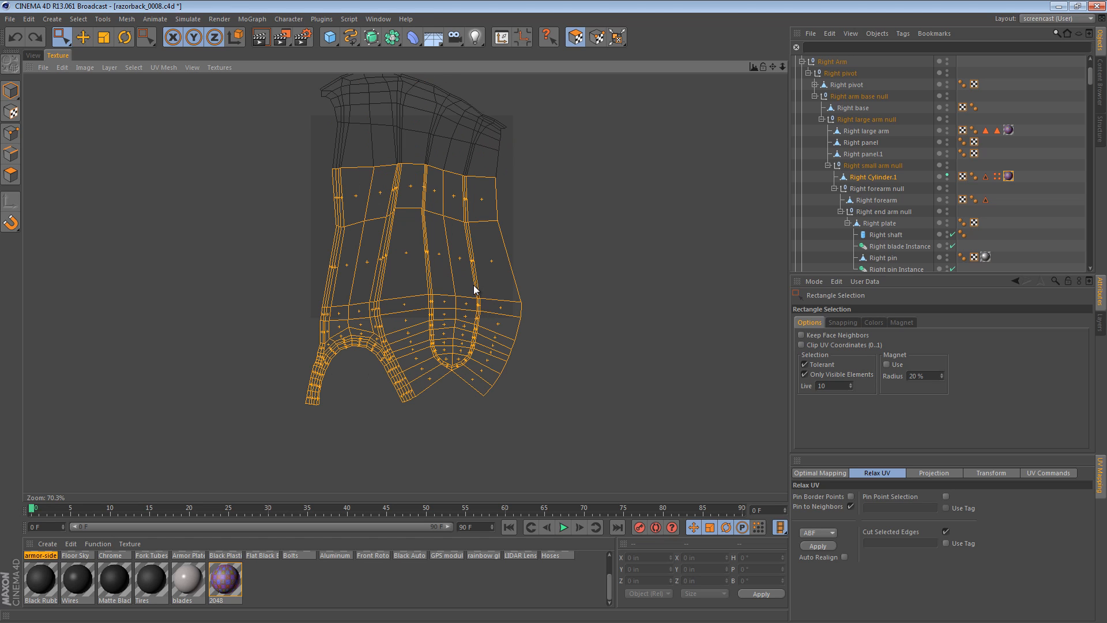
key("ctrl+y")
key("ctrl+y")
key("ctrl+y")
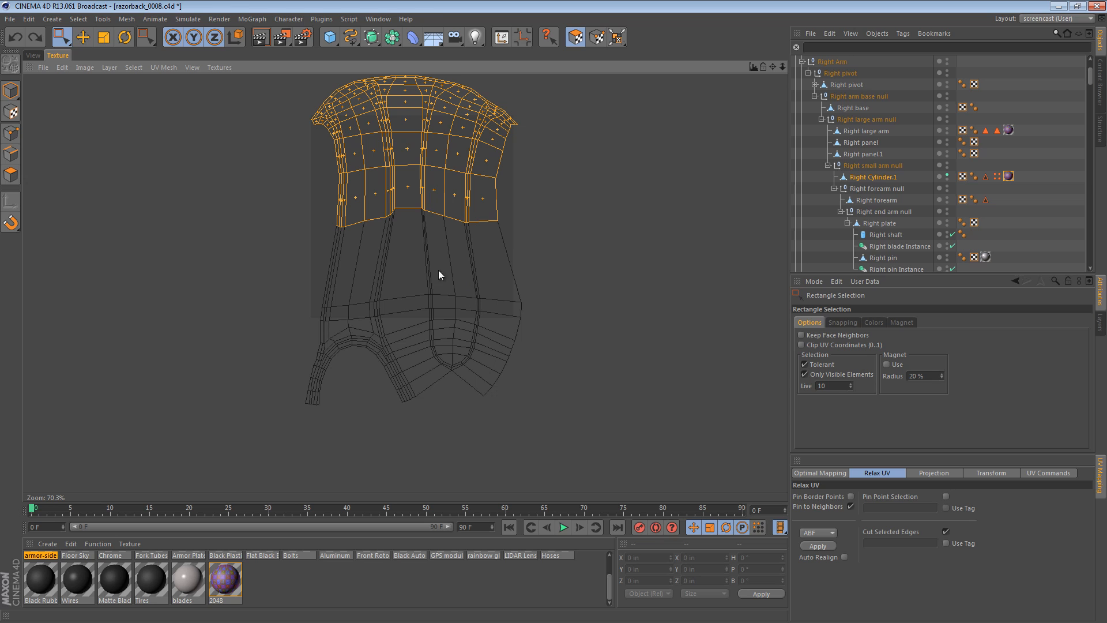
Select the right-hand columns of UV polygons without the tip of the cut strip, and relax them with ABF
scroll(553, 340, "down", 2)
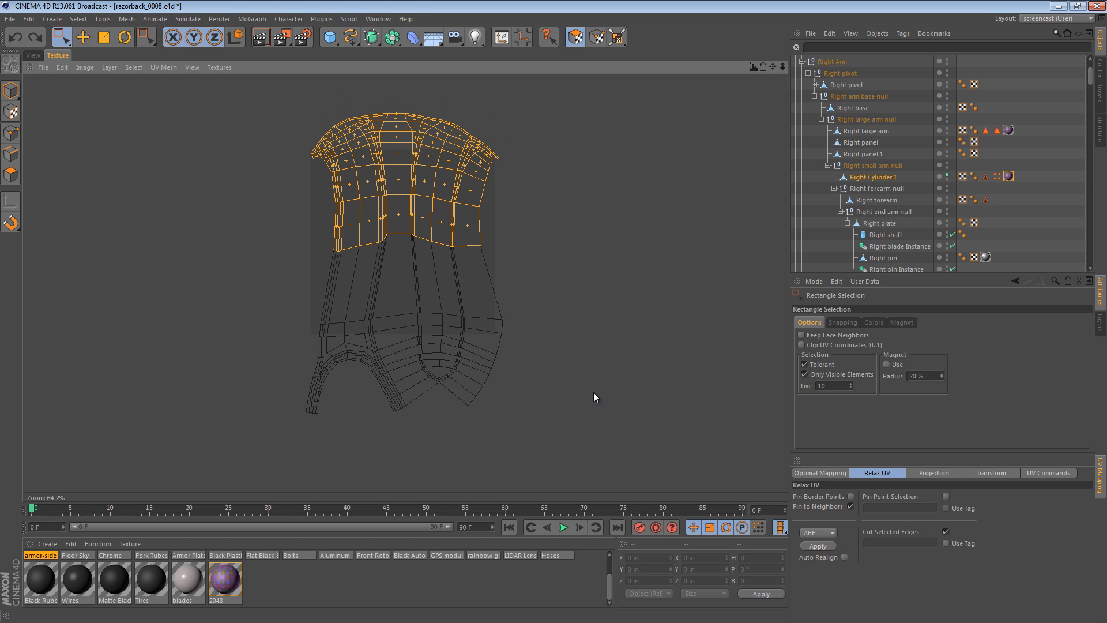
left_click_drag(606, 413, 404, 95)
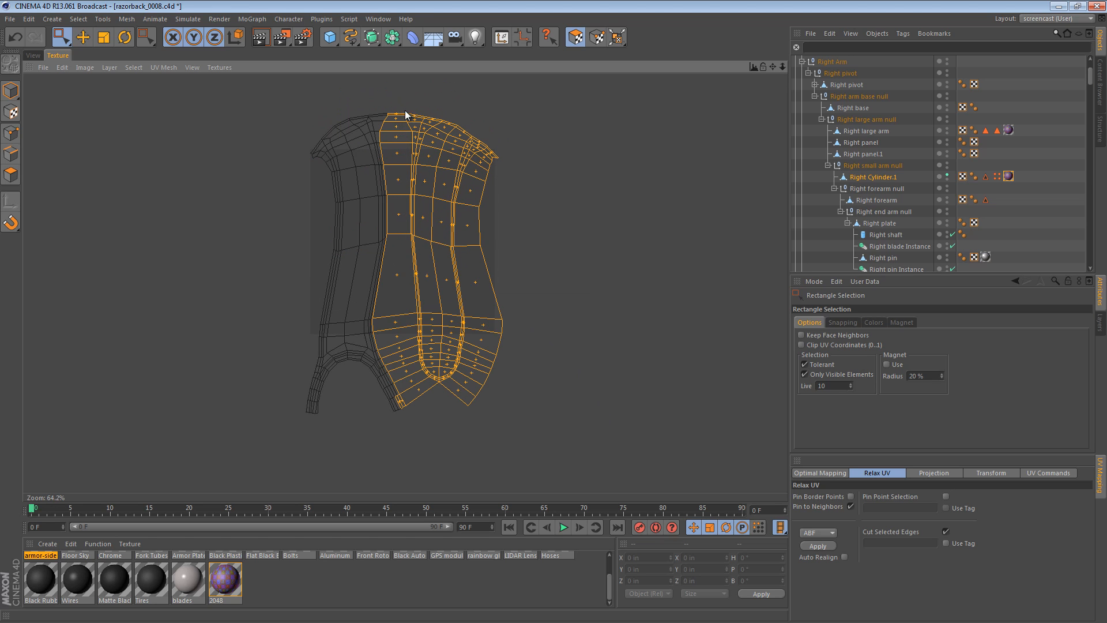
scroll(390, 413, "up", 4)
middle_click_drag(560, 335, 554, 137, "alt")
left_click_drag(427, 369, 364, 299, "ctrl")
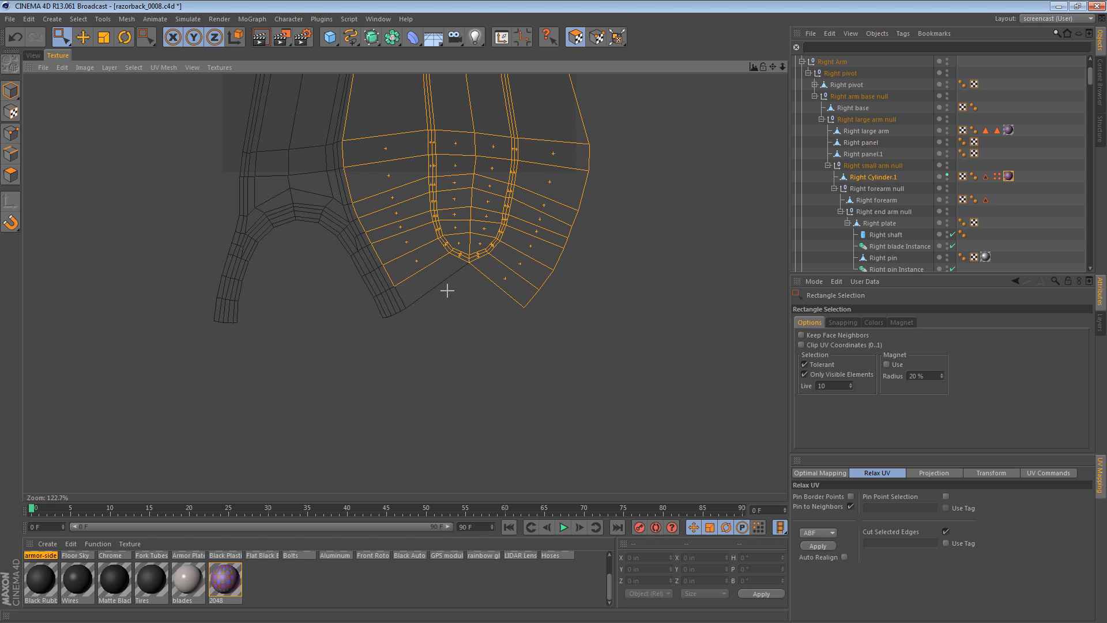
scroll(552, 334, "down", 4)
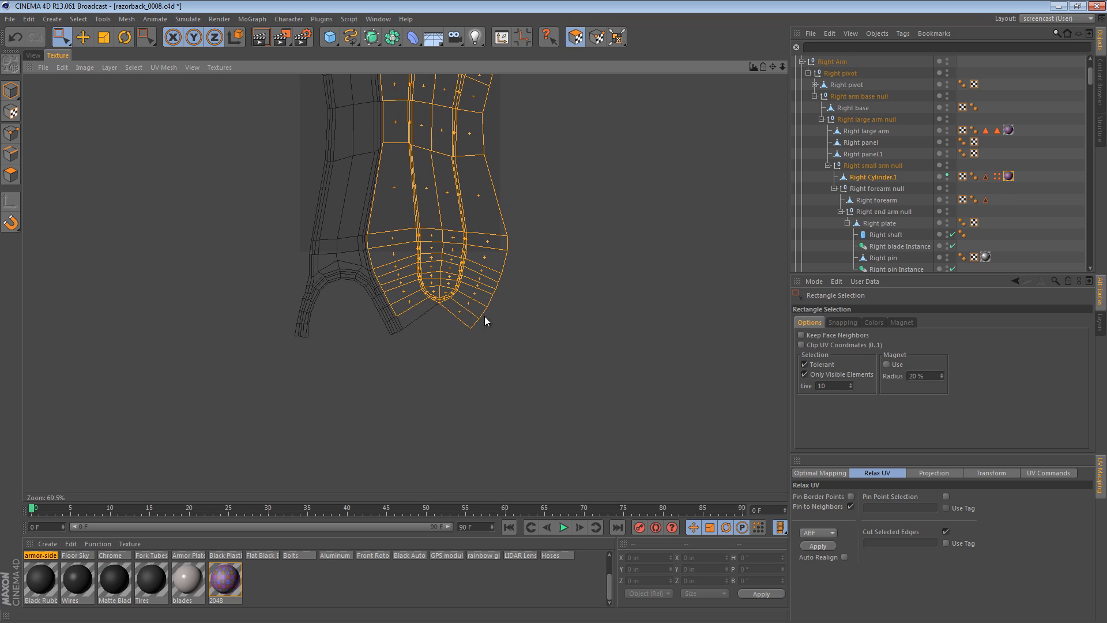
key("e")
left_click(818, 546)
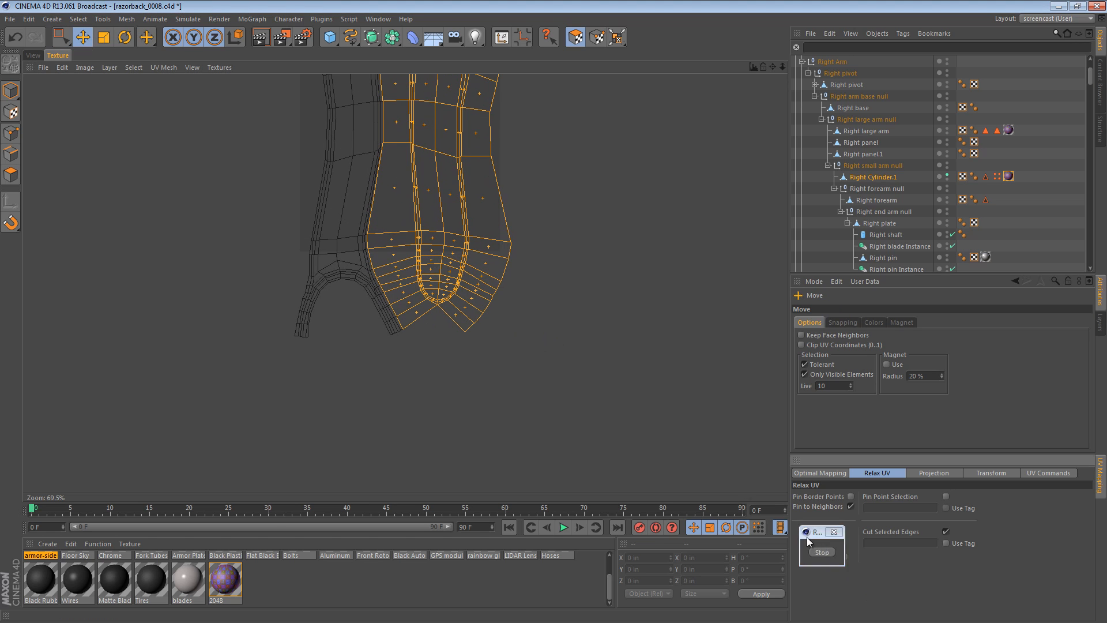
Select the left-hand columns of UV polygons, add the missed polygon beside the cut strip's tip, and relax them with ABF
middle_click_drag(501, 227, 463, 191, "alt")
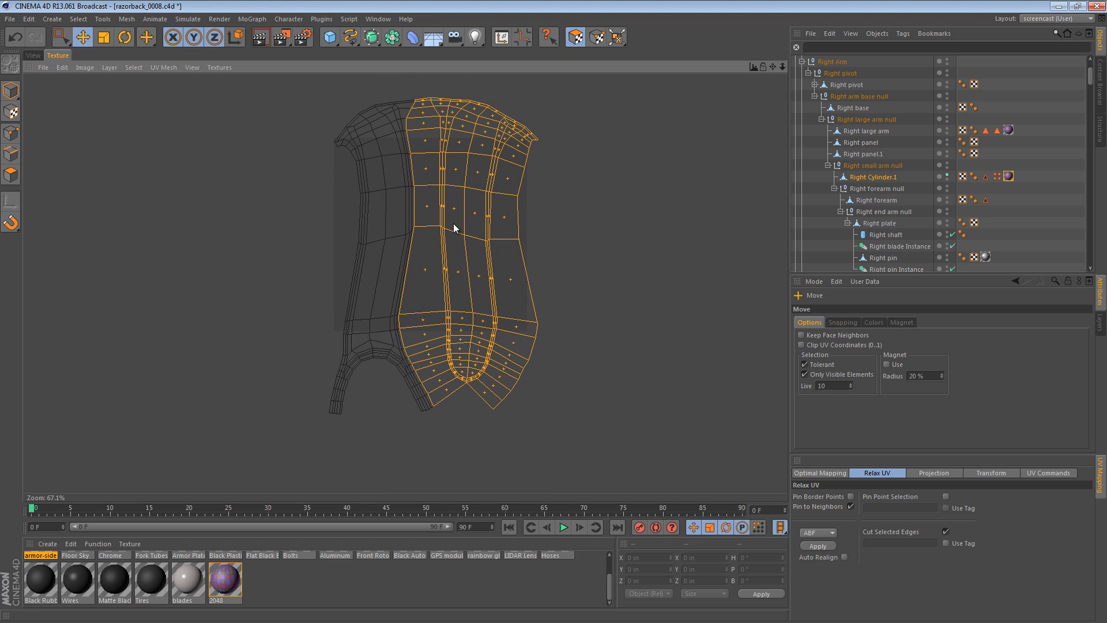
left_click_drag(296, 95, 430, 487)
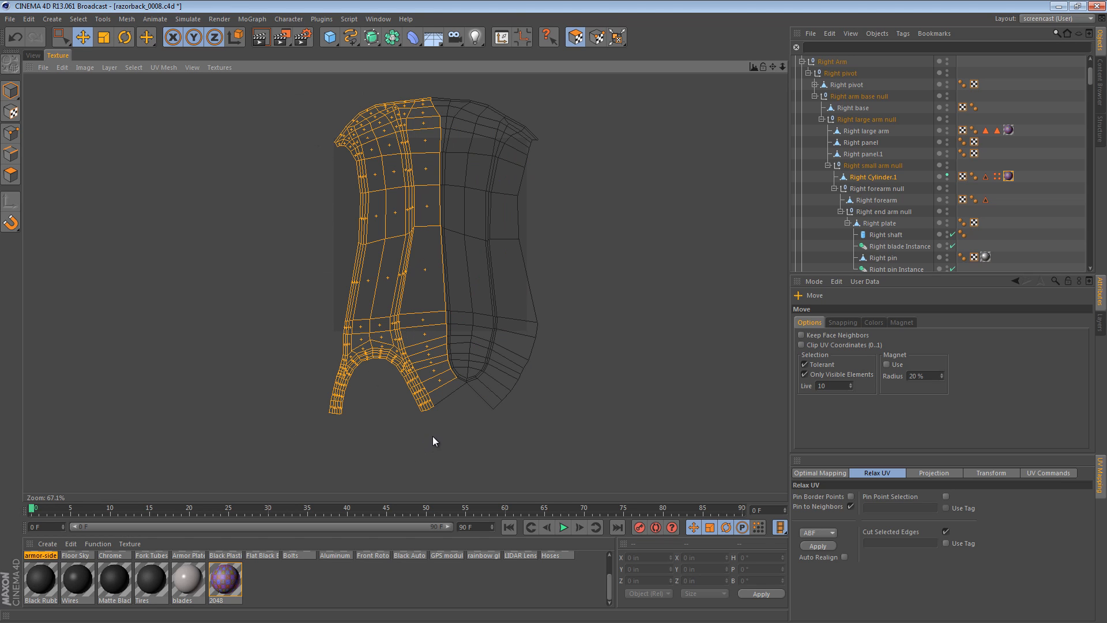
left_click_drag(437, 437, 395, 383, "shift")
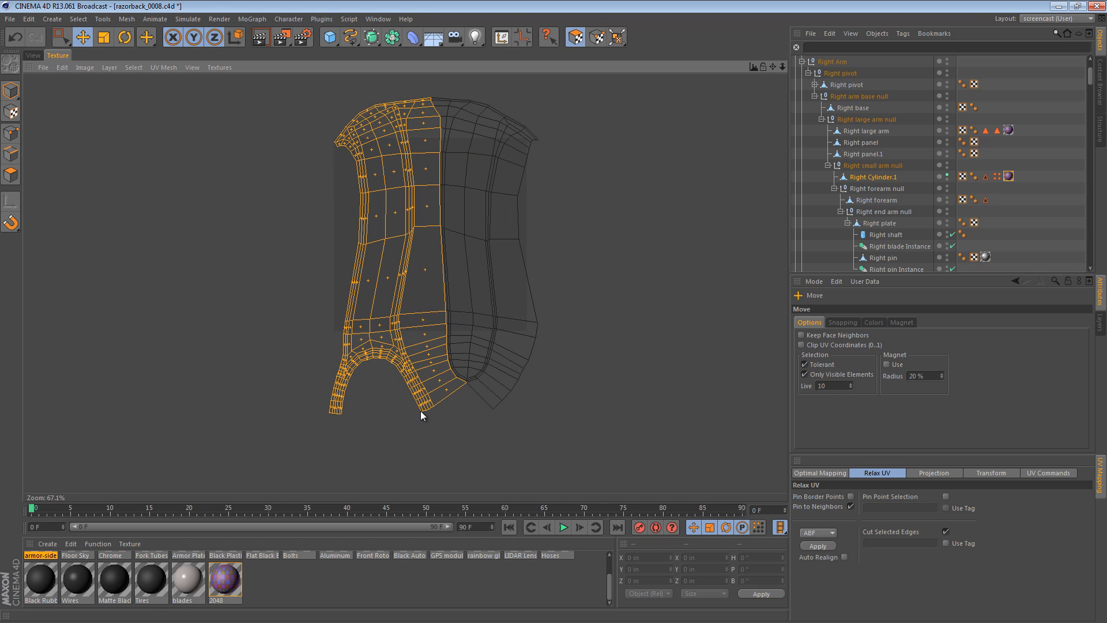
left_click(833, 545)
Reselect the upper rows across the full width of the UV shell and relax them once more with ABF
middle_click_drag(566, 335, 472, 365, "alt")
left_click_drag(204, 105, 563, 250)
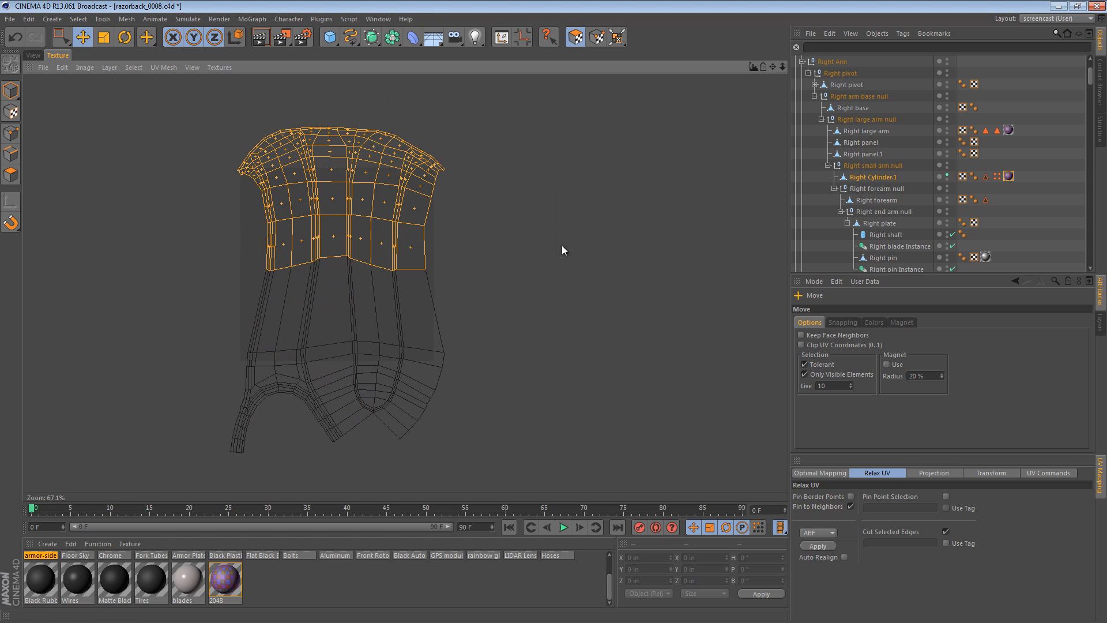
left_click(821, 545)
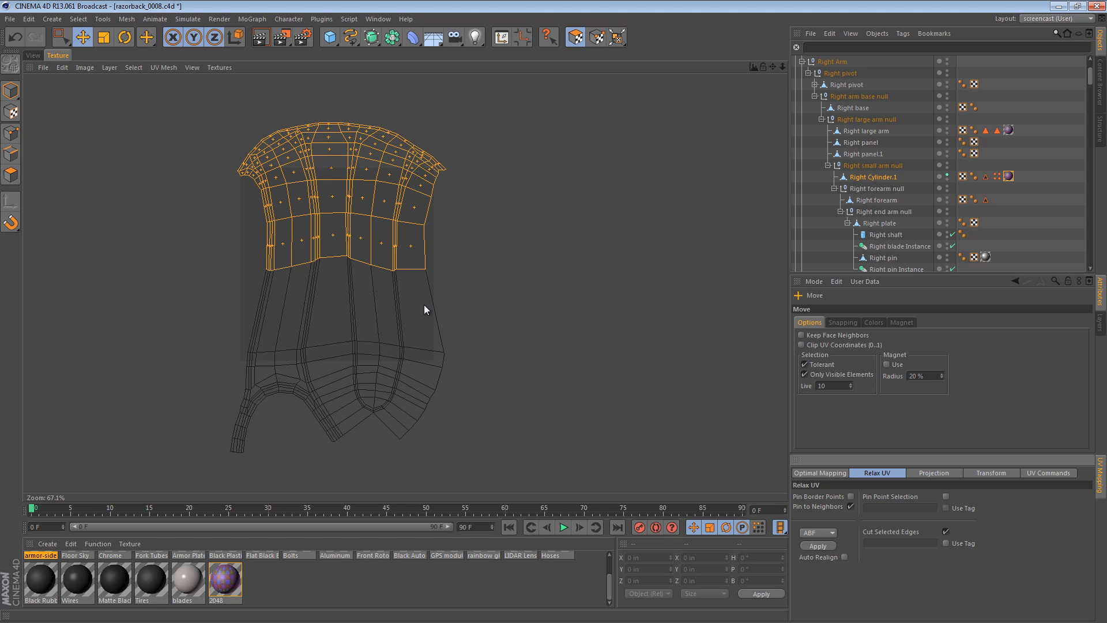
Relax the lower rows of the arm's UV polygons with ABF, and likewise the two middle rows spanning the shell's full width
left_click_drag(512, 474, 109, 304)
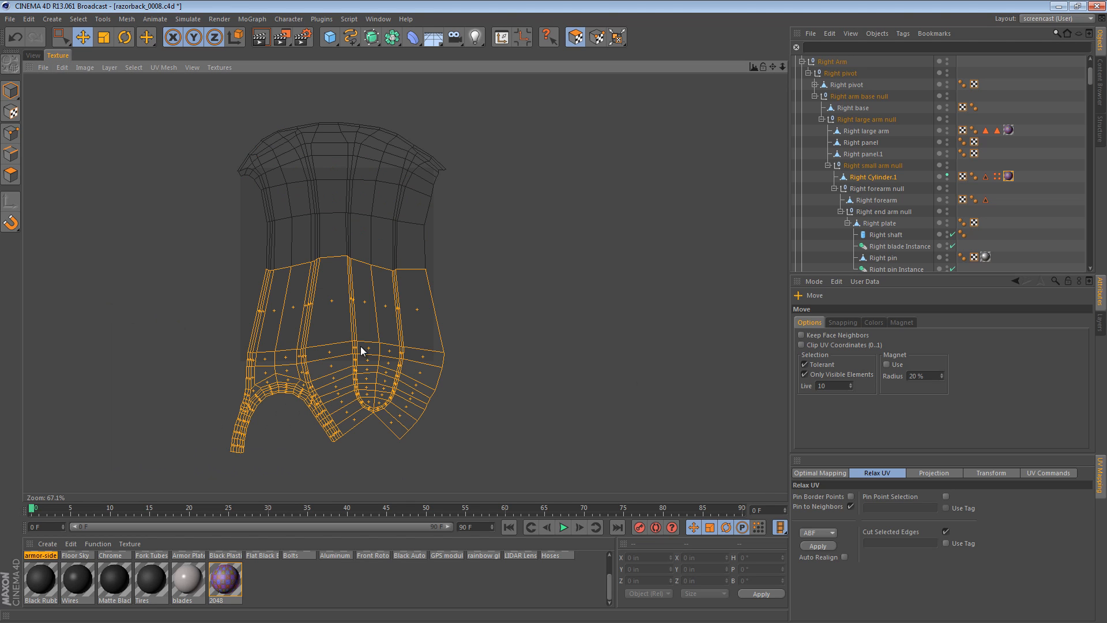
left_click(819, 545)
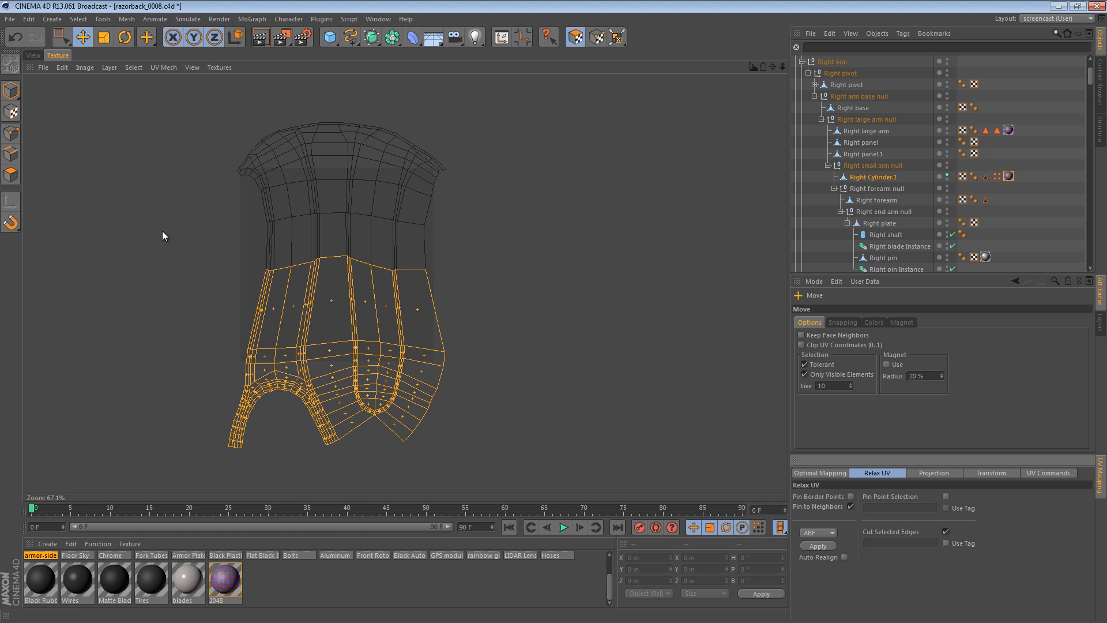
left_click_drag(224, 320, 482, 238)
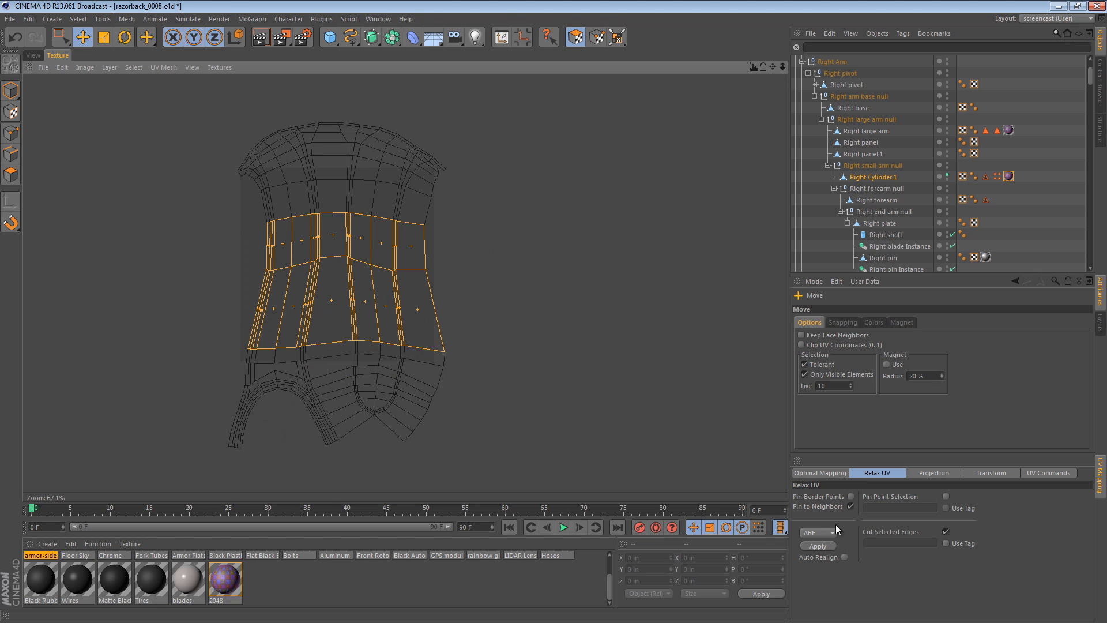
left_click(821, 545)
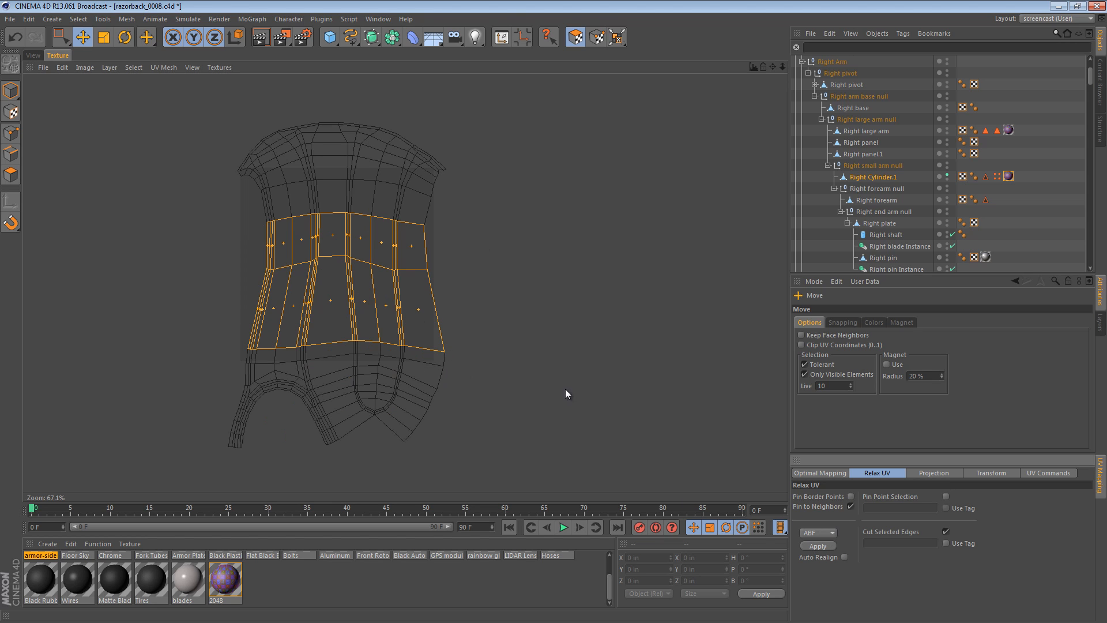
Clear the object selection and examine the checker texture on the arm in the 3D view for distortion and seams, from all sides and both ends
left_click(10, 90)
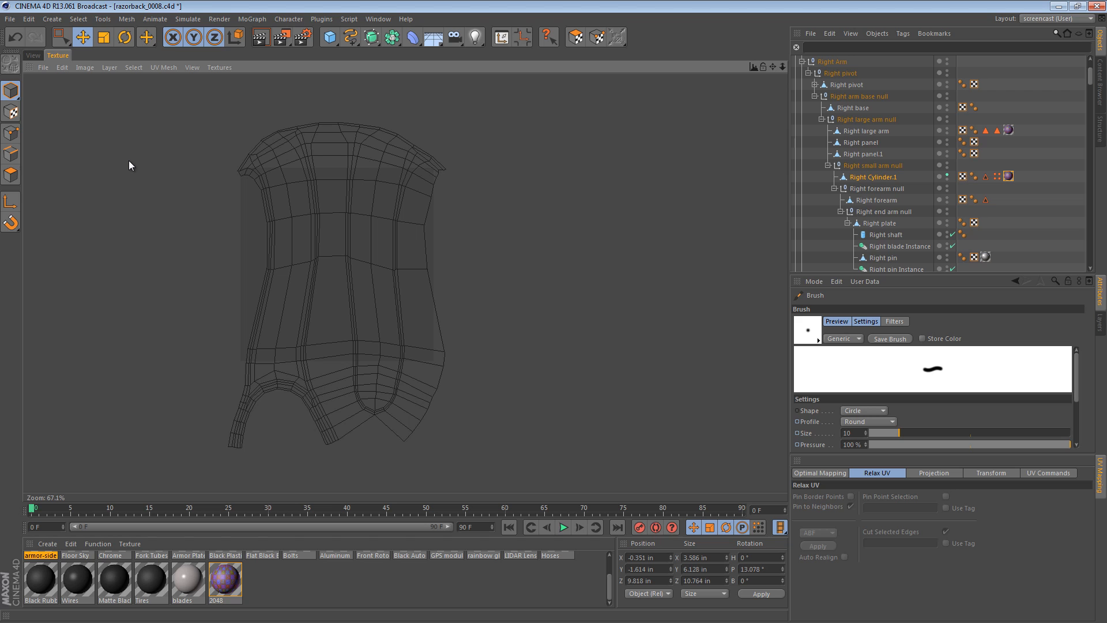
left_click(36, 57)
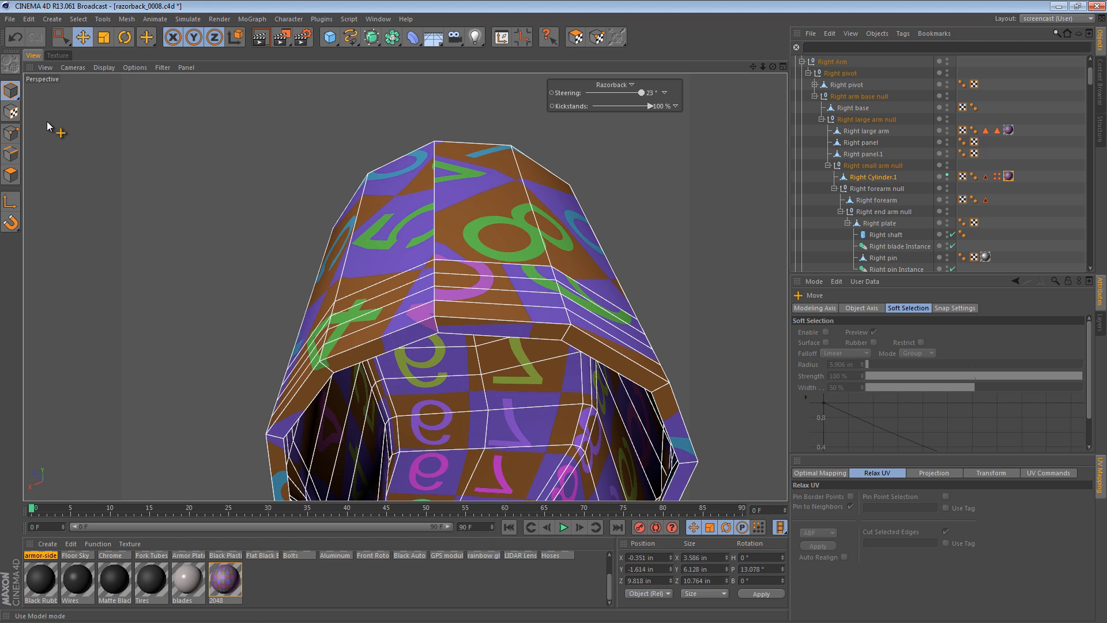
right_click_drag(521, 245, 382, 252, "alt")
left_click_drag(487, 271, 679, 458, "alt")
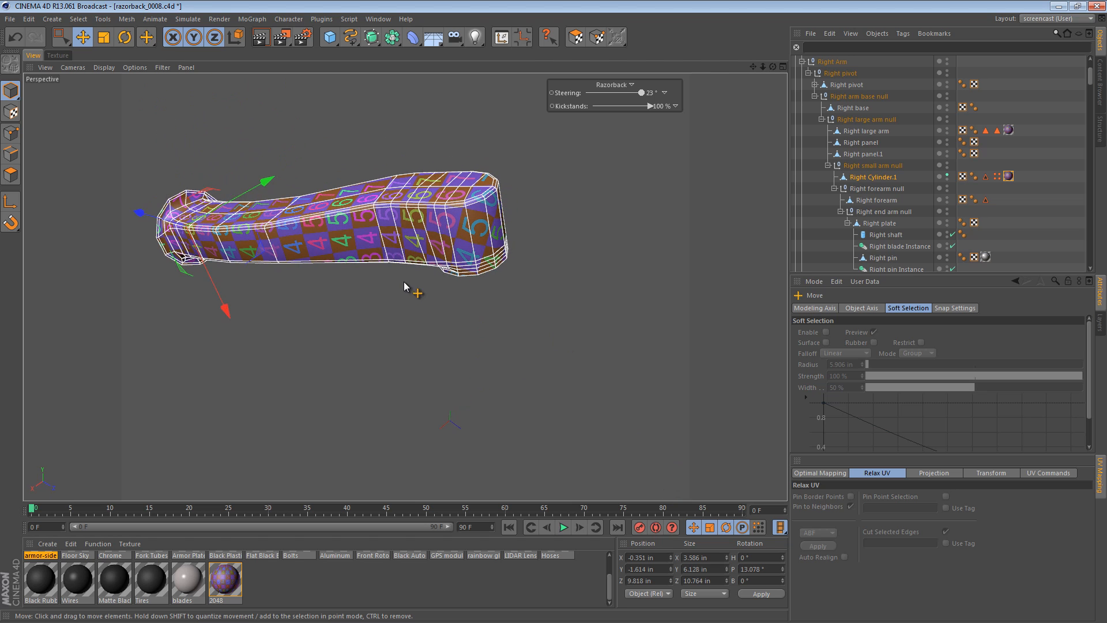
middle_click_drag(414, 289, 563, 305, "alt")
key("ctrl+shift+a")
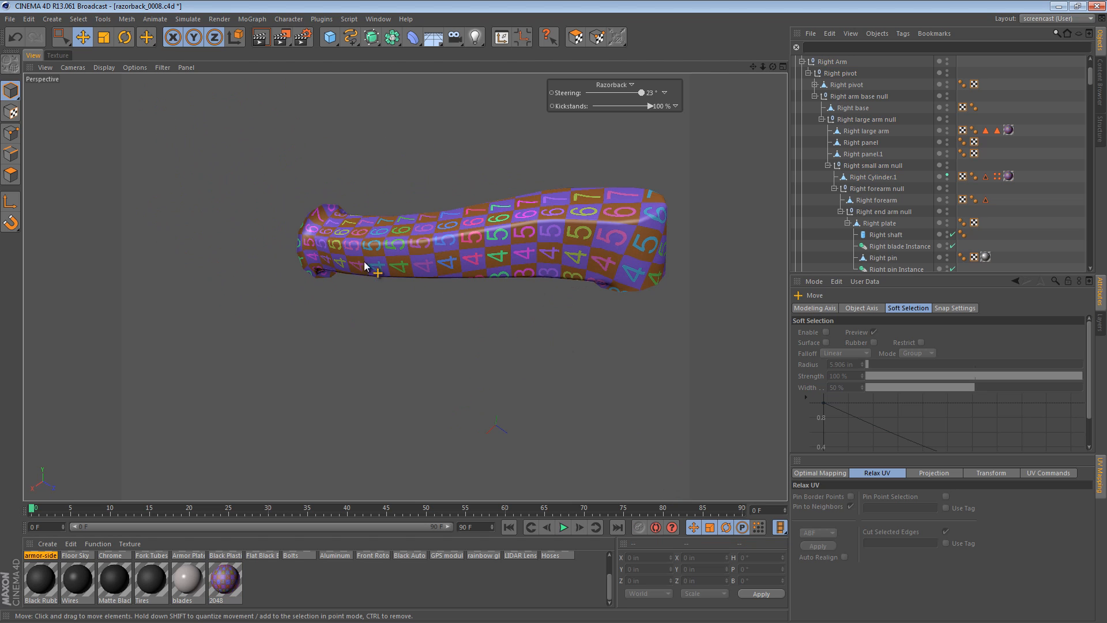
right_click_drag(407, 249, 610, 235, "alt")
left_click_drag(611, 236, 371, 128, "alt")
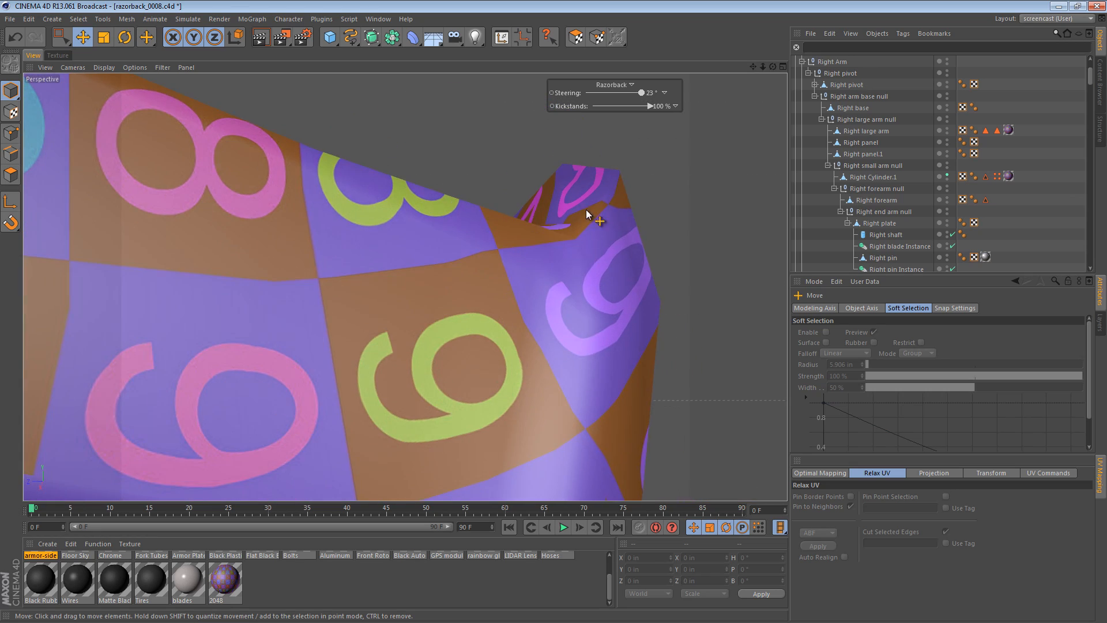
left_click_drag(588, 218, 590, 271, "alt")
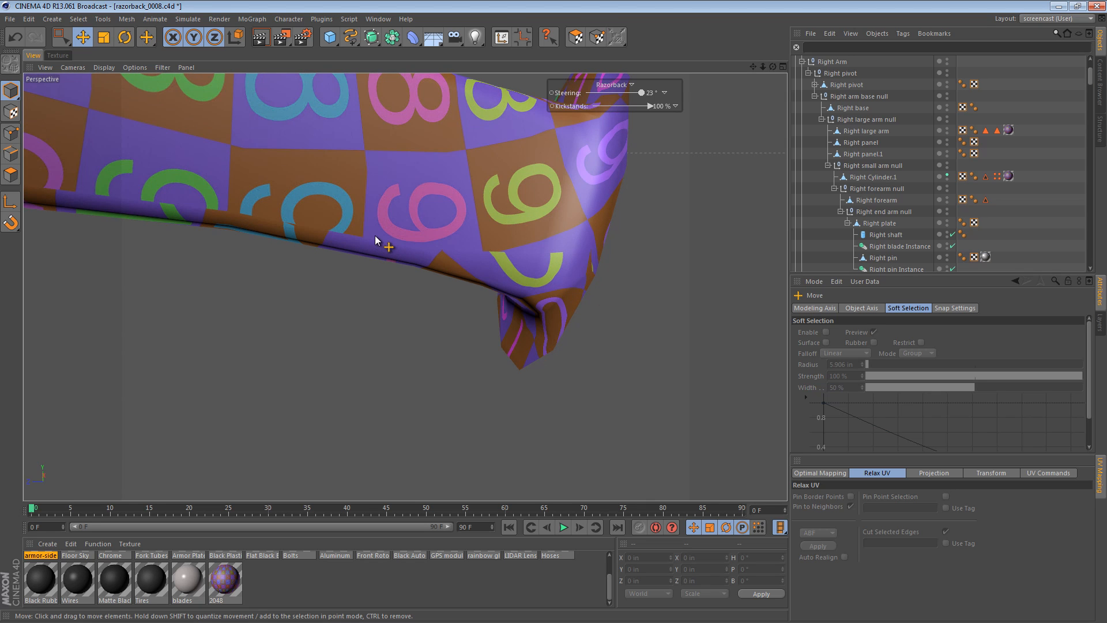
left_click_drag(376, 241, 638, 248, "alt")
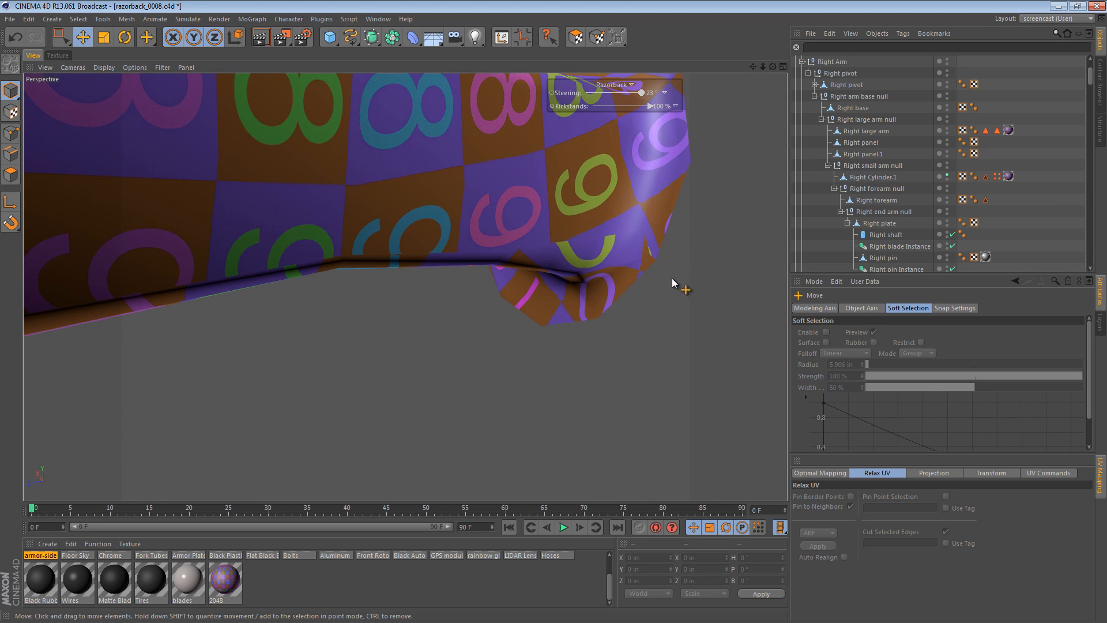
left_click_drag(485, 239, 599, 208, "alt")
left_click_drag(331, 308, 455, 329, "alt")
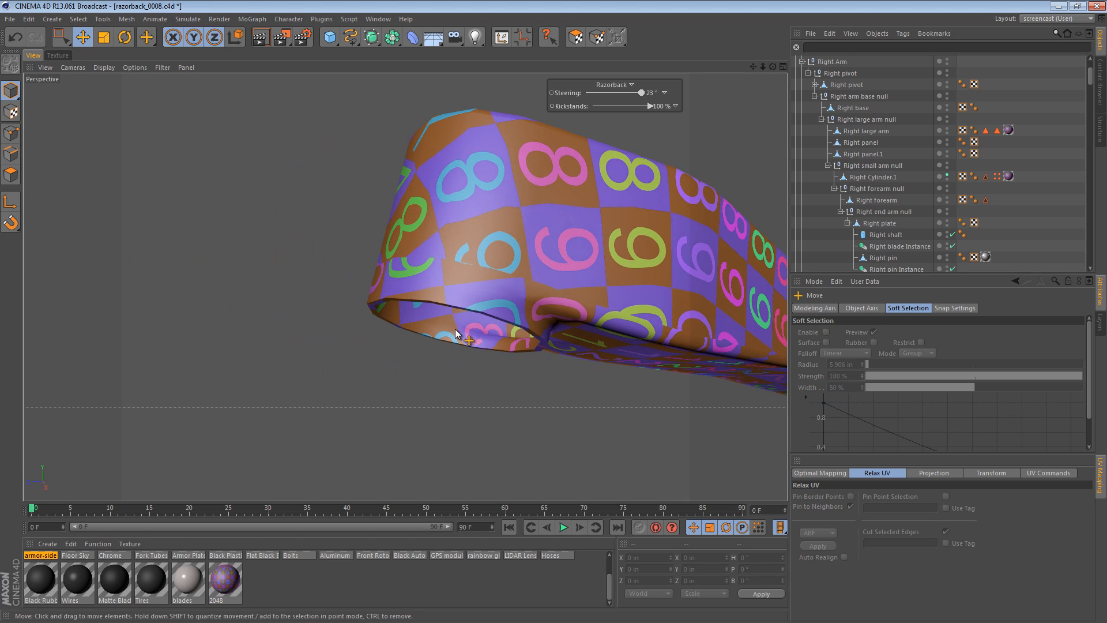
mouse_move(521, 293)
left_mouse_down("alt")
mouse_move(606, 241)
mouse_move(624, 340)
mouse_move(586, 395)
mouse_move(525, 254)
mouse_move(515, 288)
left_mouse_up("alt")
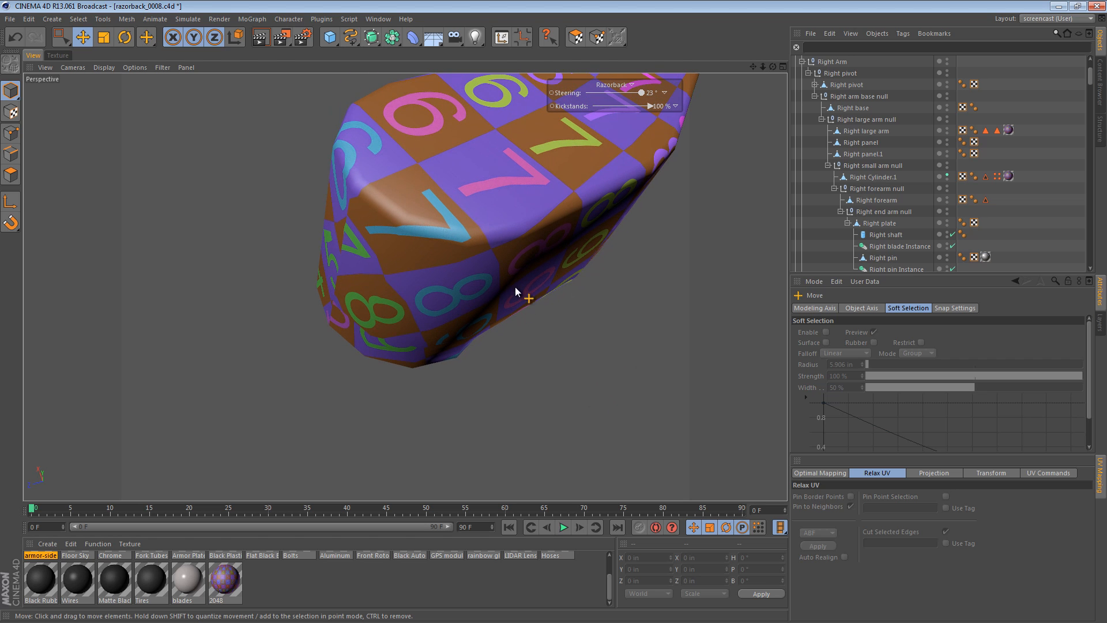
left_click_drag(536, 252, 459, 313, "alt")
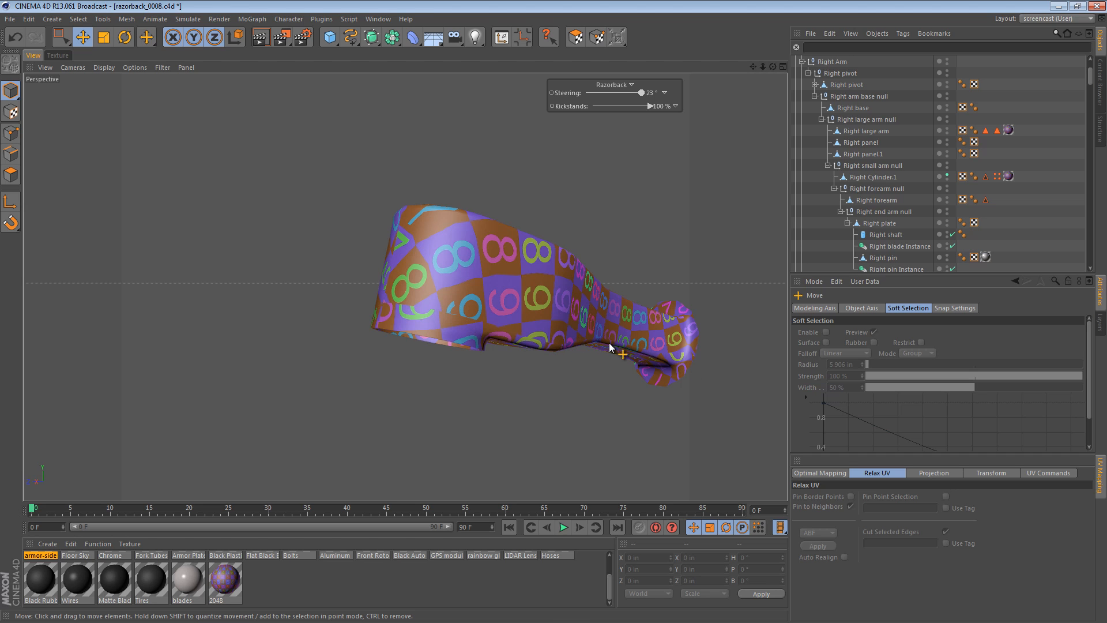
left_click_drag(435, 290, 456, 326, "alt")
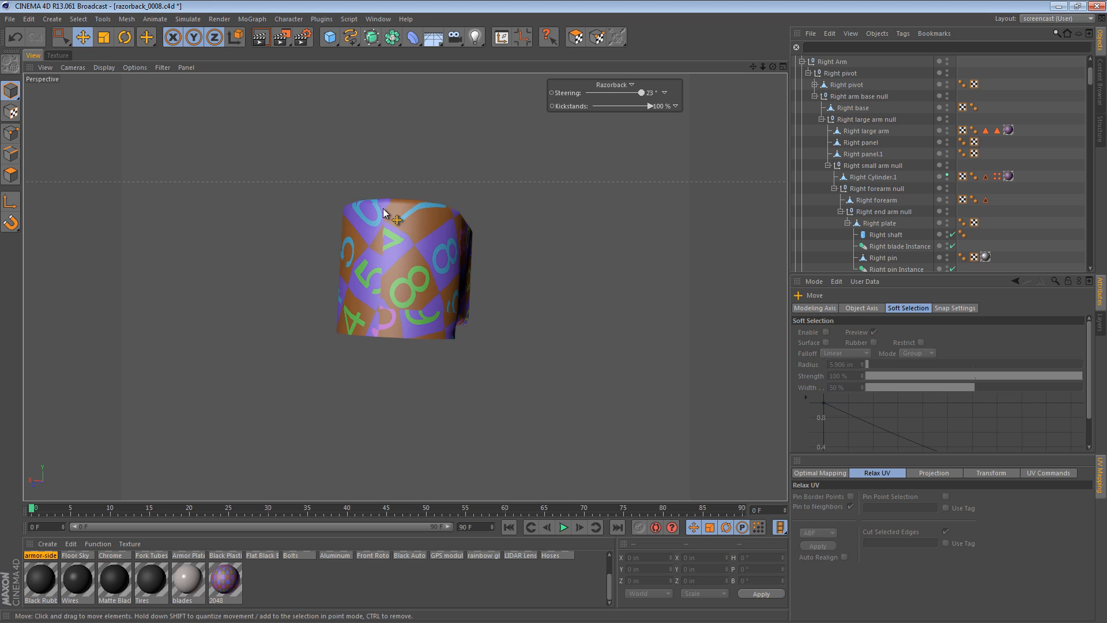
Select the two UV polygons that meet at the notch in the shell's lower edge and locate them on the arm in the 3D view
left_click(58, 55)
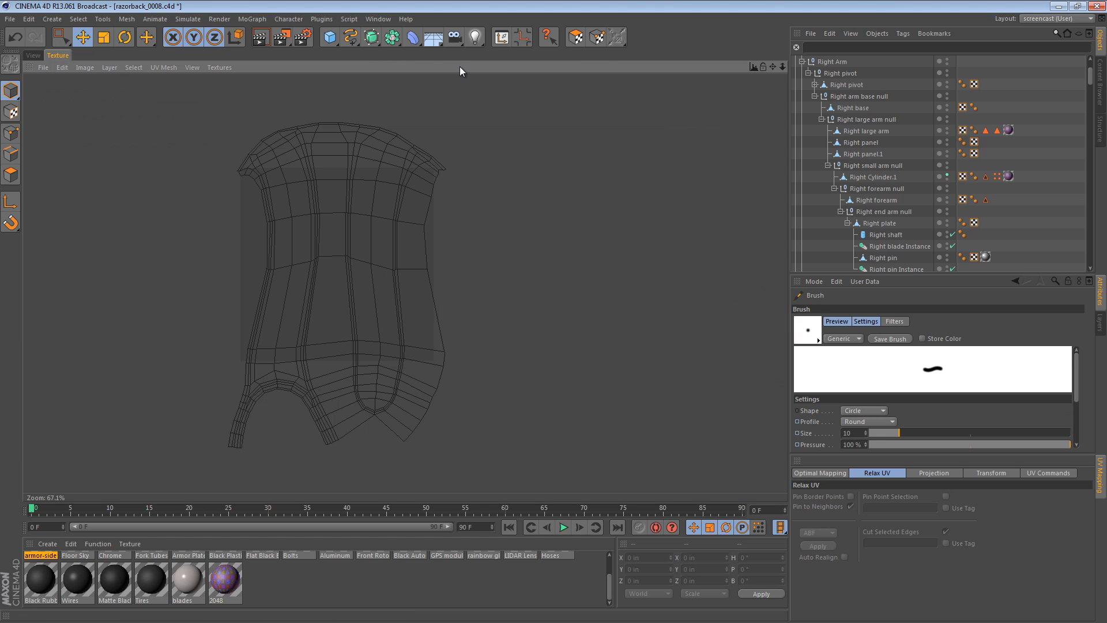
left_click(576, 37)
scroll(393, 368, "down", 5)
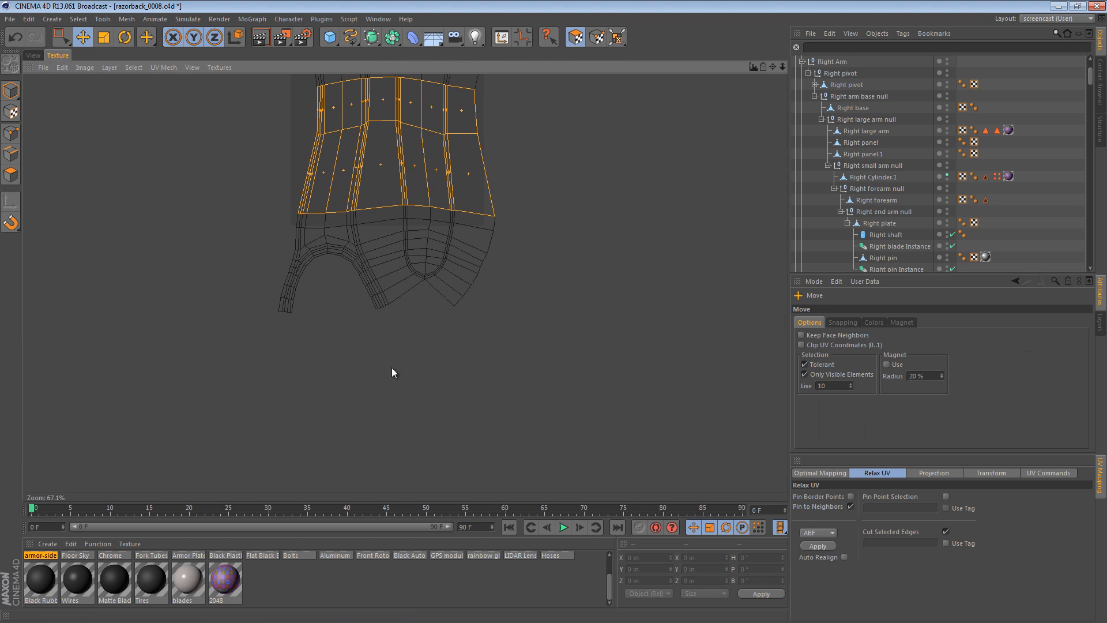
scroll(576, 340, "up", 5)
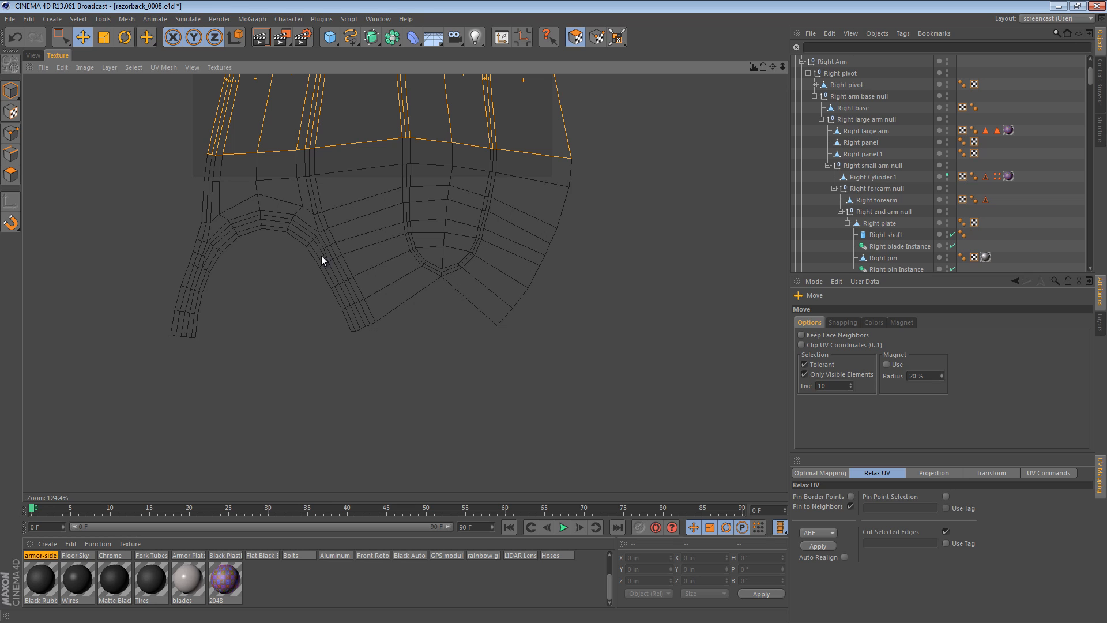
left_click(10, 174)
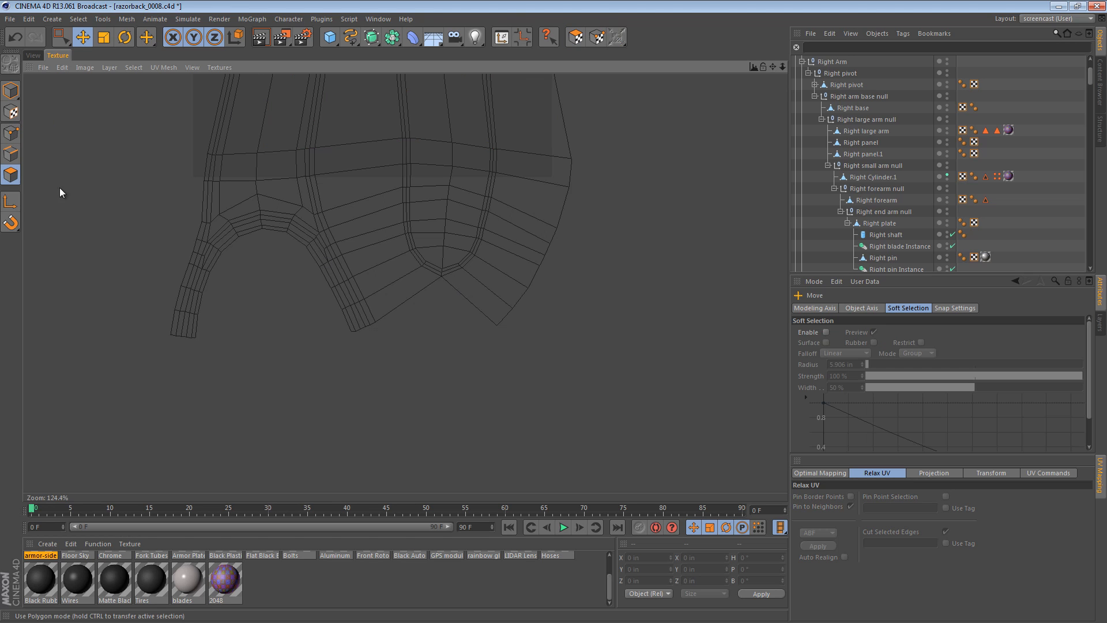
left_click(423, 290)
left_click(576, 37)
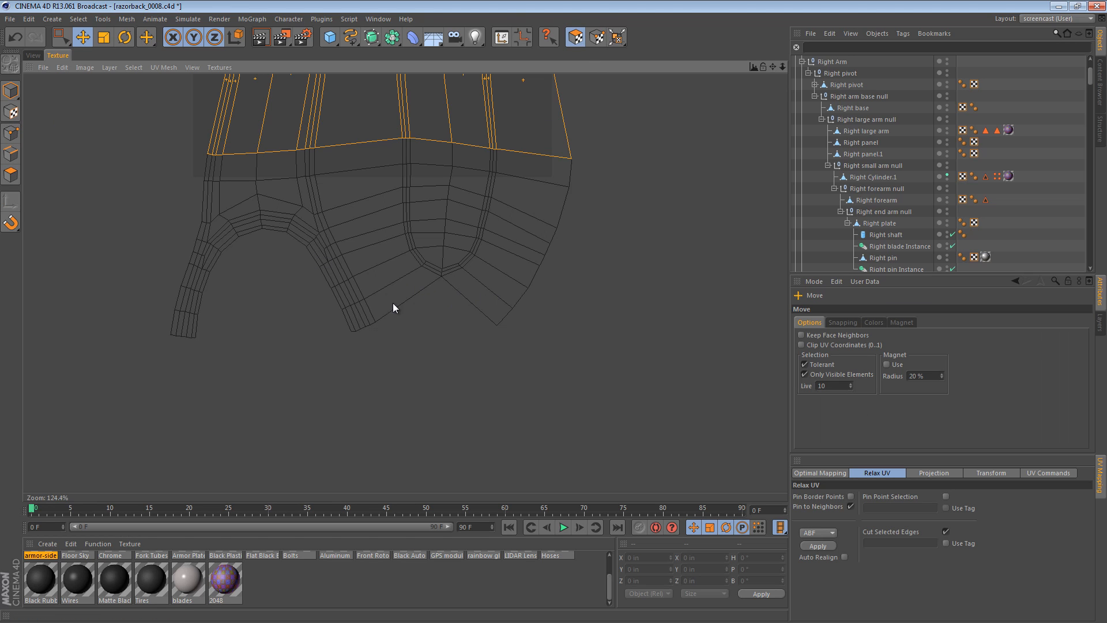
left_click(413, 278)
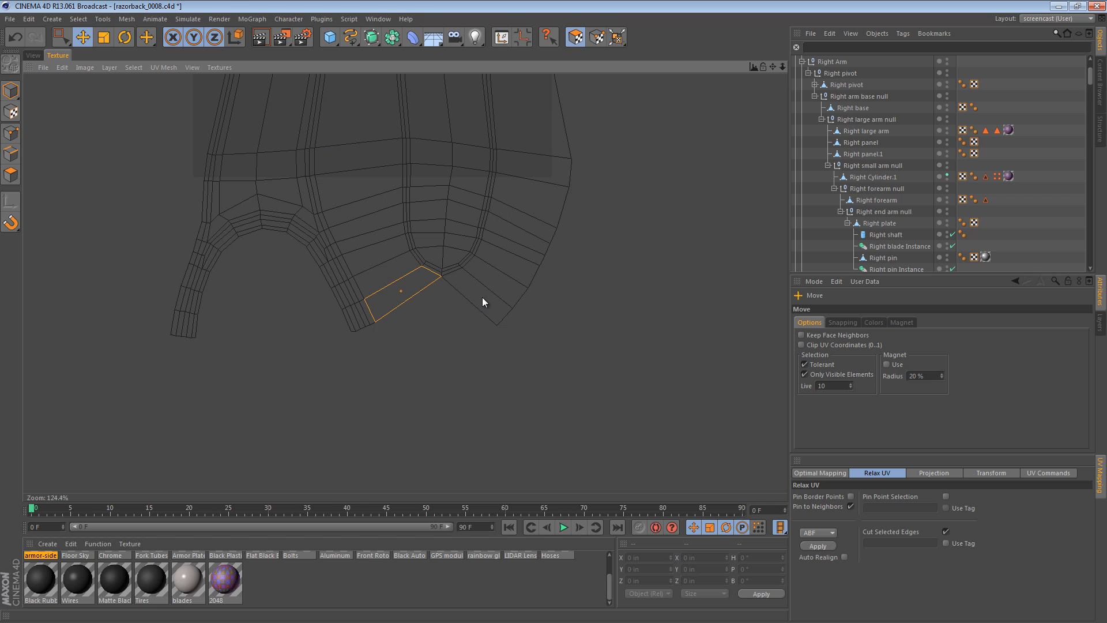
left_click(37, 53)
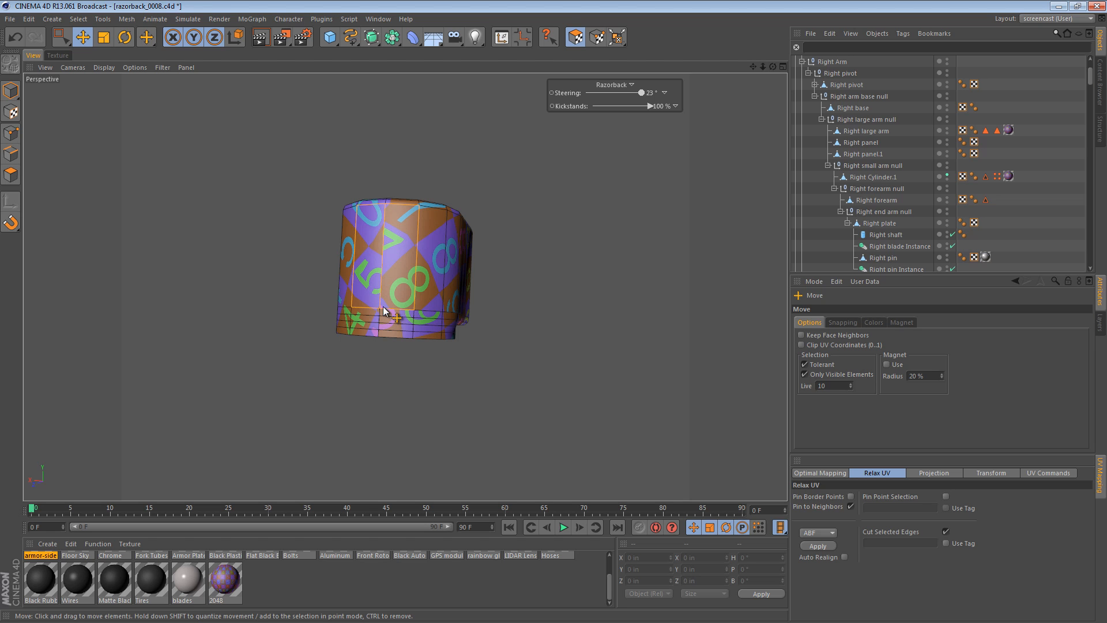
left_click_drag(395, 292, 386, 329, "alt")
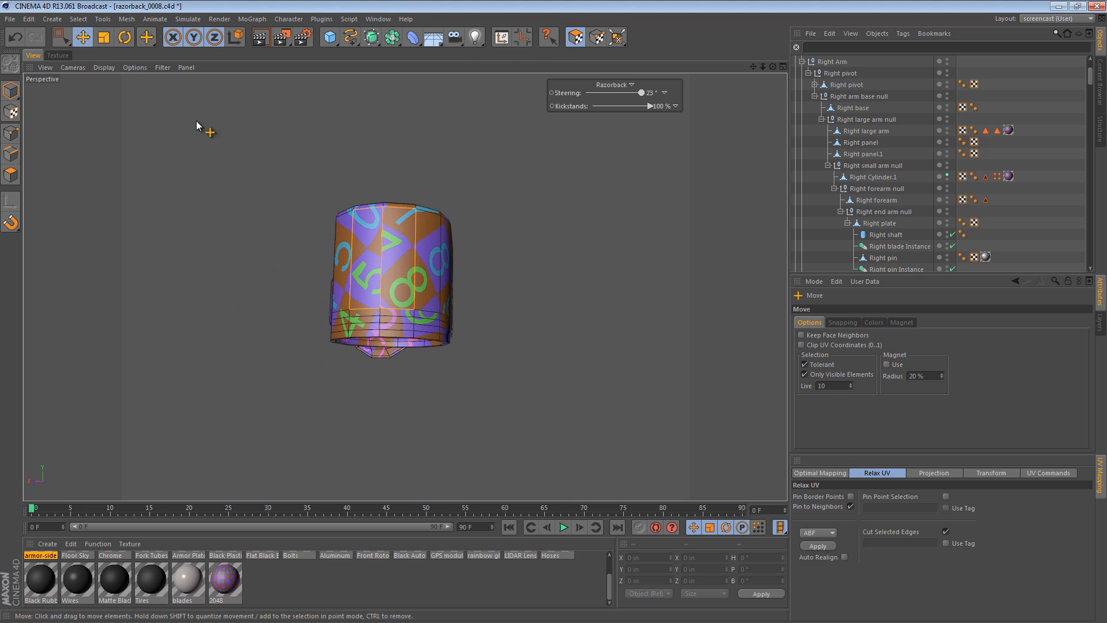
left_click(58, 55)
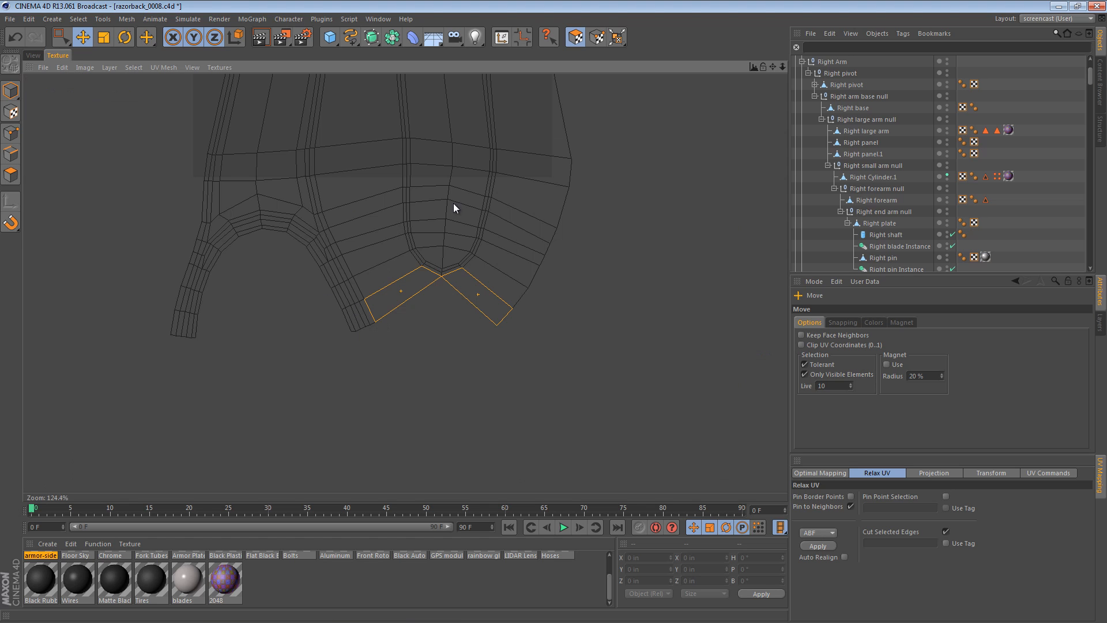
middle_click_drag(545, 284, 553, 365, "alt")
left_click(33, 56)
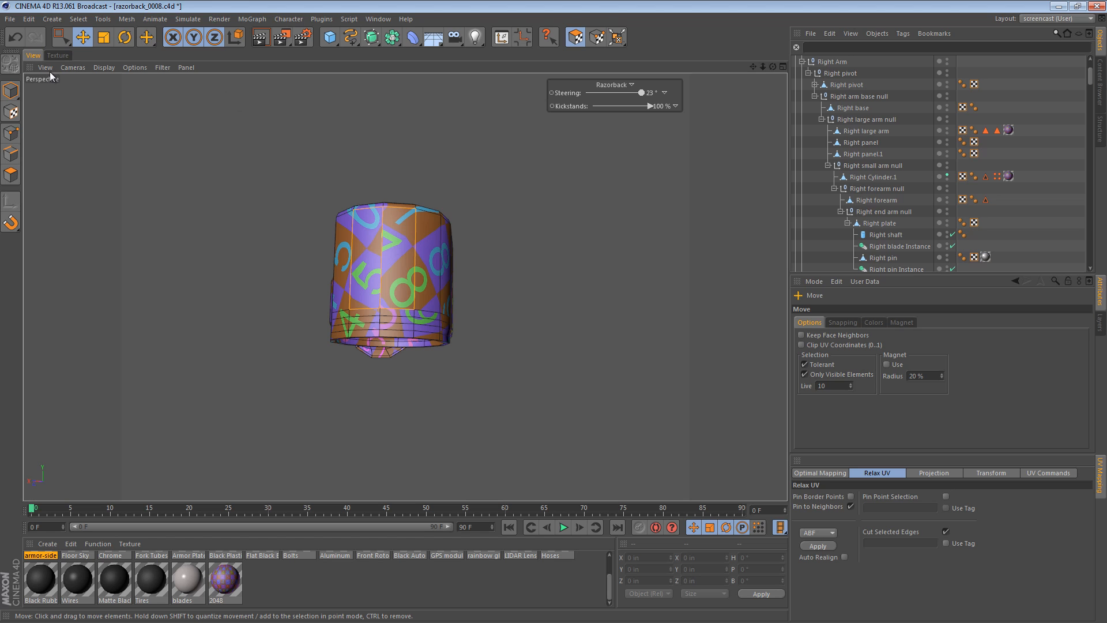
left_click(58, 56)
Rectangle-select the UV points at the lower ends of the strips, the notch and the outer corner, and join them with UV Terrace
left_click(596, 38)
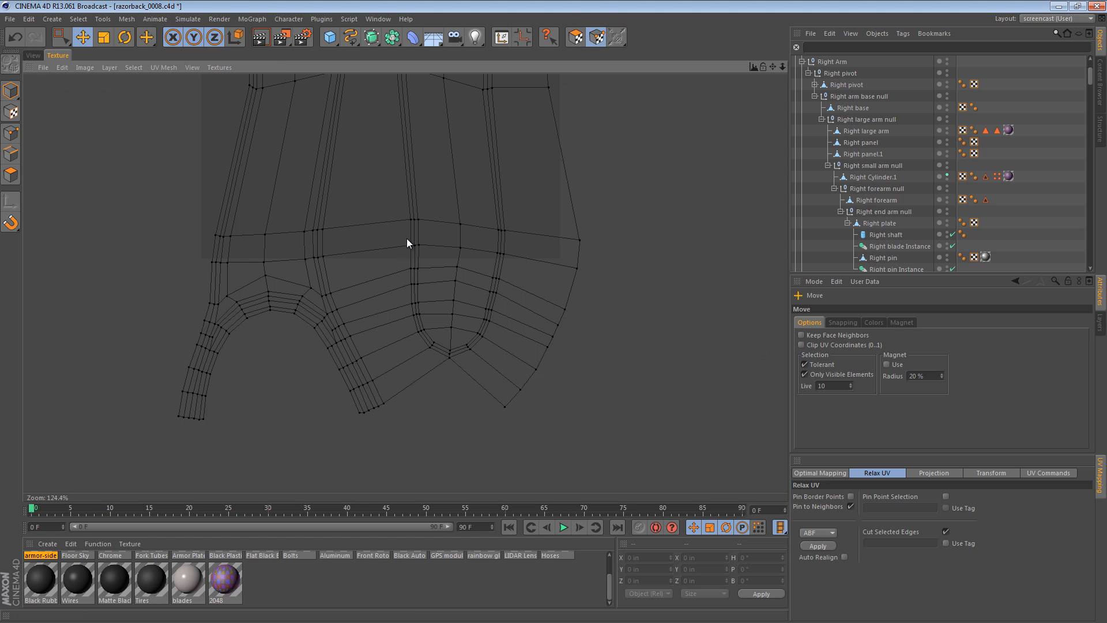
middle_click_drag(303, 336, 381, 249, "alt")
left_click(61, 38)
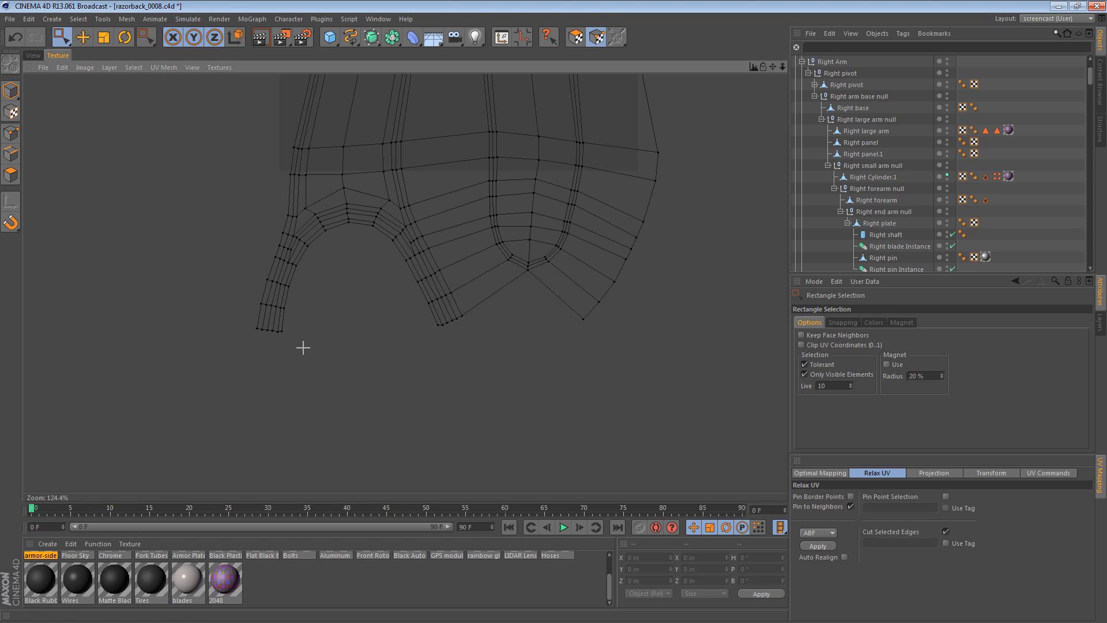
left_click_drag(302, 346, 231, 319)
left_click_drag(494, 342, 430, 312)
left_click(615, 37)
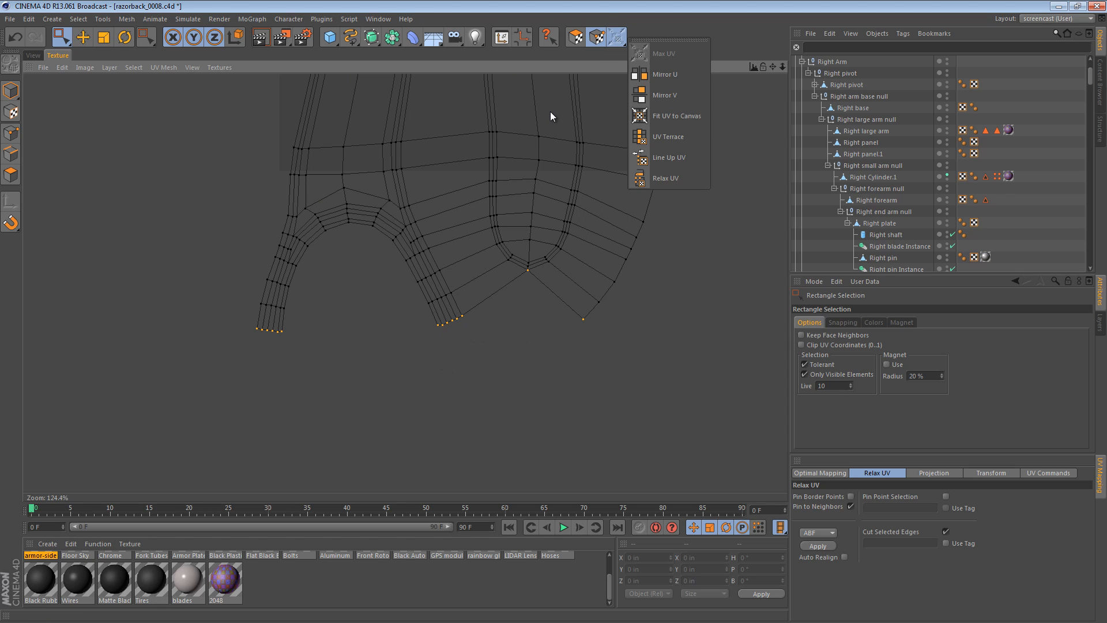
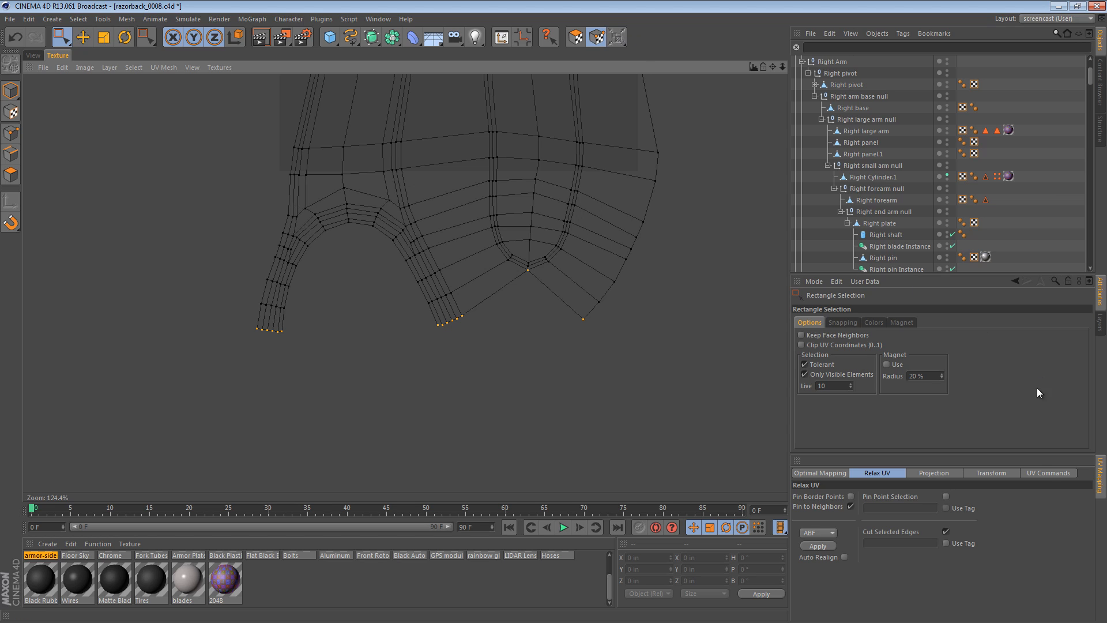
left_click(1045, 476)
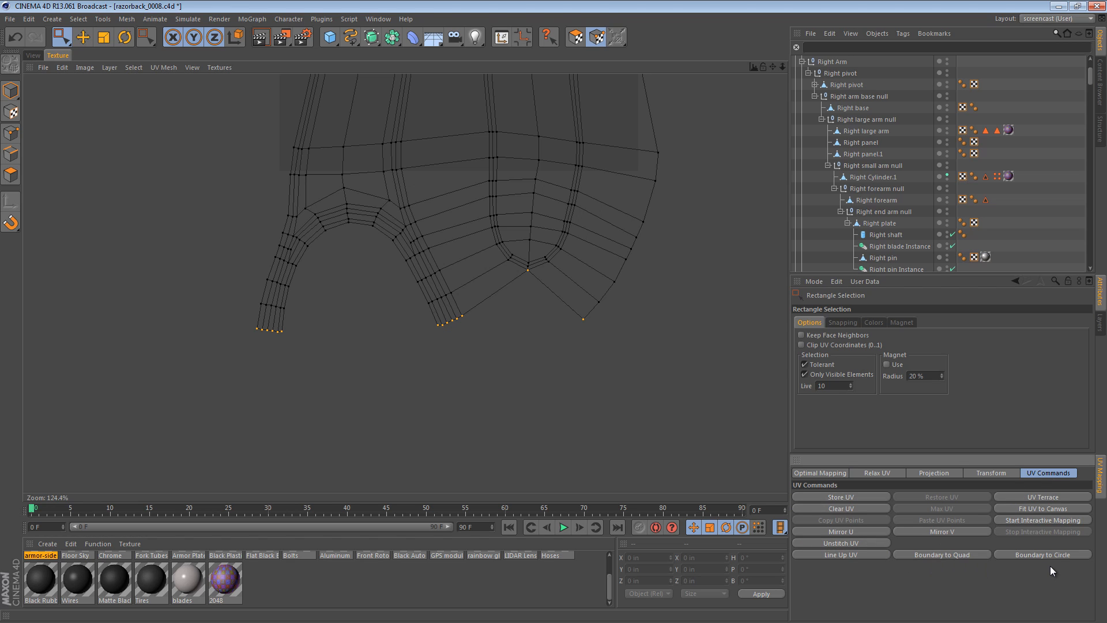
left_click(1046, 496)
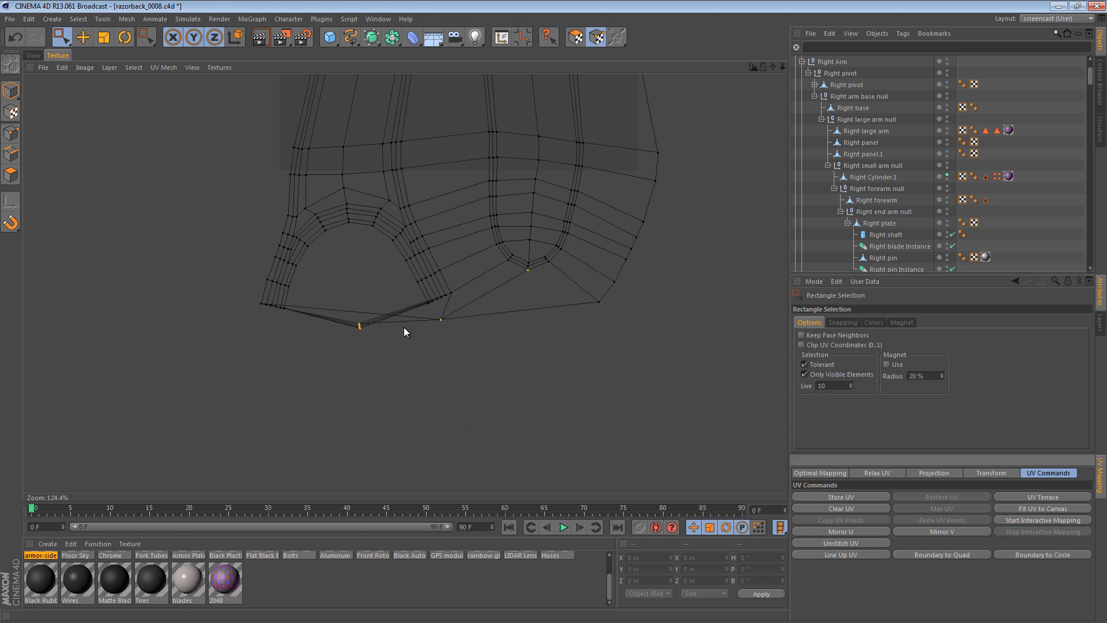
middle_click_drag(552, 335, 481, 377, "alt")
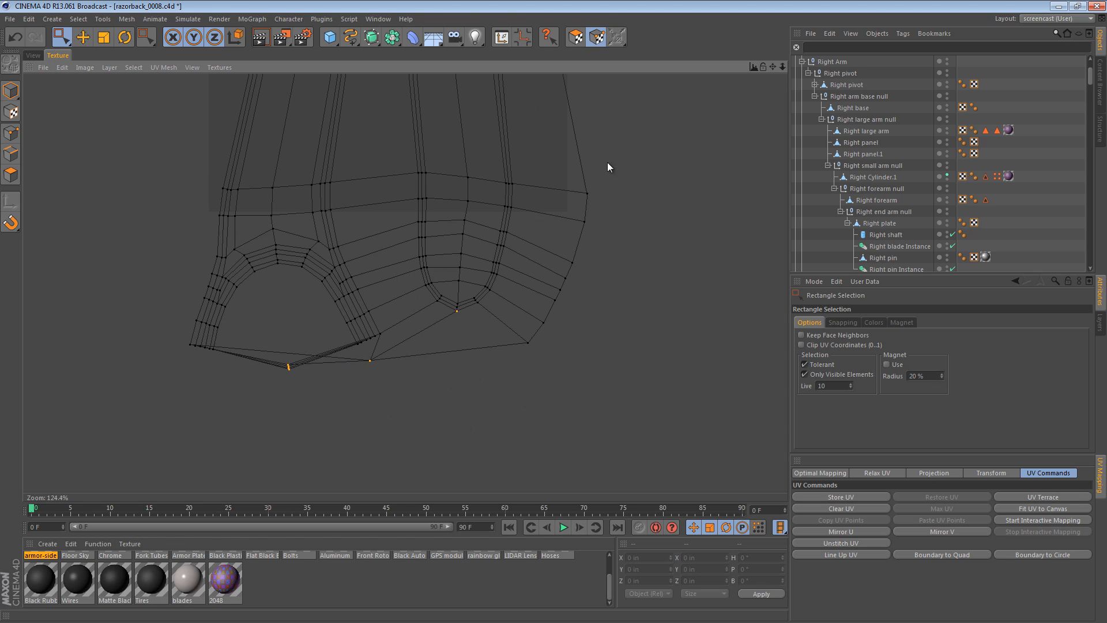
Select the UV polygons of the arm's lower section, turn off Cut Selected Edges, and relax them with ABF
left_click(576, 37)
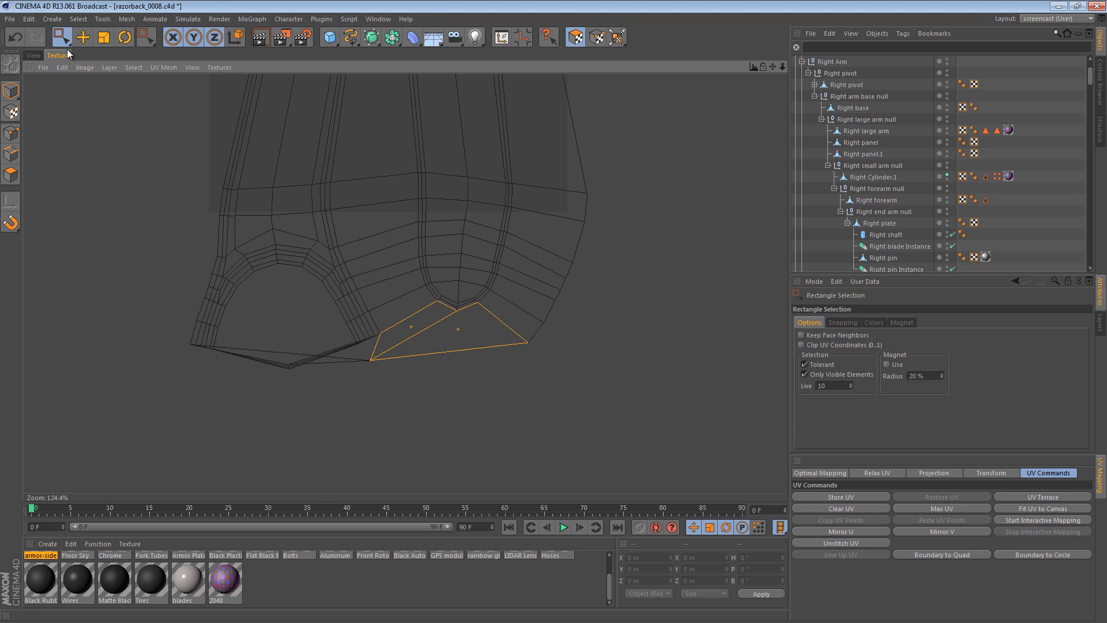
left_click_drag(657, 395, 113, 170)
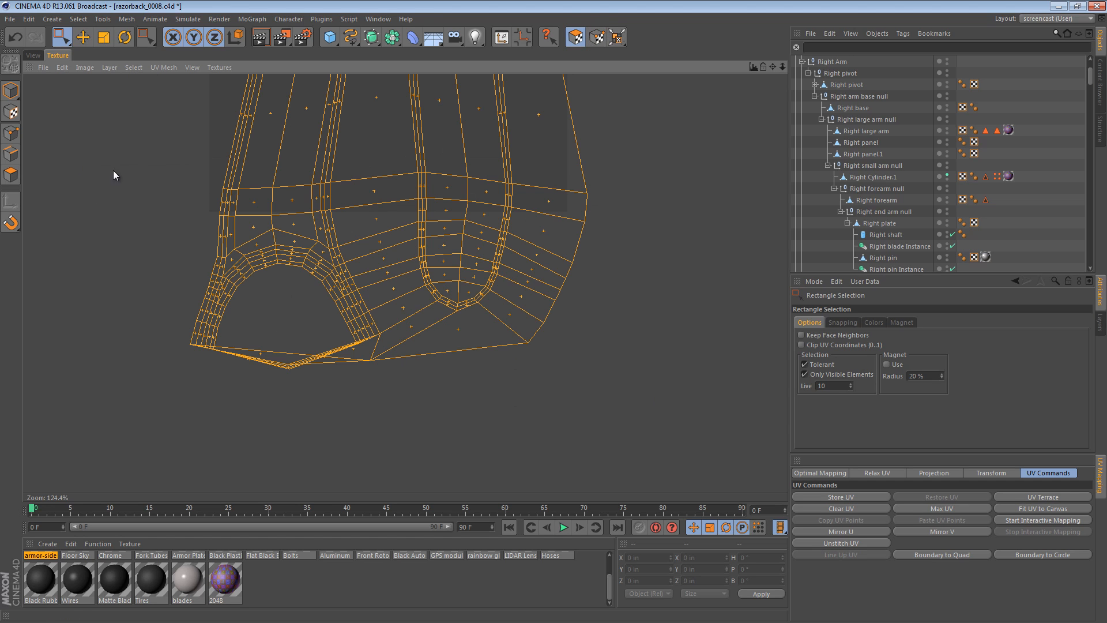
left_click_drag(636, 397, 128, 194)
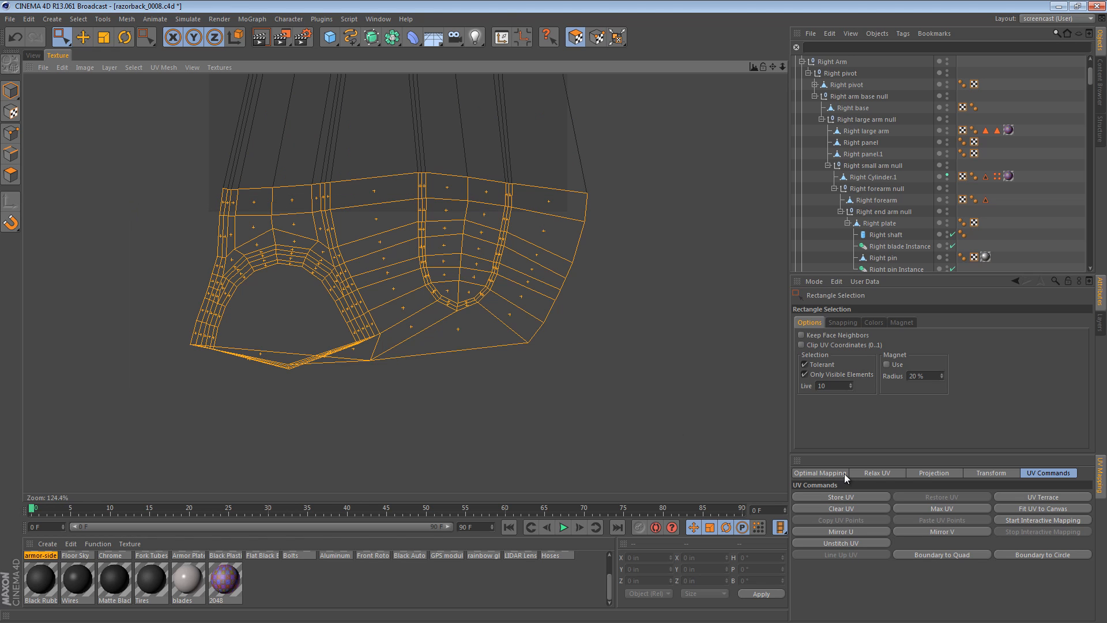
left_click(860, 473)
left_click(818, 546)
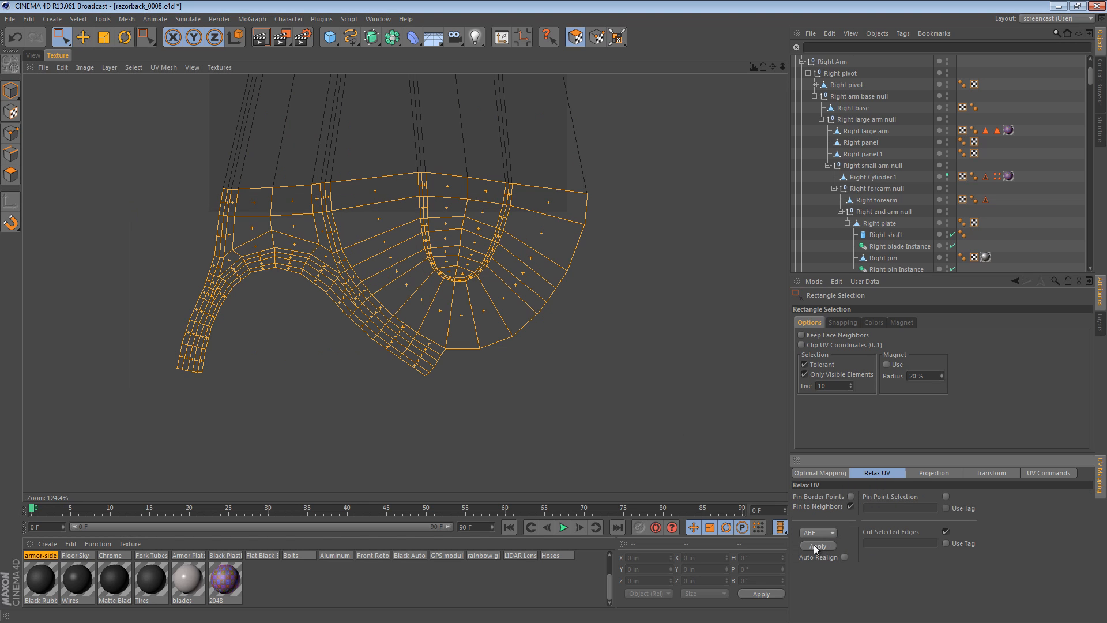
key("ctrl+z")
left_click(945, 531)
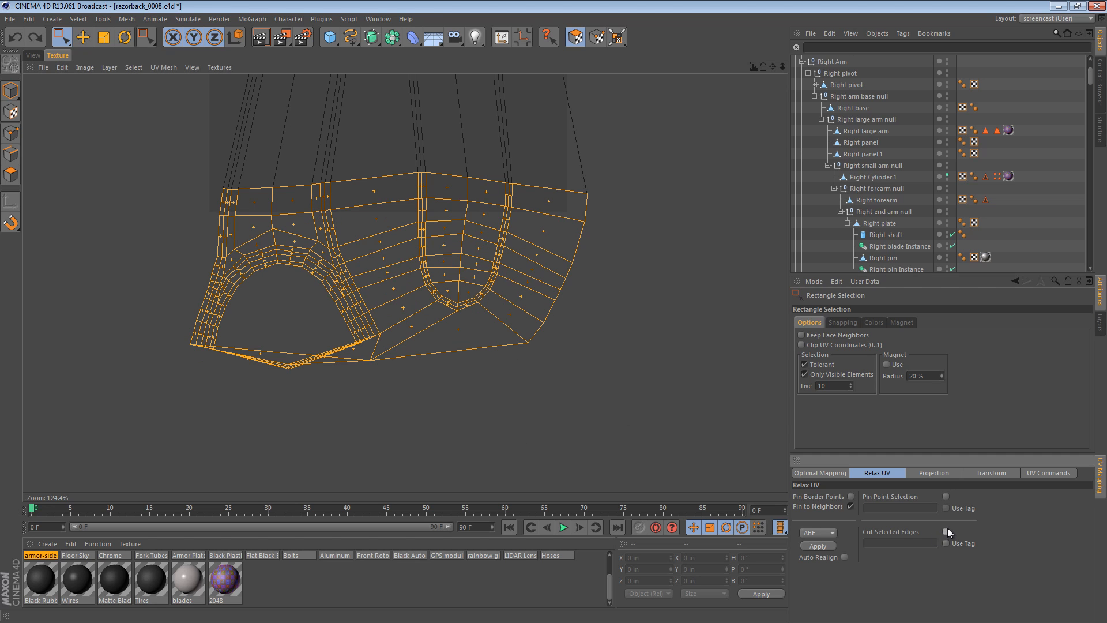
left_click(818, 546)
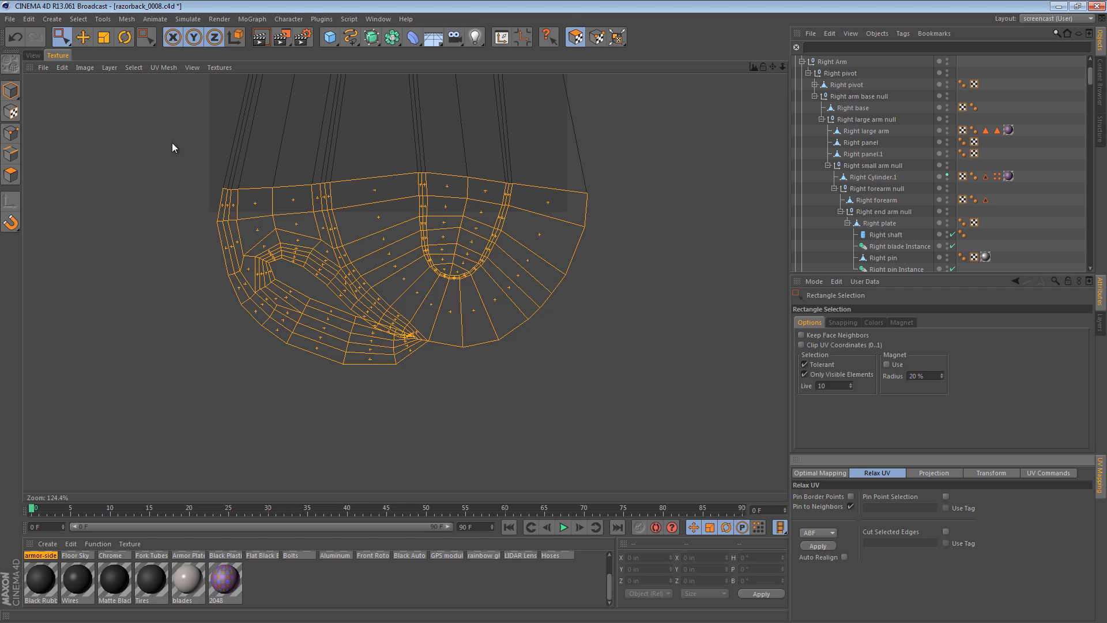
Replace Right Cylinder.1's edge selection with the chain of edges running across the rim at the arm's cupped end
left_click(35, 55)
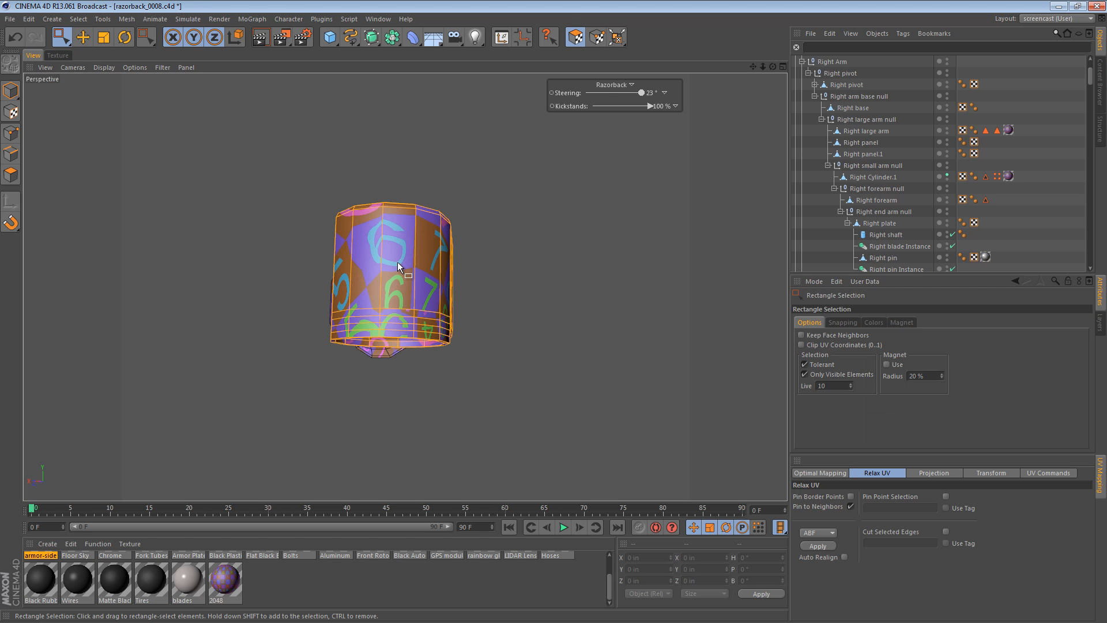
left_click_drag(397, 262, 403, 200, "alt")
right_click_drag(372, 283, 484, 278, "alt")
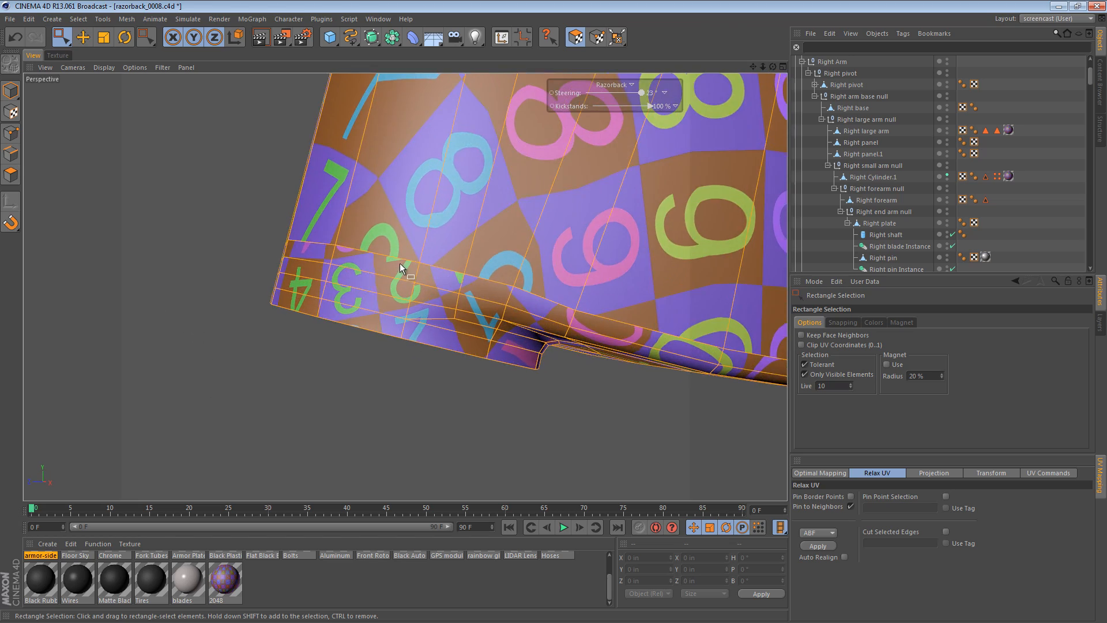
left_click_drag(400, 263, 672, 290, "alt")
left_click_drag(498, 297, 456, 214, "alt")
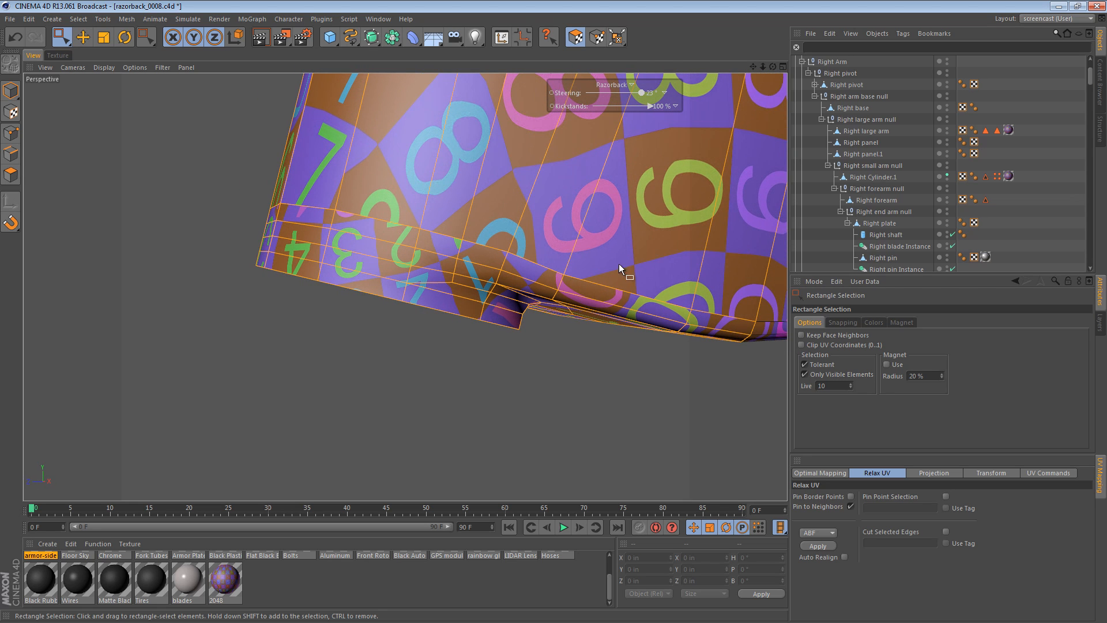
left_click(11, 155)
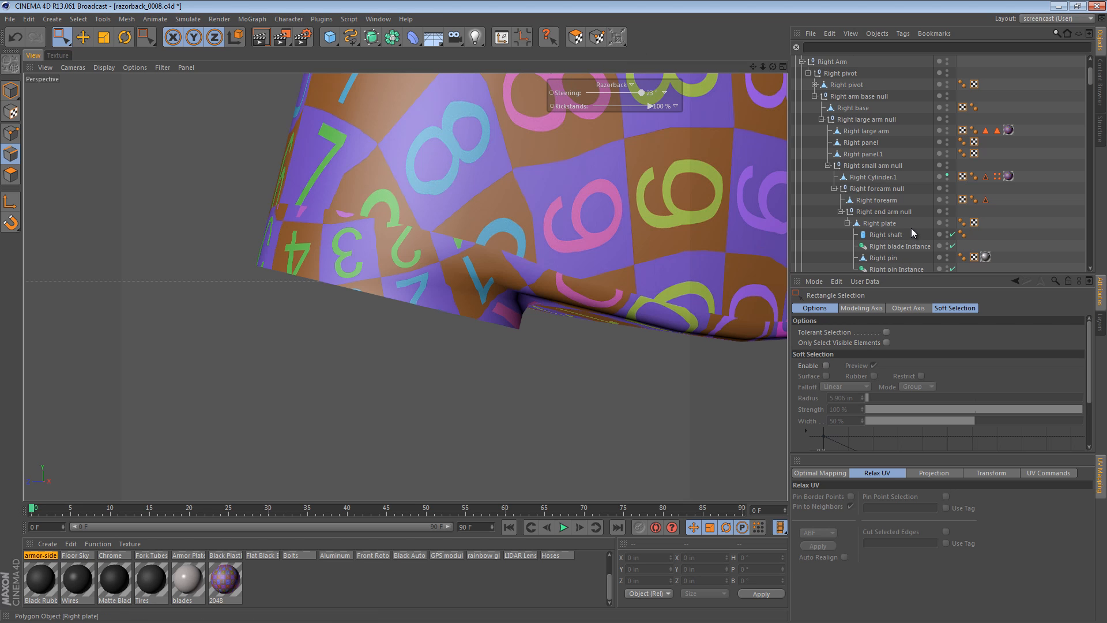
scroll(912, 225, "down", 3)
left_click(875, 107)
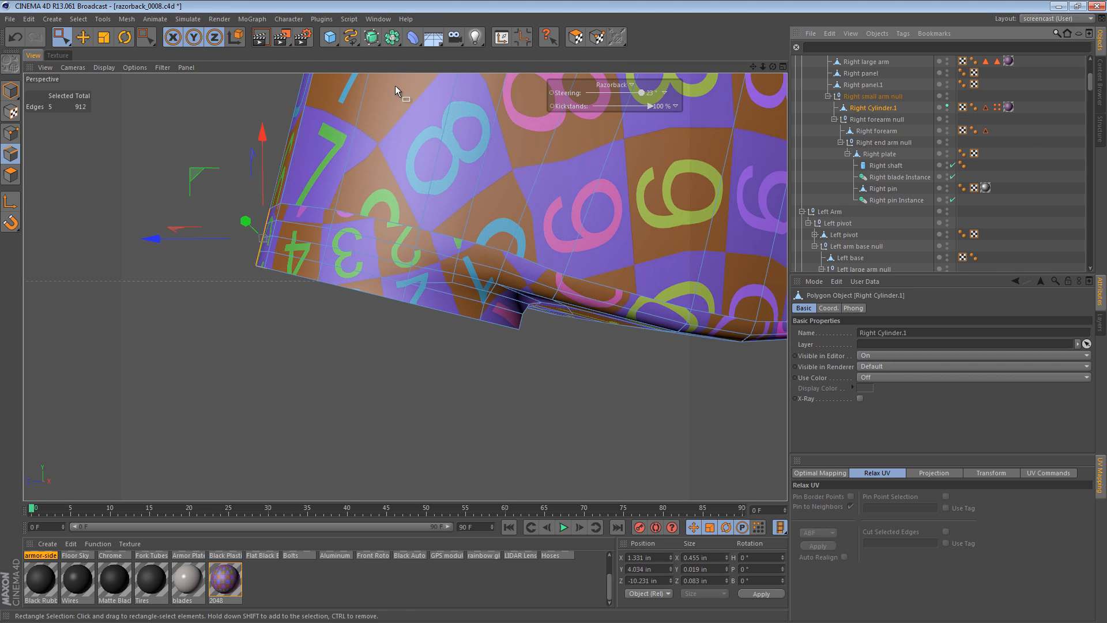
key("e")
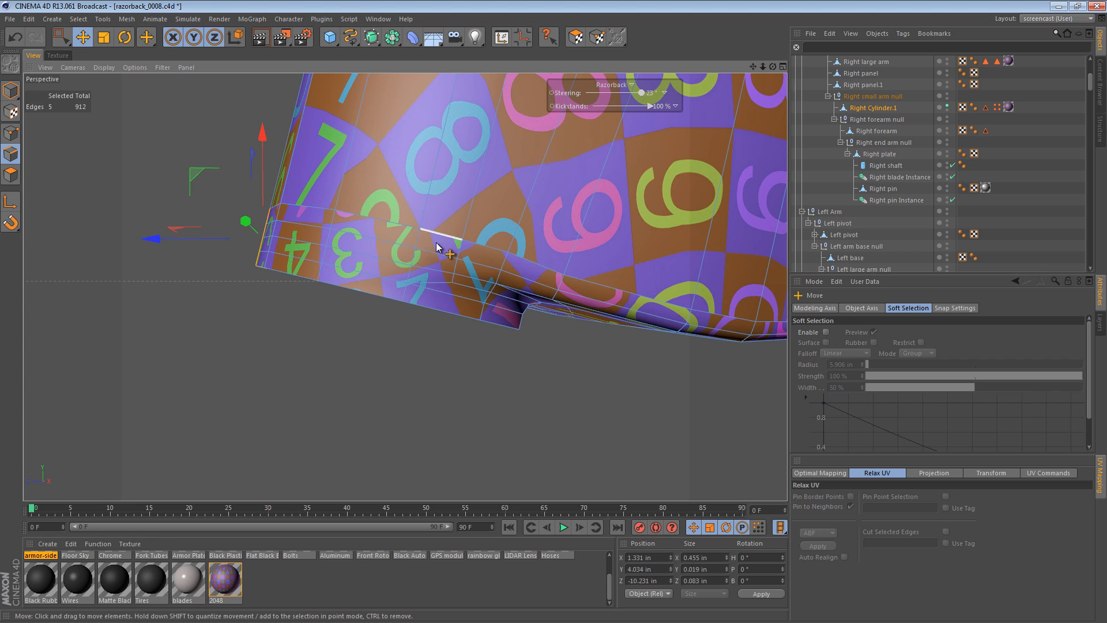
left_click(414, 247)
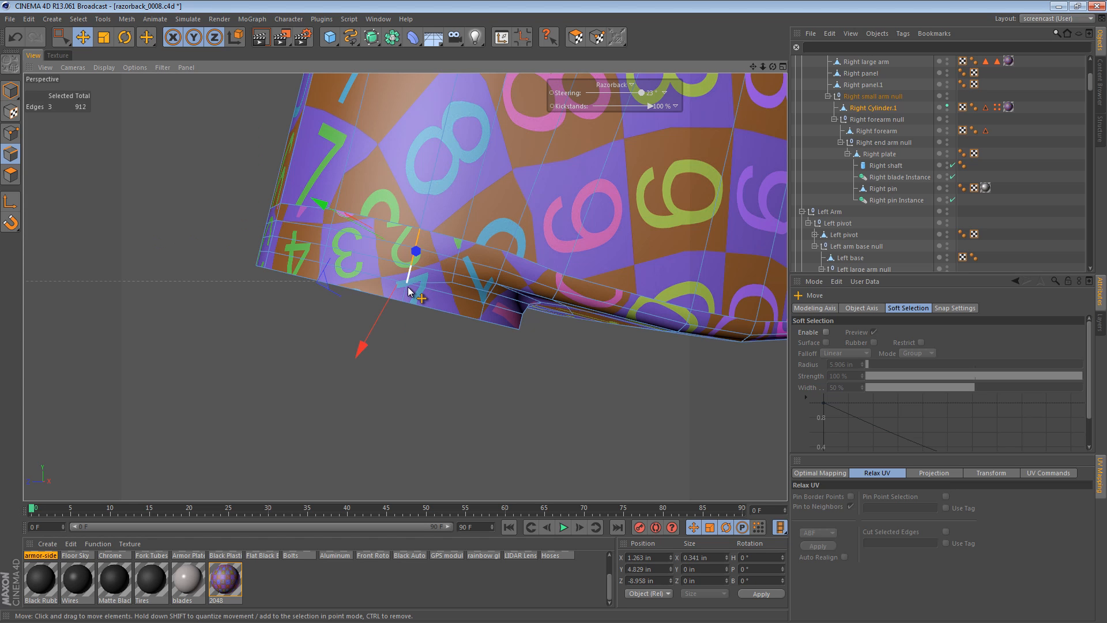
left_click(408, 287, "shift")
left_click_drag(495, 319, 502, 156, "alt")
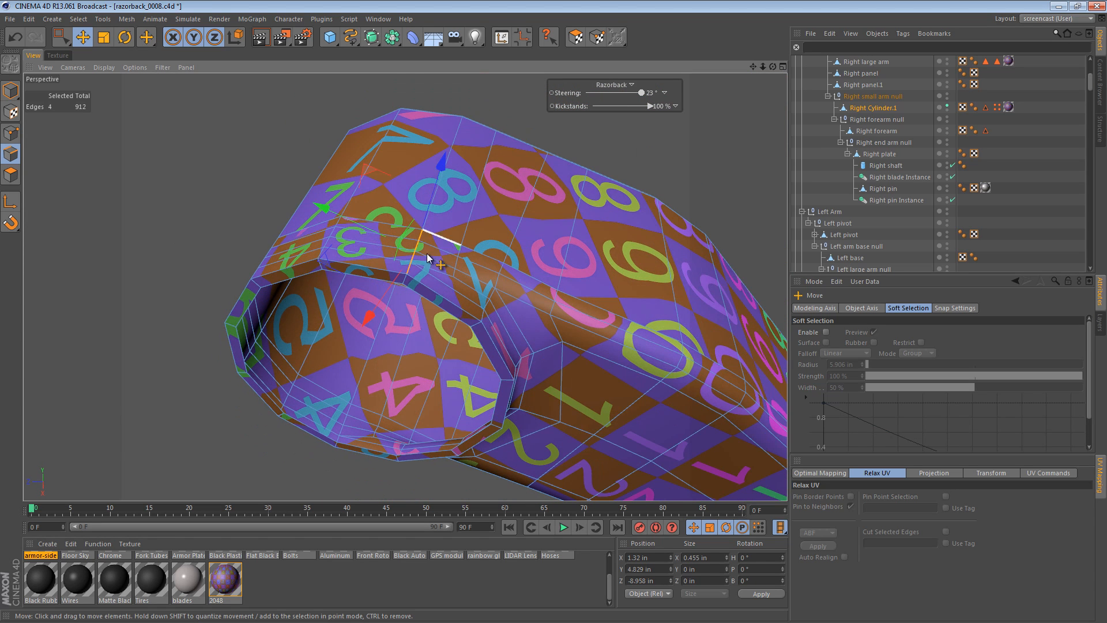
left_click(408, 286, "shift")
Turn on Cut Selected Edges and relax the lower section's UV polygons with ABF, splitting them along the selected rim edges
left_click(58, 56)
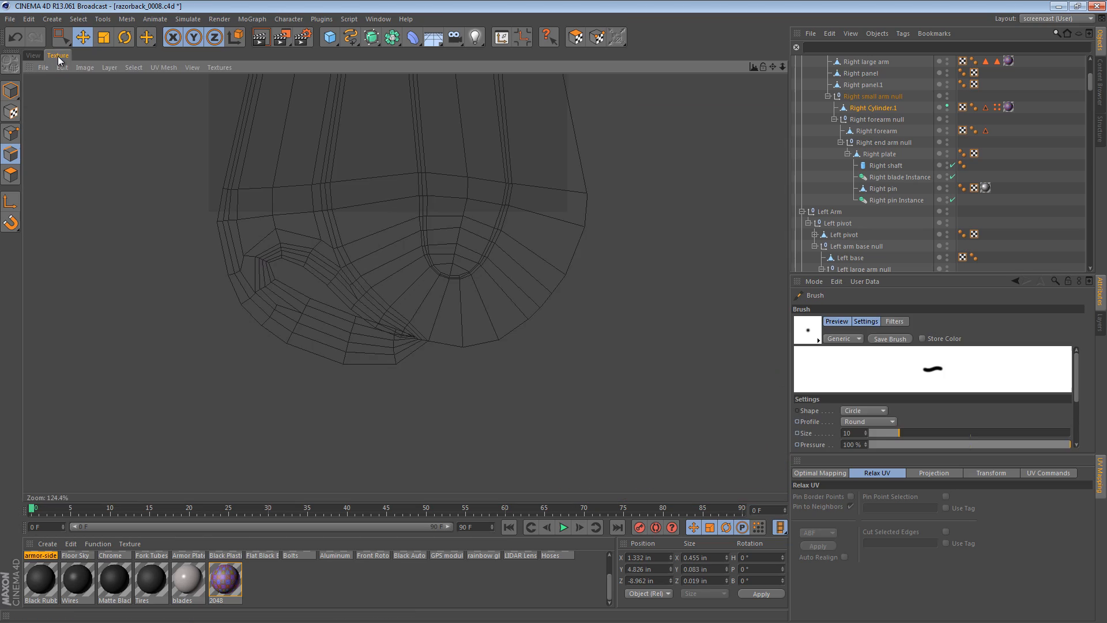
left_click(37, 56)
left_click_drag(501, 276, 57, 86, "alt")
left_click(58, 55)
left_click(576, 37)
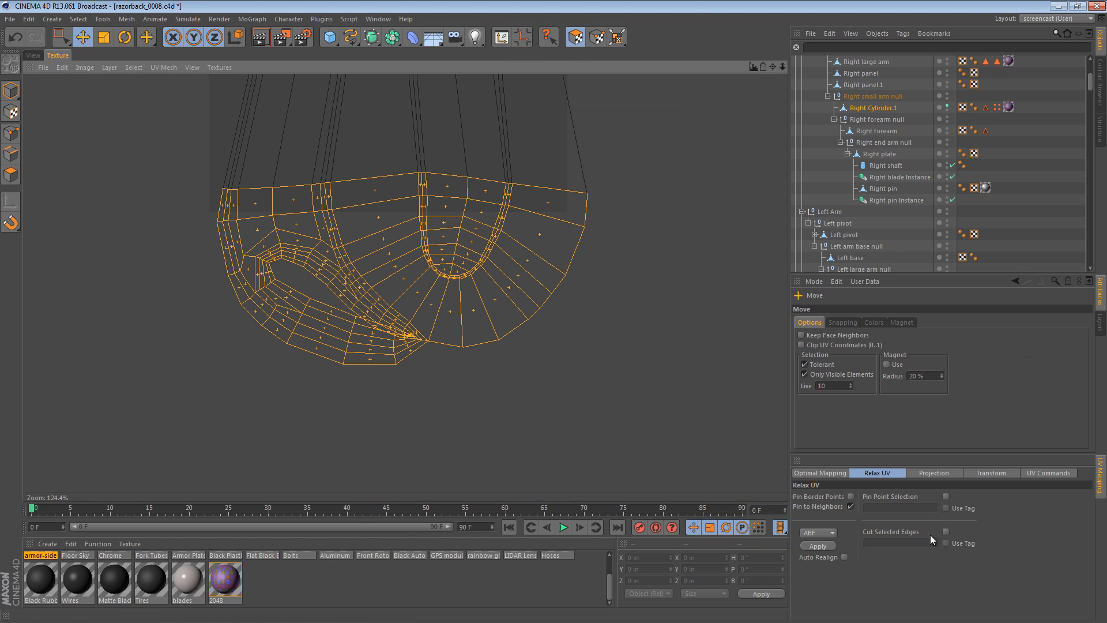
left_click(946, 531)
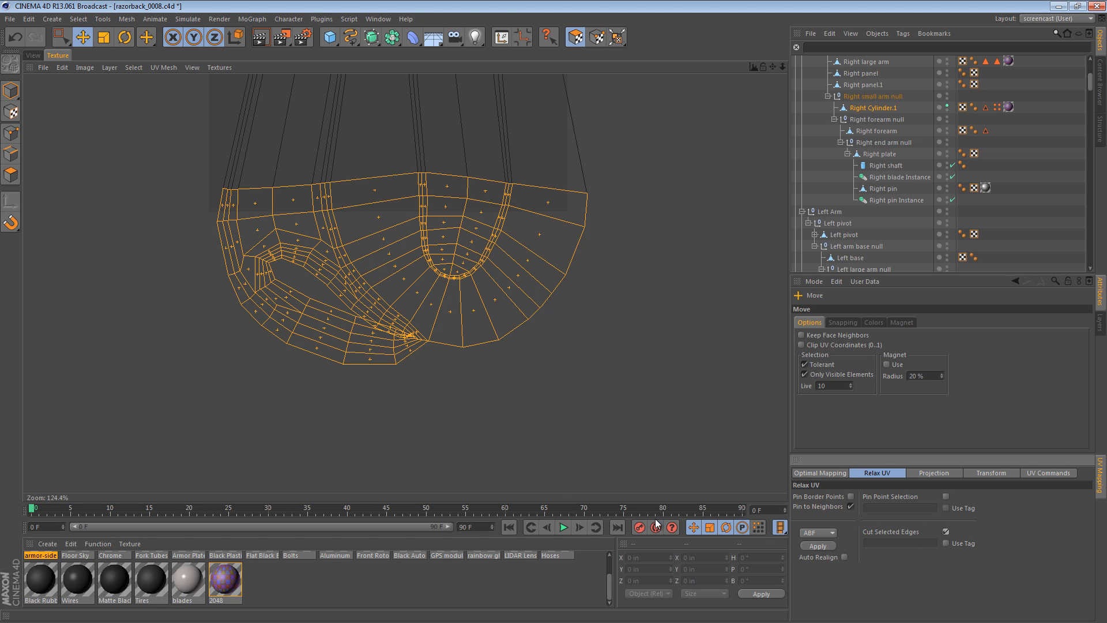
left_click(818, 546)
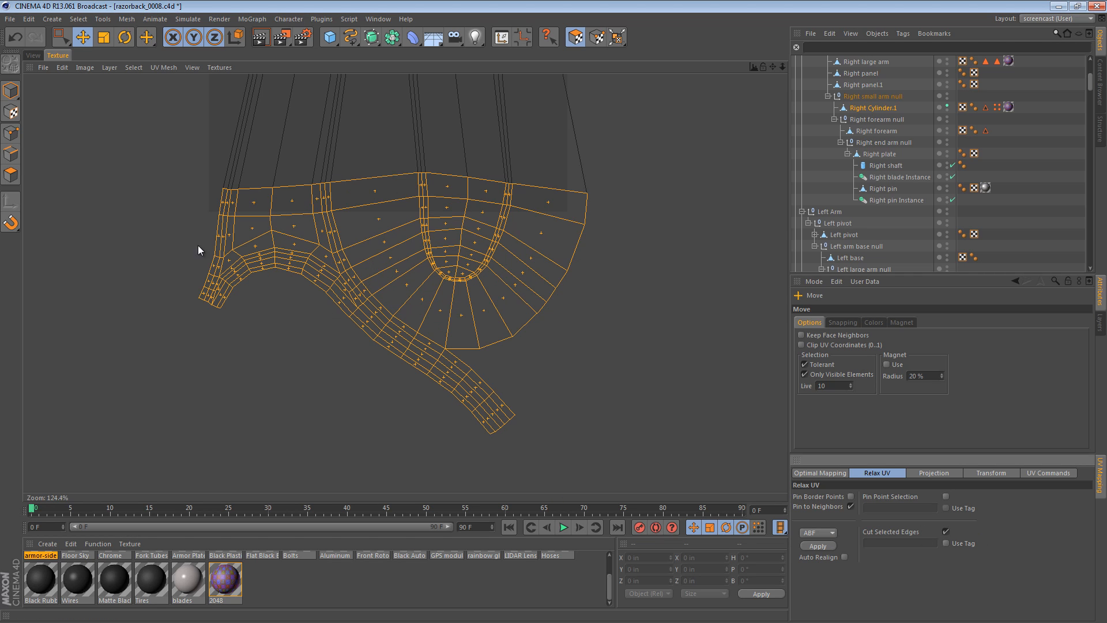
scroll(553, 334, "down", 3)
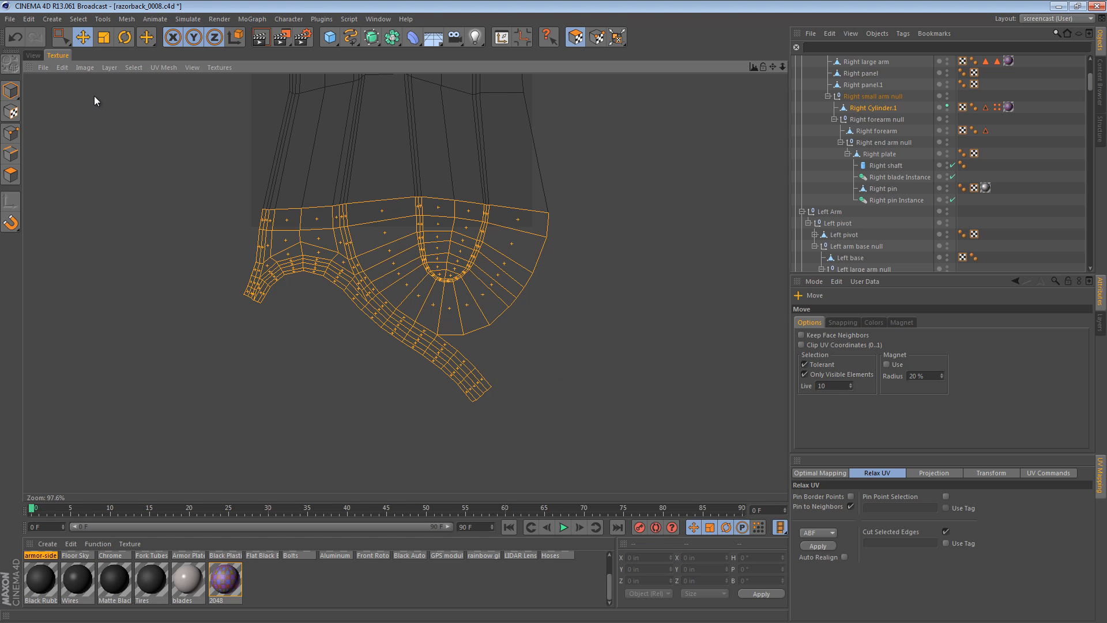
Clear the object selection and examine the checker texture around the arm's cupped end and rim for distortion and seams
left_click(35, 57)
left_click(11, 91)
right_click_drag(648, 193, 474, 184, "alt")
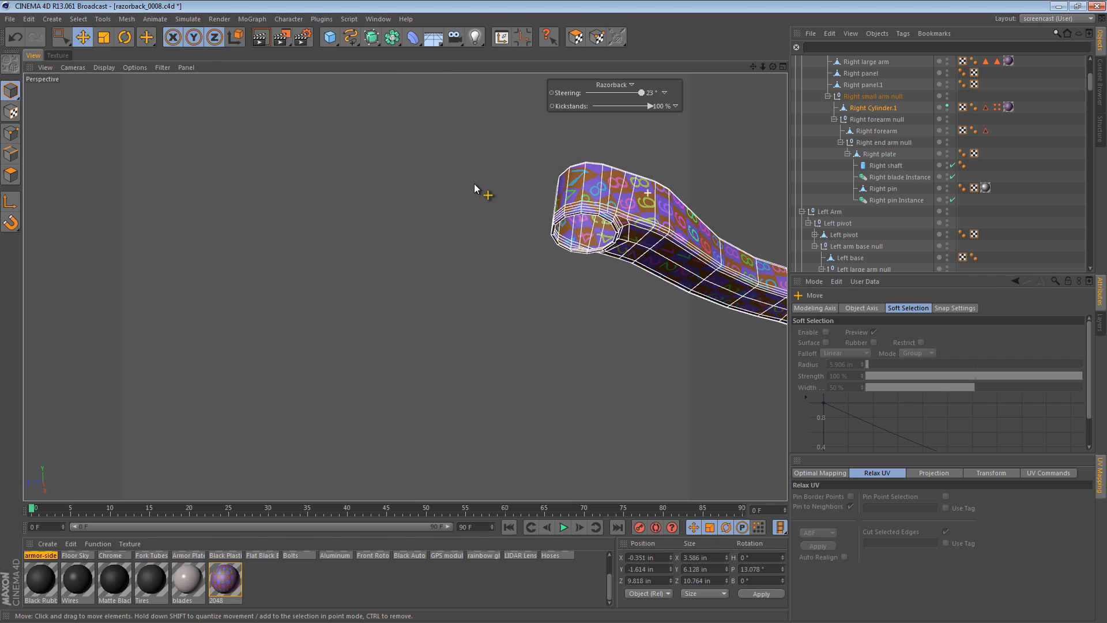
left_click(563, 151)
right_click_drag(568, 166, 688, 188, "alt")
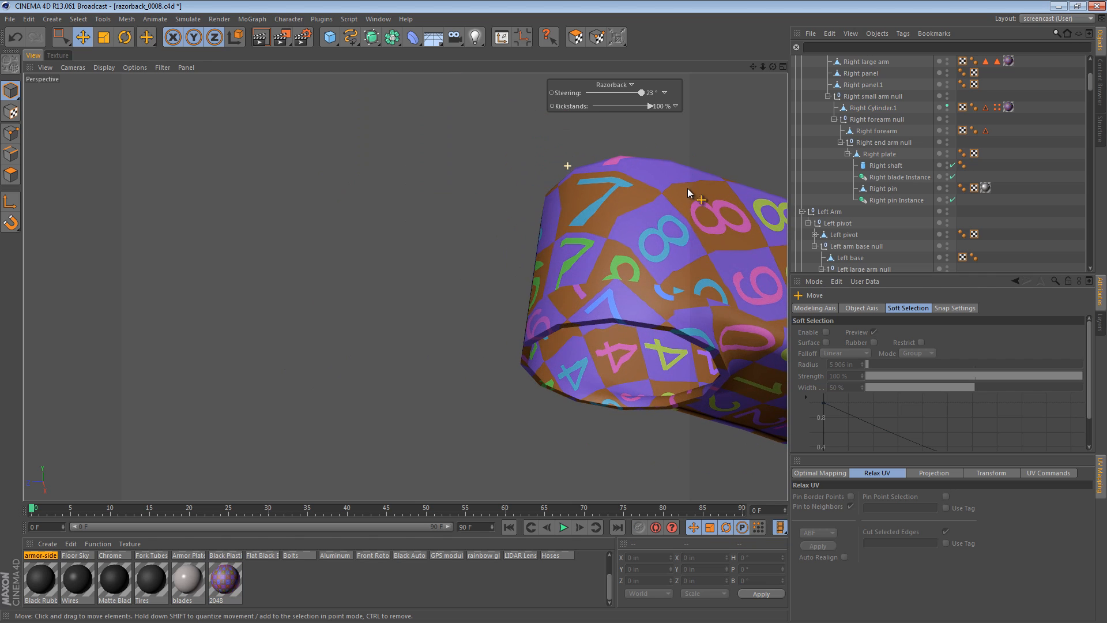
left_click_drag(660, 245, 697, 270, "alt")
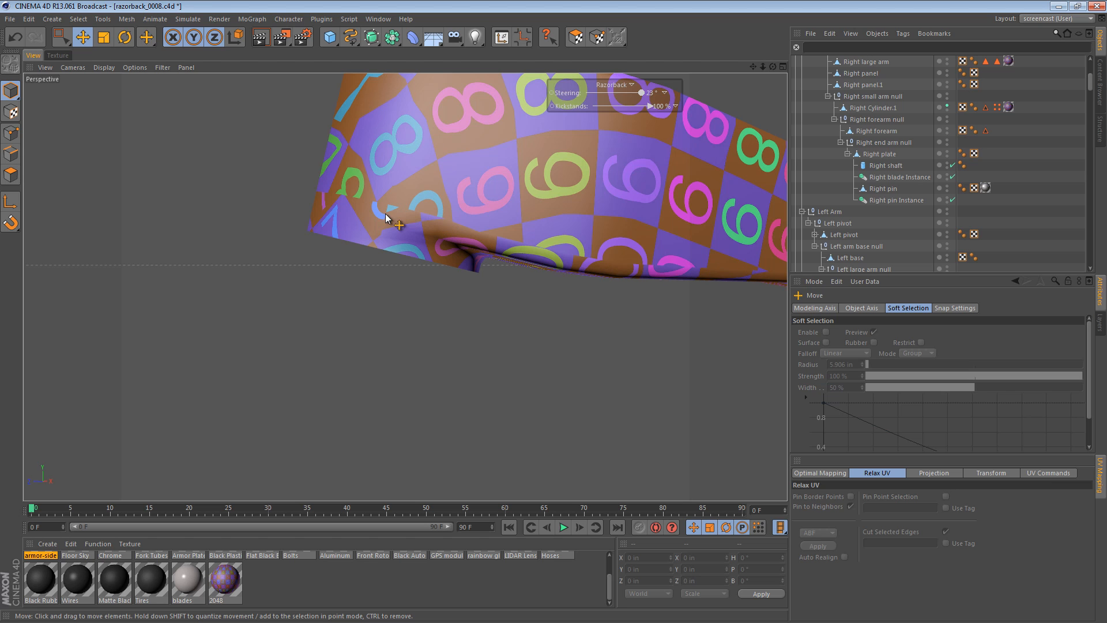
left_click_drag(395, 266, 395, 216, "alt")
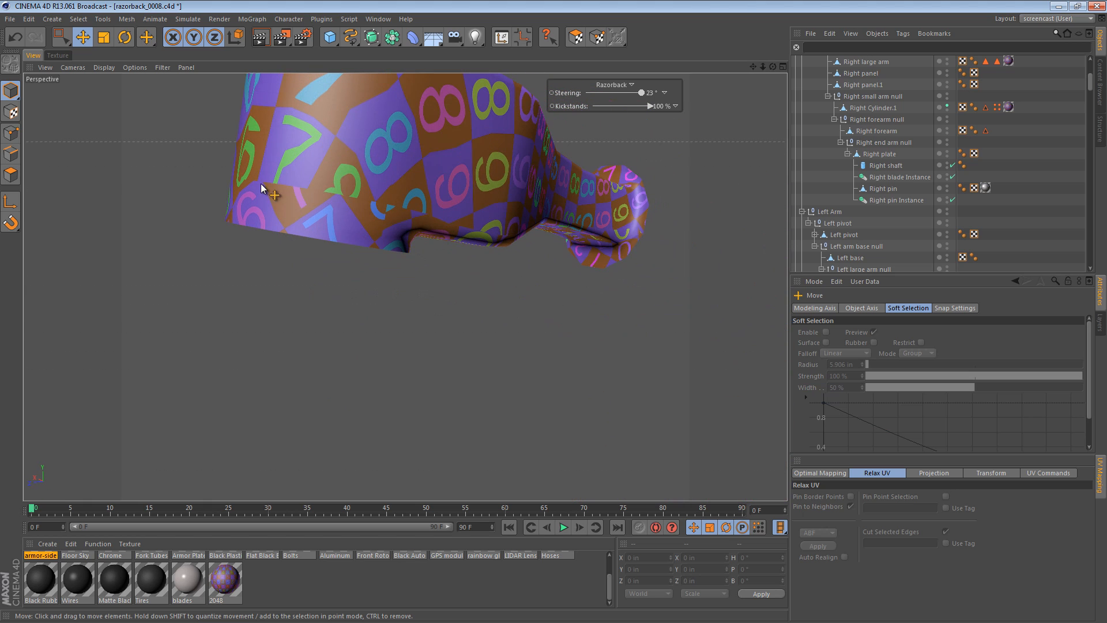
left_click_drag(262, 183, 232, 178, "alt")
left_click_drag(303, 185, 202, 179, "alt")
Live-select the polygons on the rim and adjoining wall of the arm's cupped end and locate them in the UV layout
left_click(9, 175)
left_click_drag(398, 184, 369, 190, "alt")
left_click(884, 111)
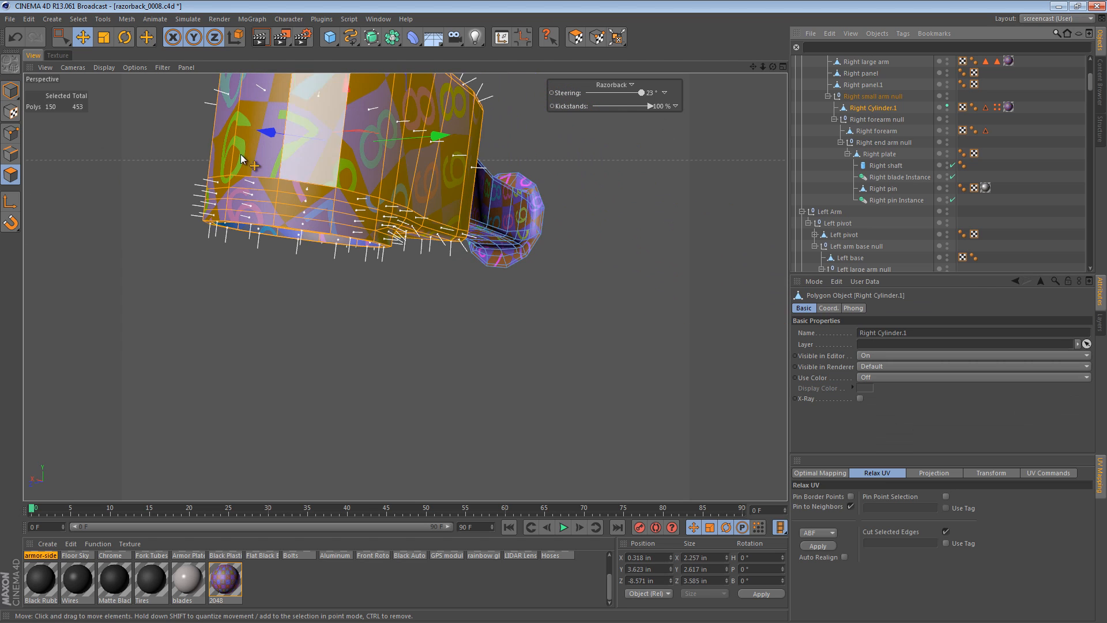
left_click_drag(60, 37, 92, 52)
mouse_move(339, 243)
left_mouse_down()
mouse_move(324, 190)
mouse_move(325, 223)
left_mouse_up()
left_click_drag(215, 180, 219, 192, "shift")
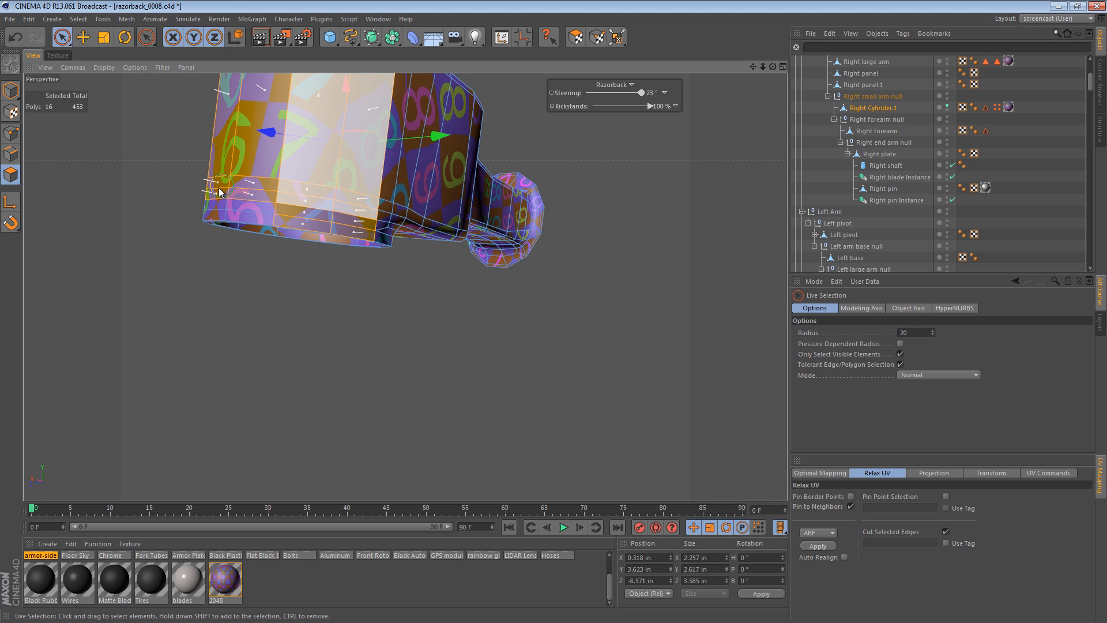
left_click_drag(291, 186, 185, 136, "alt")
left_click(57, 55)
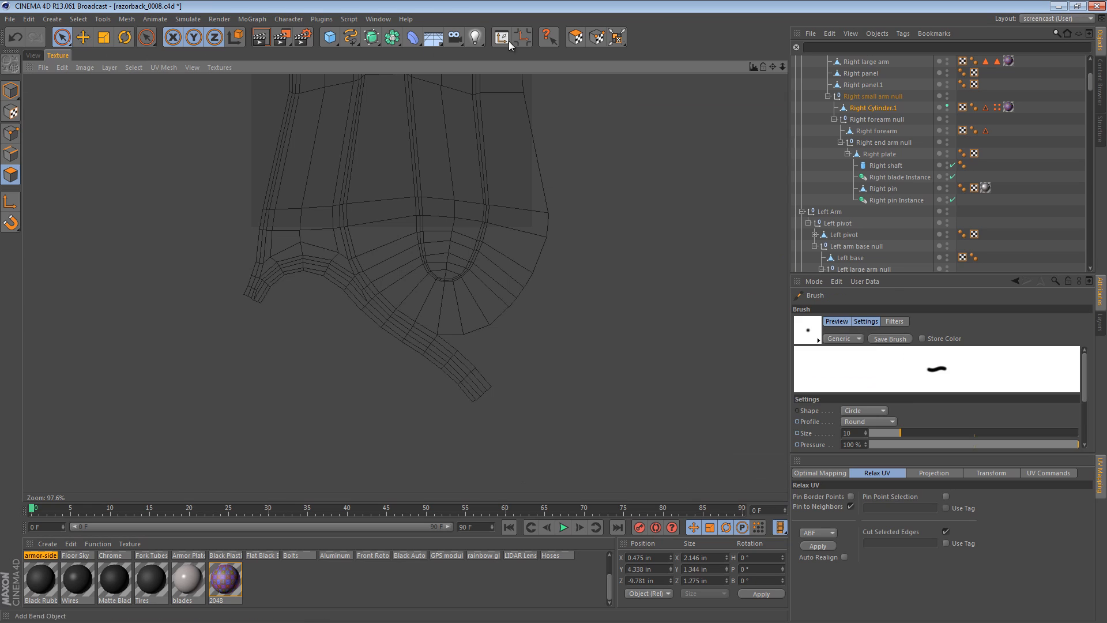
left_click(575, 36)
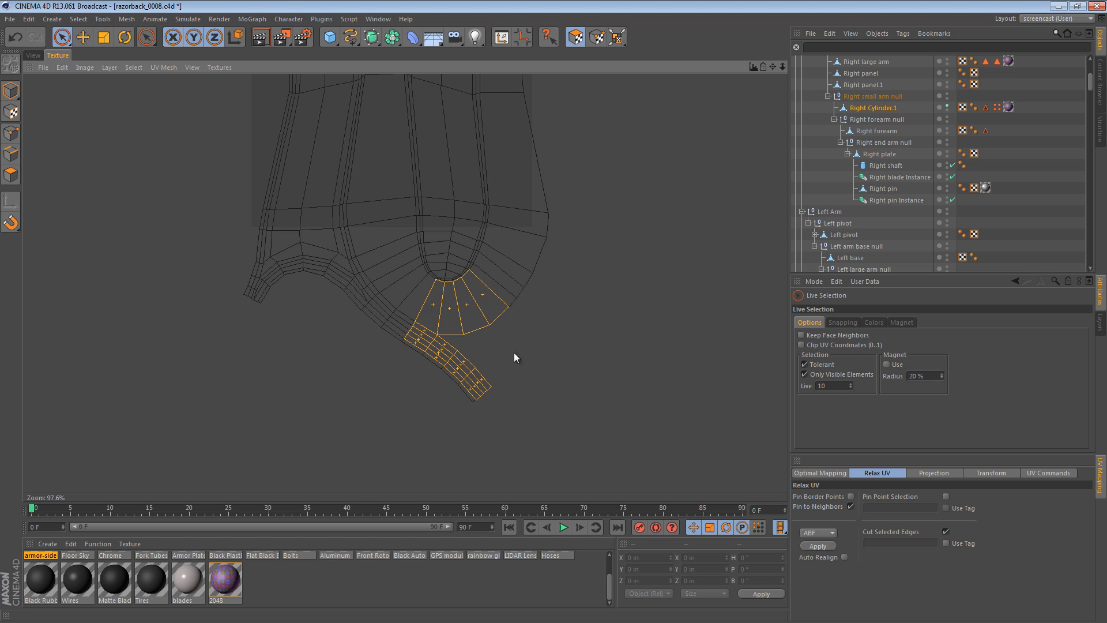
right_click_drag(504, 267, 493, 358, "alt")
middle_click_drag(514, 221, 512, 229, "alt")
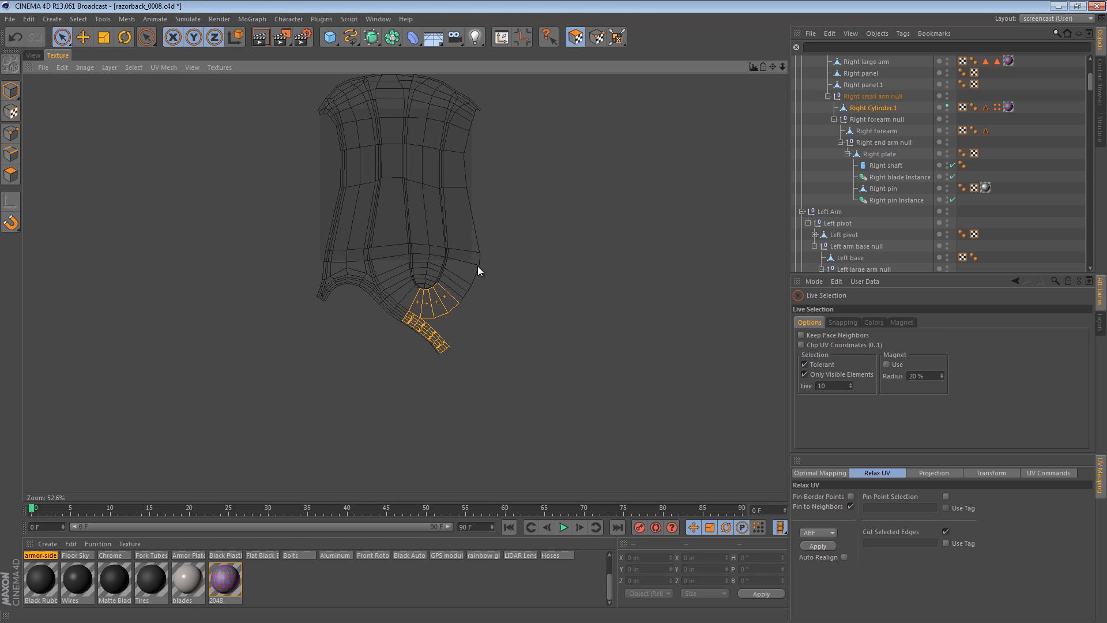
right_click_drag(478, 265, 553, 334, "alt")
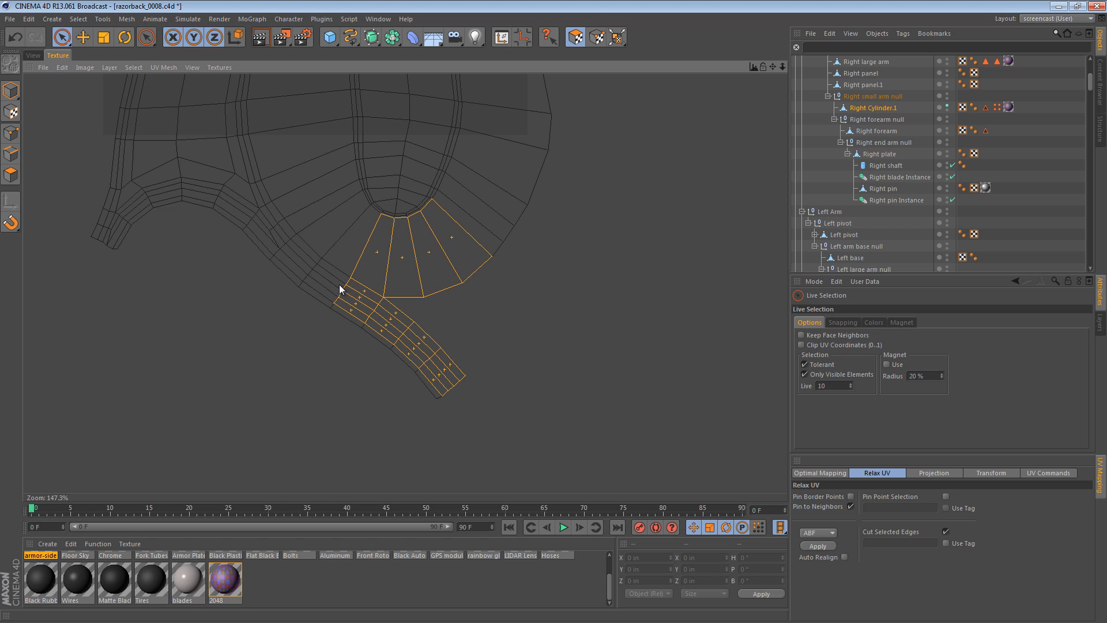
Select three UV points on the fan's outer edge and three on the strip's facing edge, and join them with UV Terrace
left_click(598, 39)
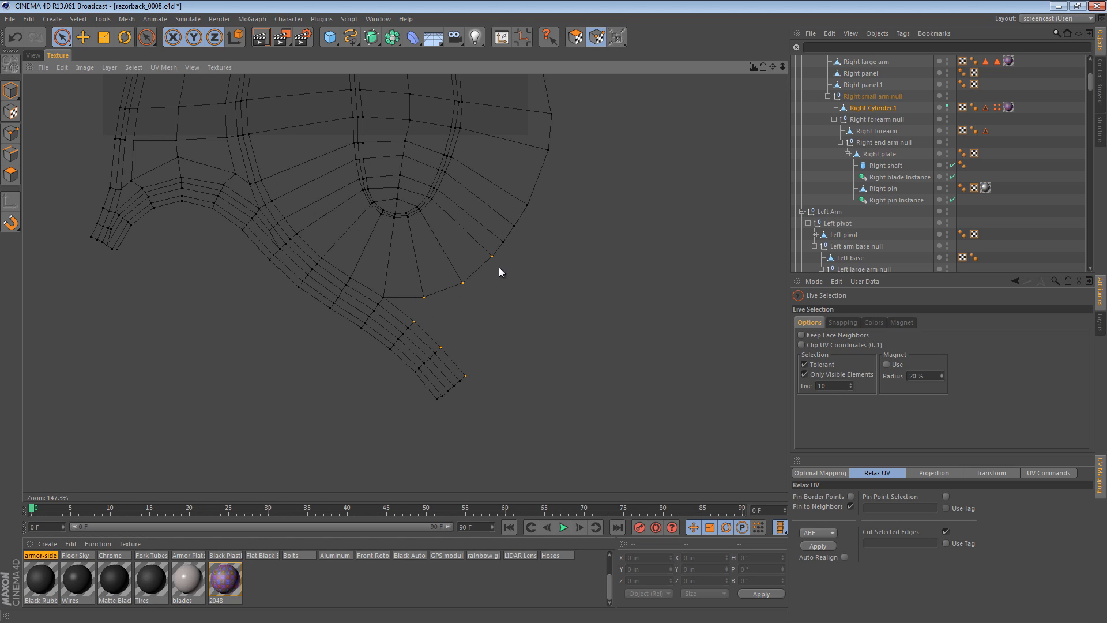
left_click(1032, 473)
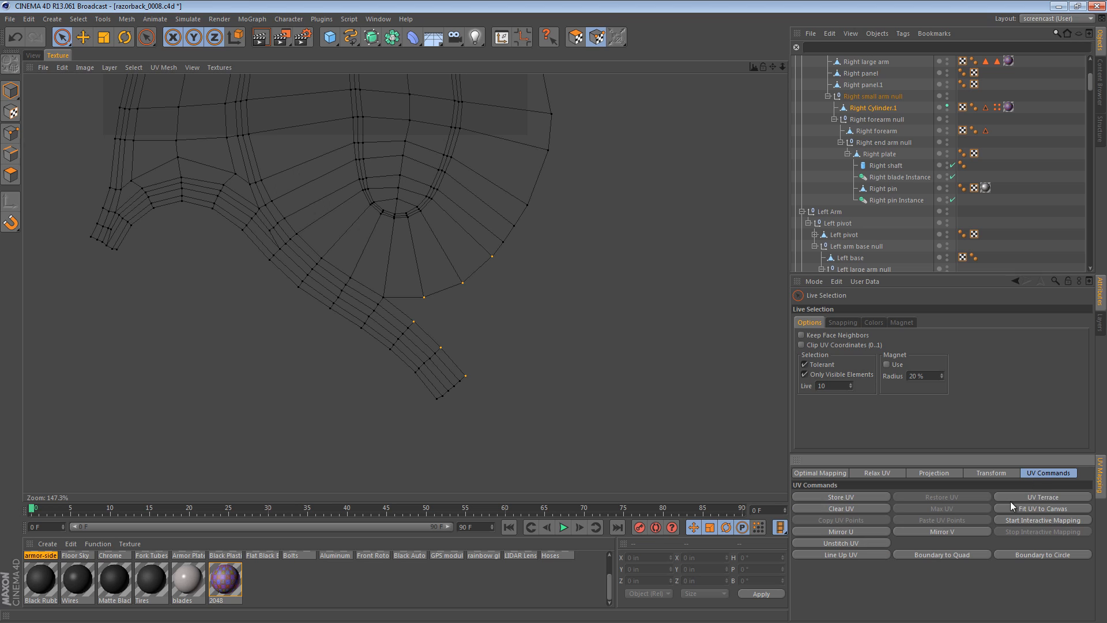
left_click(1030, 498)
Rectangle-select the lower section's UV polygons, leaving out the tall panel above, and relax them with ABF without cutting edges
scroll(537, 333, "down", 2)
left_click(576, 37)
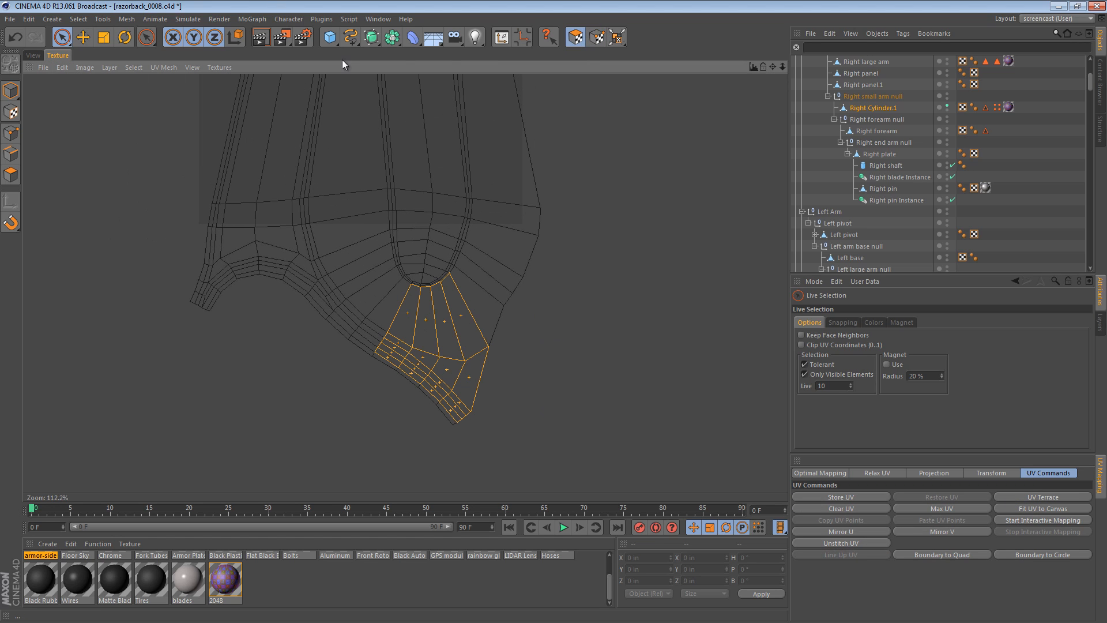
left_click_drag(65, 39, 123, 70)
left_click_drag(72, 46, 101, 71)
left_click_drag(584, 440, 126, 206)
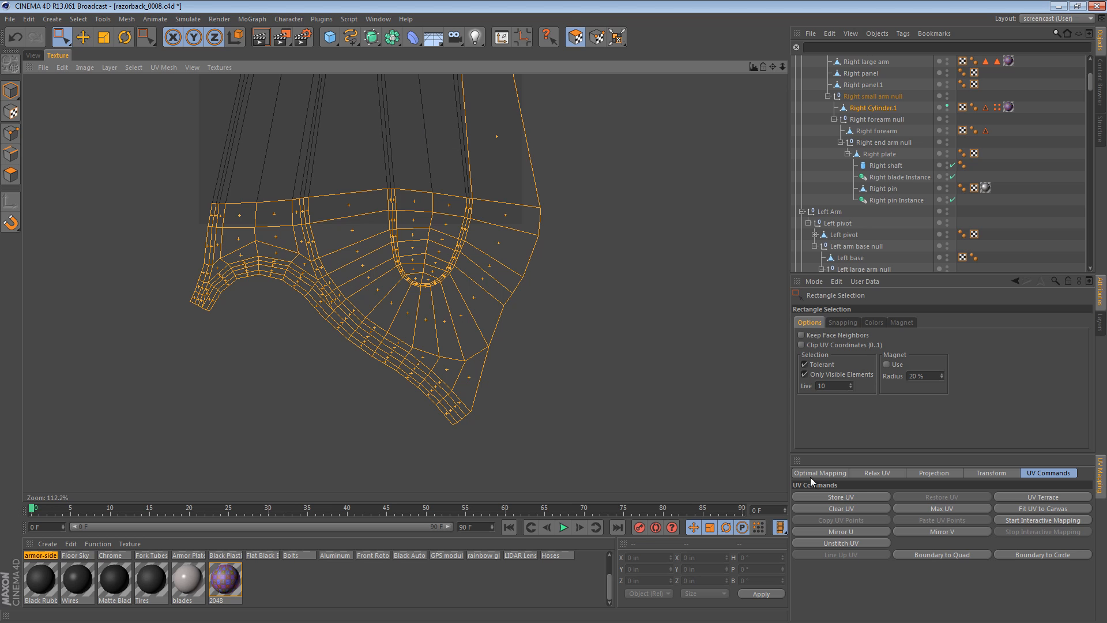
left_click_drag(623, 183, 410, 96, "ctrl")
middle_click_drag(499, 236, 551, 333, "alt")
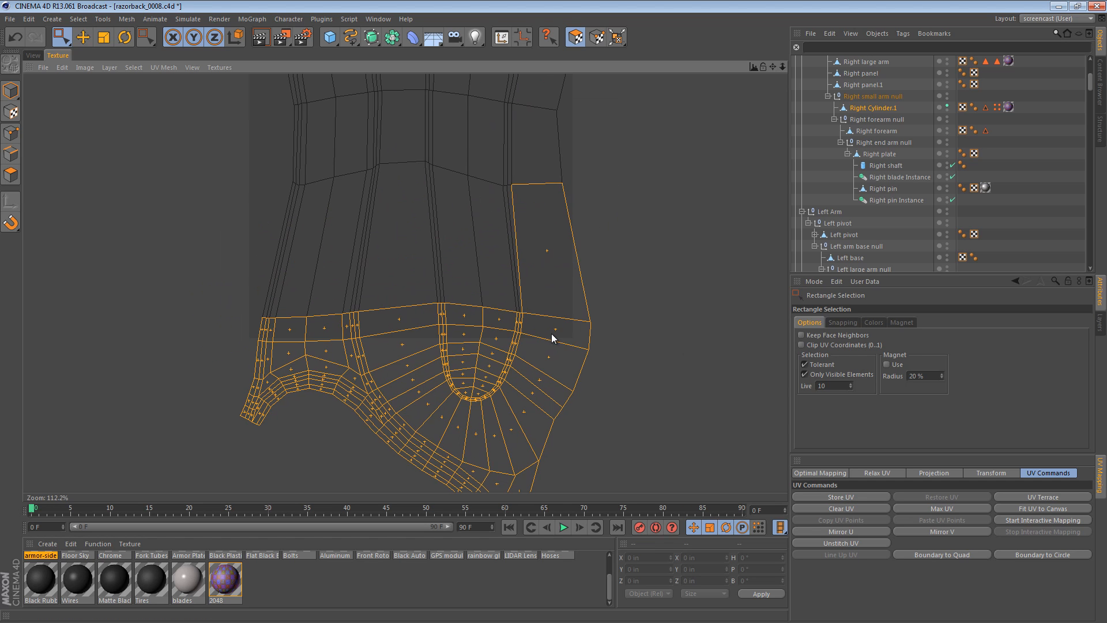
scroll(553, 333, "down", 2)
left_click_drag(381, 141, 637, 265, "ctrl")
middle_click_drag(556, 384, 548, 274, "alt")
left_click(872, 474)
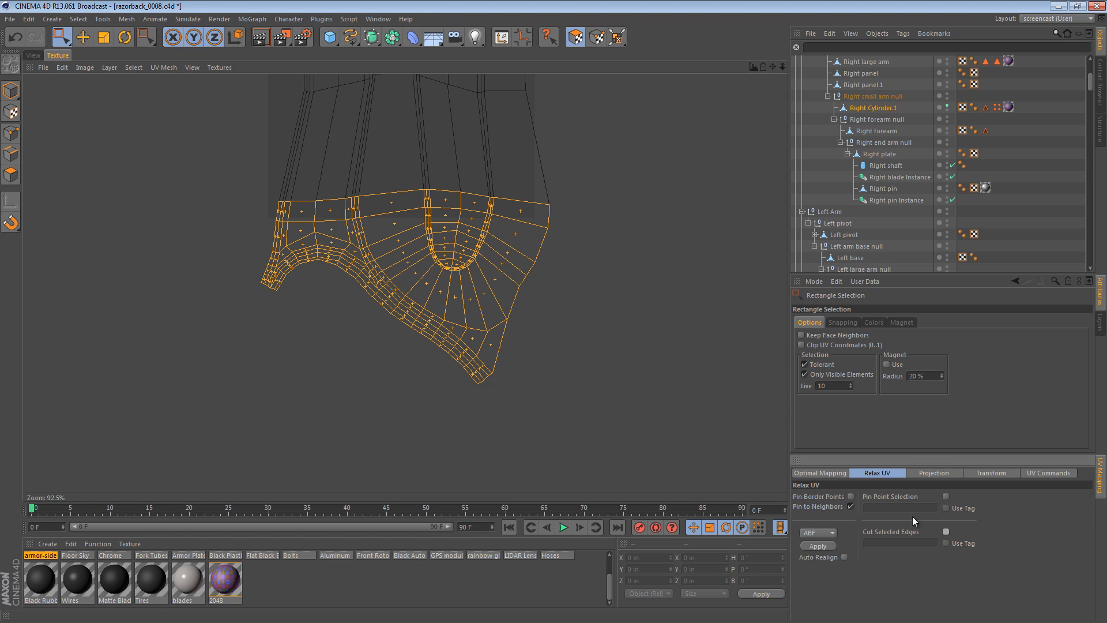
left_click(827, 545)
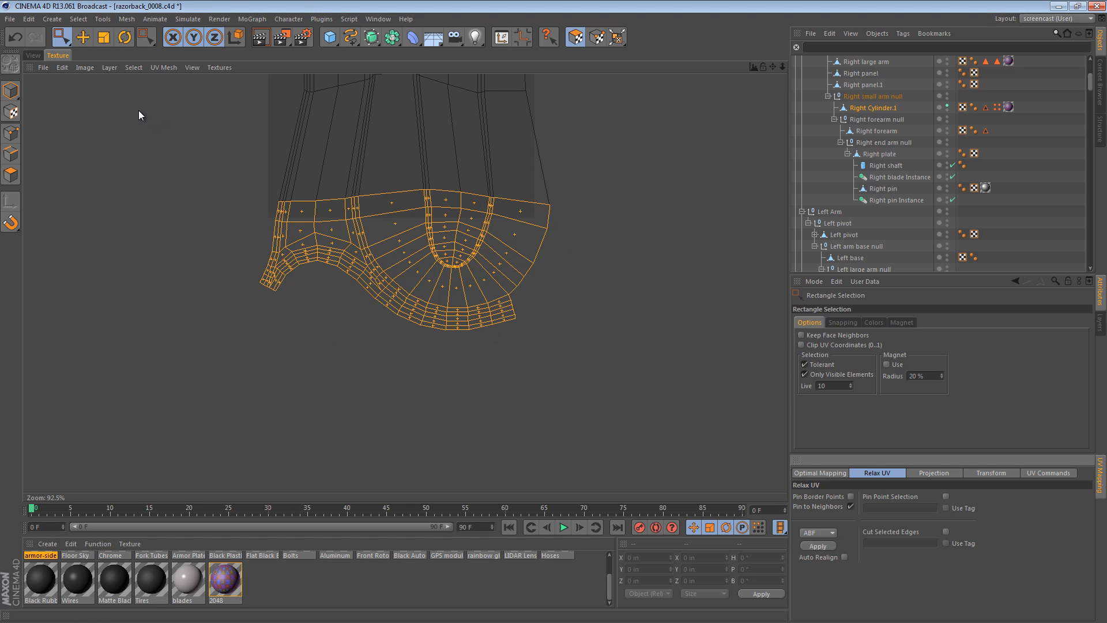
Clear the object selection and examine the checker texture along the arm and around its cupped end for distortion
left_click(31, 56)
left_click(10, 91)
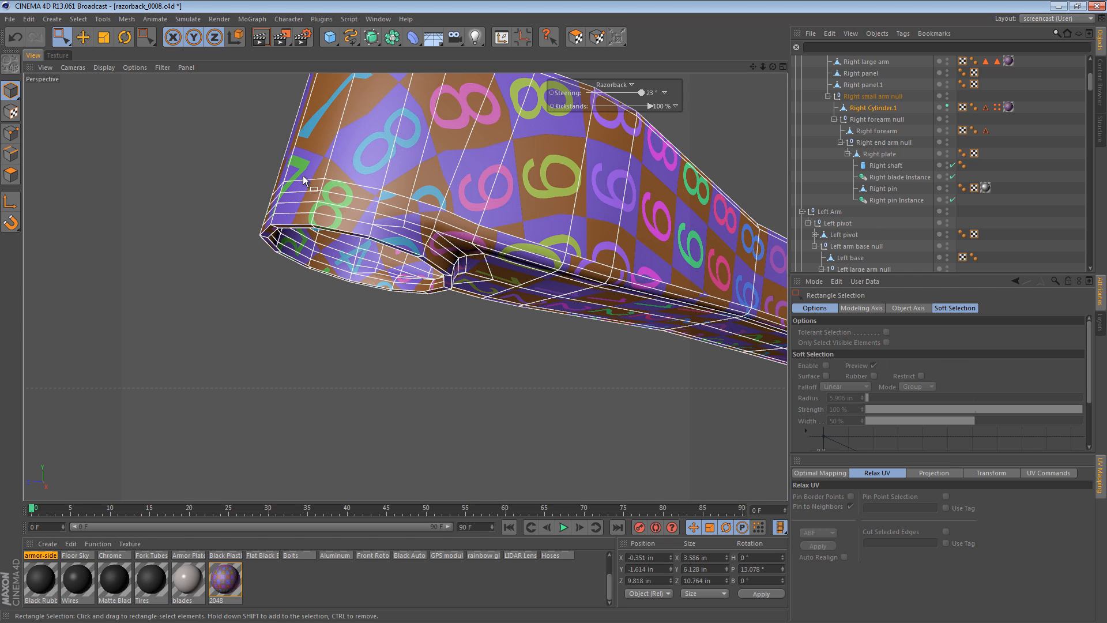
left_click_drag(409, 198, 464, 274, "alt")
left_click(480, 275)
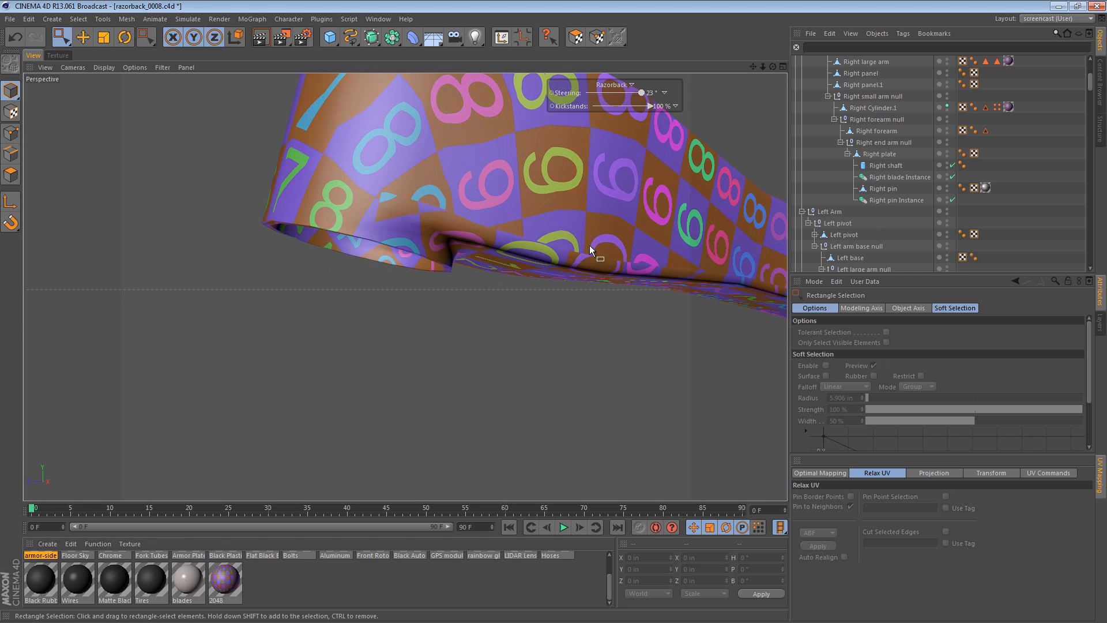
right_click_drag(589, 244, 525, 238, "alt")
left_click_drag(525, 237, 491, 269, "alt")
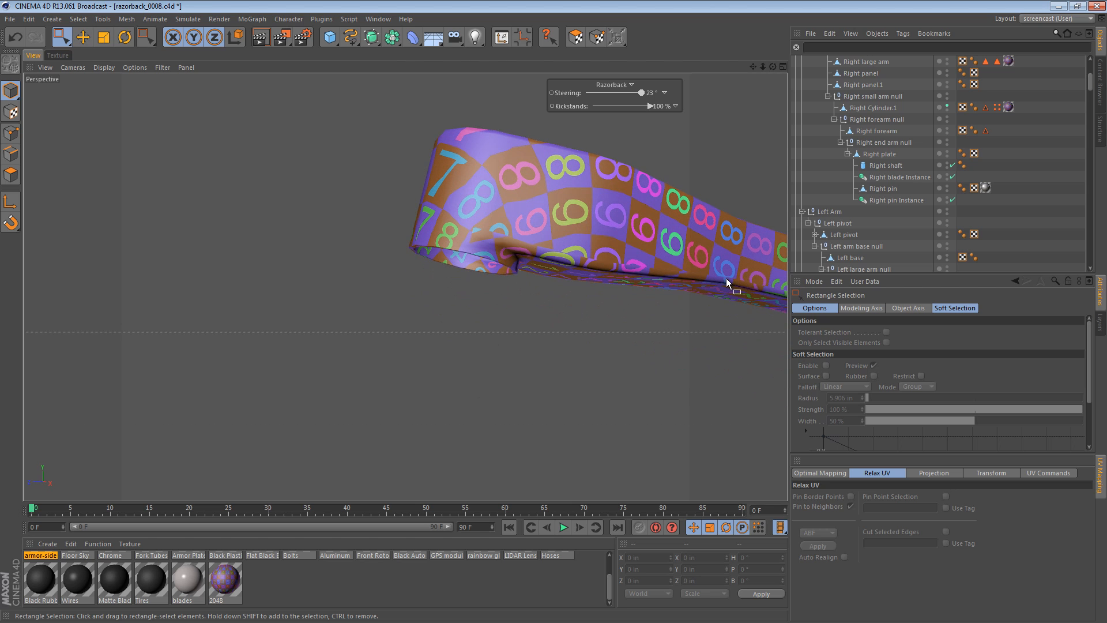
left_click_drag(725, 278, 479, 242, "alt")
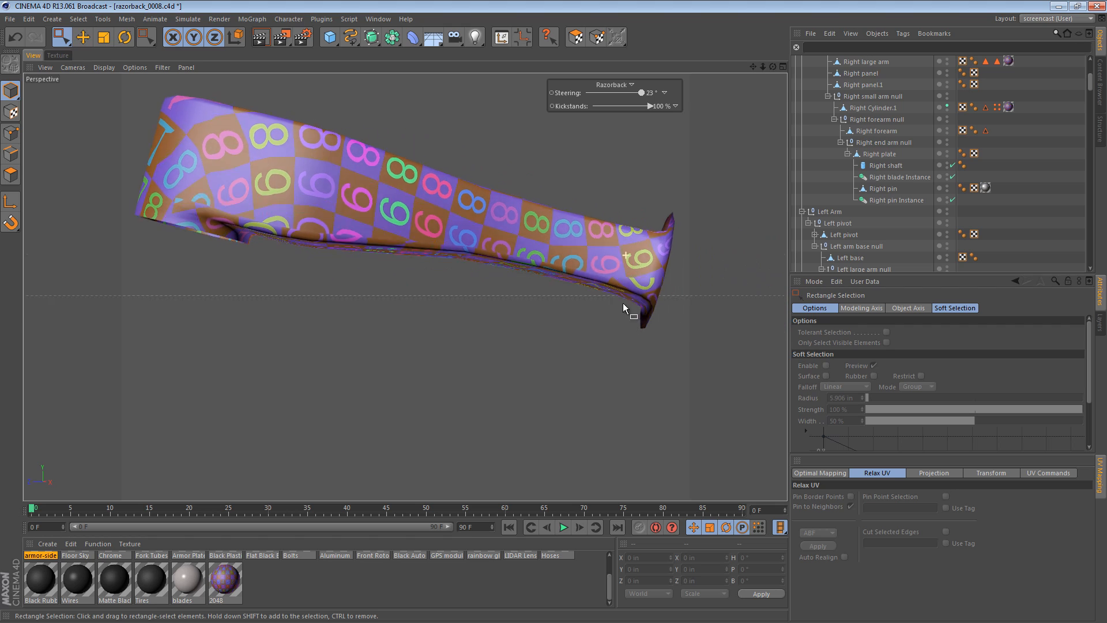
left_click_drag(623, 304, 402, 244, "alt")
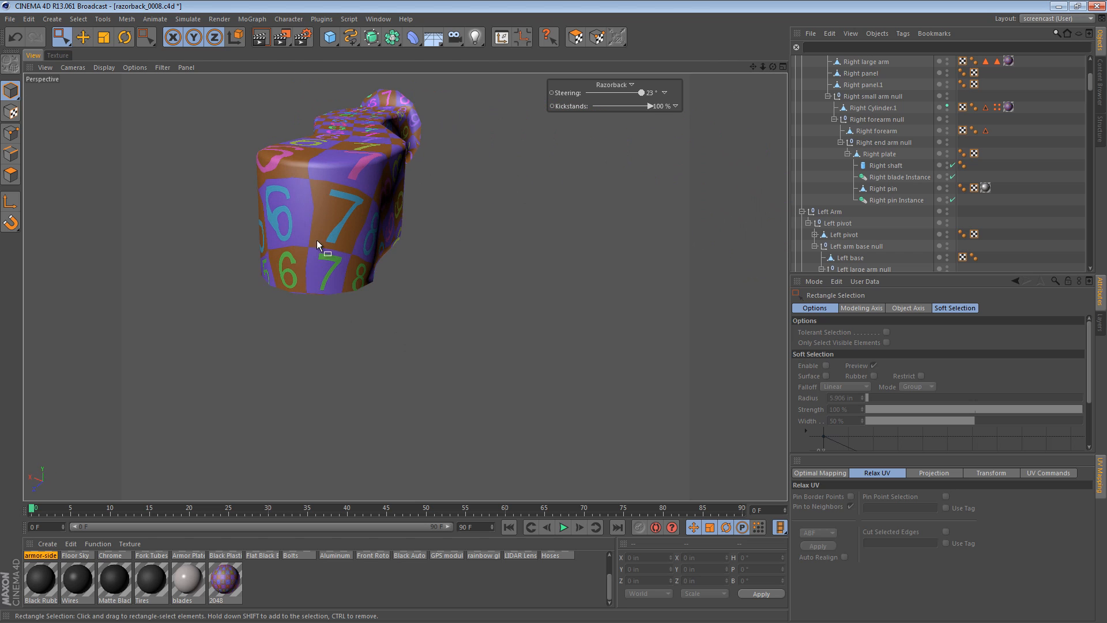
left_click_drag(317, 240, 247, 273, "alt")
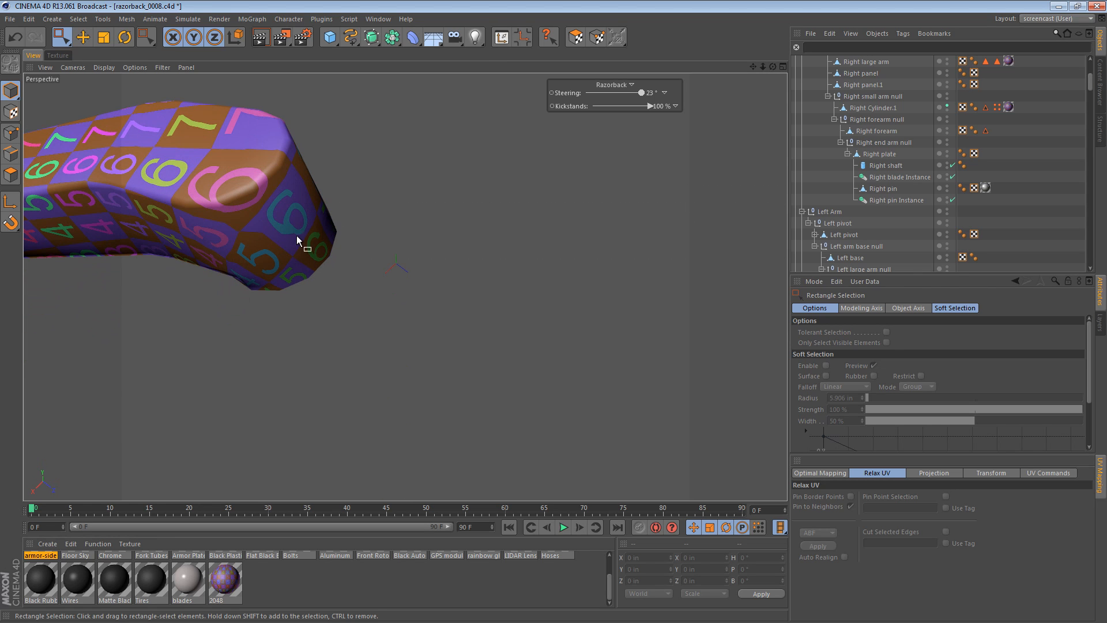
left_click_drag(297, 237, 369, 165, "alt")
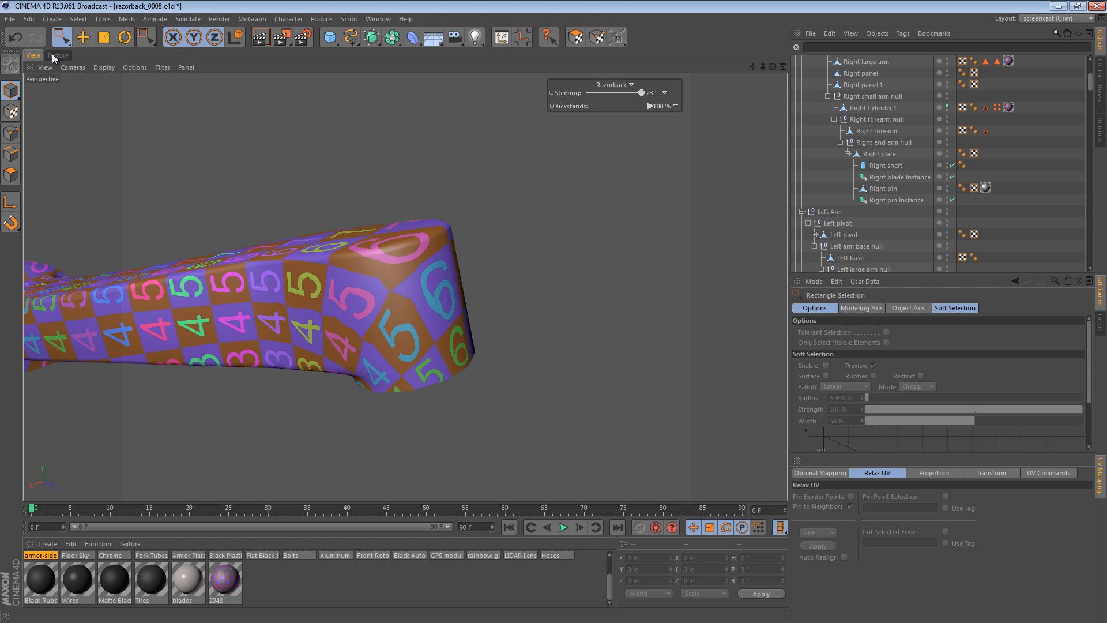
left_click_drag(417, 267, 408, 381, "alt")
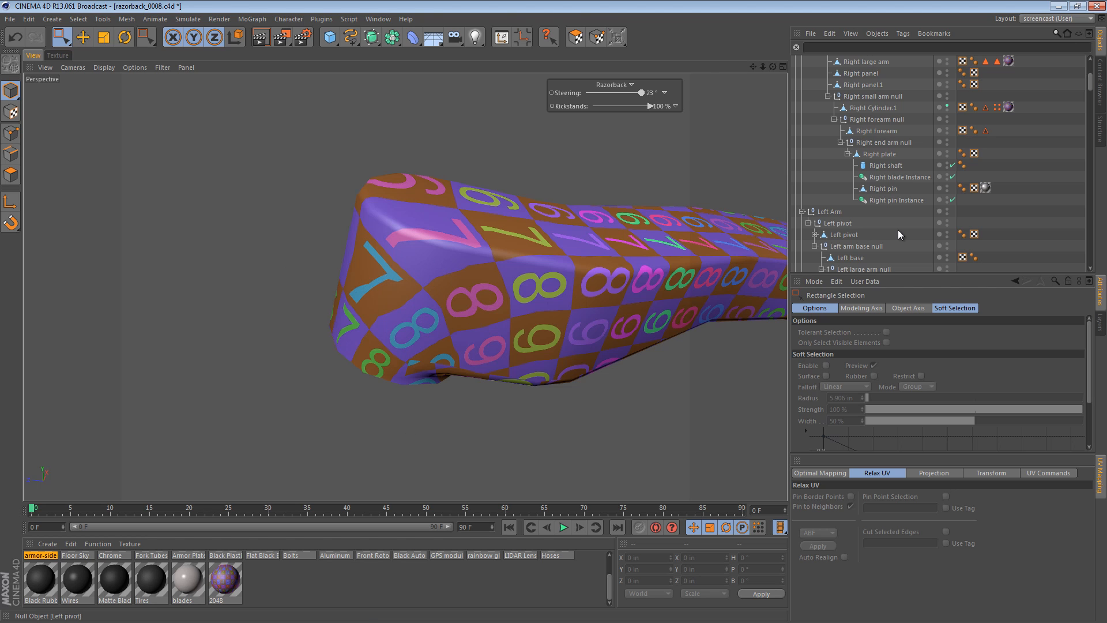
Save the scene and add the side-wall edge and adjoining top-rim edges of Right Cylinder.1's cupped end to the edge selection
left_click(876, 109)
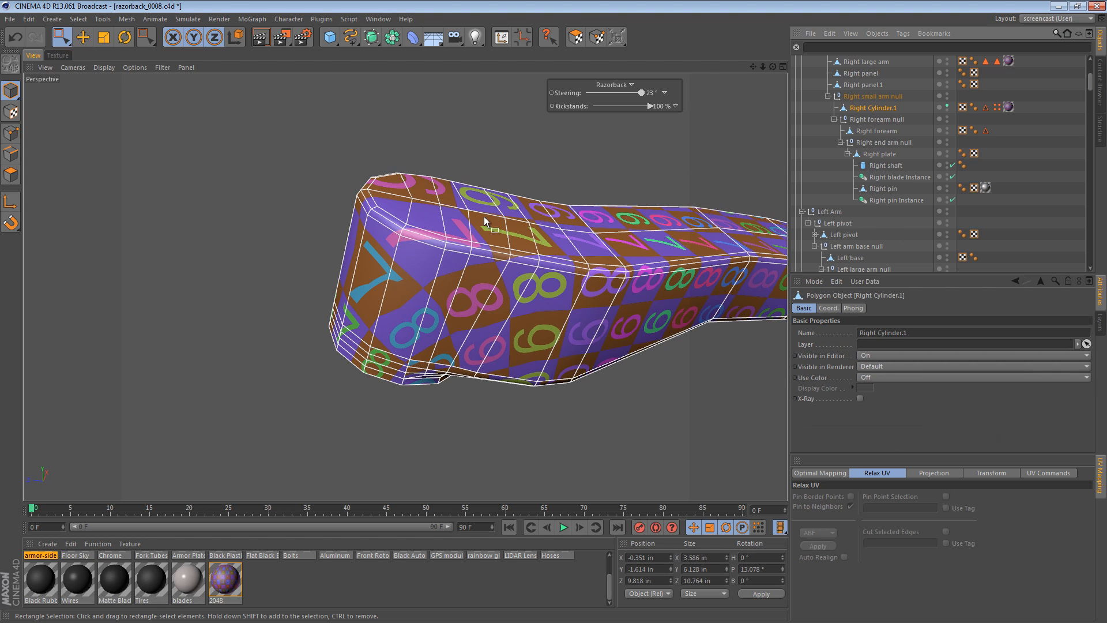
key("ctrl+s")
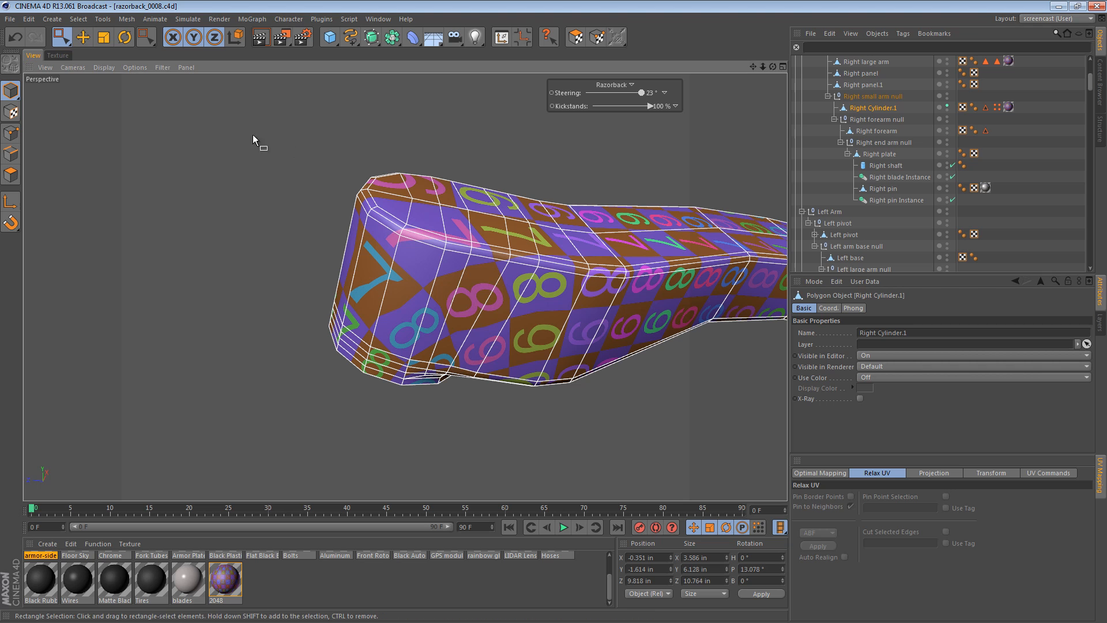
left_click(13, 154)
left_click_drag(453, 306, 436, 324, "alt")
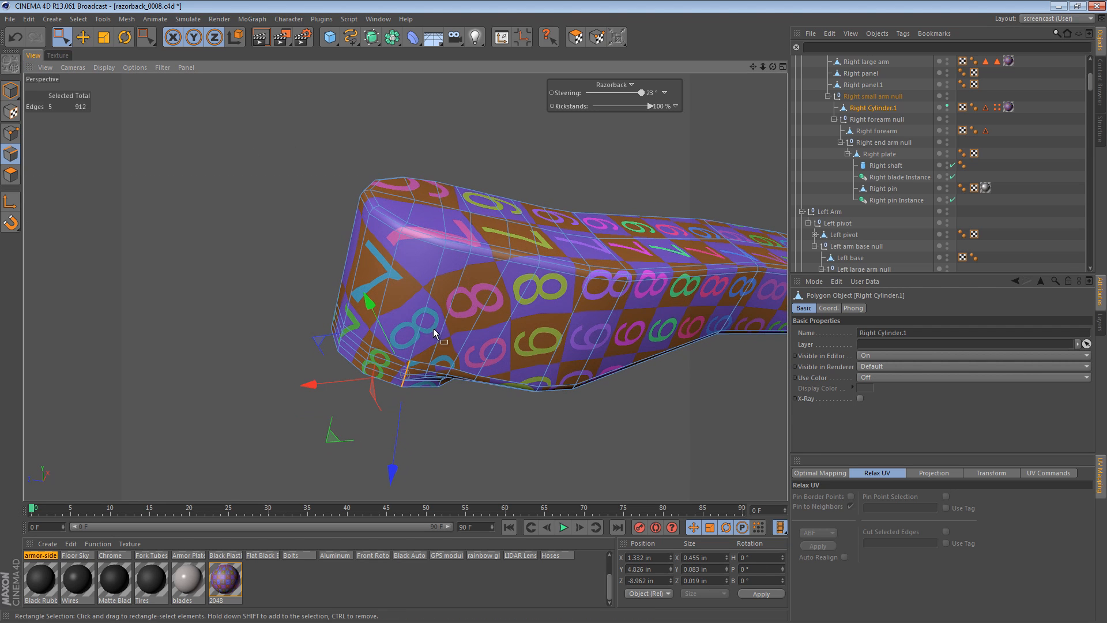
key("e")
left_click(432, 289, "shift")
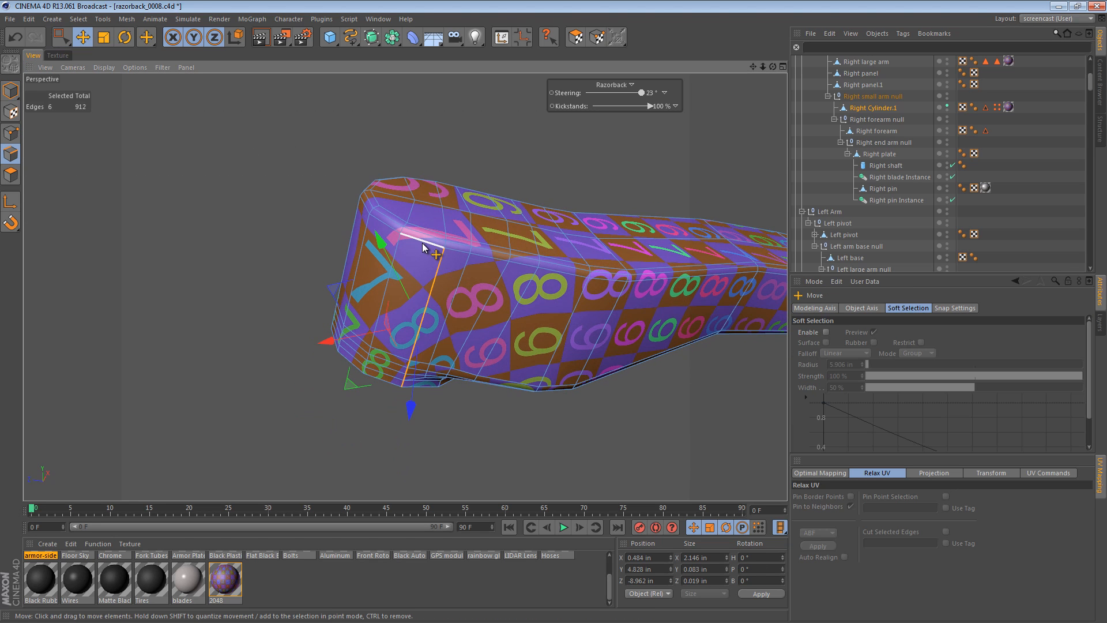
left_click(423, 247, "shift")
left_click(373, 225, "shift")
left_click(366, 203, "shift")
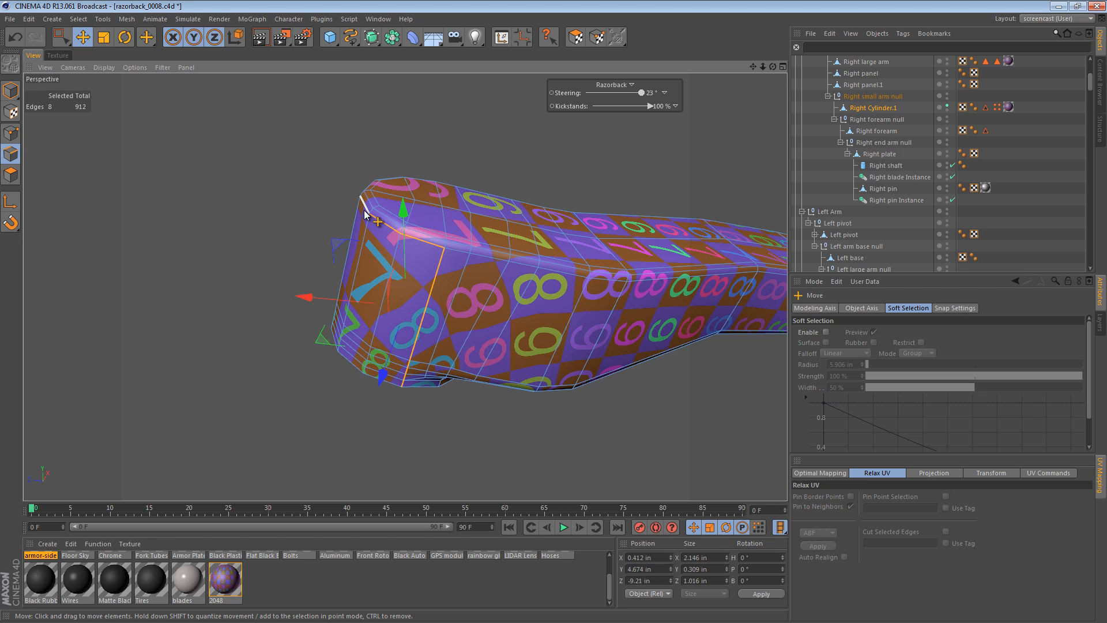
Extend the edge selection along the top rim around to the opposite side of the cupped end
left_click_drag(366, 203, 445, 253, "alt")
left_click(424, 263, "shift")
left_click(379, 272, "shift")
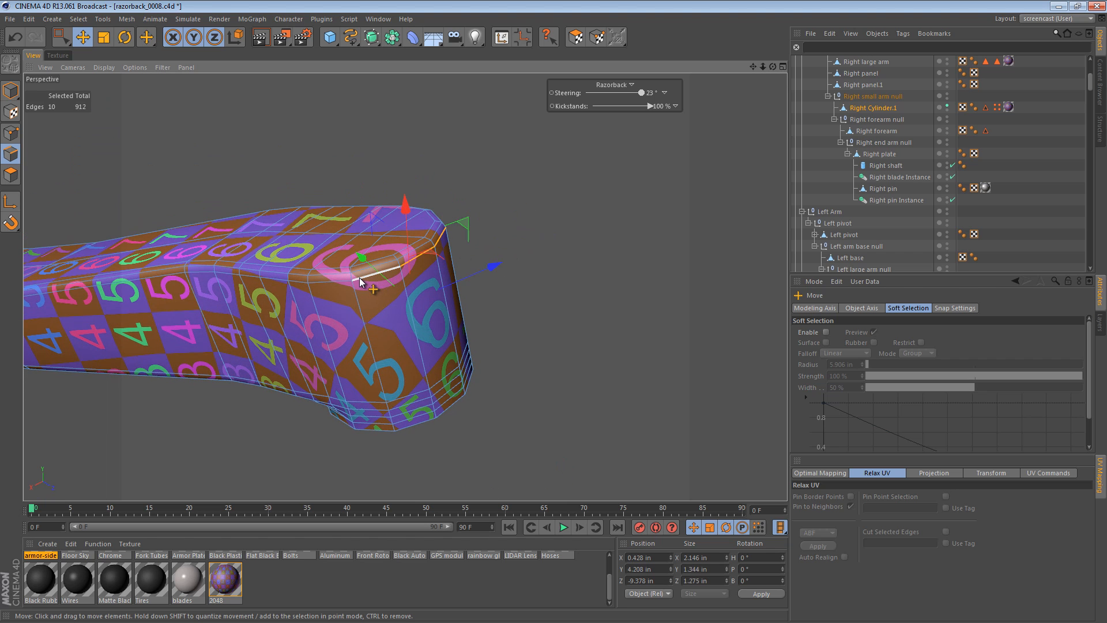
left_click(332, 282, "shift")
left_click_drag(430, 369, 124, 205, "alt")
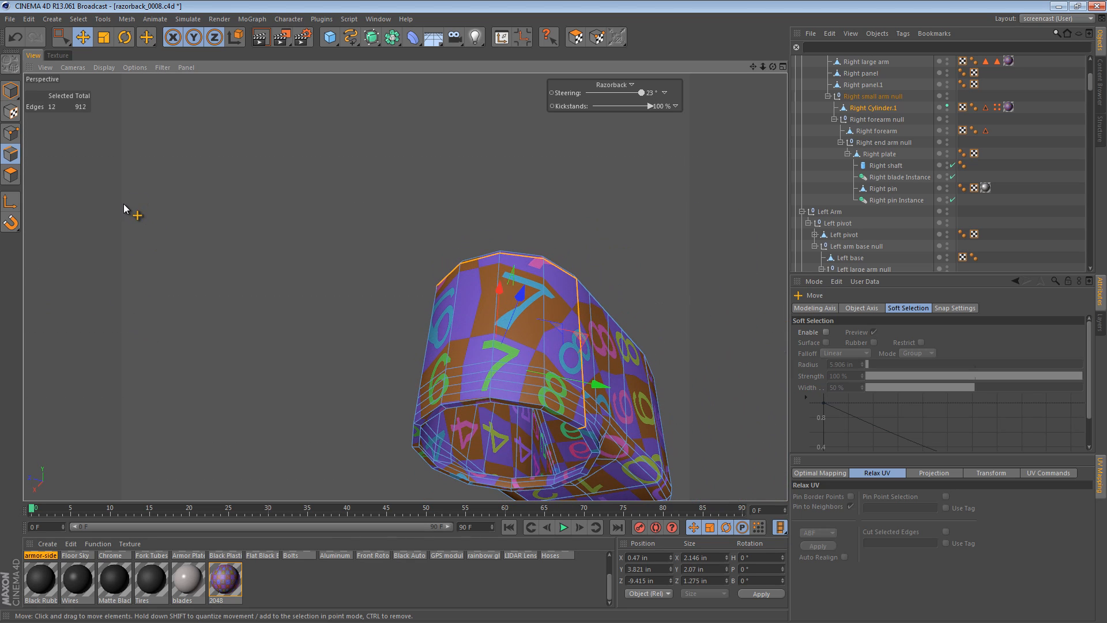
Turn on Cut Selected Edges and relax the selected lower UV polygons with ABF, splitting them along the top-rim edges
left_click(58, 54)
left_click(575, 38)
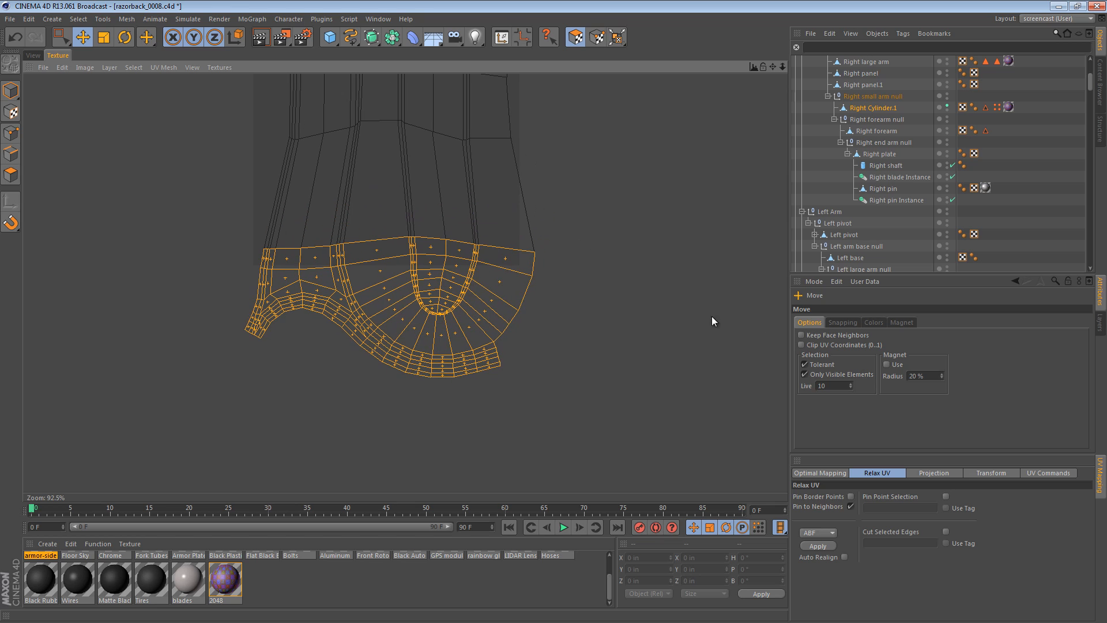
left_click(946, 531)
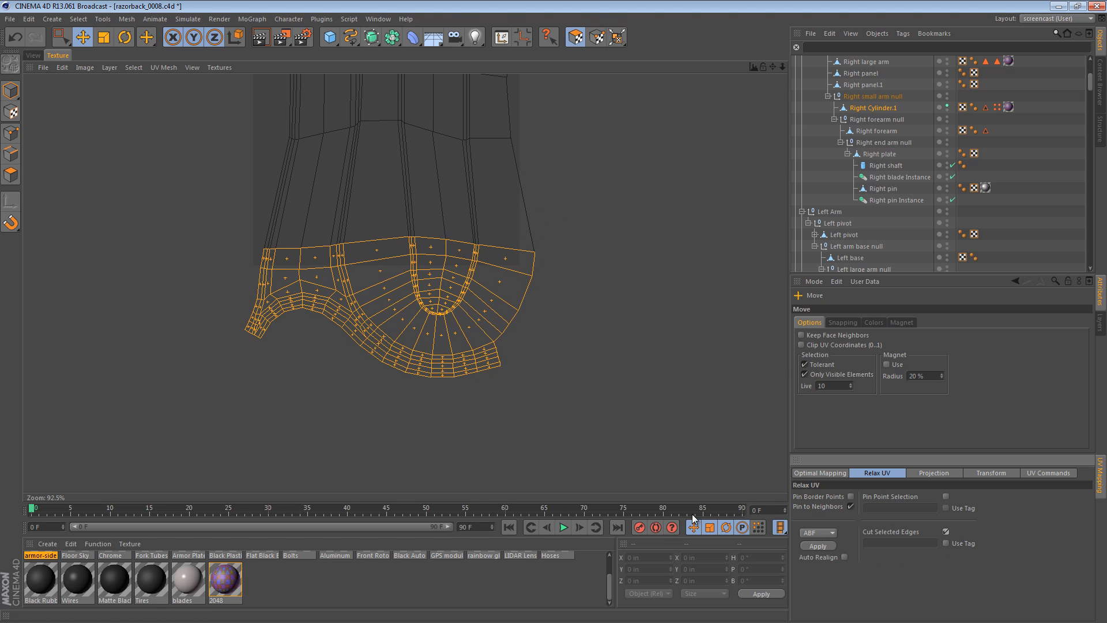
left_click(818, 546)
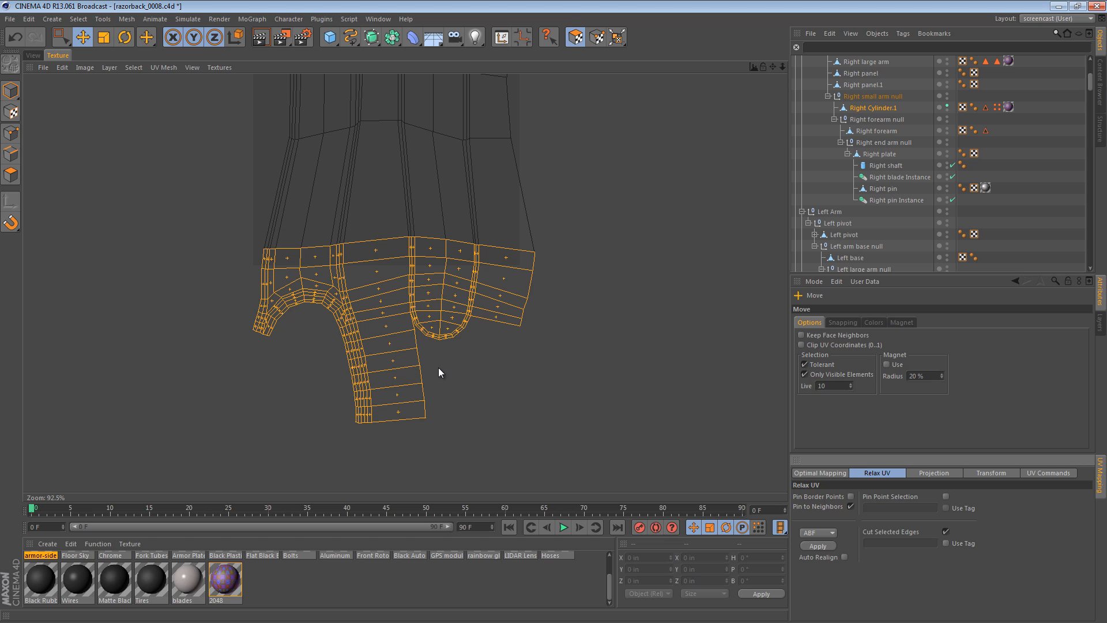
Inspect the checker texture on the cupped end's wall, its top seam and the length of the arm
left_click(32, 53)
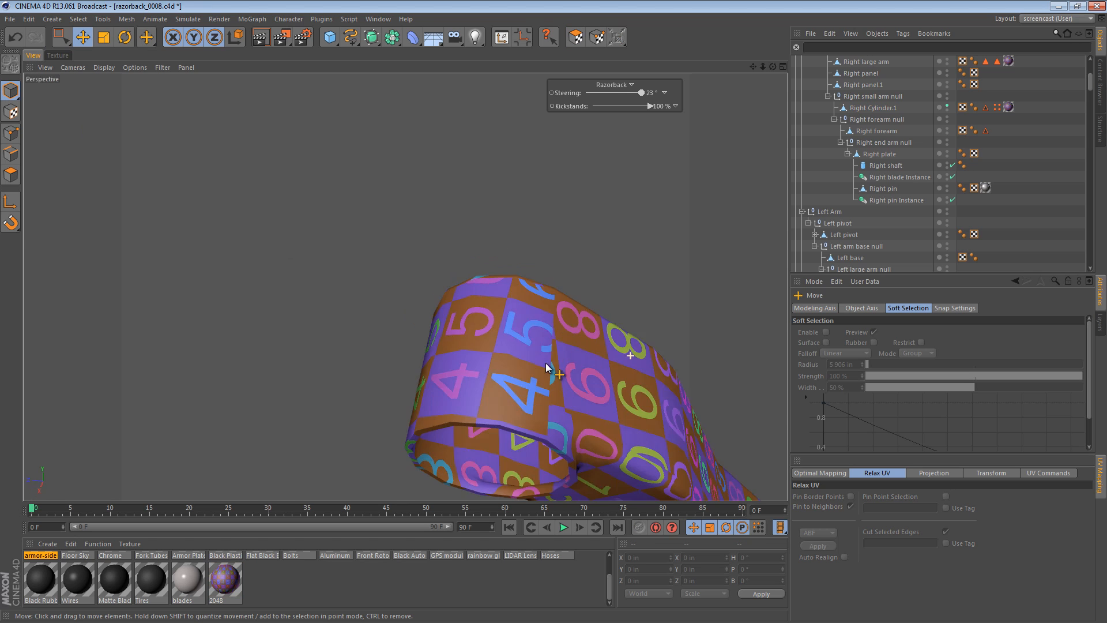
left_click_drag(546, 367, 559, 257, "alt")
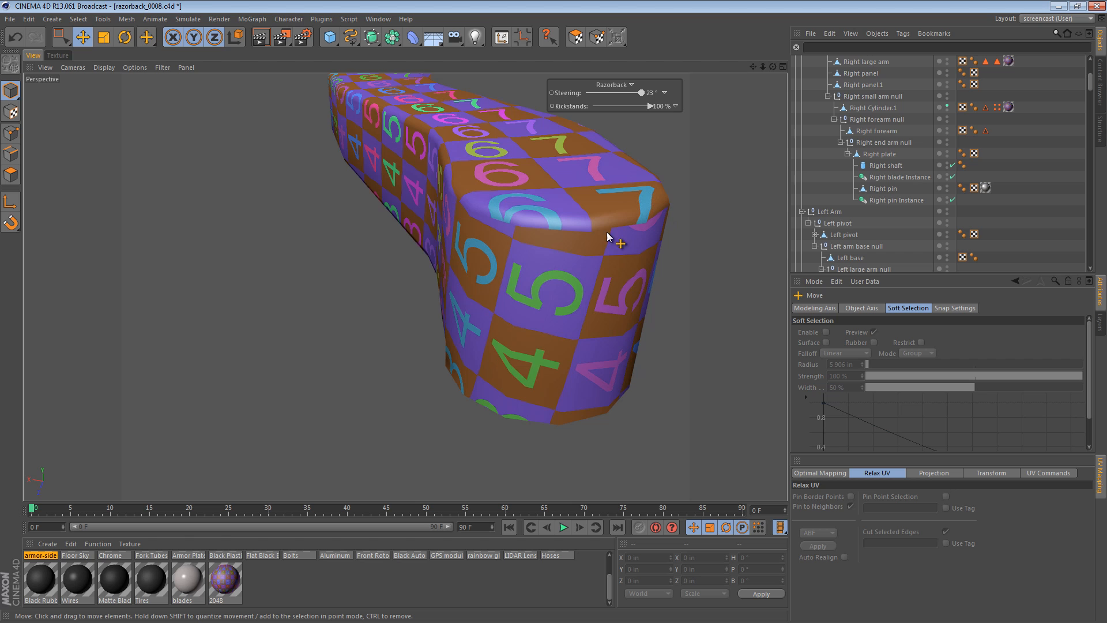
left_click_drag(599, 277, 710, 219, "alt")
right_click_drag(710, 220, 533, 274, "alt")
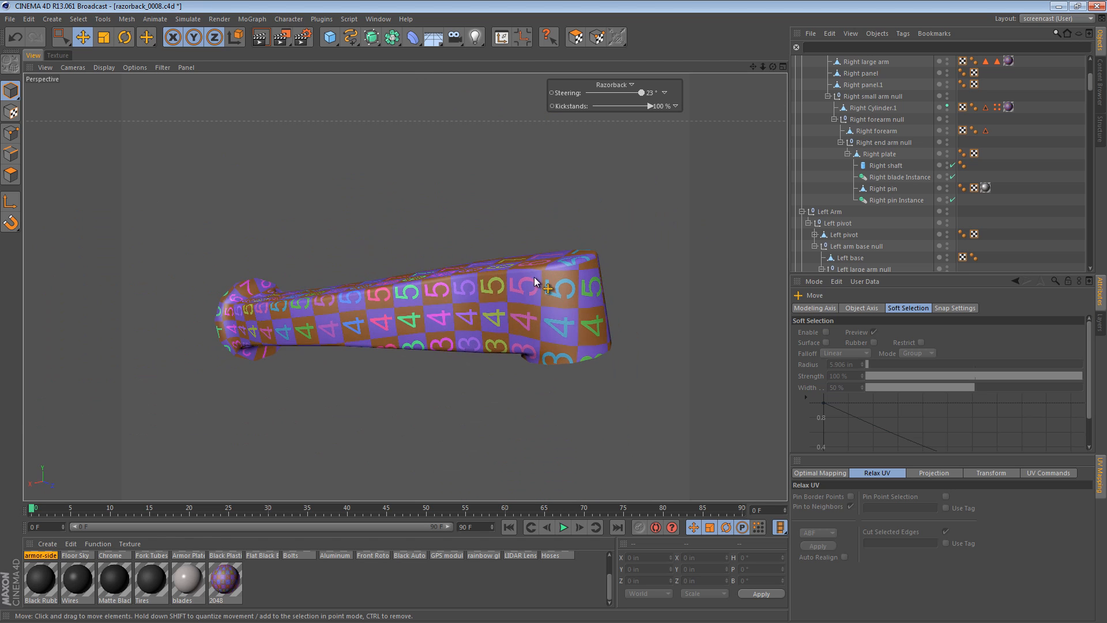
left_click_drag(534, 273, 610, 361, "alt")
left_click(15, 92)
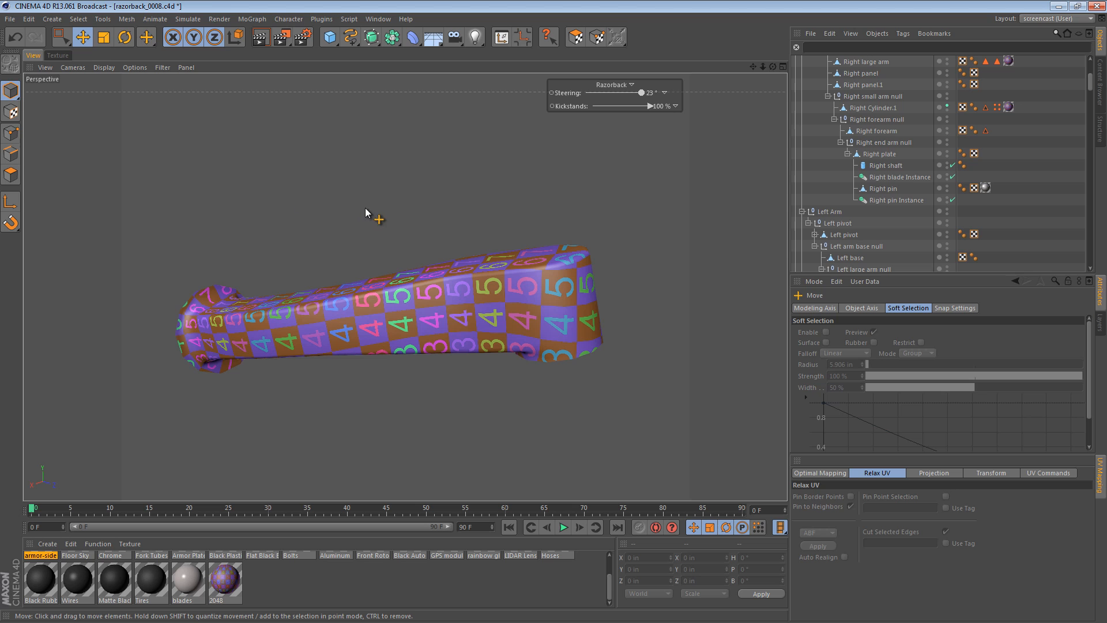
left_click_drag(450, 291, 437, 325, "alt")
Unhide all hidden polygons of Right Cylinder.1
left_click(10, 174)
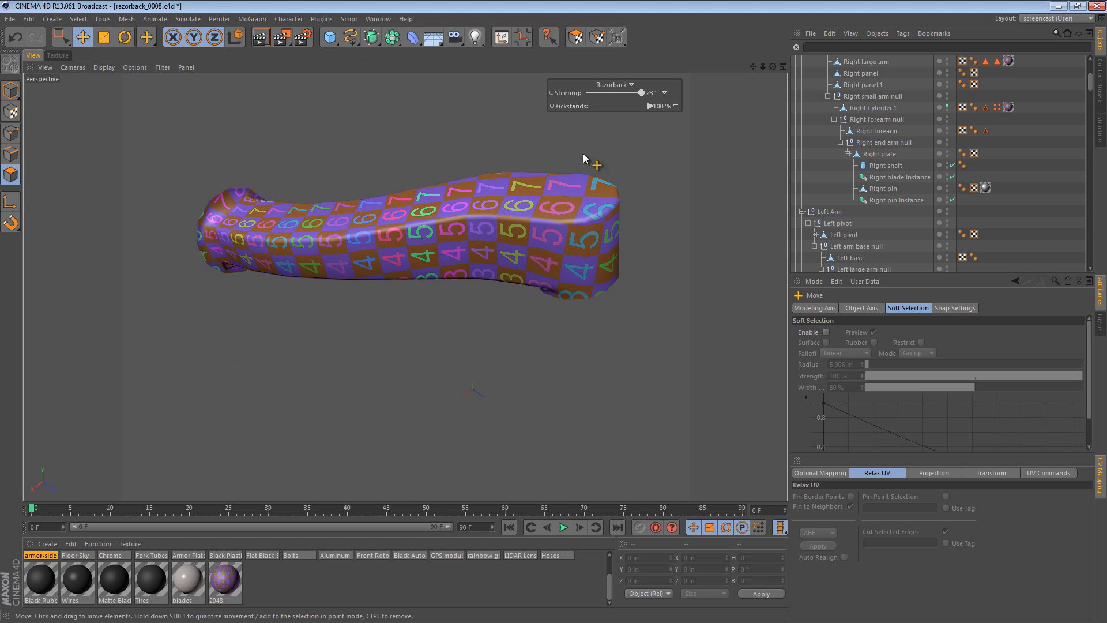
left_click(873, 108)
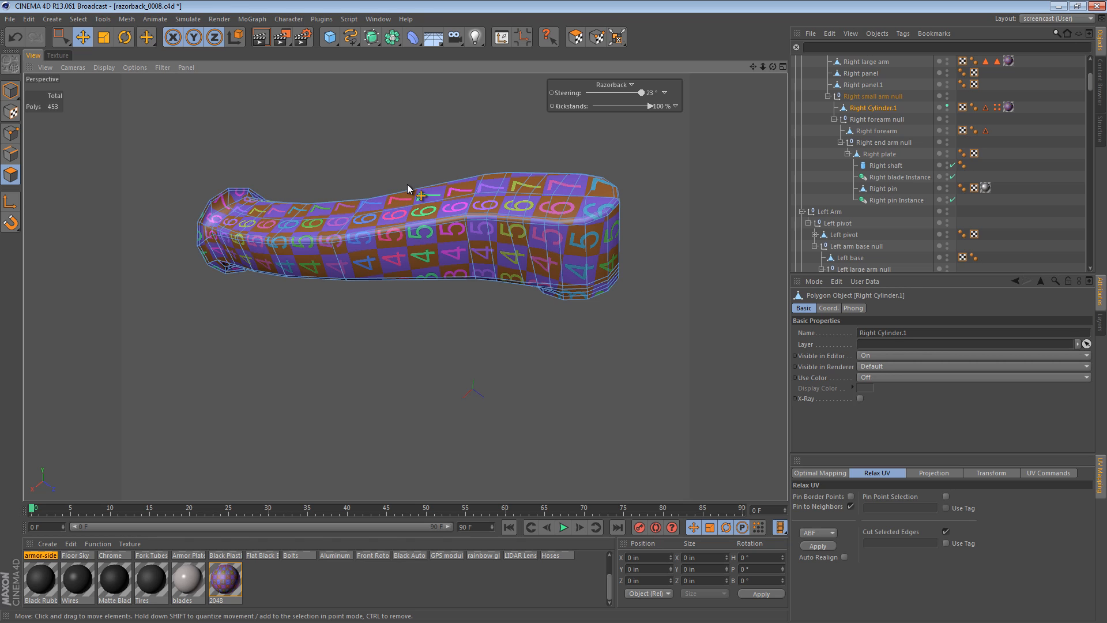
key("h")
key("u")
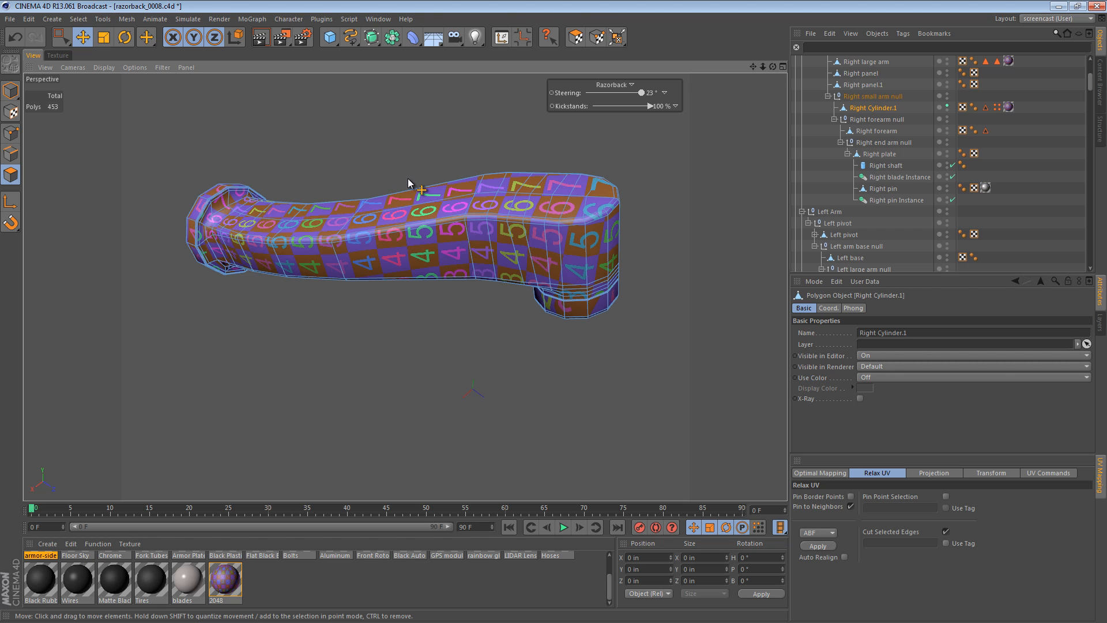
Rectangle-select the arm's lower UV polygons including the tall middle panels, turn off Cut Selected Edges, and relax them with ABF
left_click(57, 55)
left_click(575, 37)
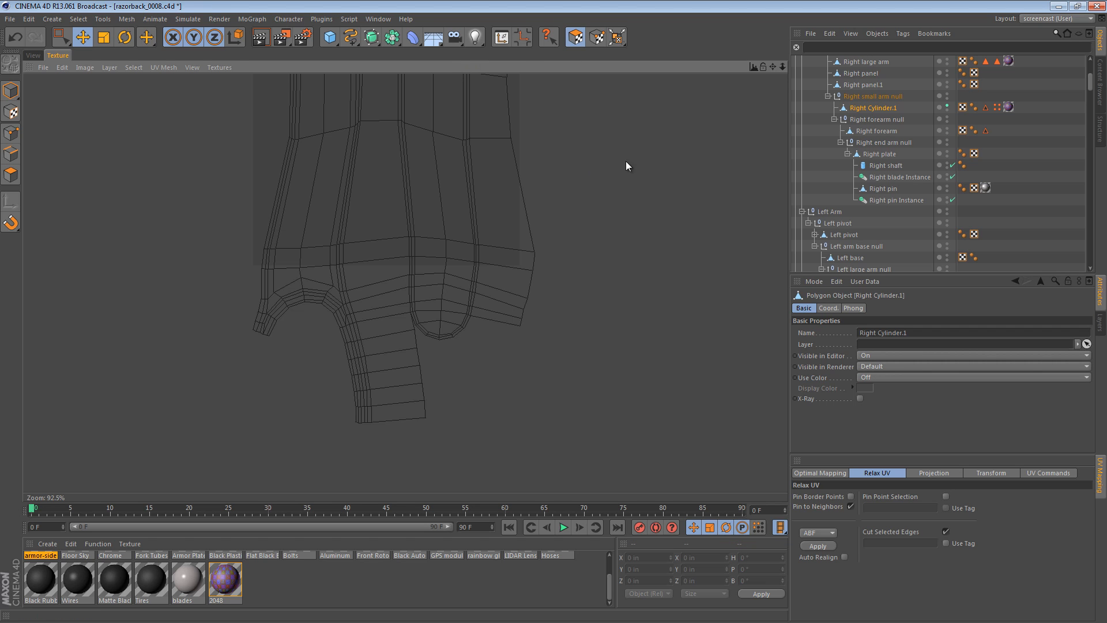
scroll(550, 334, "down", 5)
scroll(554, 334, "up", 2)
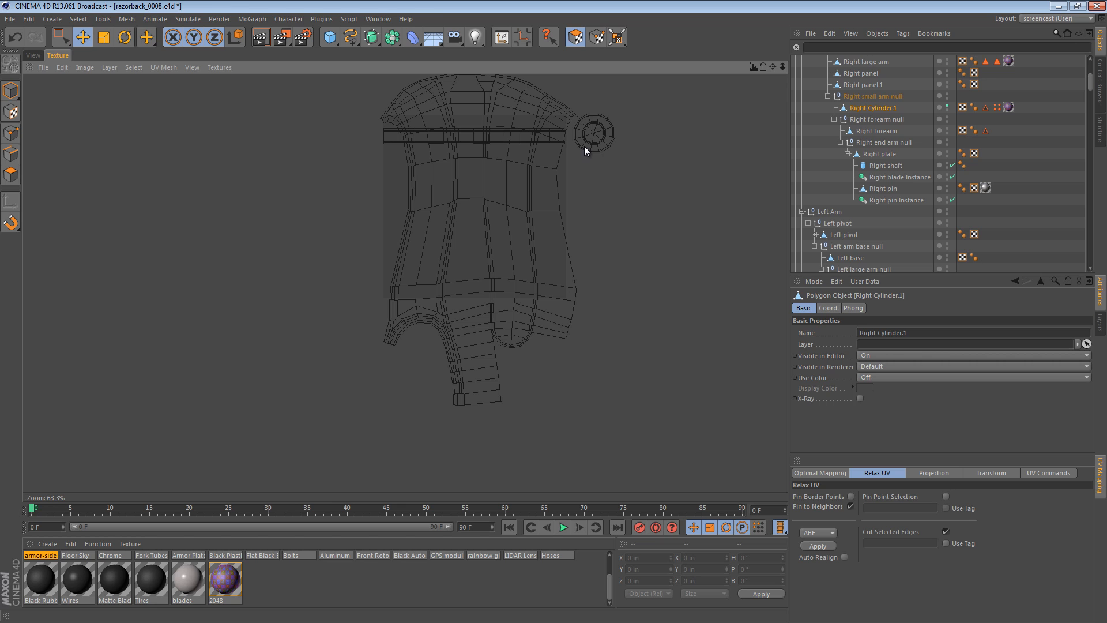
middle_click_drag(553, 336, 508, 361, "alt")
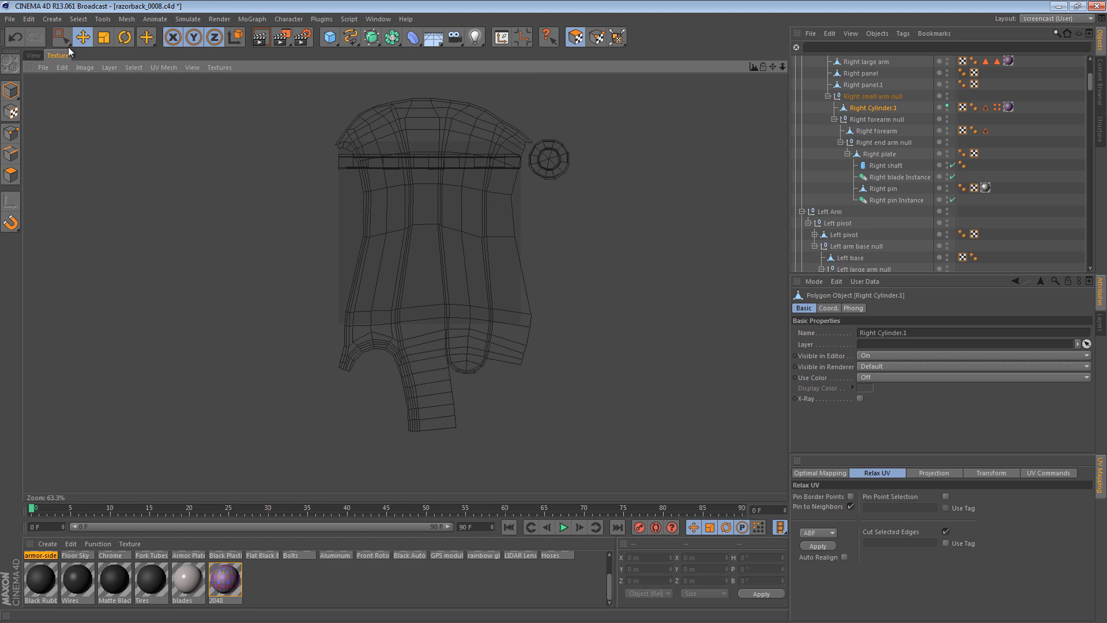
left_click_drag(61, 37, 95, 69)
left_click_drag(585, 454, 253, 284)
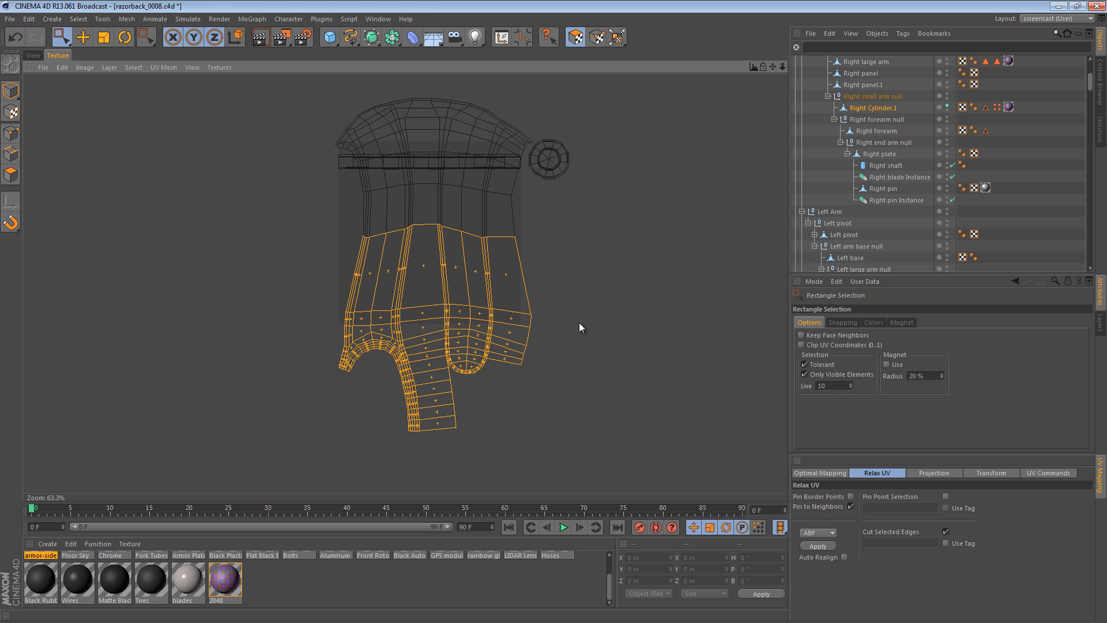
left_click(946, 531)
left_click(822, 545)
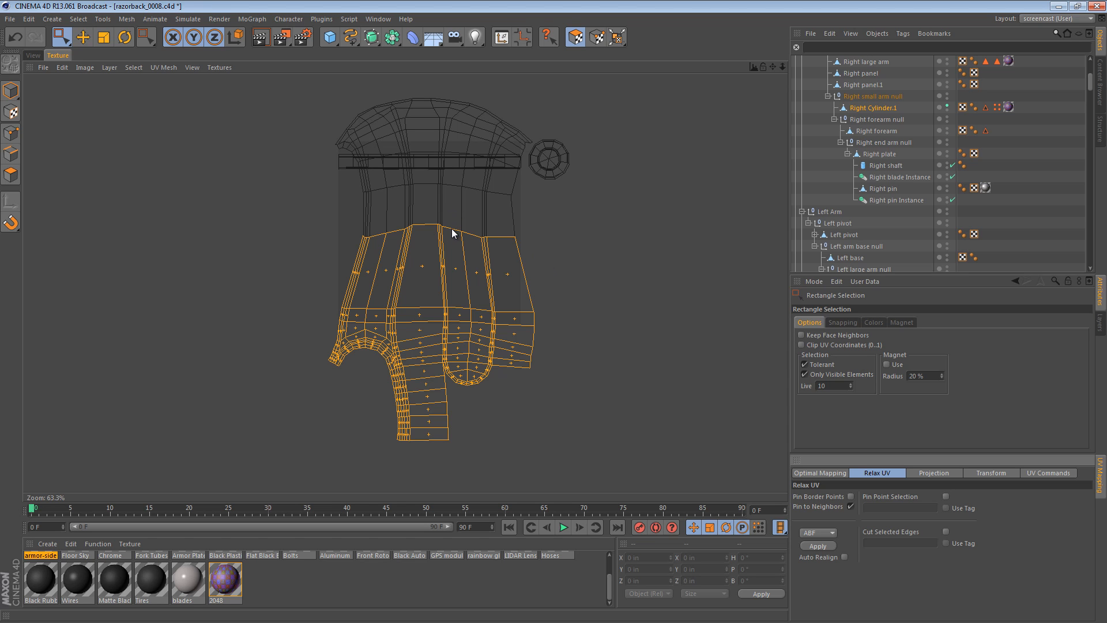
Select all connected UV polygons of the arm and move the whole island off the canvas, clear of the strip and round islands
key("u")
key("w")
key("e")
left_click_drag(448, 234, 164, 275)
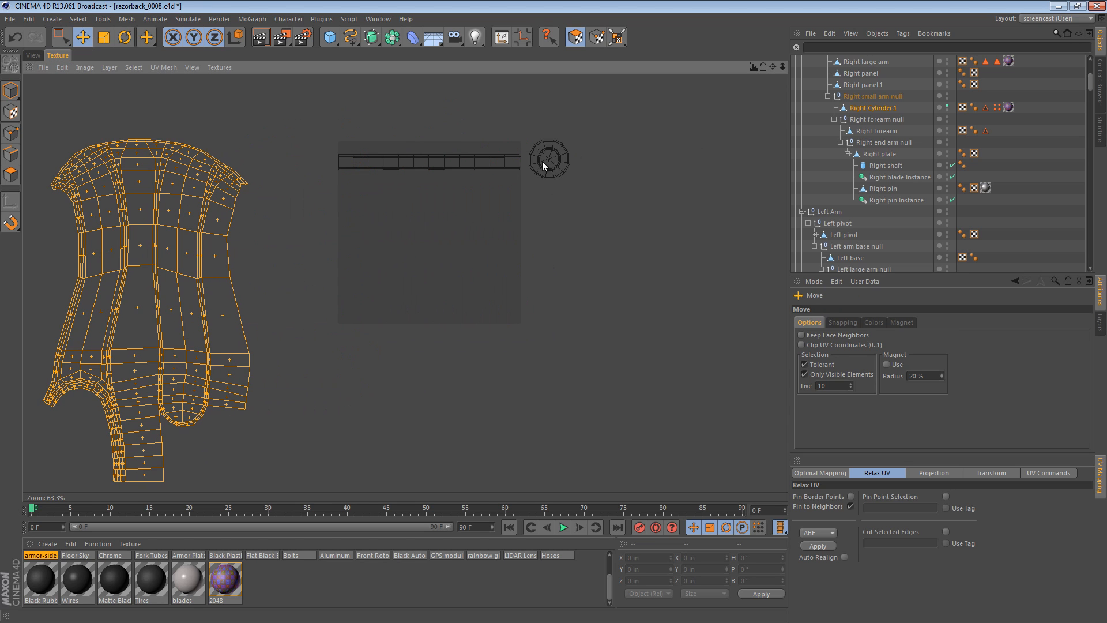
middle_click_drag(410, 345, 606, 333, "alt")
scroll(291, 224, "down", 1)
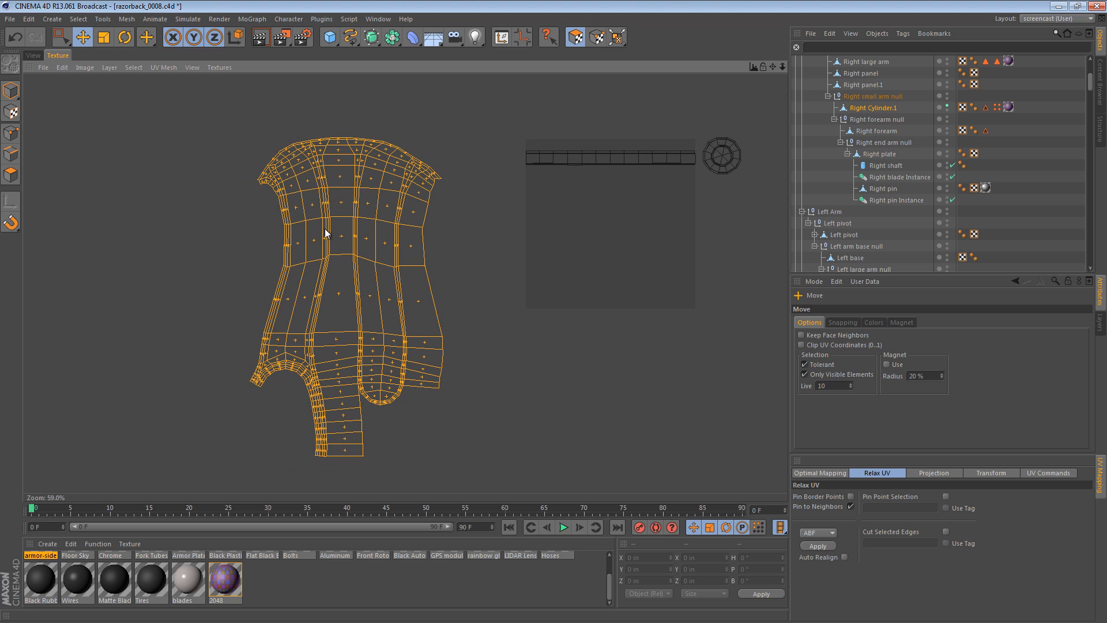
Relax the arm island's UV polygons above the lower section with ABF, repeat on only its upper rows, and clear the selection
key("0")
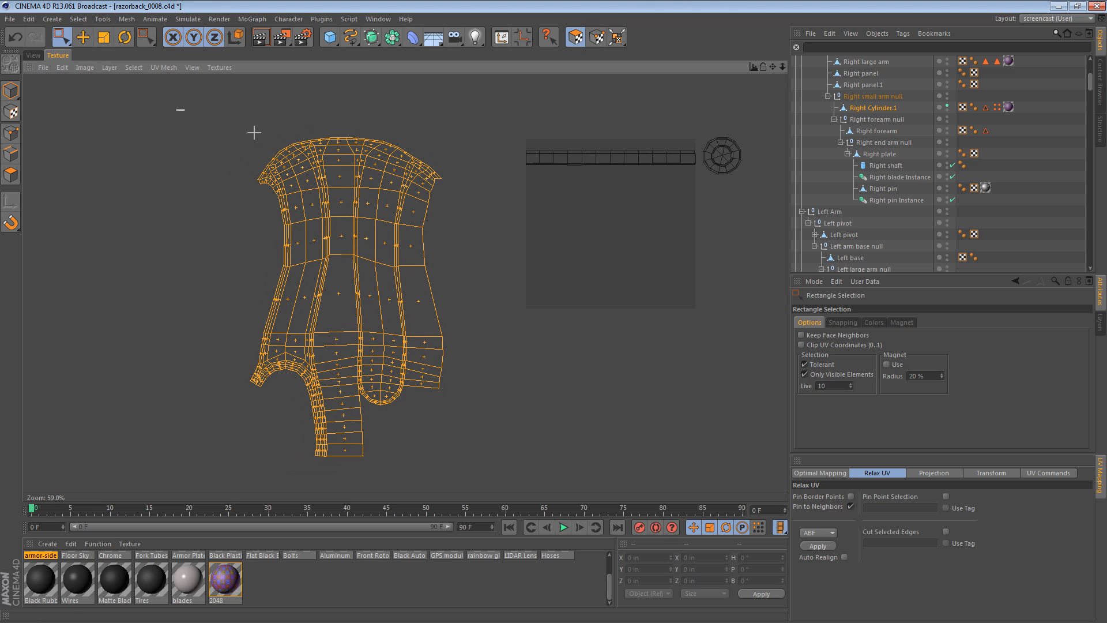
left_click_drag(177, 109, 491, 283)
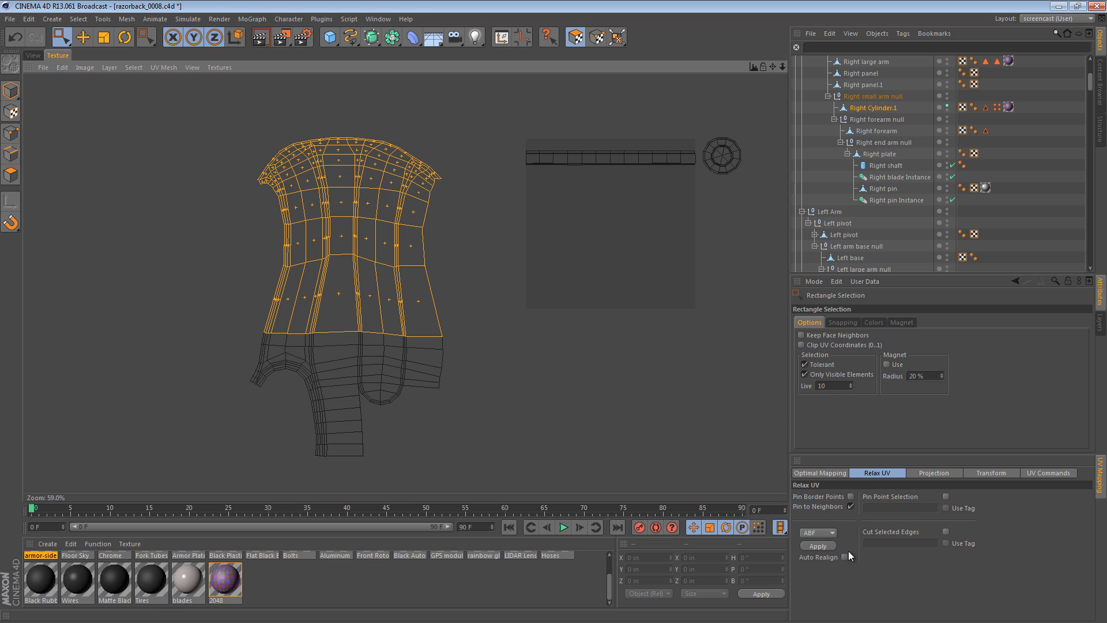
left_click(819, 546)
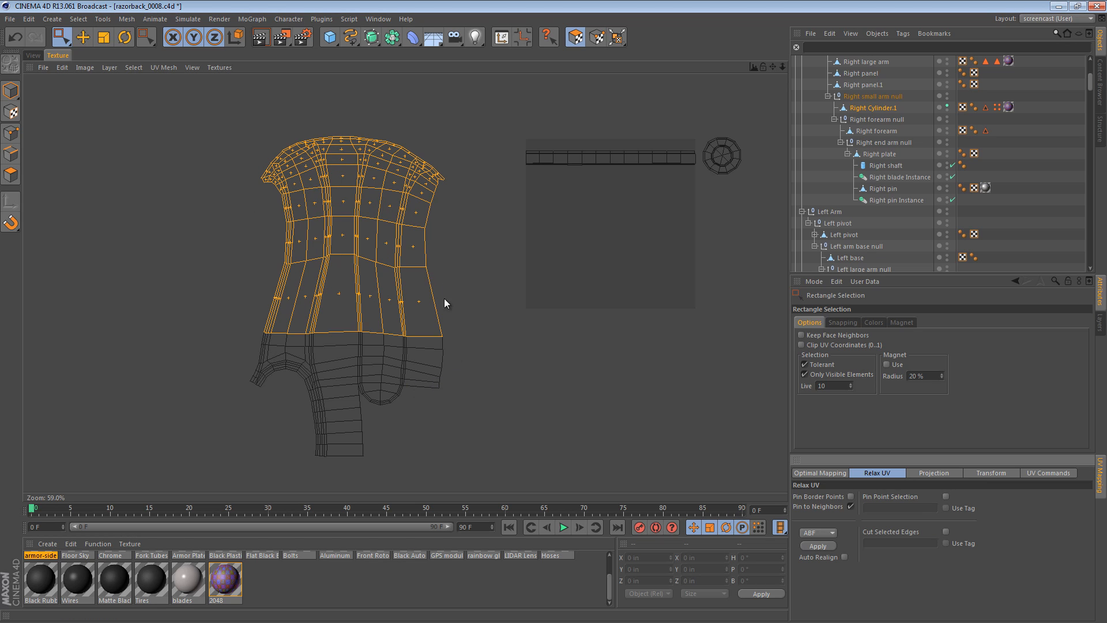
left_click_drag(456, 237, 185, 111)
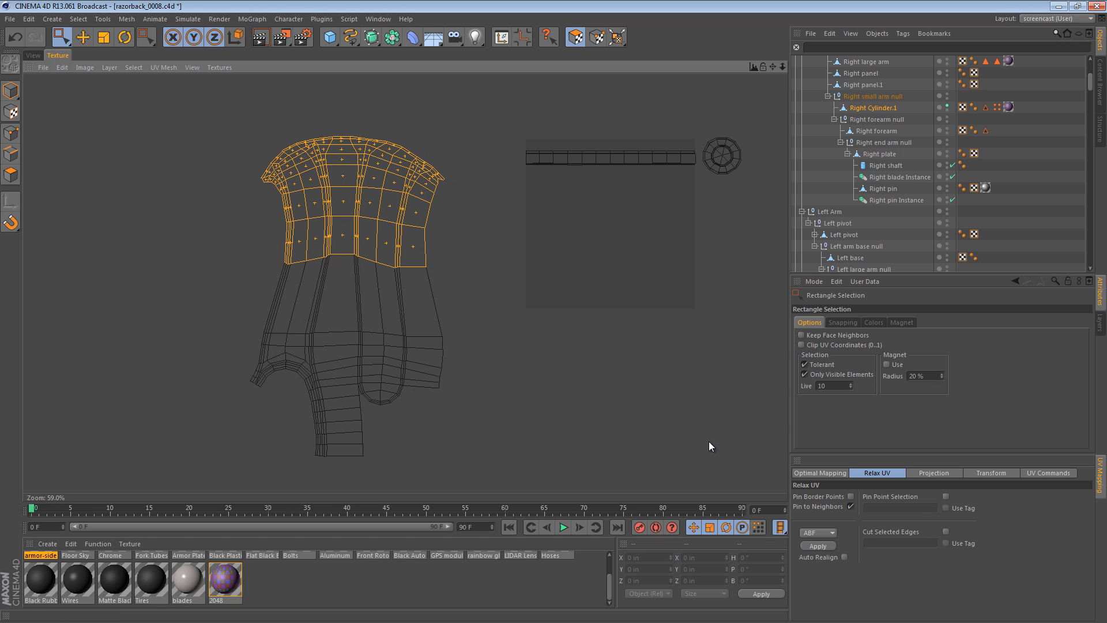
left_click(831, 546)
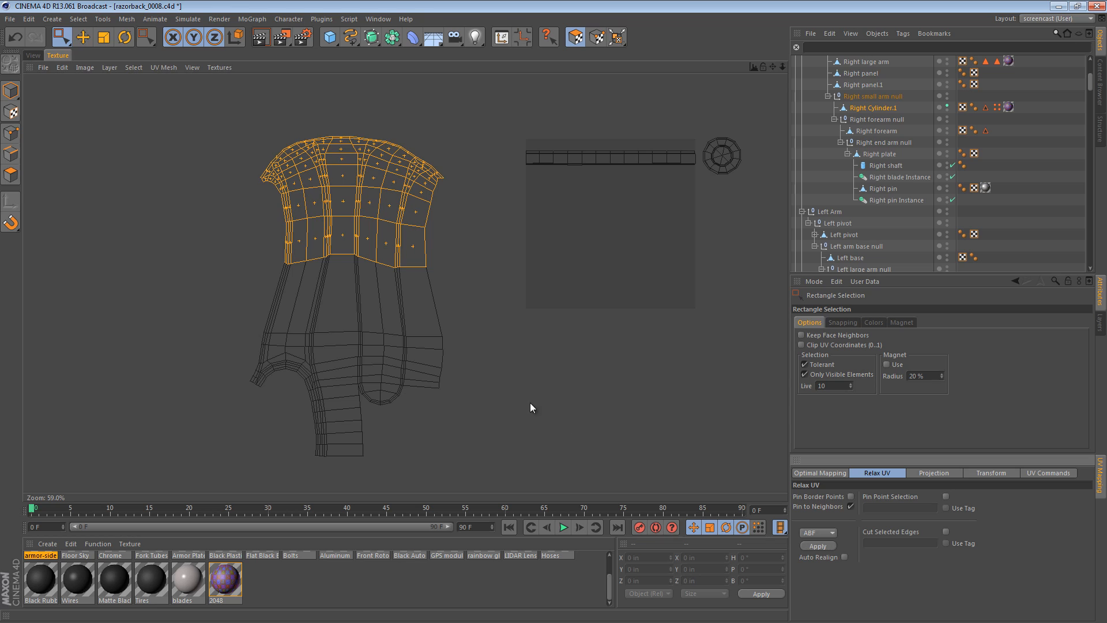
left_click(511, 217)
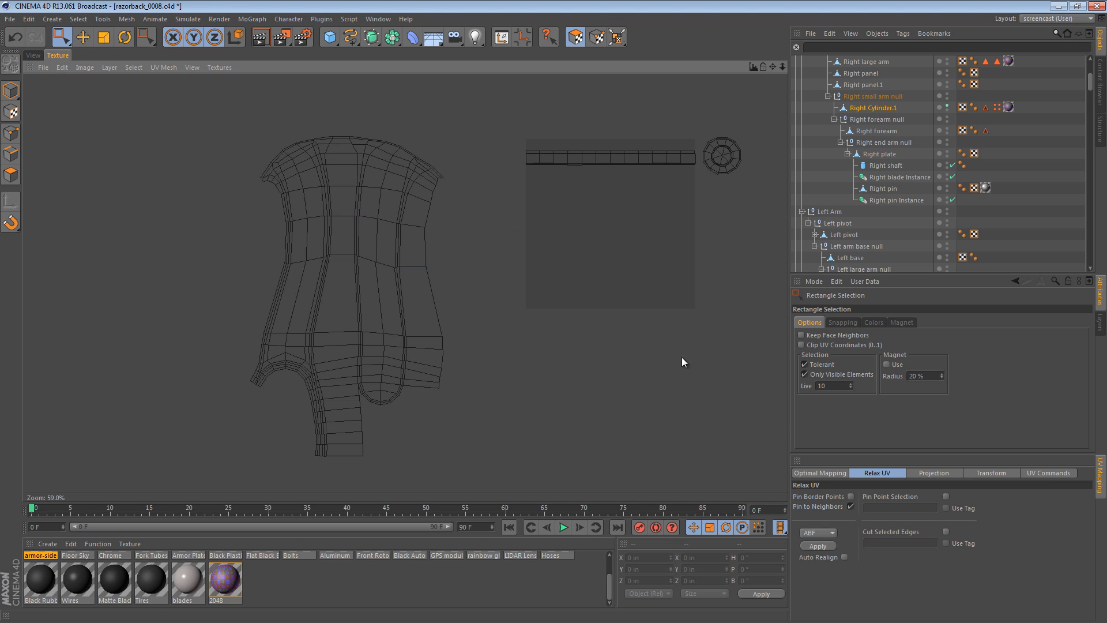
Realign all UV islands within the canvas using Optimal Mapping's Realign option
left_click(831, 473)
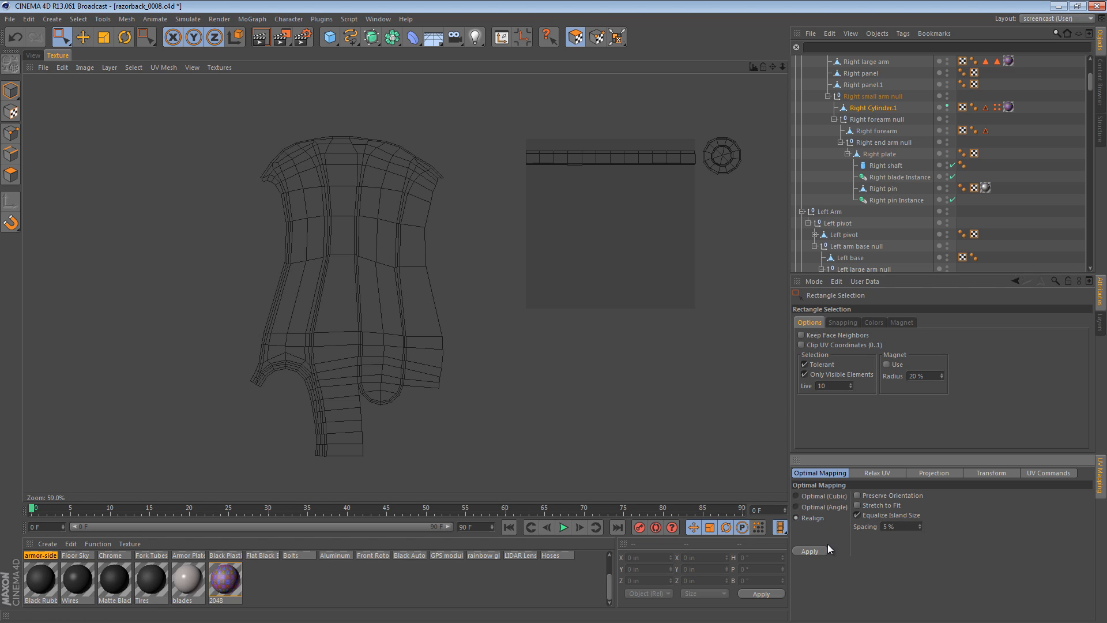
left_click(810, 551)
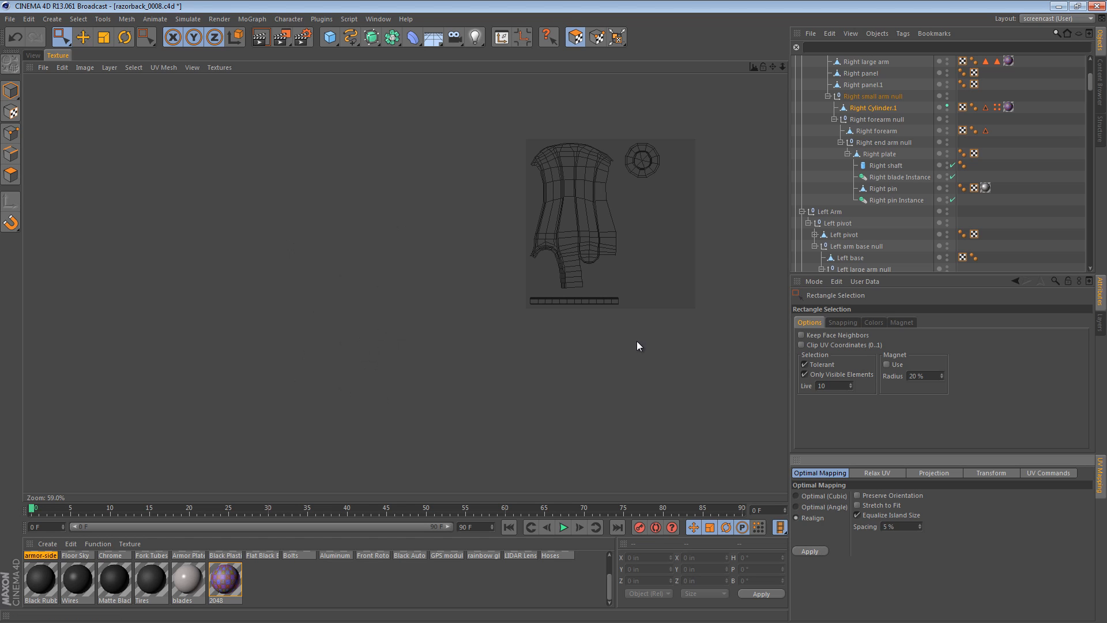
scroll(562, 335, "up", 5)
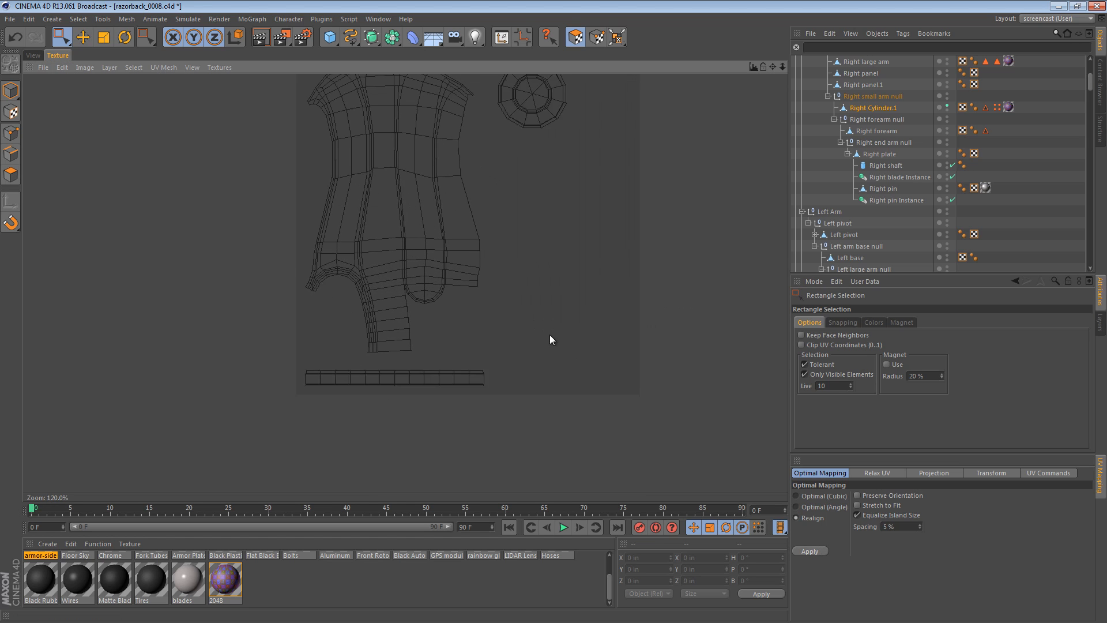
middle_click_drag(553, 338, 551, 383, "alt")
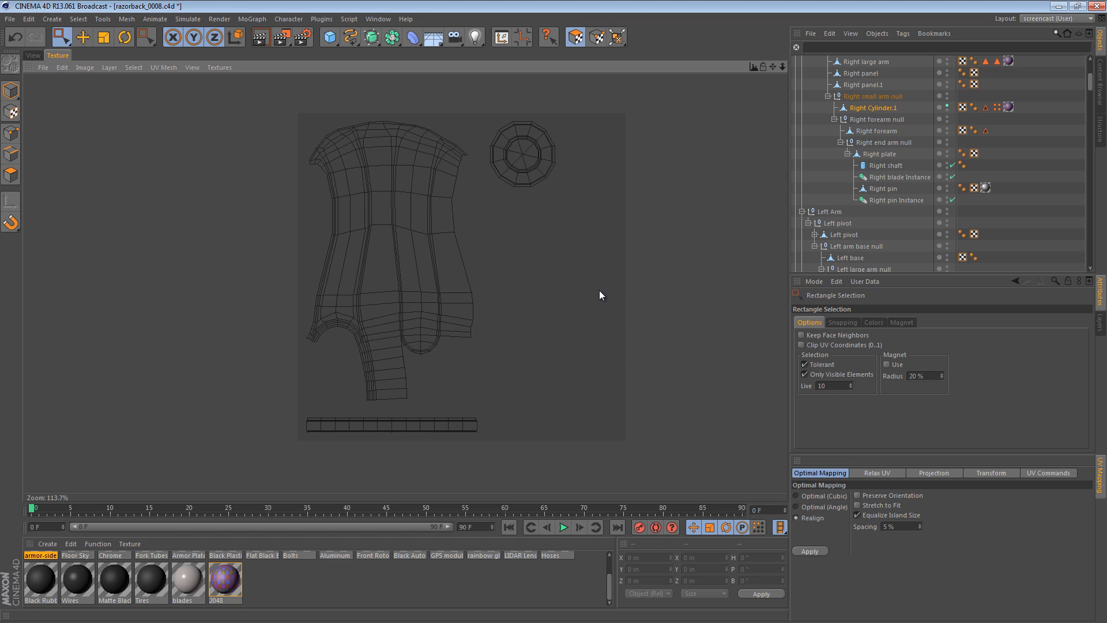
Select the entire horizontal strip UV island and rotate it upright
key("e")
left_click(442, 425)
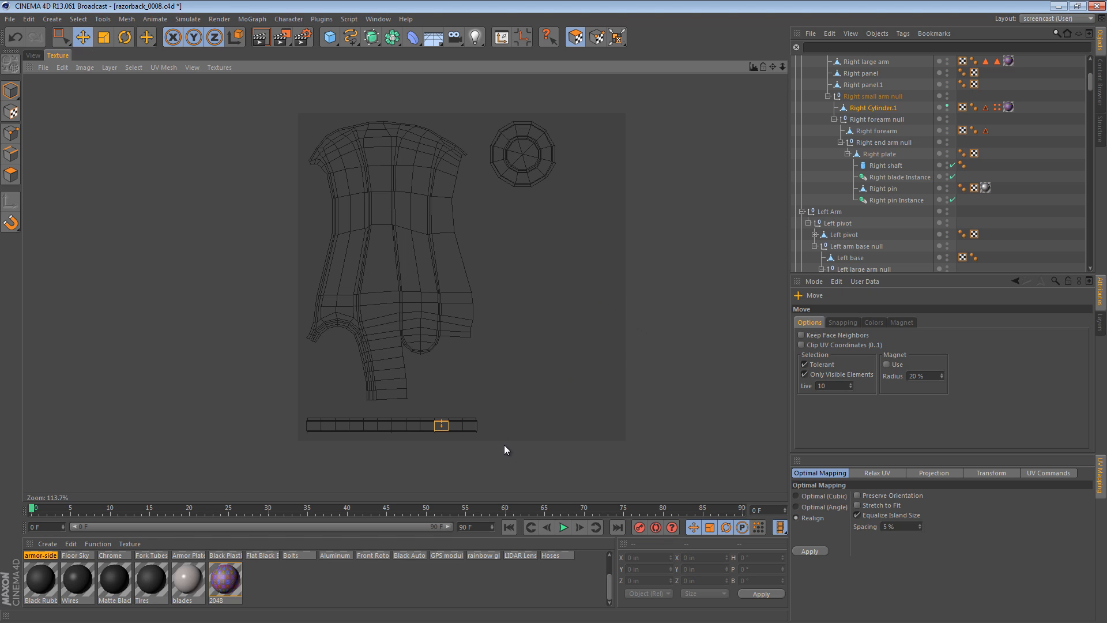
key("u")
key("w")
key("r")
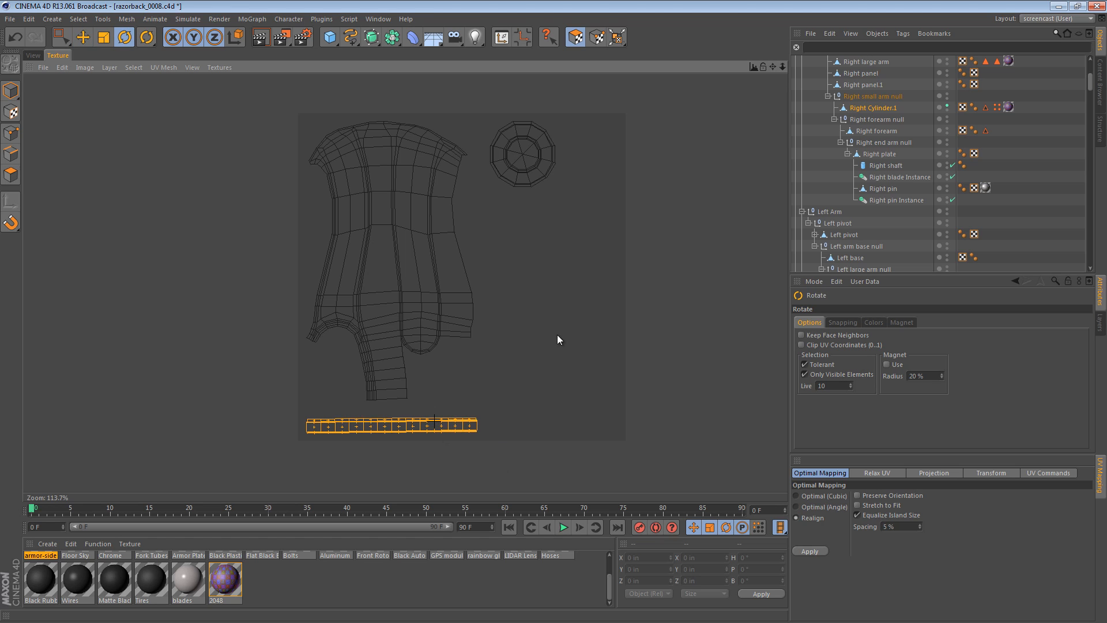
mouse_move(557, 339)
left_mouse_down()
mouse_move(569, 339)
mouse_move(556, 339)
left_mouse_up()
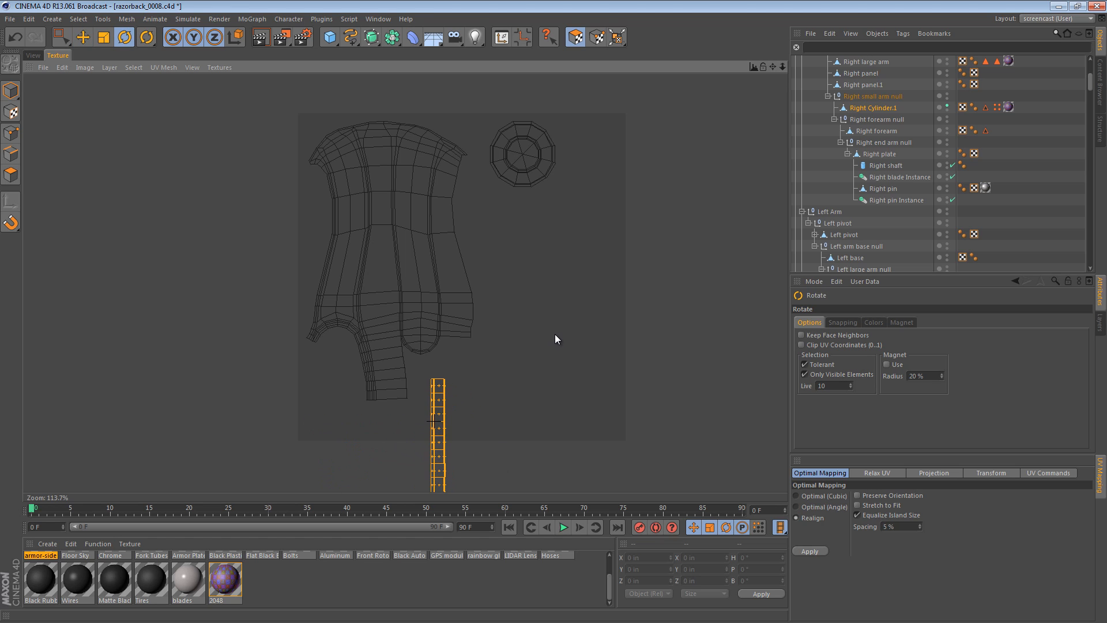
Move the upright strip island beneath the round island, deselect it, and realign all UV islands again
key("e")
left_click_drag(427, 422, 539, 255)
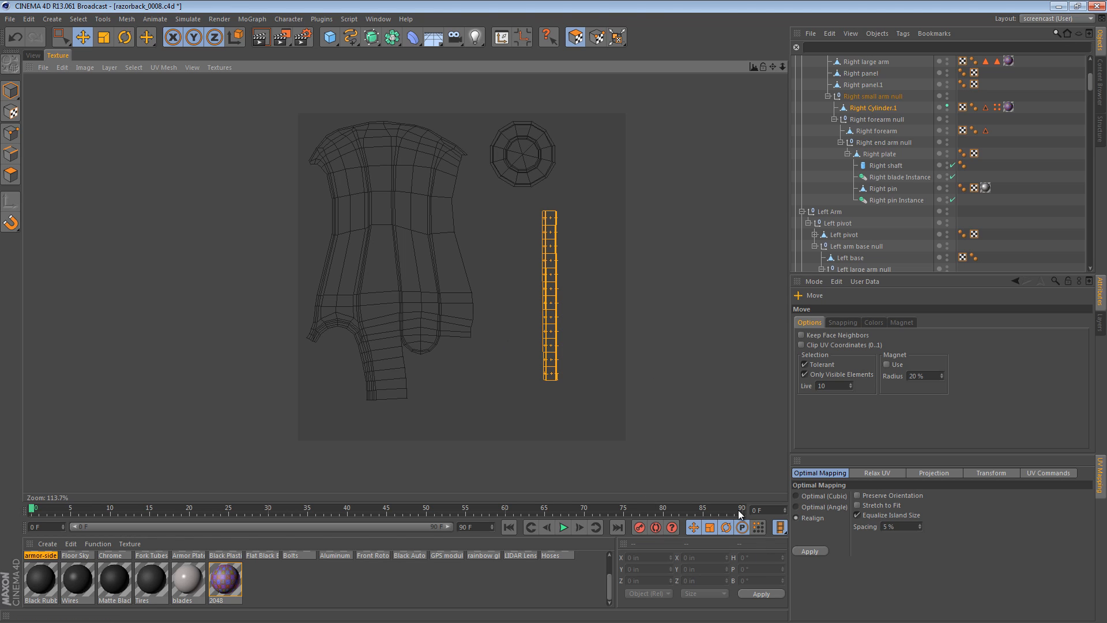
left_click(694, 383)
left_click(818, 550)
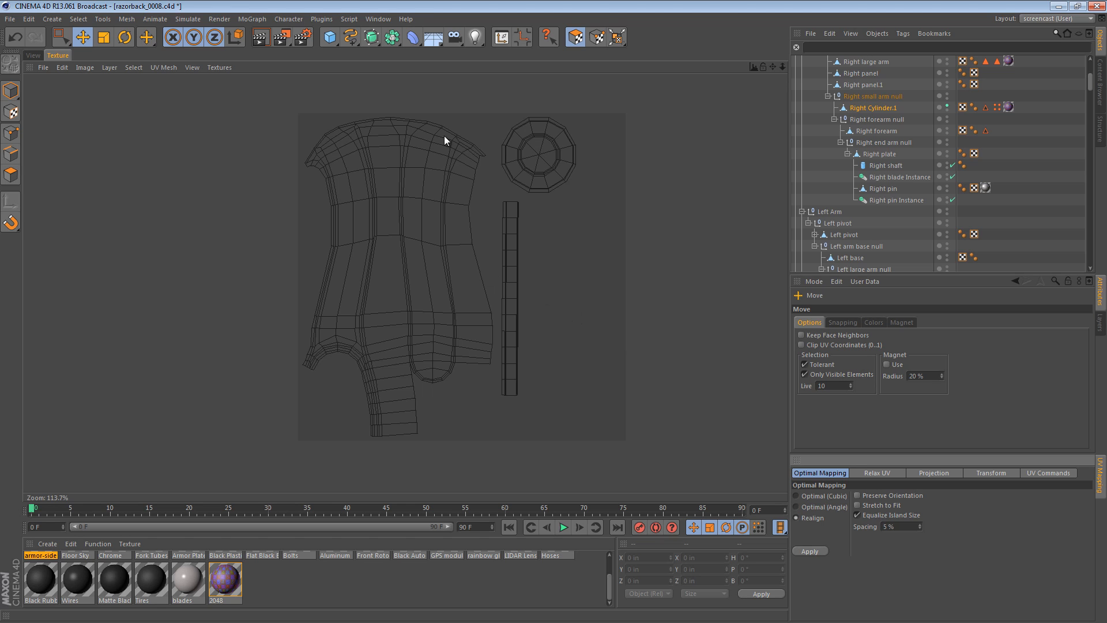
Show the arm in the perspective view in Model mode and inspect its checker texture for distortion and seams from all sides
left_click(36, 55)
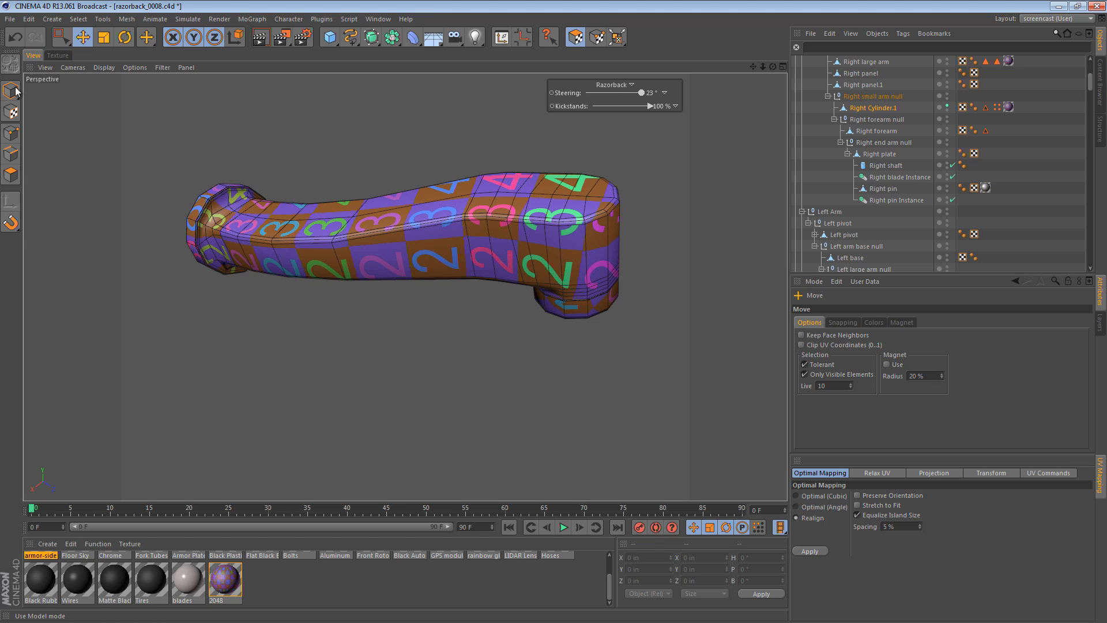
left_click(10, 90)
left_click(509, 271)
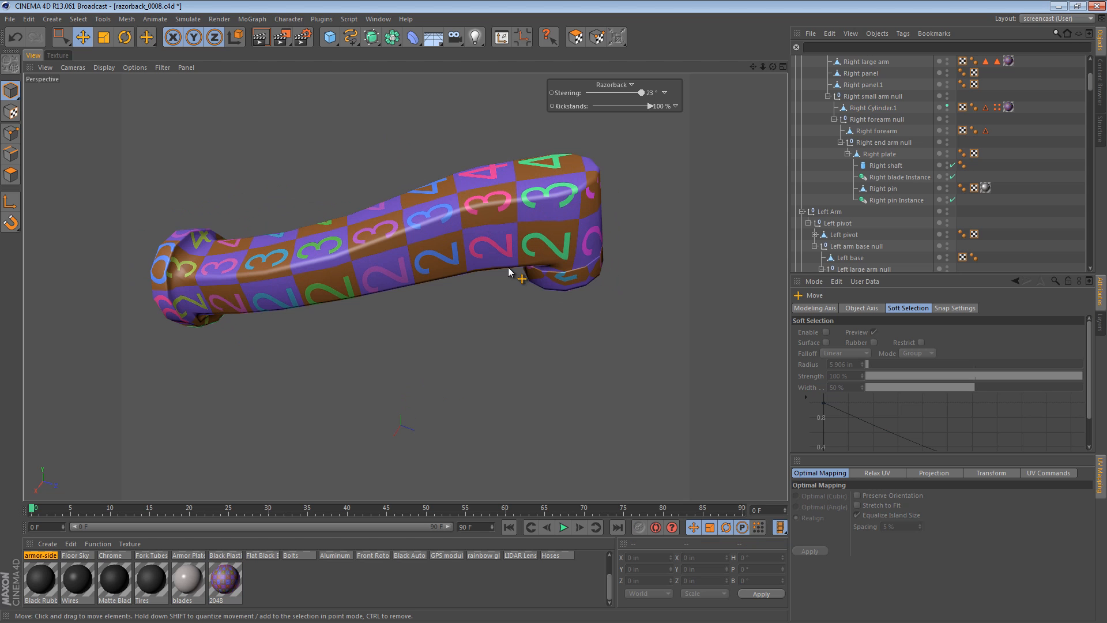
left_click_drag(527, 279, 393, 255, "alt")
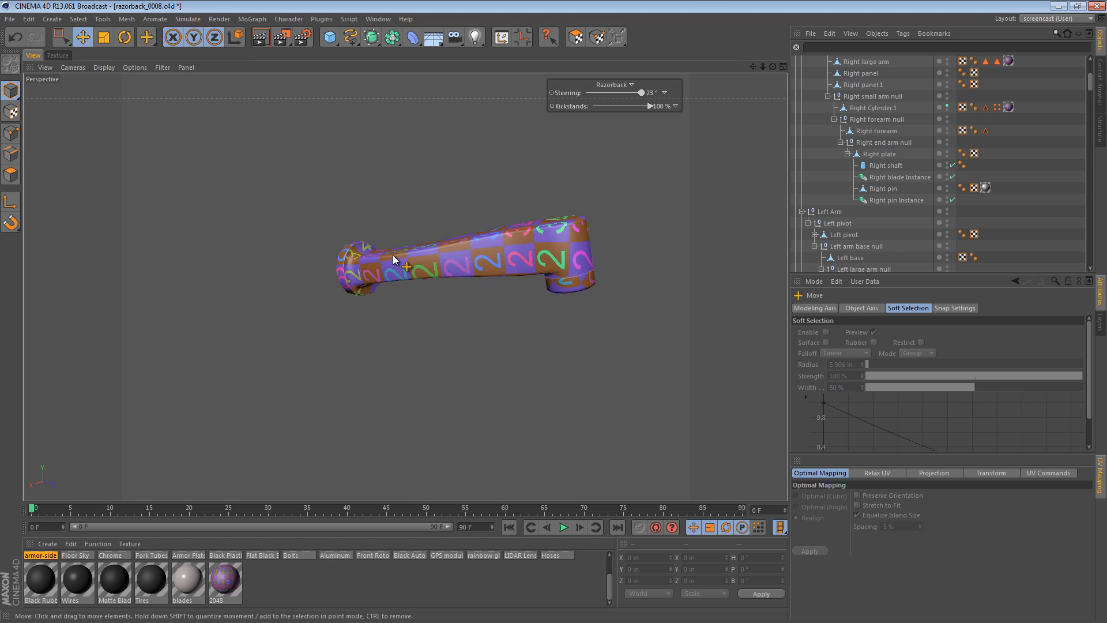
right_click_drag(393, 255, 600, 248, "alt")
mouse_move(271, 240)
left_mouse_down("alt")
mouse_move(259, 250)
mouse_move(293, 238)
left_mouse_up("alt")
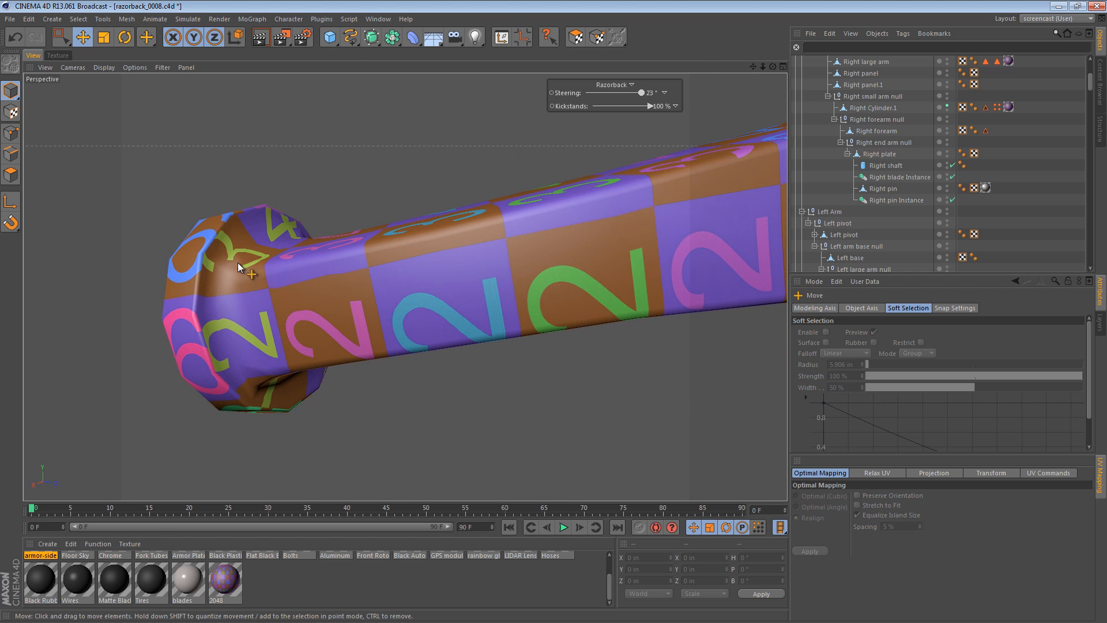
left_click_drag(237, 262, 552, 278, "alt")
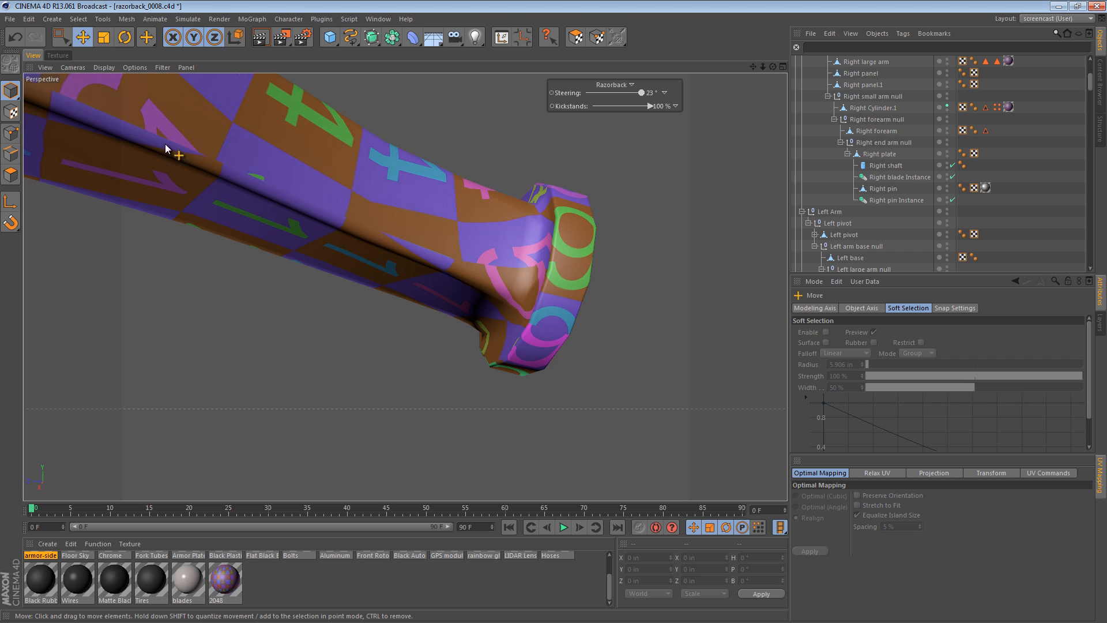
left_click_drag(165, 145, 452, 225, "alt")
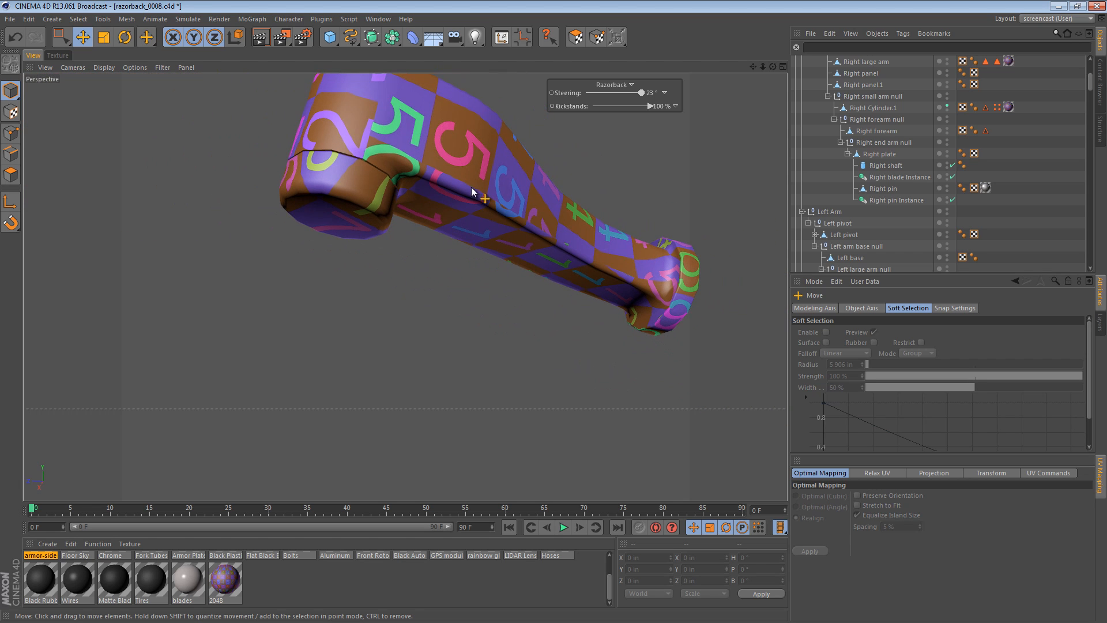
scroll(440, 171, "up", 3)
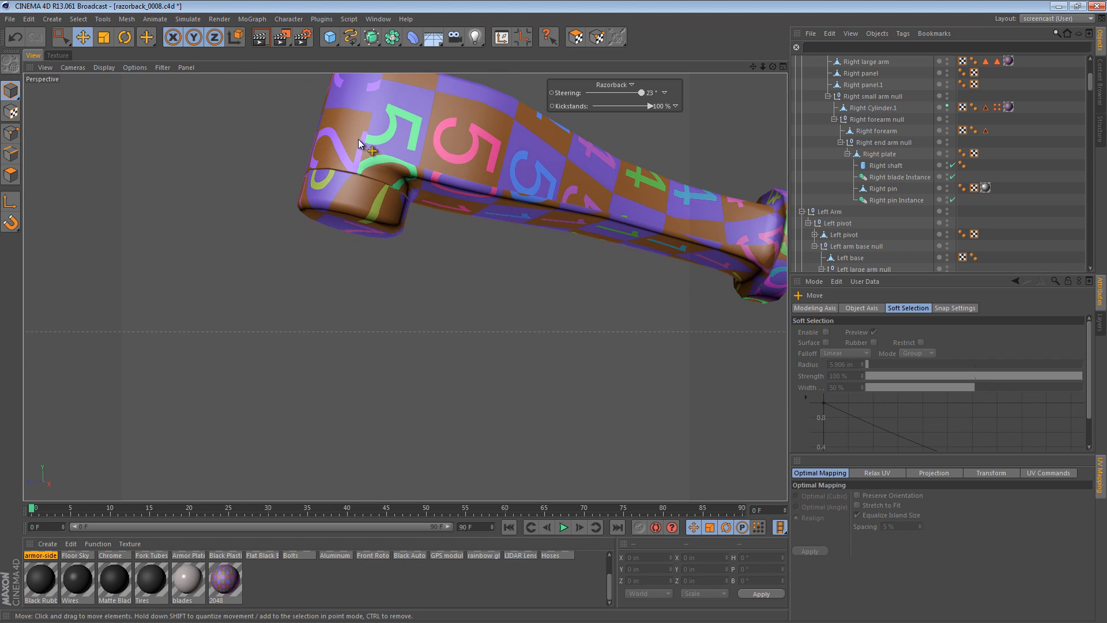
left_click_drag(357, 149, 368, 230, "alt")
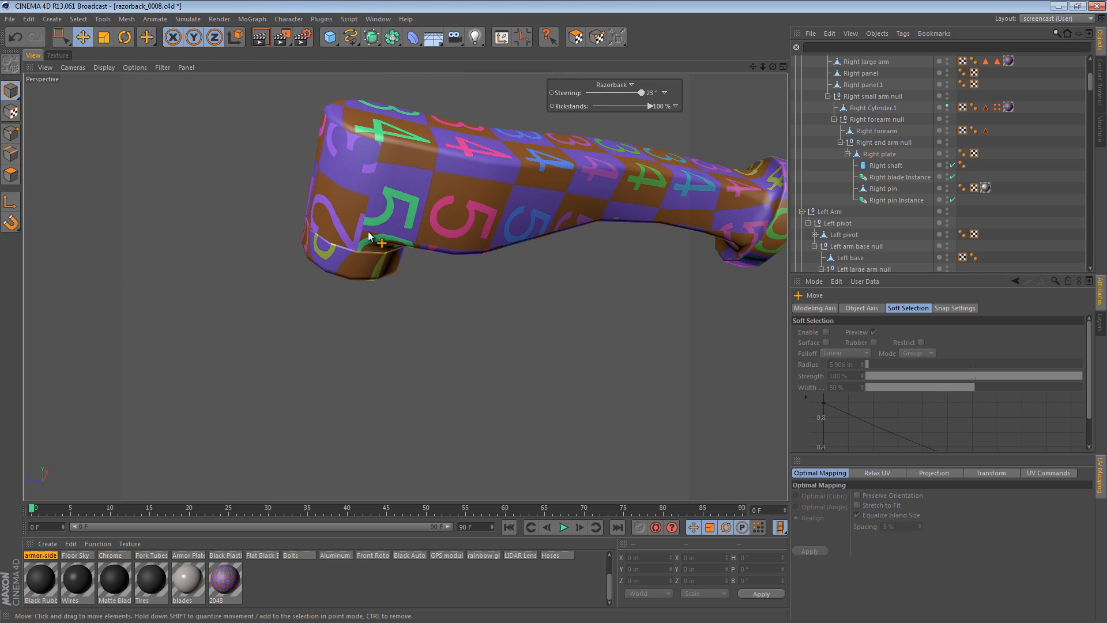
left_click_drag(373, 139, 450, 170, "alt")
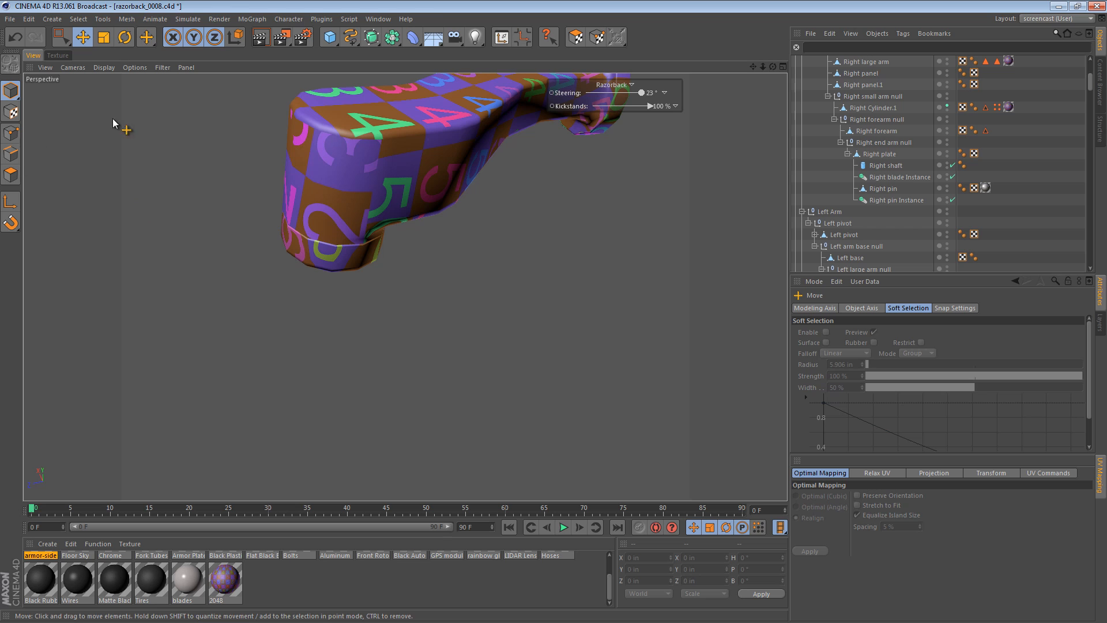
Reset the editor visibility of Right Cylinder.1 and the Razorback null to show the whole motorcycle, and save the scene
left_click(947, 107)
scroll(905, 133, "up", 4)
left_click(947, 73)
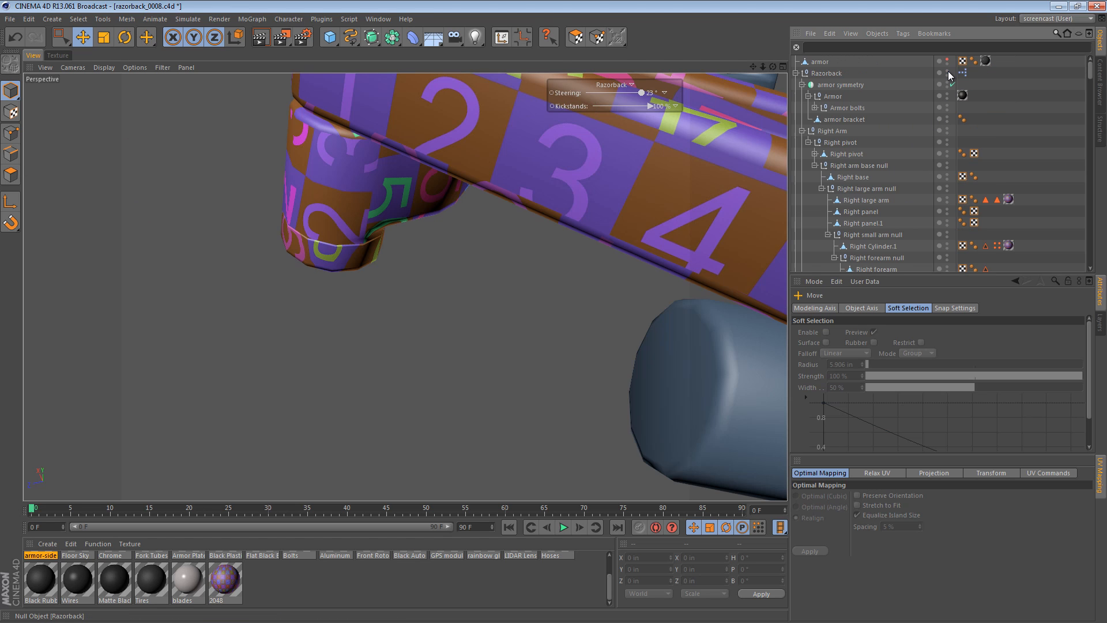
right_click_drag(584, 158, 489, 148, "alt")
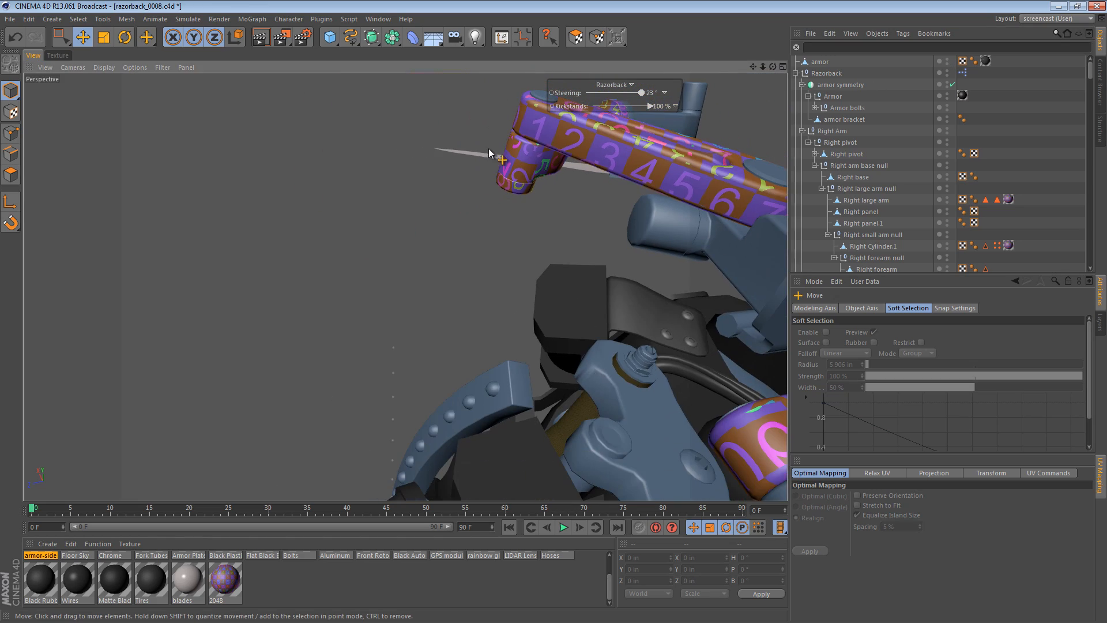
left_click_drag(489, 148, 762, 164, "alt")
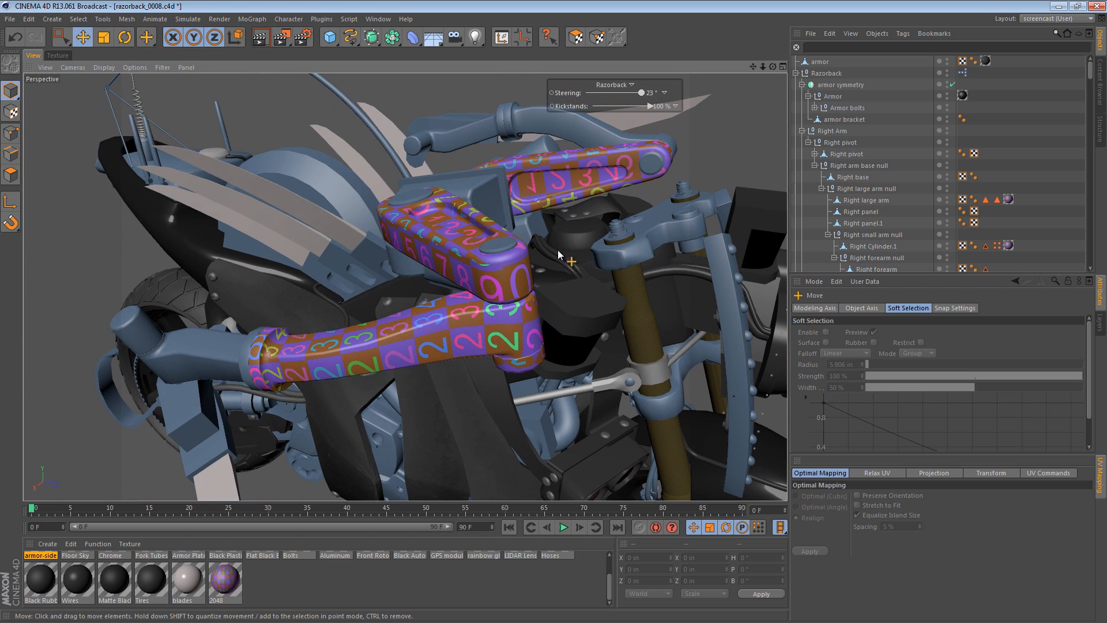
key("ctrl+s")
left_click_drag(452, 231, 406, 248, "alt")
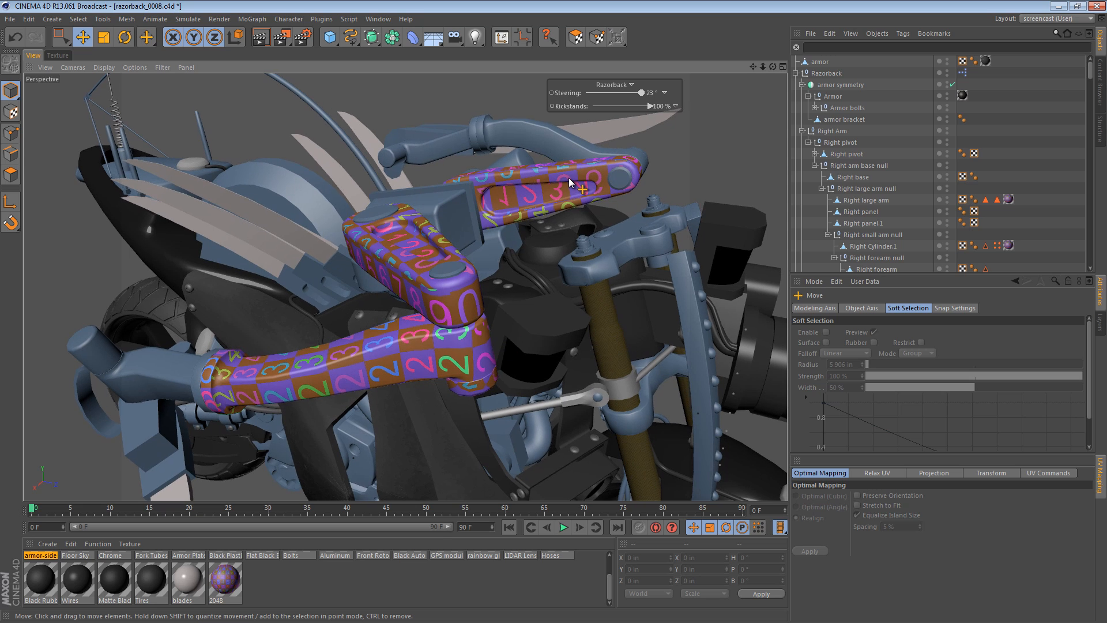
Select Left Cylinder.1 on the model, enlarge the object list, and expand Left small arm null to reveal it
scroll(874, 185, "down", 3)
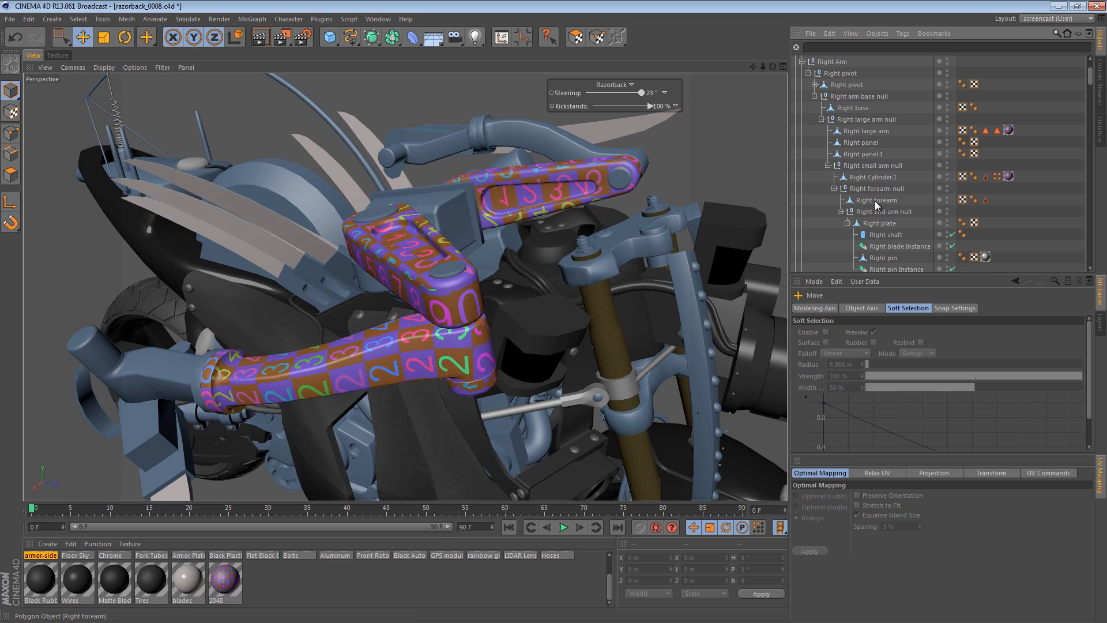
left_click_drag(920, 275, 921, 353)
left_click(551, 140)
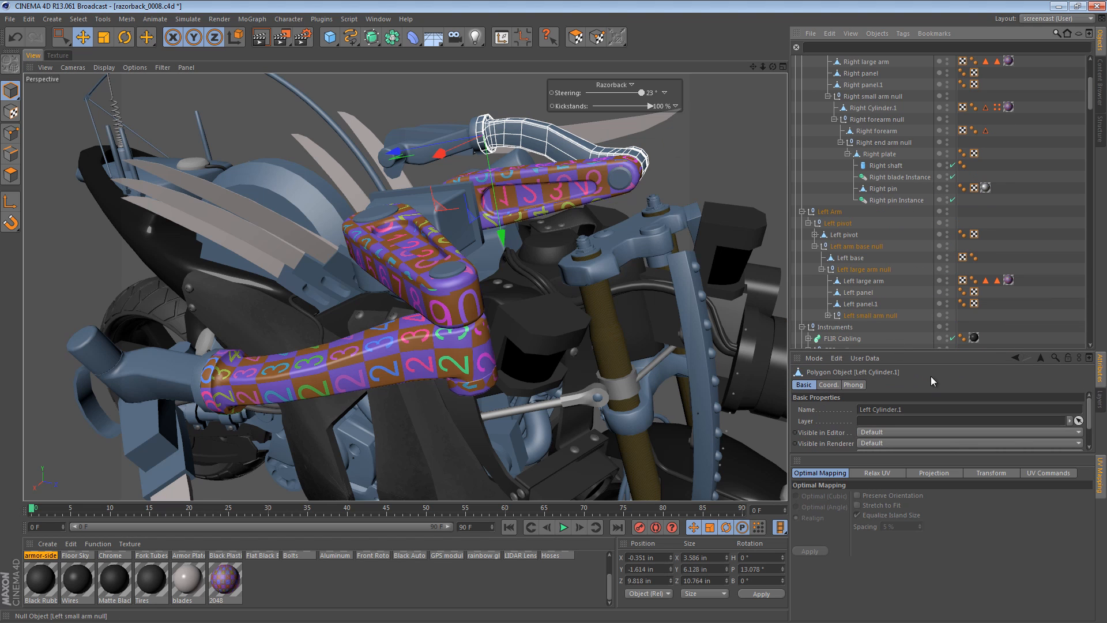
left_click_drag(938, 352, 942, 501)
left_click(829, 315)
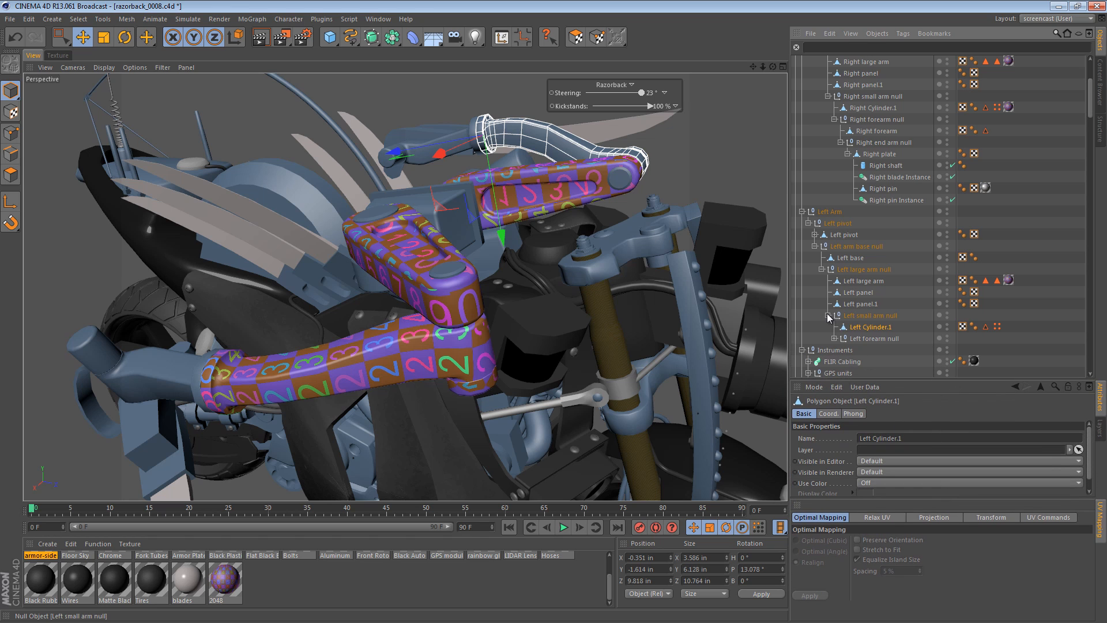
Delete the UVW tag and both selection tags from Left Cylinder.1
left_click(965, 327)
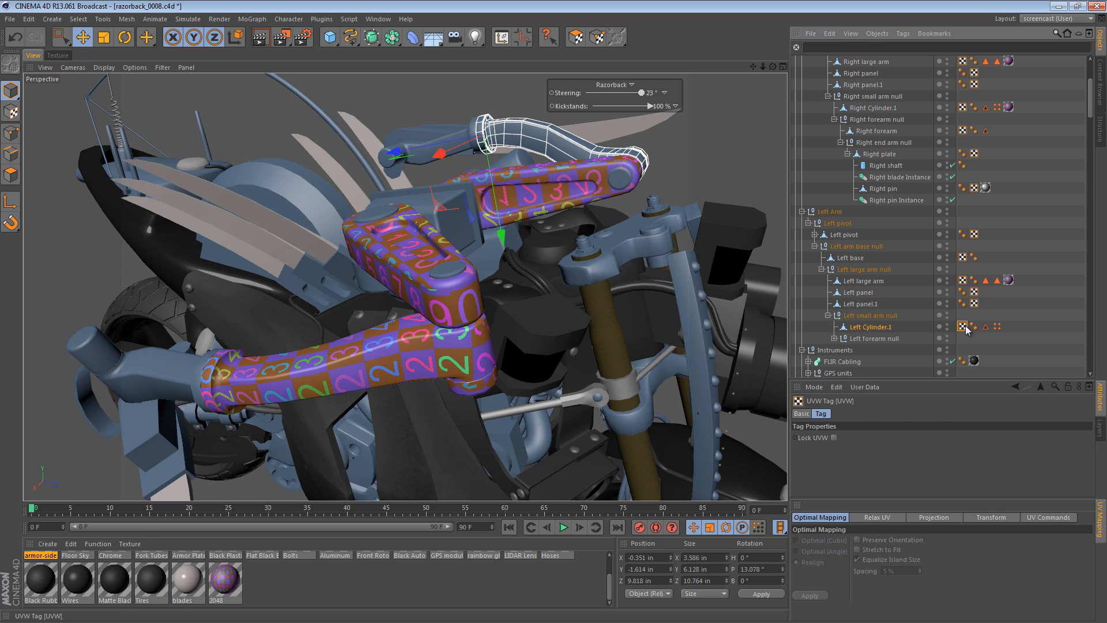
key("Delete")
left_click(985, 327)
key("Delete")
left_click(974, 327)
key("Delete")
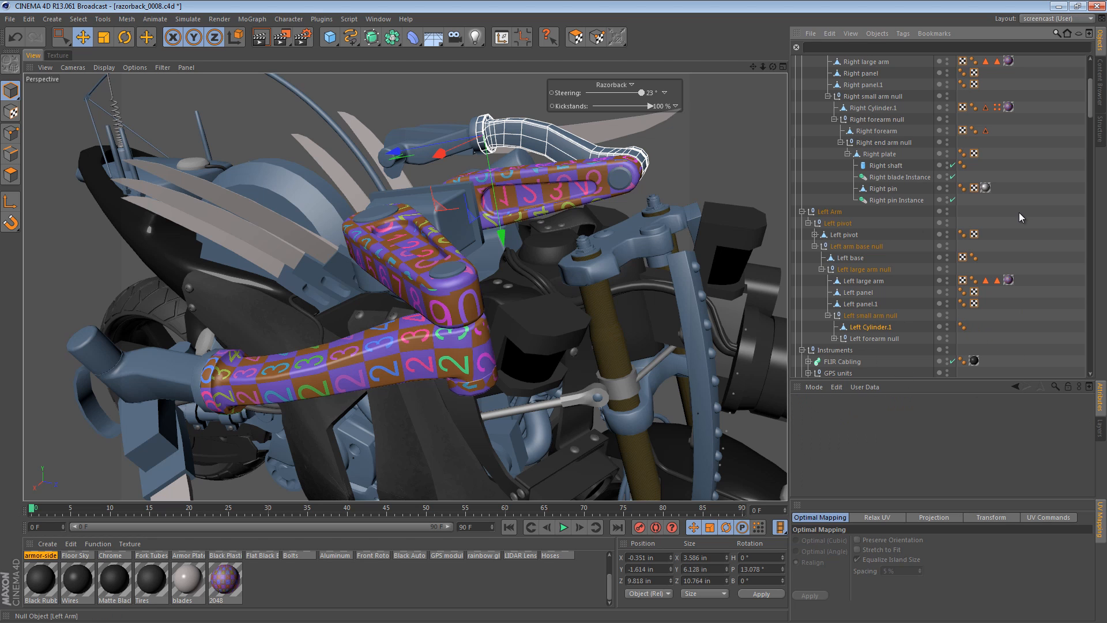
Copy the checker texture tag and the UVW tag from Right Cylinder.1 onto Left Cylinder.1
left_click(1008, 107)
left_click(963, 107)
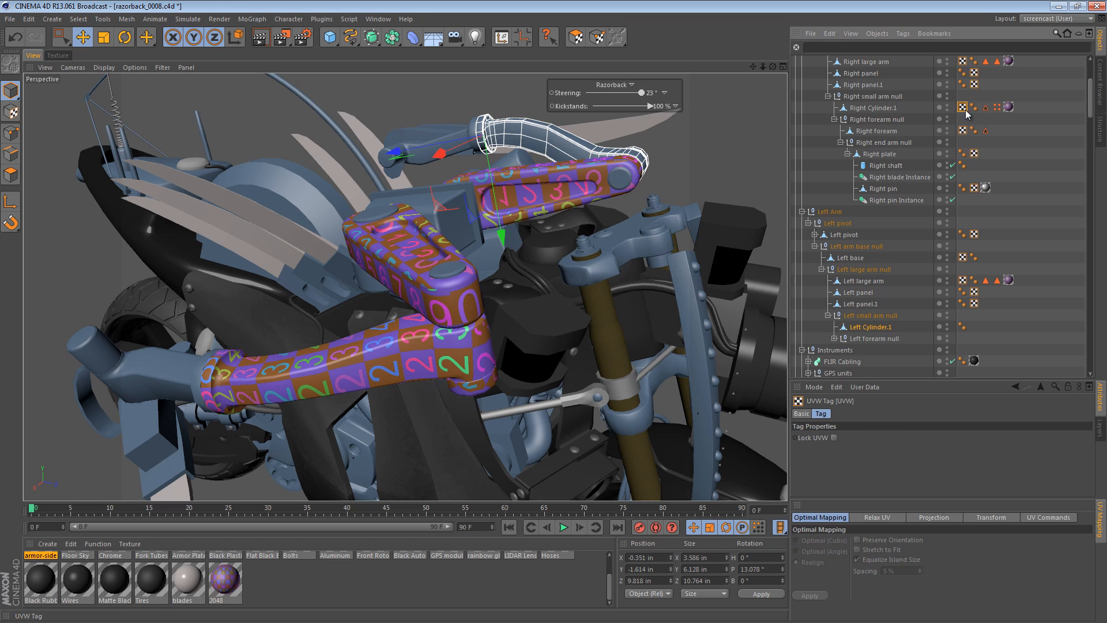
left_click(1008, 107)
left_click_drag(1010, 110, 980, 329, "ctrl")
left_click(997, 330)
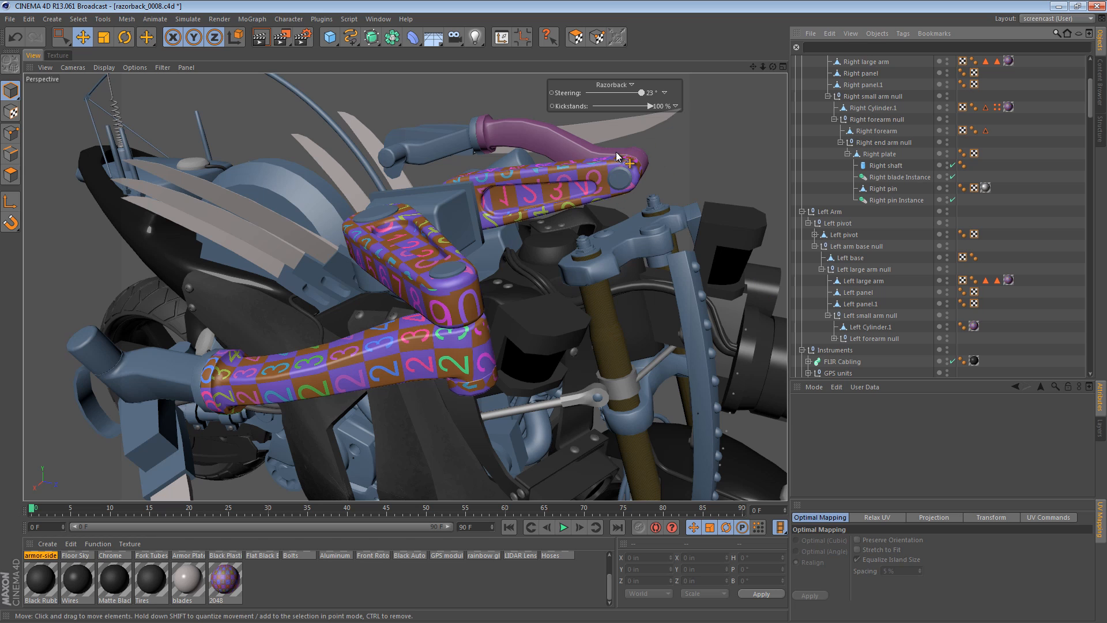
left_click(962, 107)
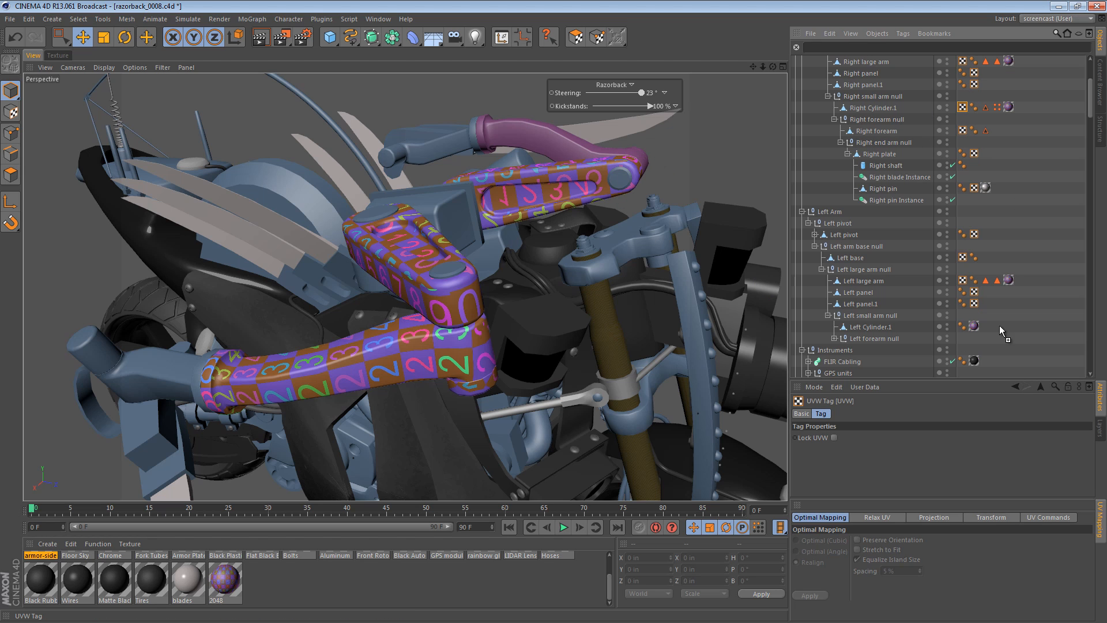
left_click_drag(999, 326, 989, 323, "ctrl")
left_click(1026, 321)
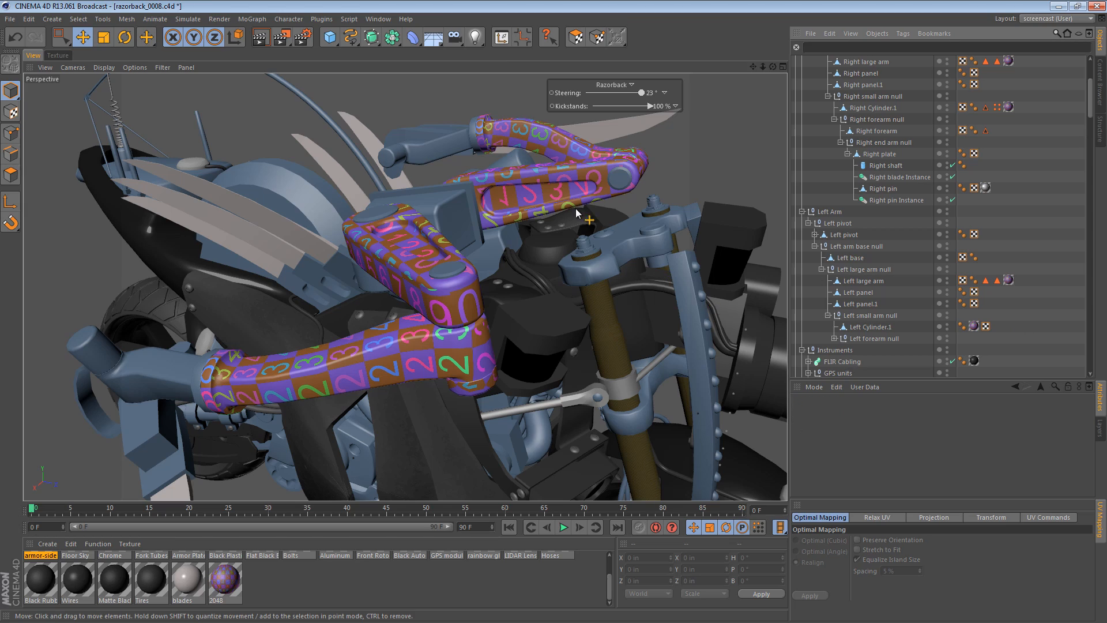
Select Left Cylinder.1 on the model and inspect its checker texture from close up and from several sides
left_click_drag(546, 141, 420, 204, "alt")
left_click(539, 211)
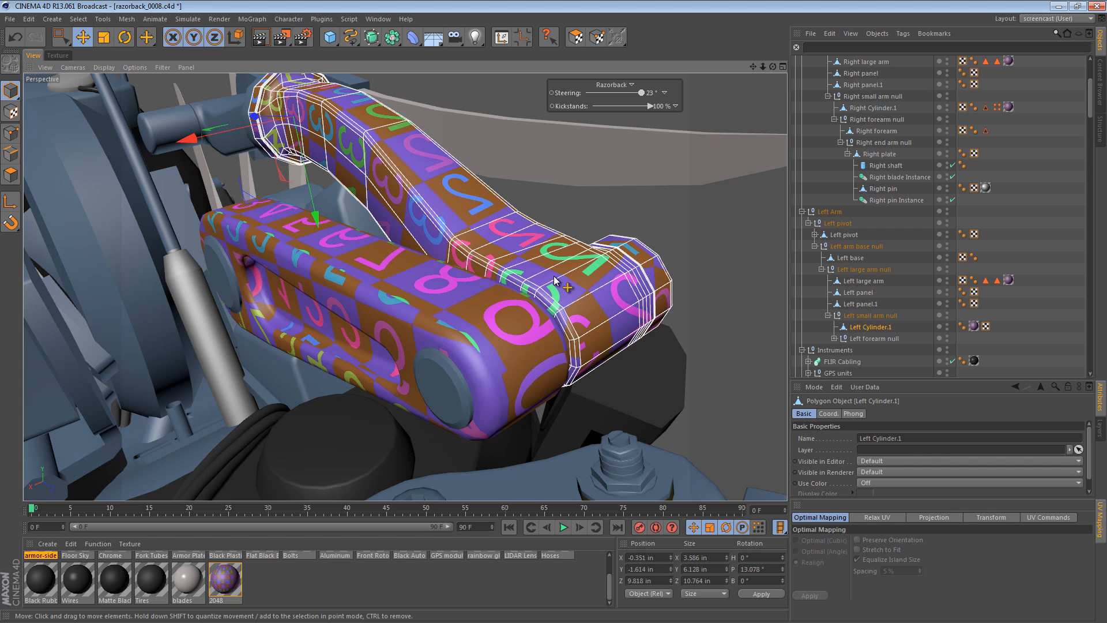
right_click_drag(556, 279, 424, 292, "alt")
left_click_drag(432, 293, 585, 230, "alt")
left_click(468, 158)
right_click_drag(586, 212, 551, 225, "alt")
left_click_drag(552, 229, 501, 191, "alt")
left_click(501, 189)
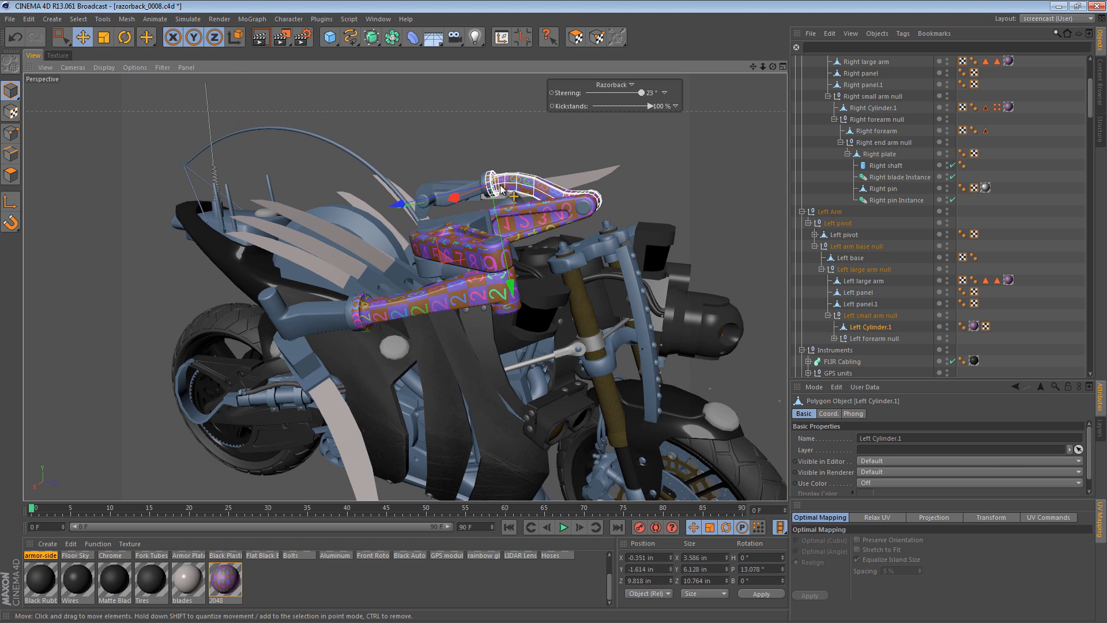
Check the UV mesh of Left Cylinder.1 in the texture view, then return to the perspective view
left_click(55, 55)
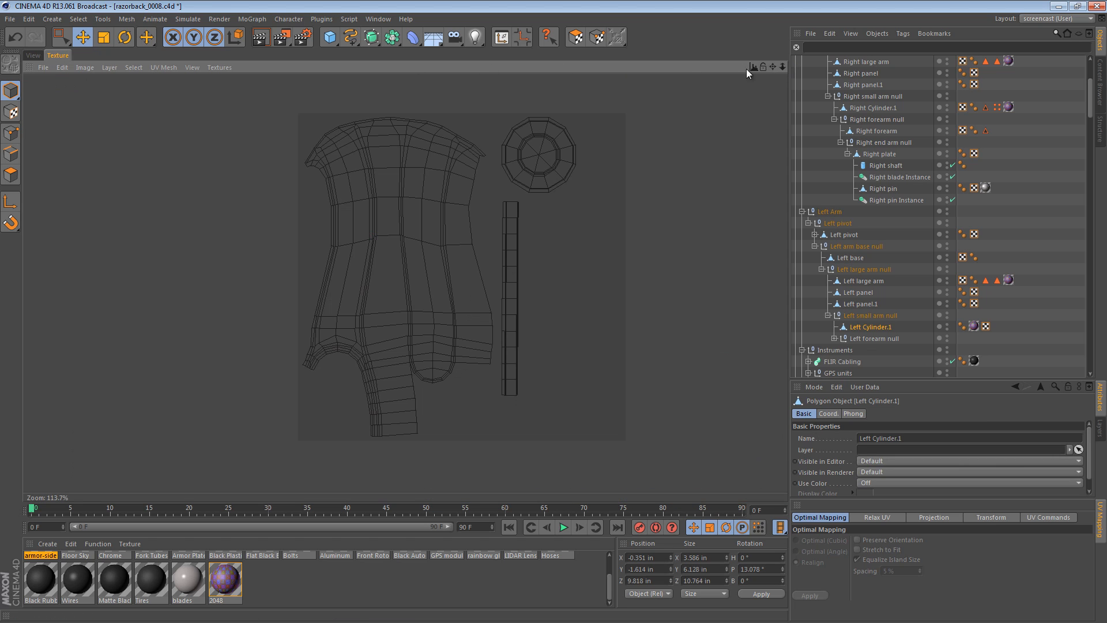
left_click(571, 39)
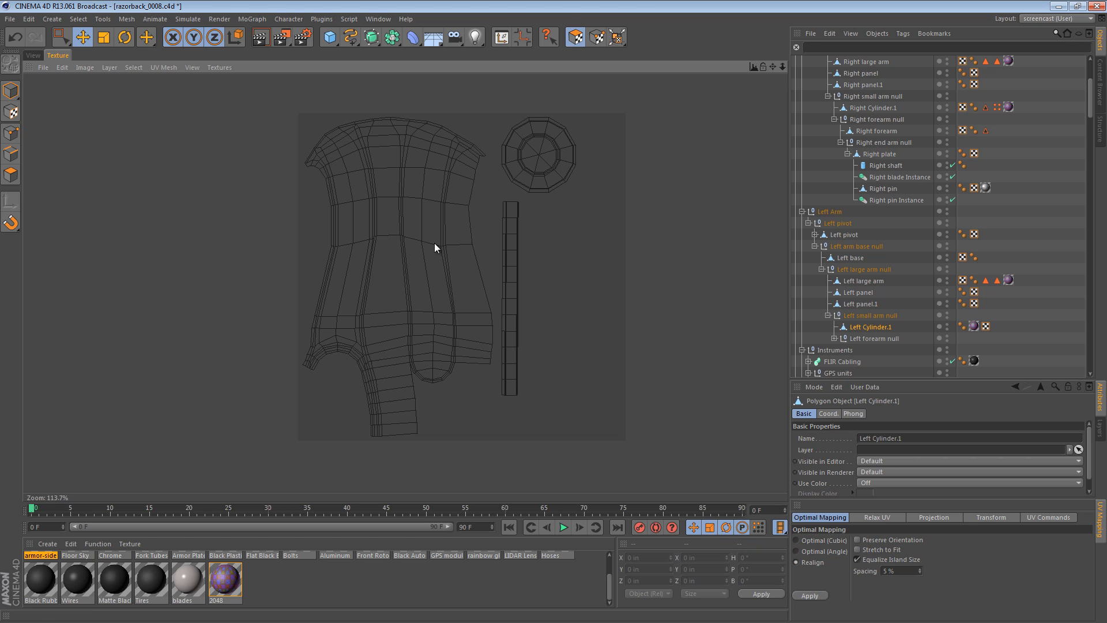
left_click(33, 55)
Deselect Left Cylinder.1 and compare the checker textures on both arms from around the motorcycle
left_click_drag(444, 230, 451, 215, "alt")
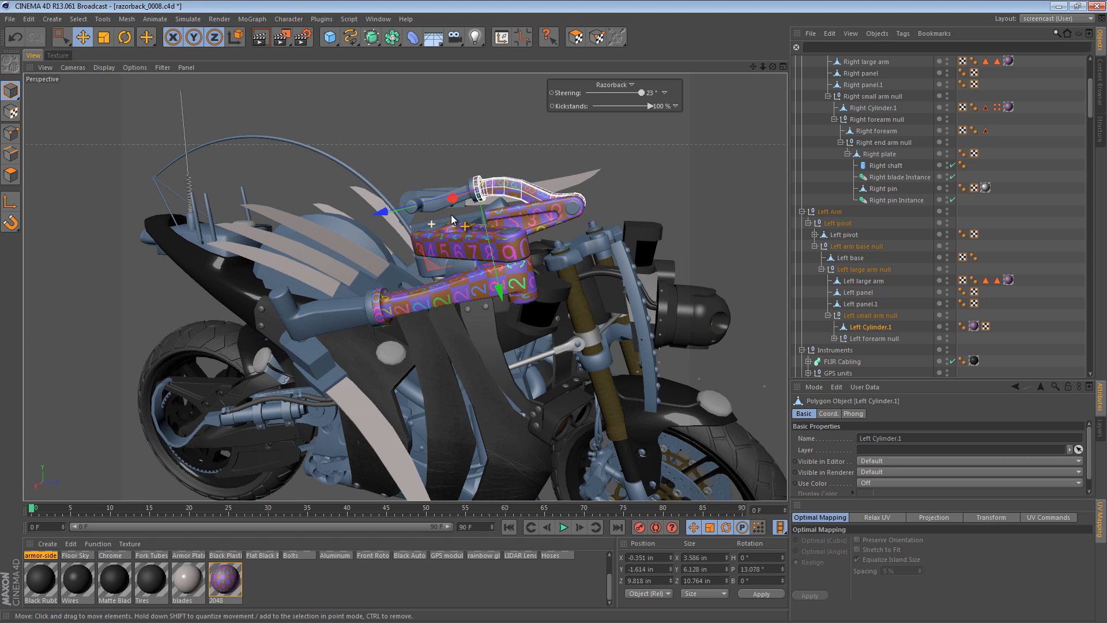
left_click(461, 142)
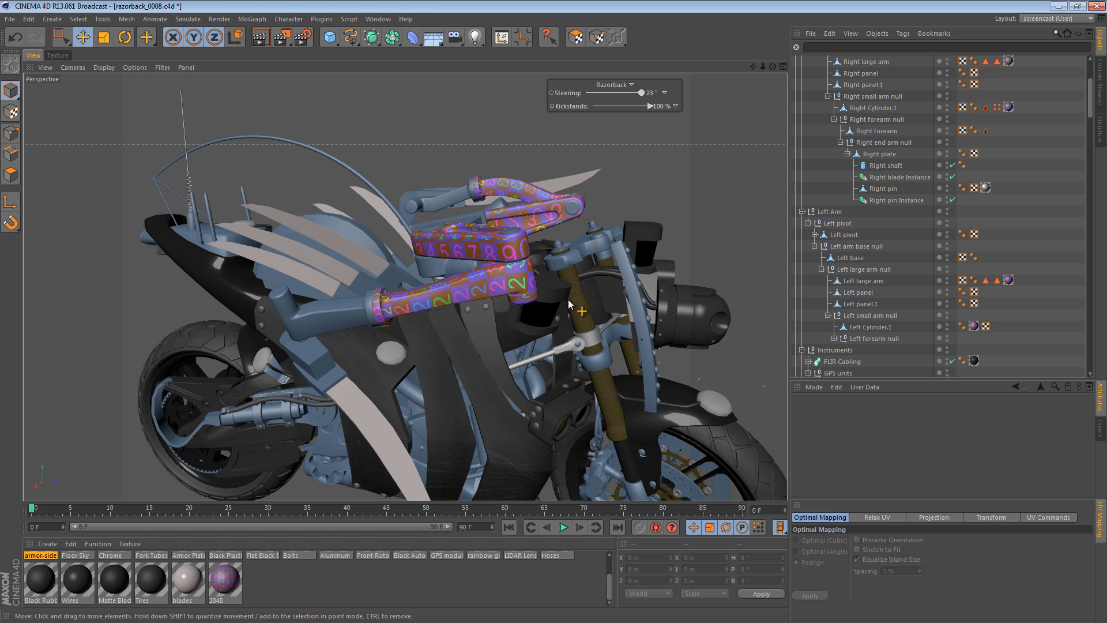
left_click_drag(569, 299, 538, 216, "alt")
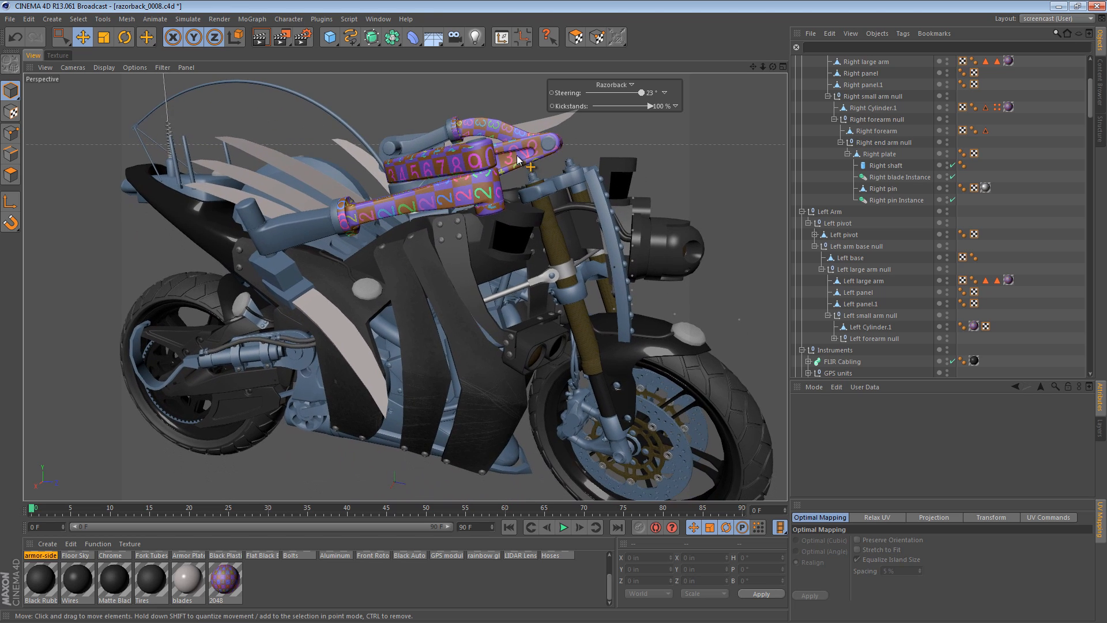
left_click_drag(517, 155, 444, 325, "alt")
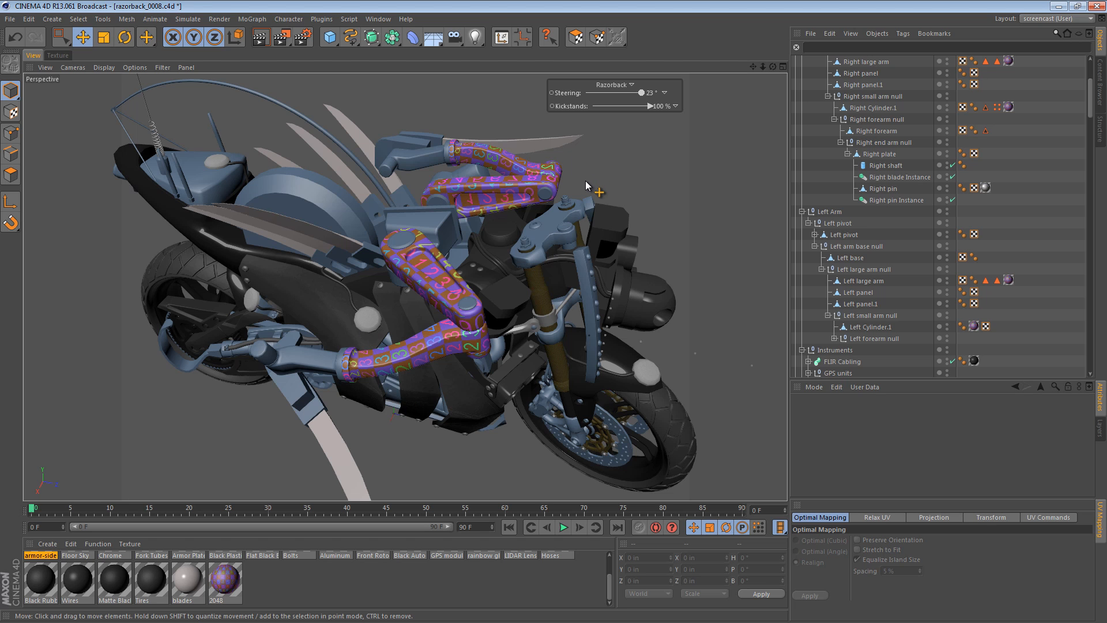
left_click_drag(586, 181, 584, 195, "alt")
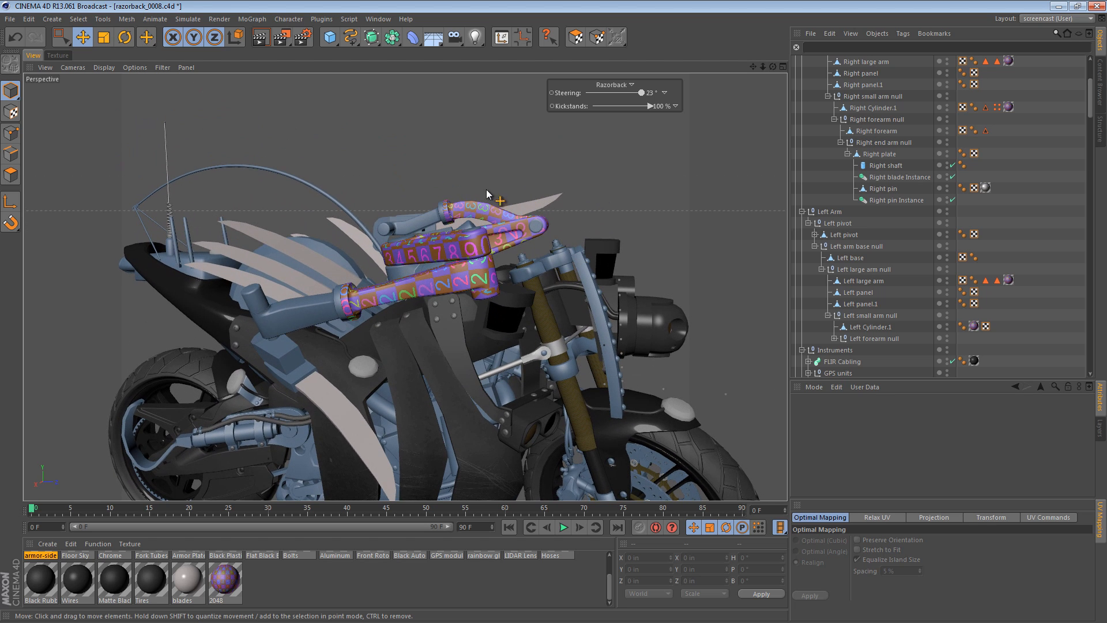